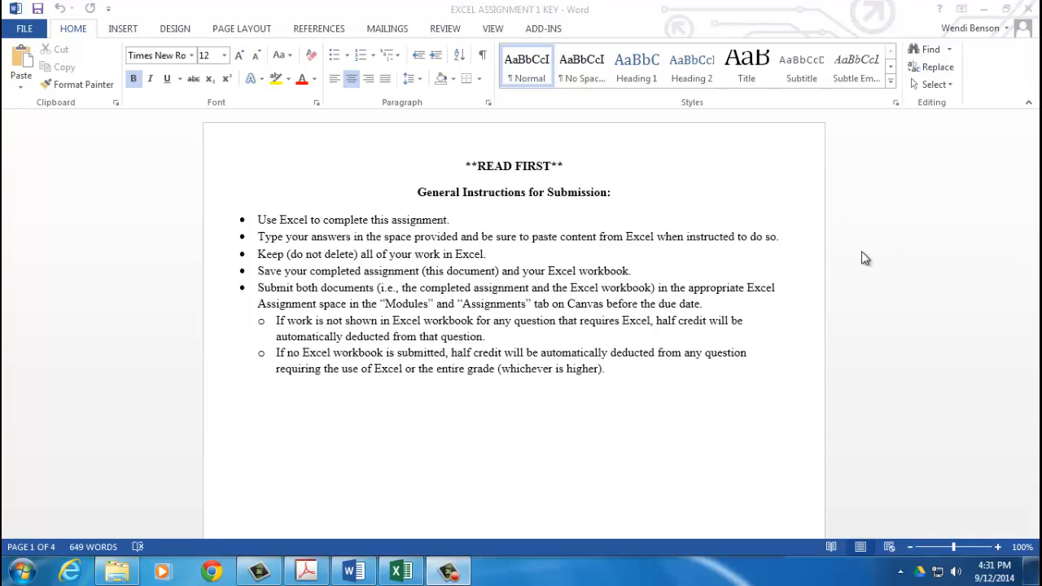
Step: Read the assignment document's submission instructions, workshop scenario, Fall and Spring GPA table, and first questions
scroll(844, 276, down, 3)
scroll(846, 278, down, 15)
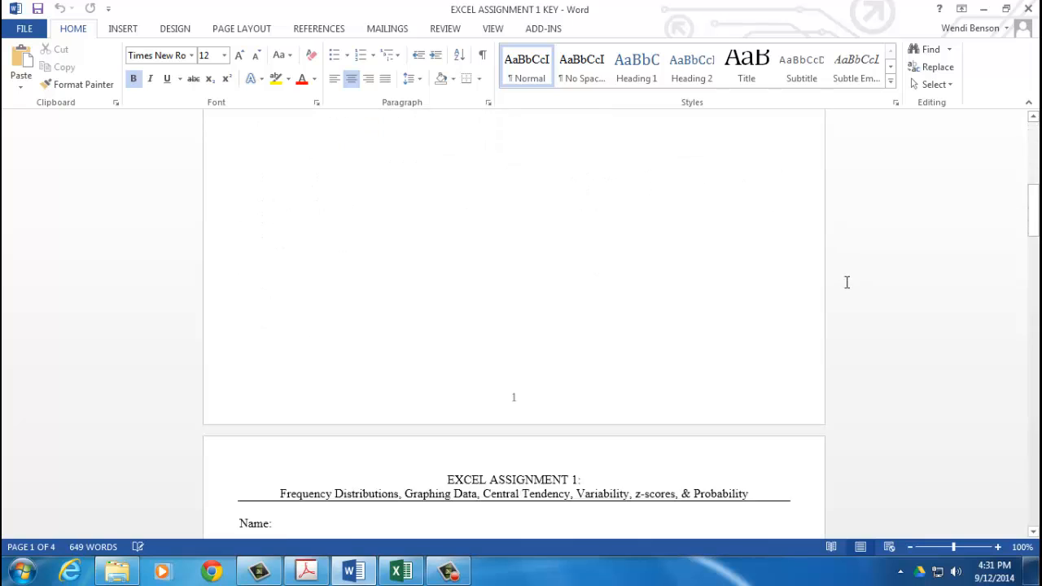
scroll(854, 281, up, 1)
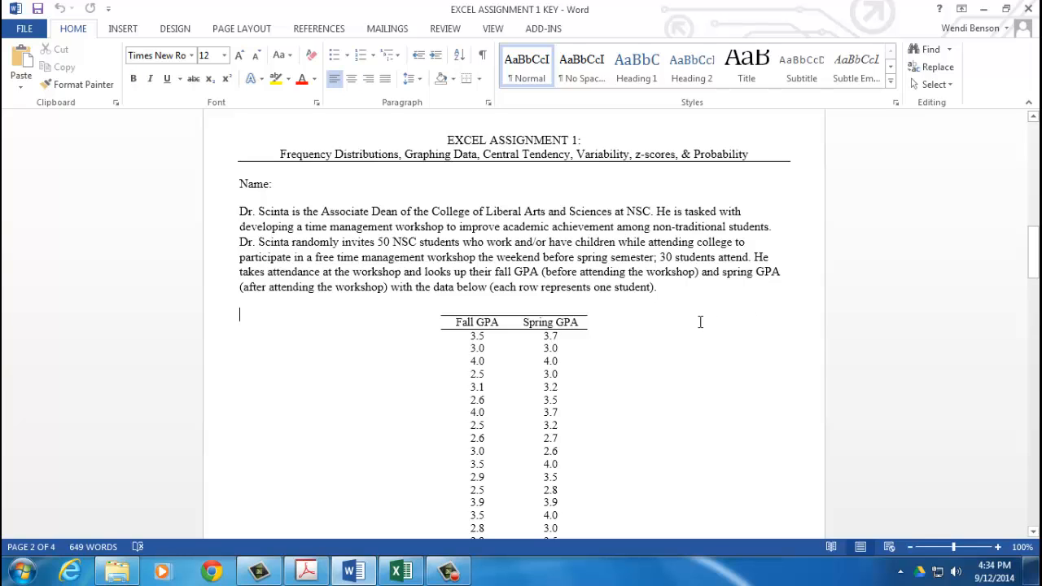
scroll(700, 322, down, 3)
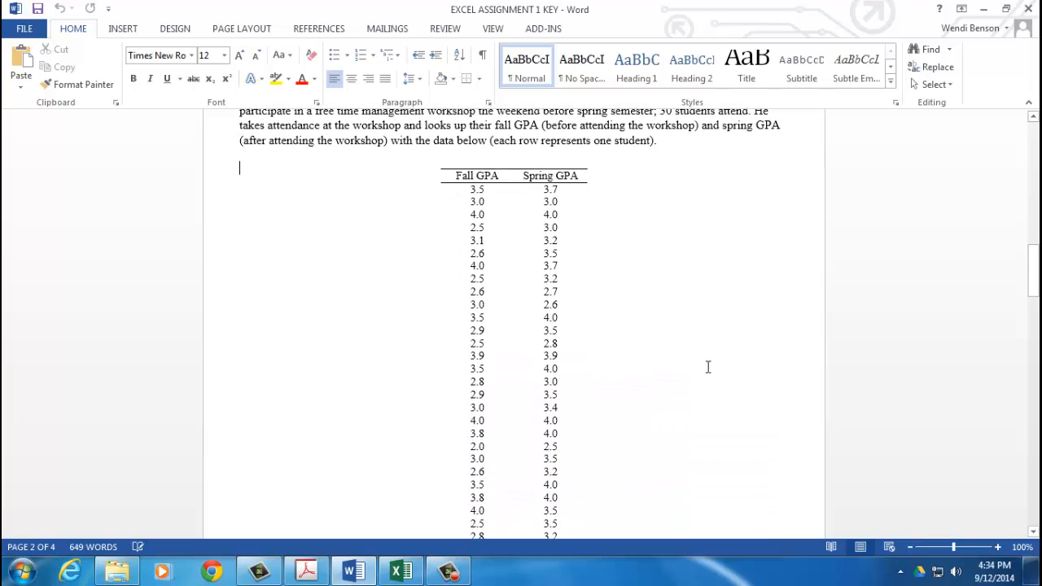
scroll(709, 379, down, 8)
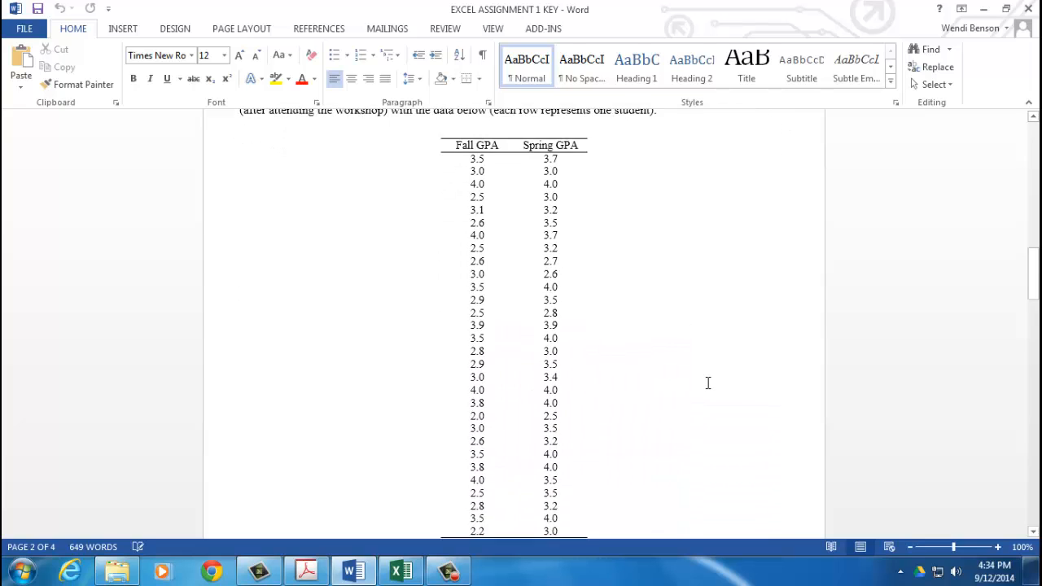
scroll(706, 374, down, 5)
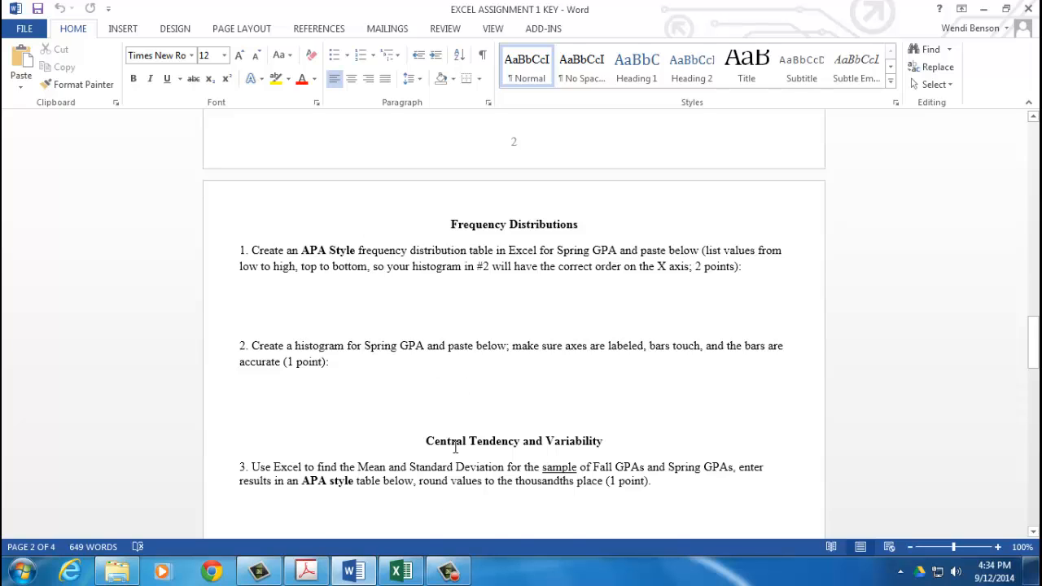
scroll(455, 446, up, 15)
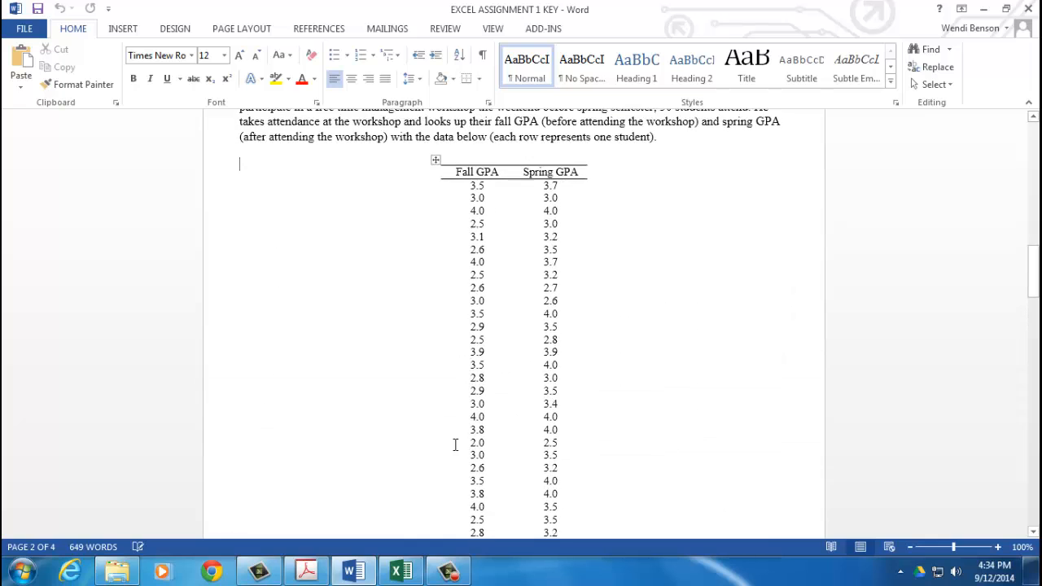
scroll(454, 444, down, 1)
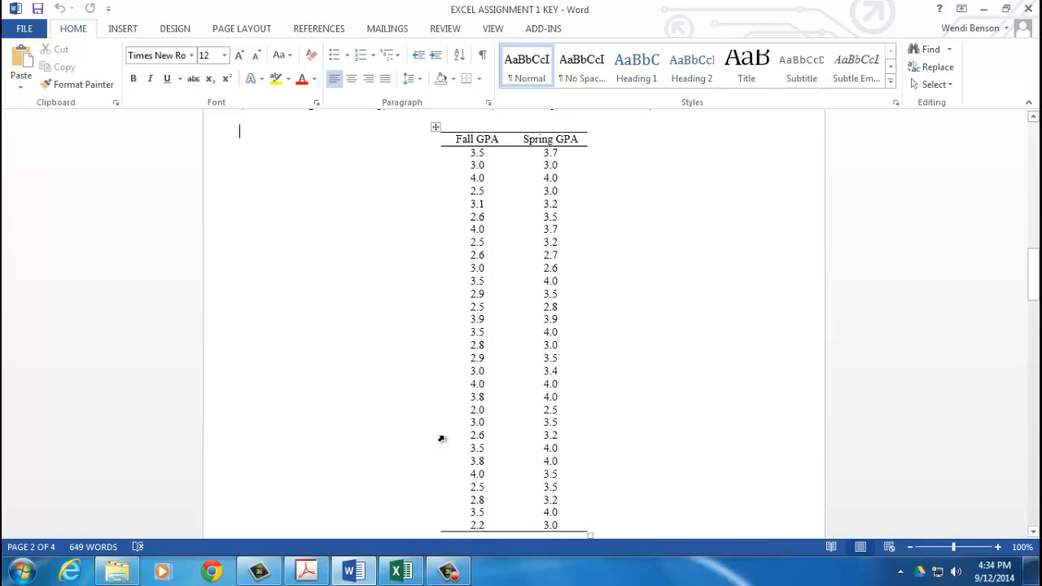
scroll(441, 439, down, 1)
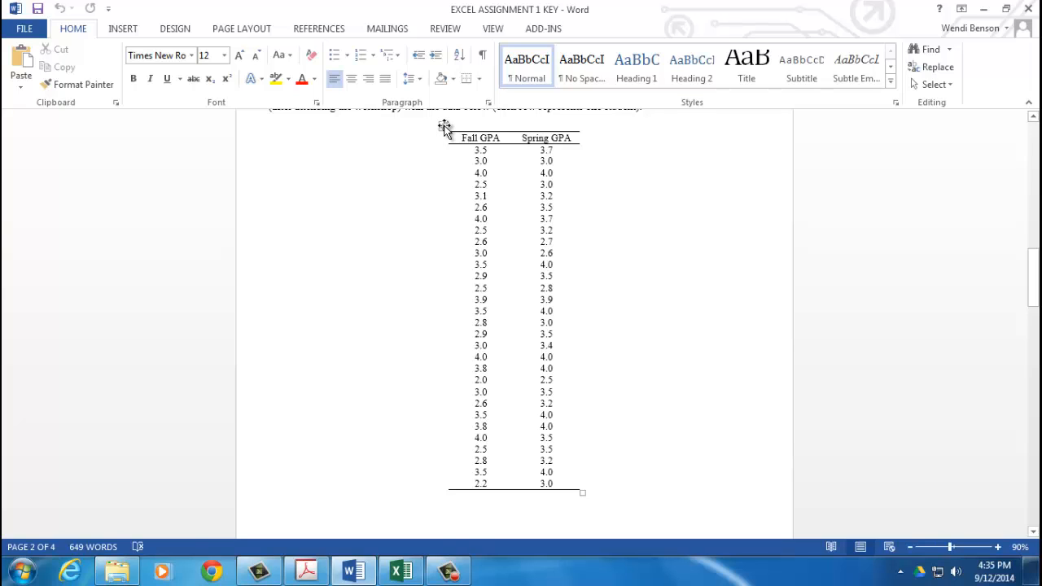
Step: Copy the entire Fall GPA and Spring GPA table from the assignment document
click(443, 127)
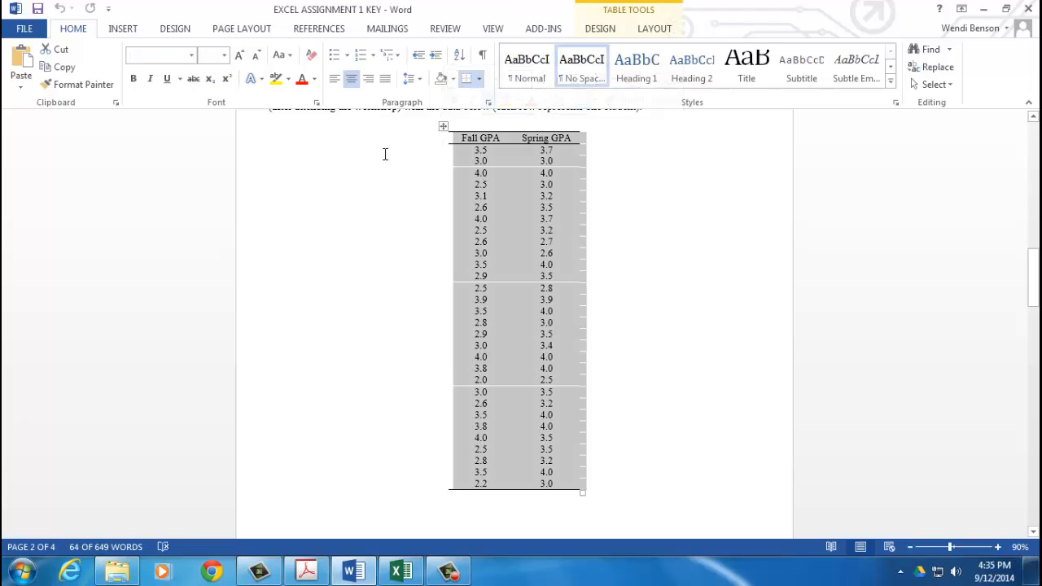
right_click(529, 187)
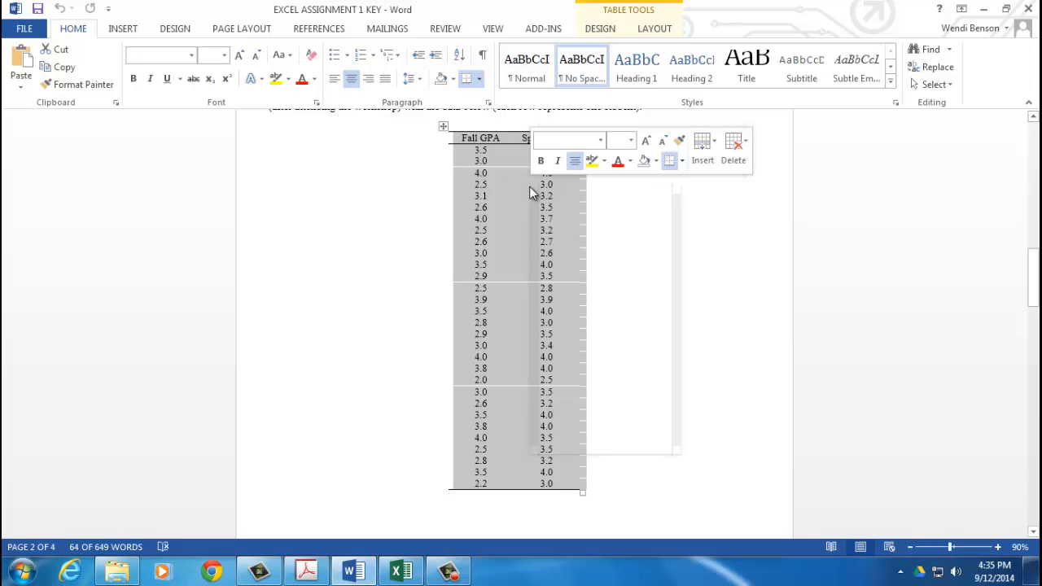
click(443, 128)
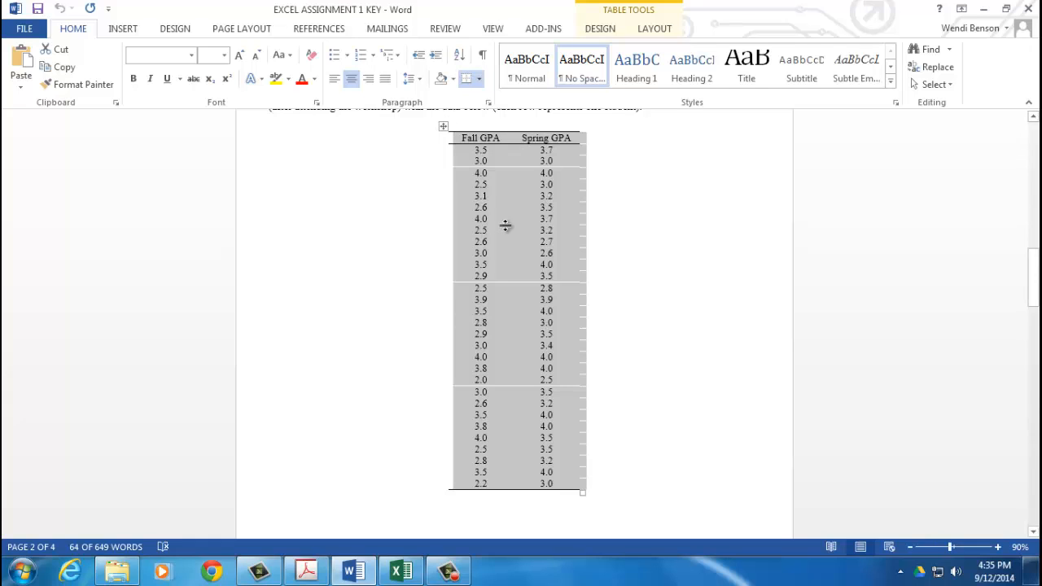
Step: Switch to the Excel Assignment 1 KEY workbook and paste the copied GPA table starting at cell A1
mouse_move(405, 575)
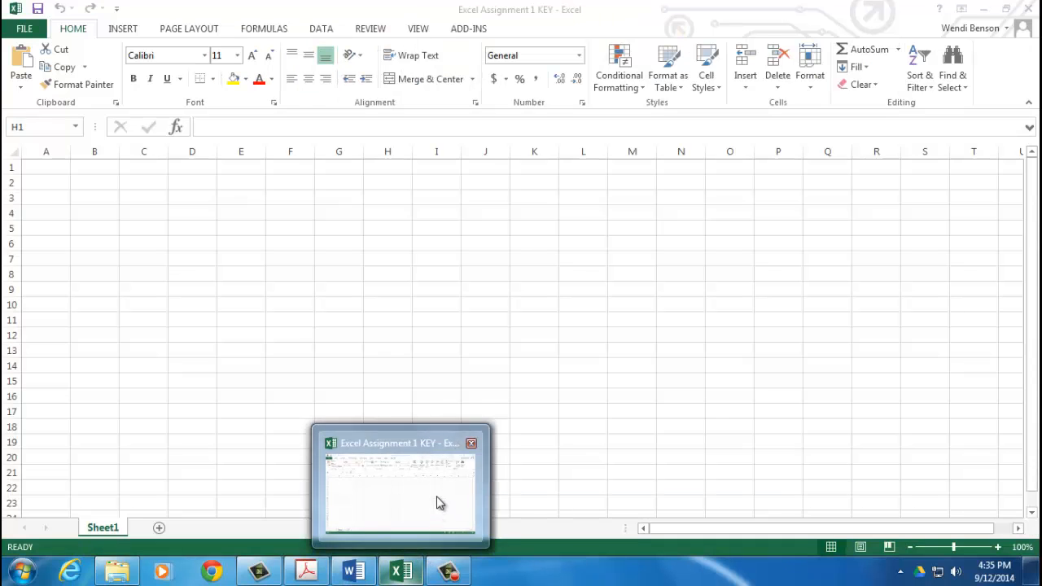
click(436, 496)
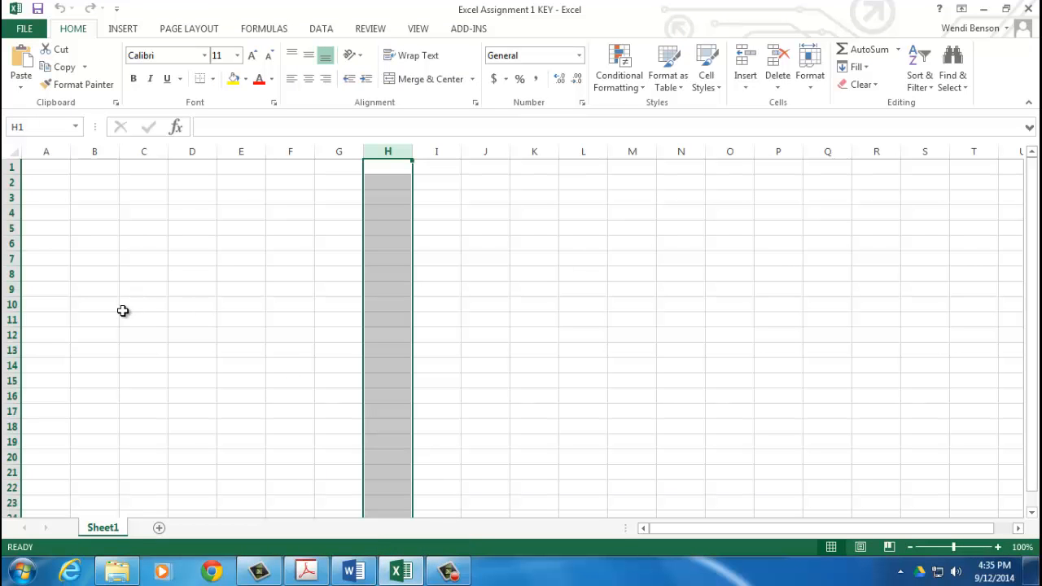
click(44, 168)
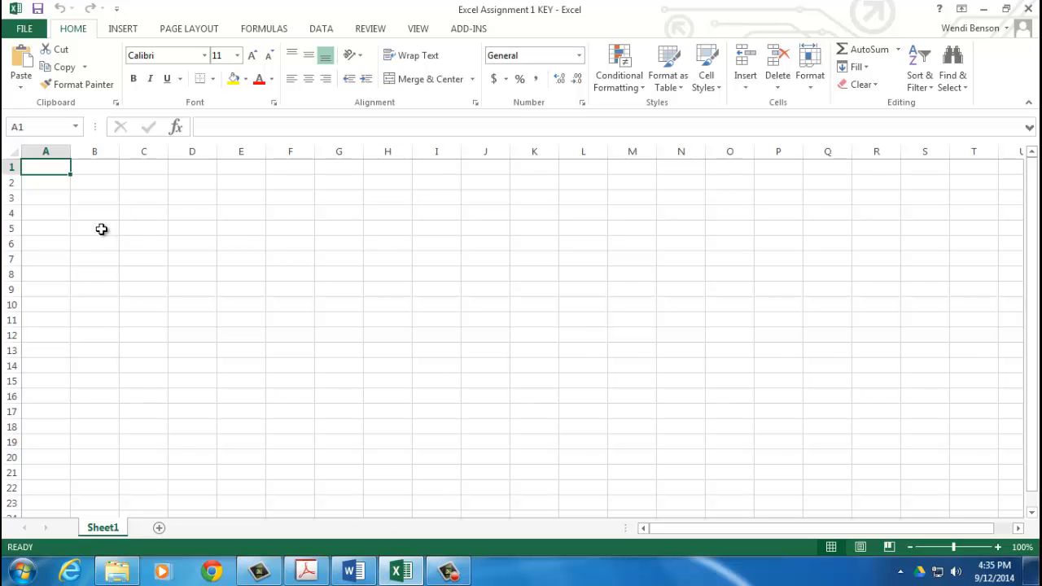
key(ctrl+v)
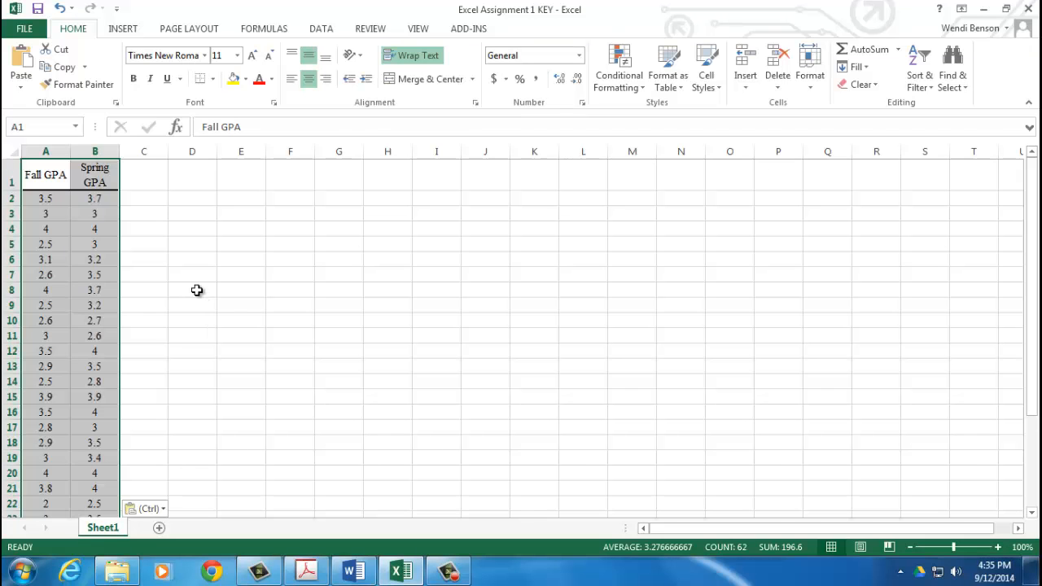
Step: Check the pasted GPA rows against the original table in the Word document and return to the start of the data in Excel
scroll(232, 301, down, 2)
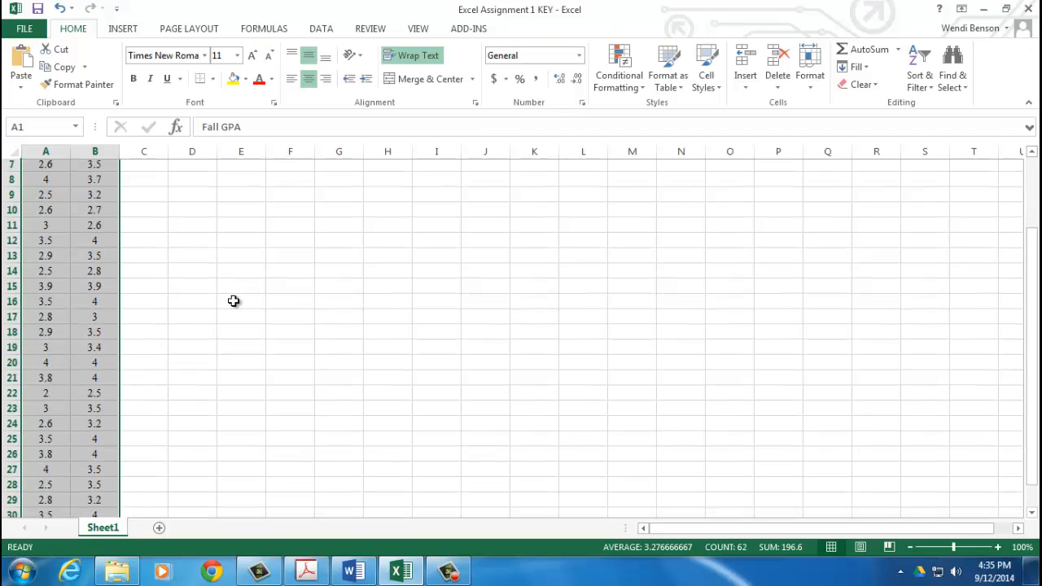
scroll(235, 302, down, 3)
key(ctrl+v)
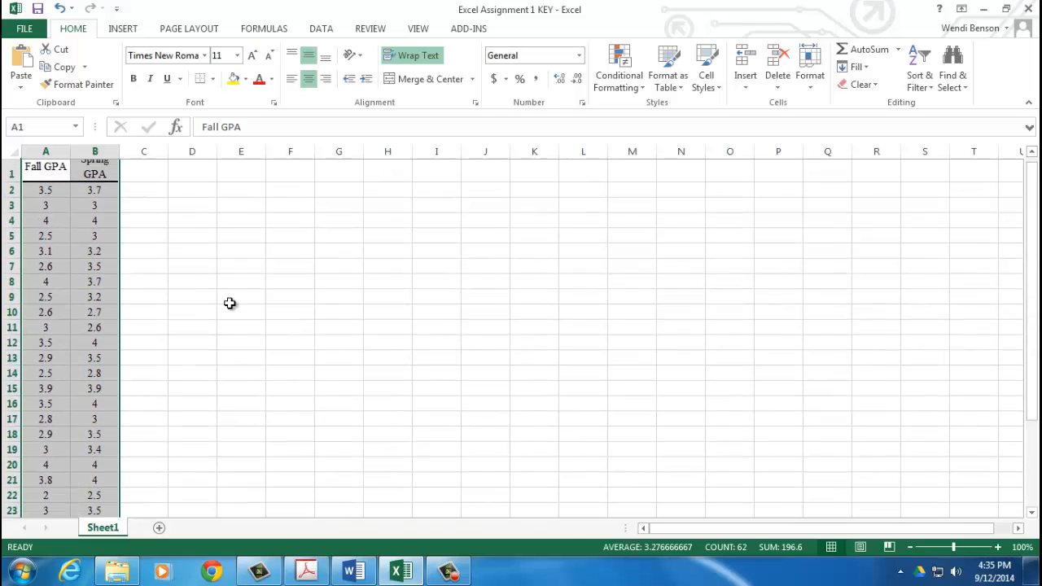
scroll(231, 302, down, 4)
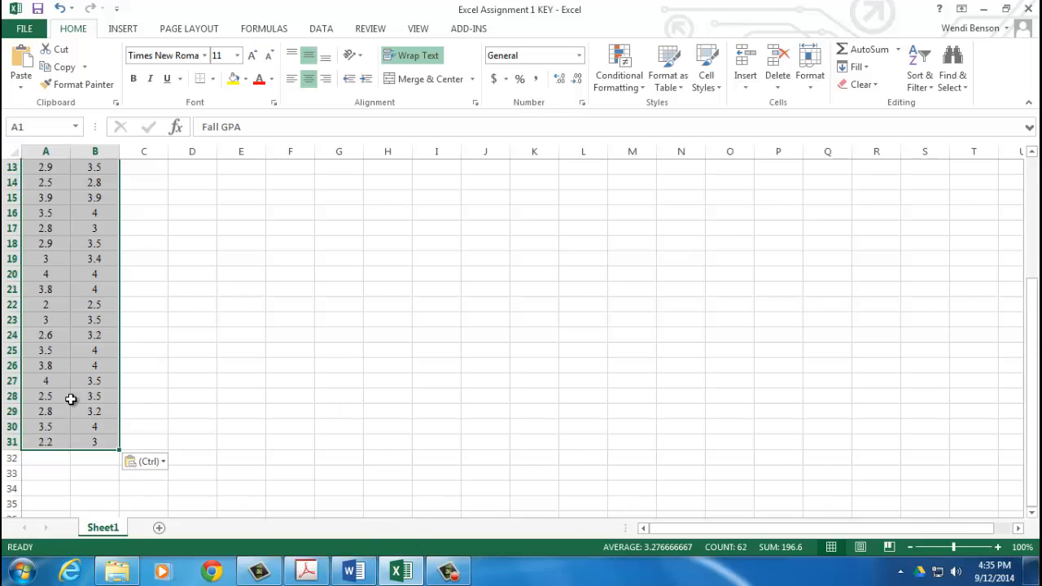
click(358, 568)
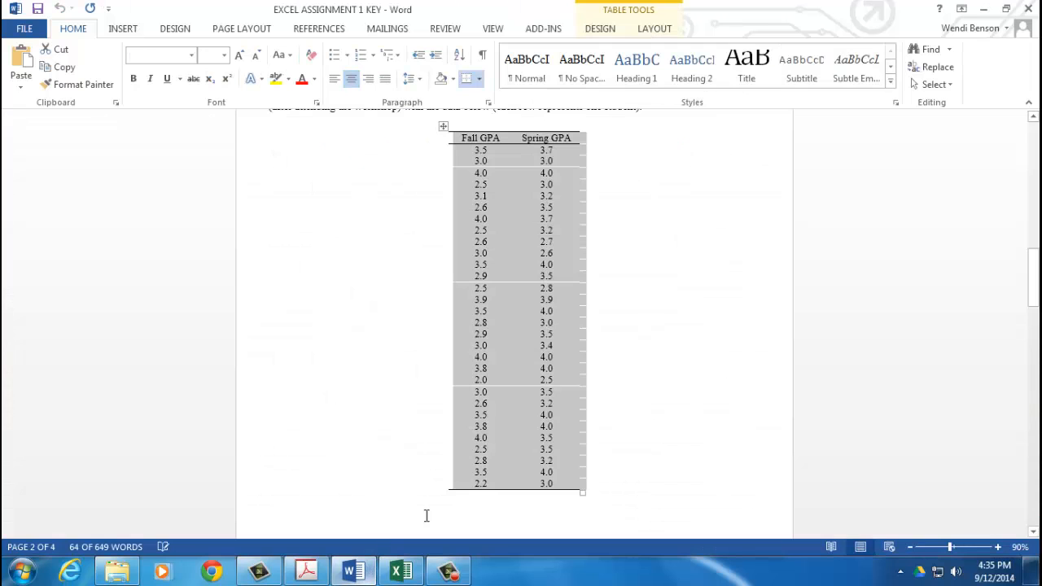
click(401, 572)
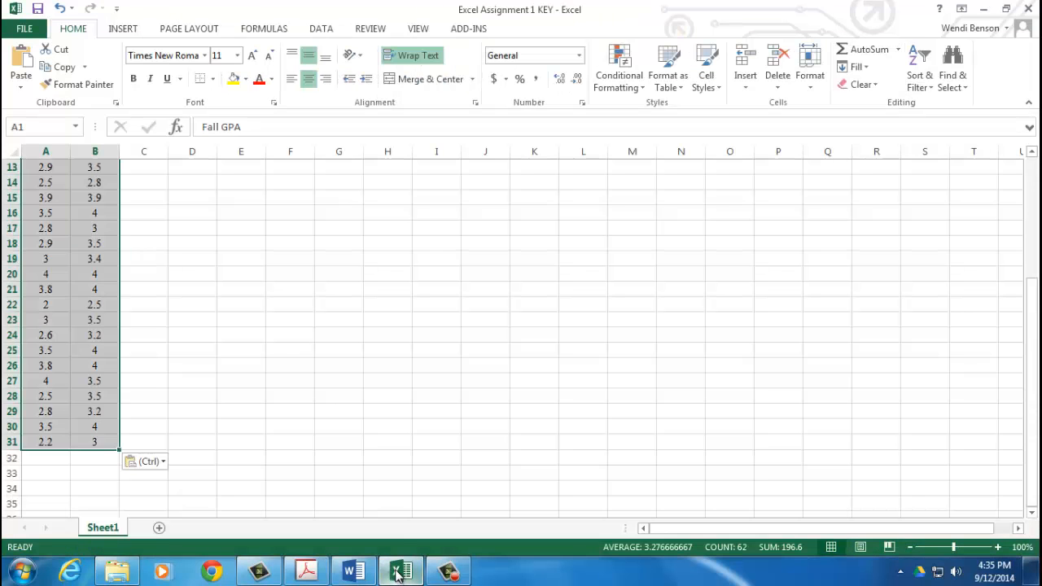
click(232, 275)
scroll(228, 299, up, 4)
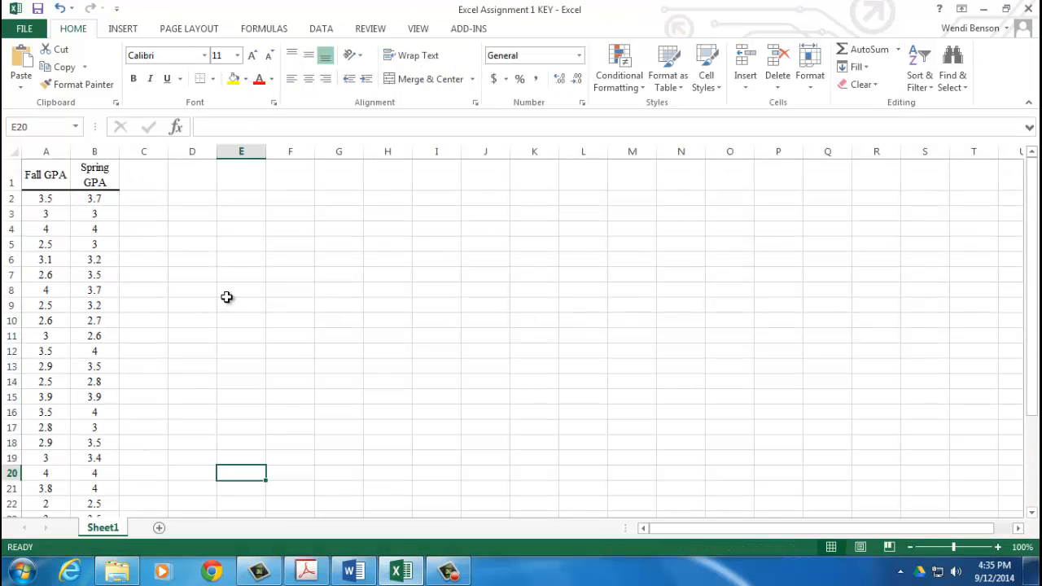
Step: Switch to the Word document and read the Frequency Distributions question about an APA Style table for Spring GPA
click(350, 573)
scroll(367, 413, down, 2)
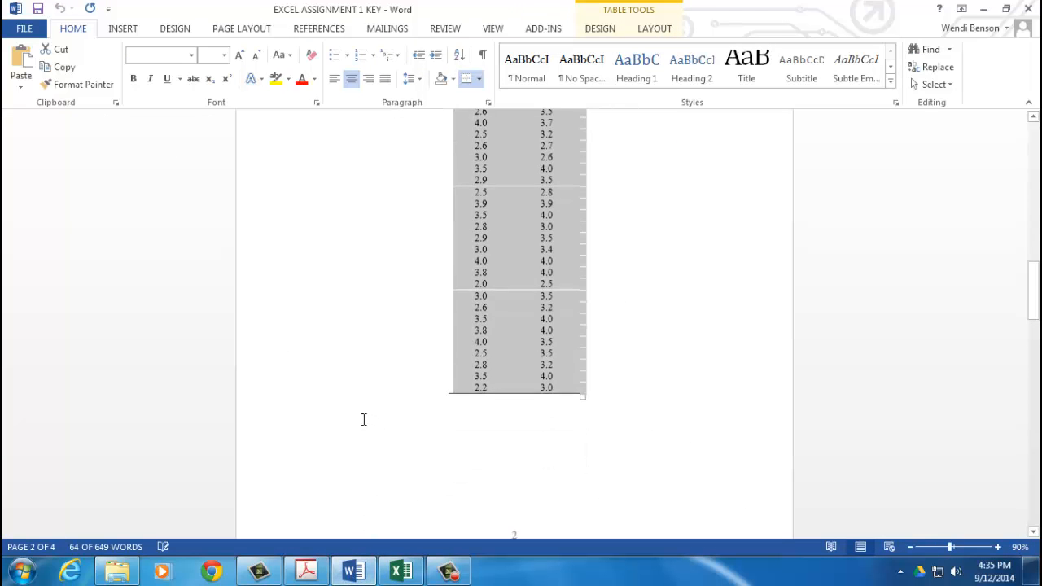
scroll(365, 416, down, 10)
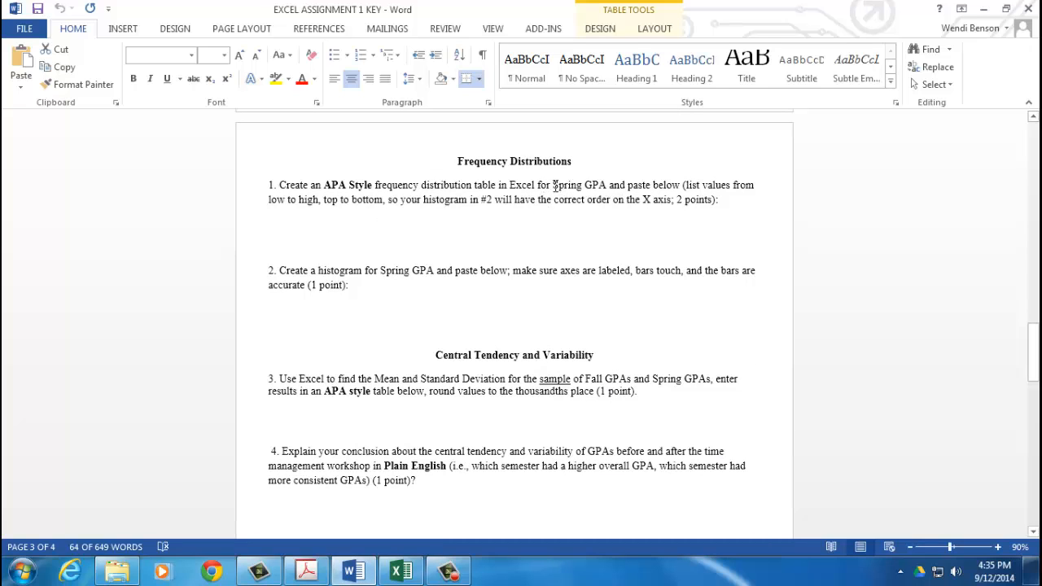
Step: Switch to Excel and examine the Fall GPA and Spring GPA columns from the first to the last student row
click(399, 572)
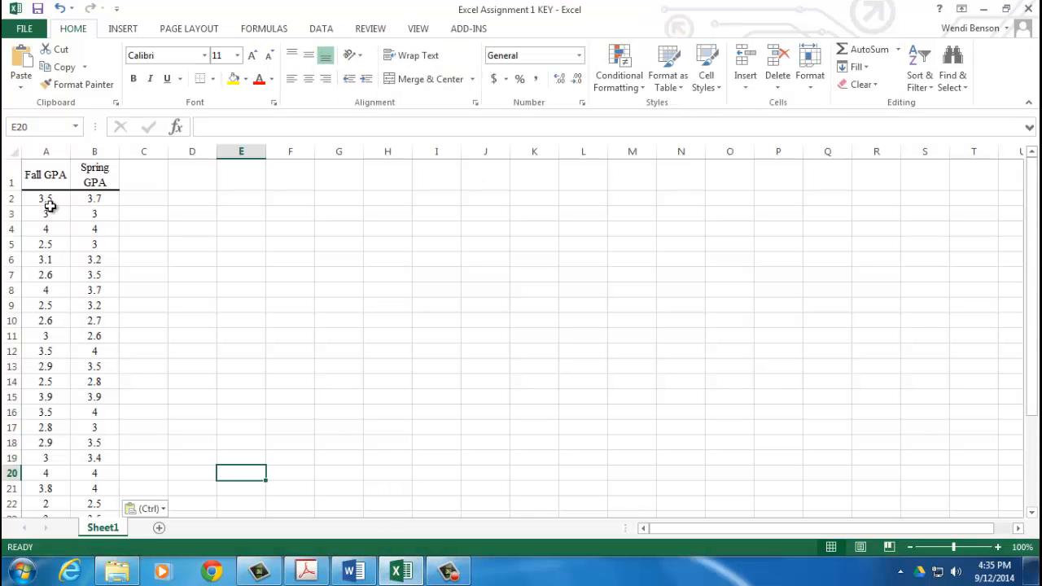
scroll(60, 264, down, 2)
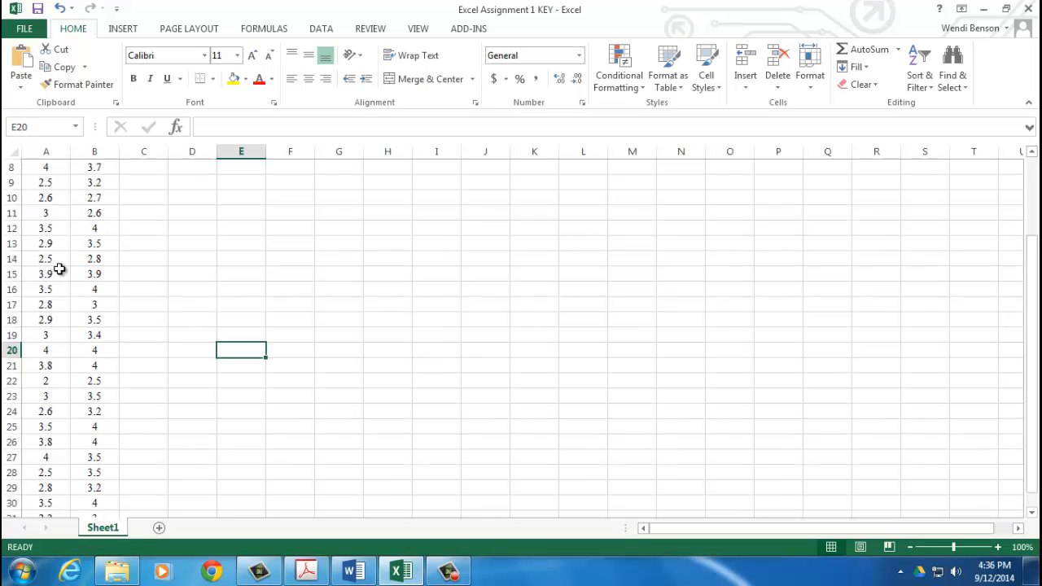
scroll(60, 269, up, 3)
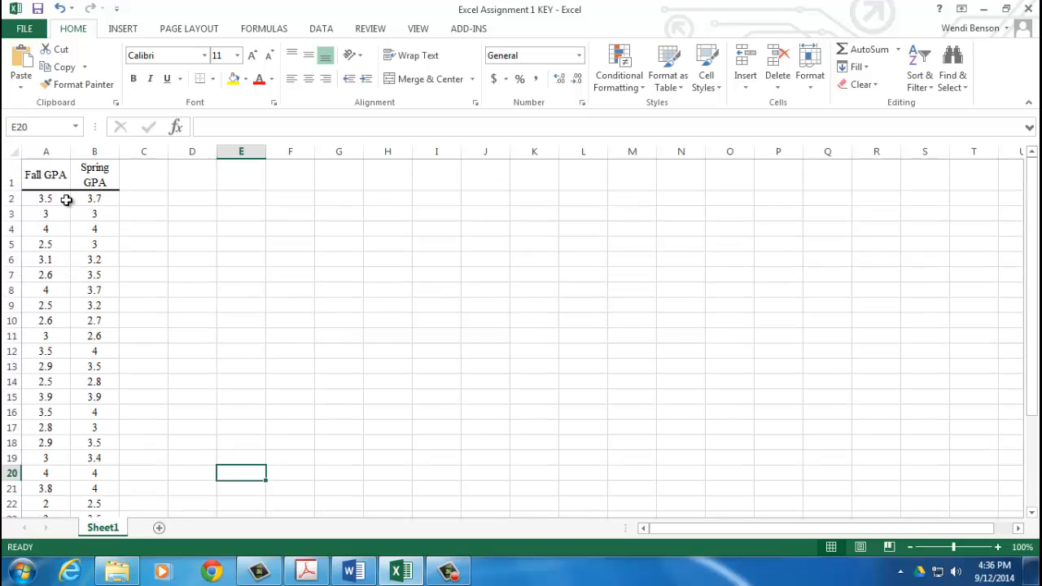
scroll(94, 212, down, 3)
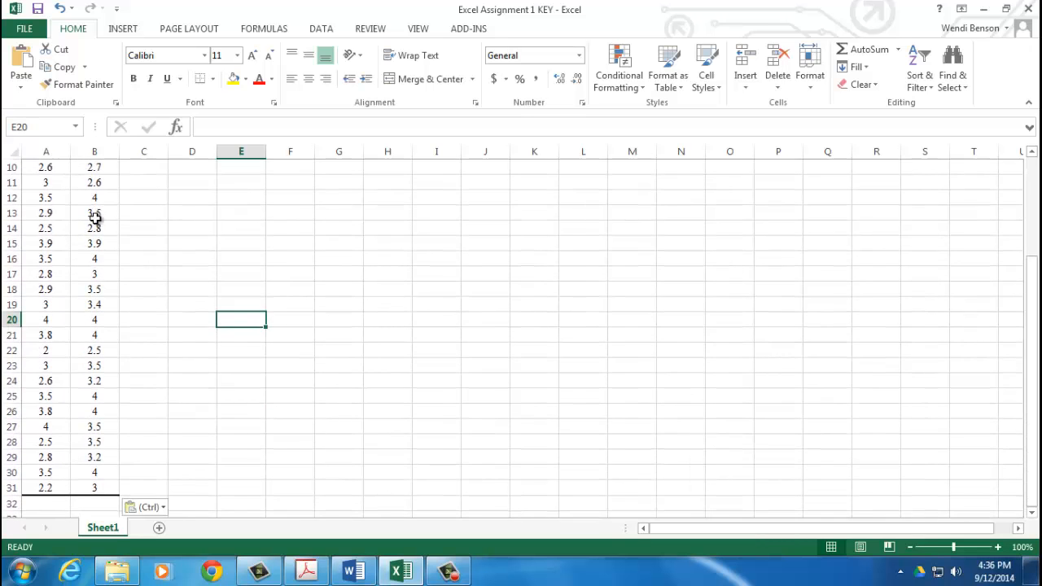
scroll(95, 224, up, 3)
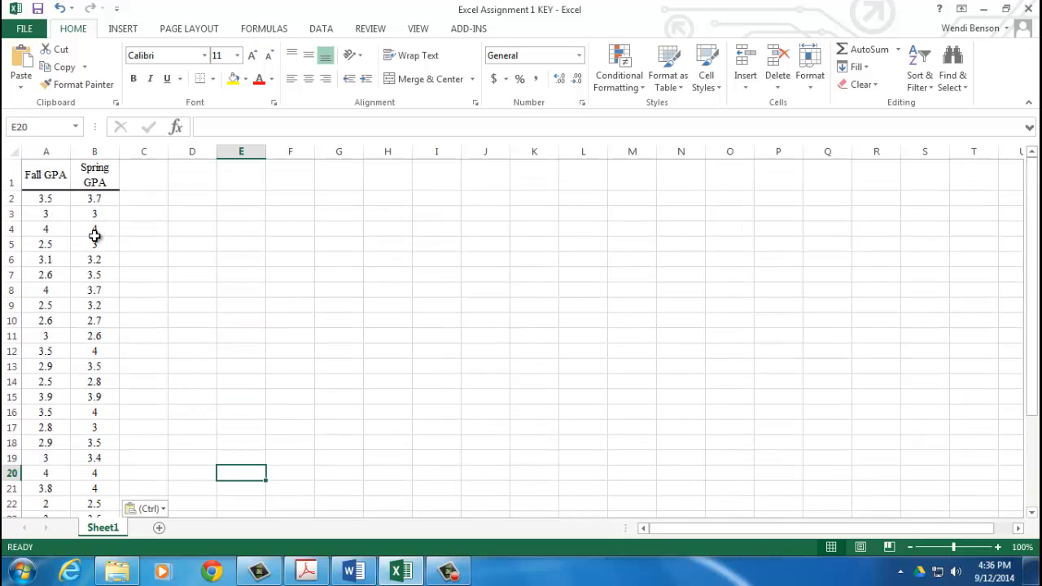
click(45, 202)
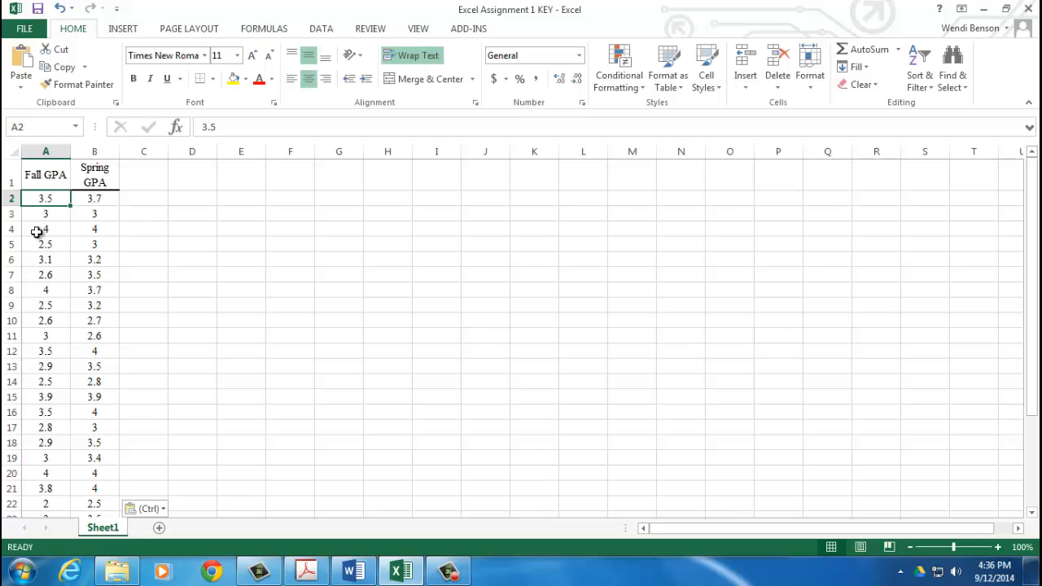
click(96, 199)
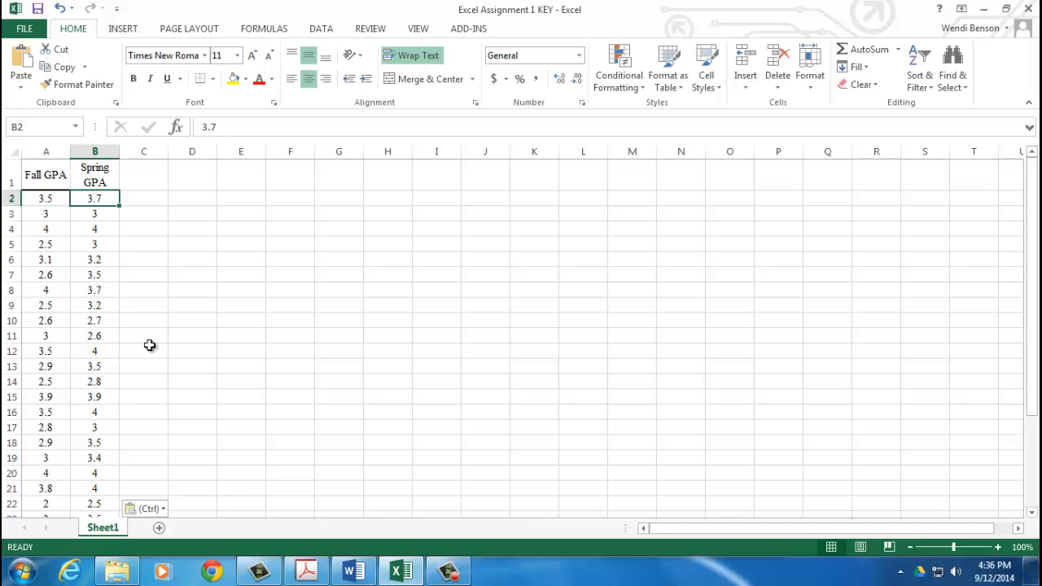
scroll(146, 338, down, 3)
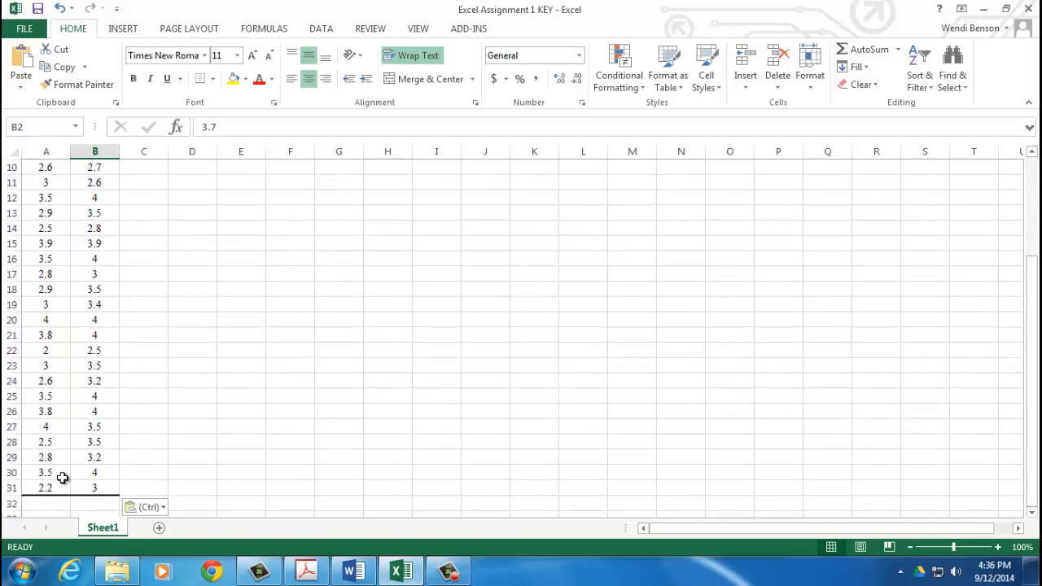
scroll(64, 480, up, 3)
scroll(88, 351, down, 3)
scroll(88, 351, up, 3)
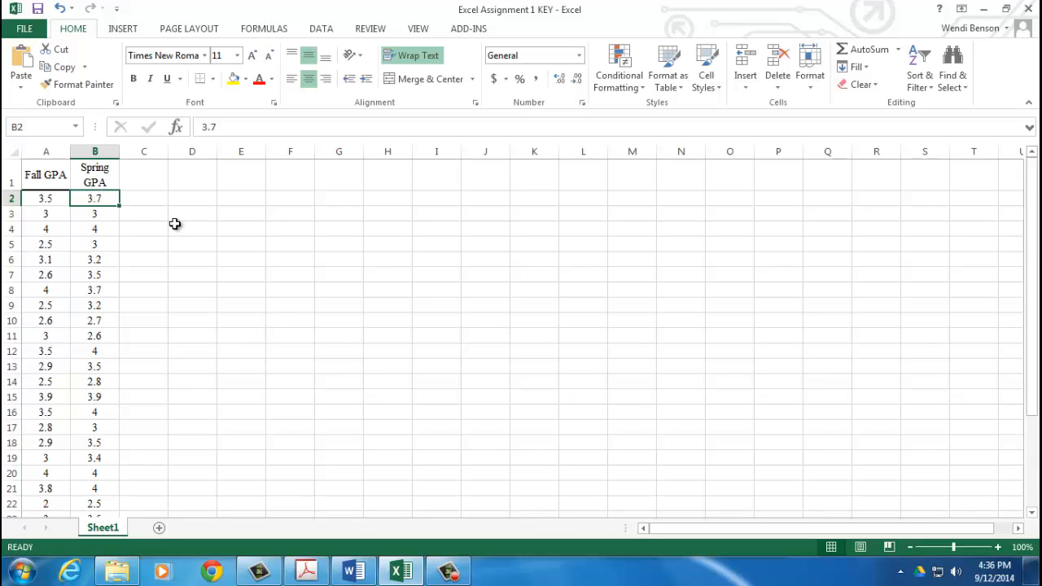
Step: Copy the Spring GPA heading from cell B1 into cell D2
click(164, 199)
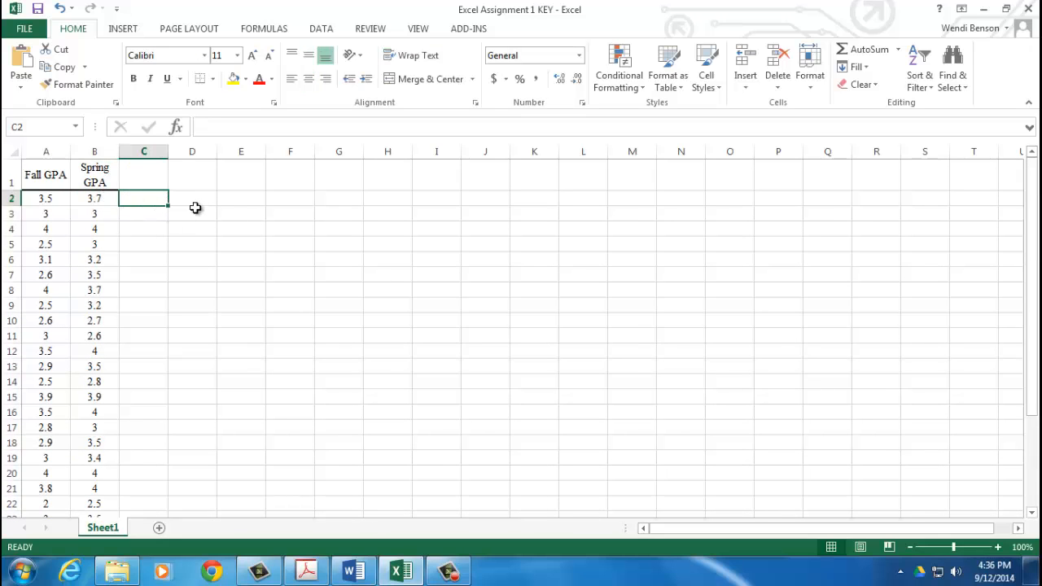
click(106, 177)
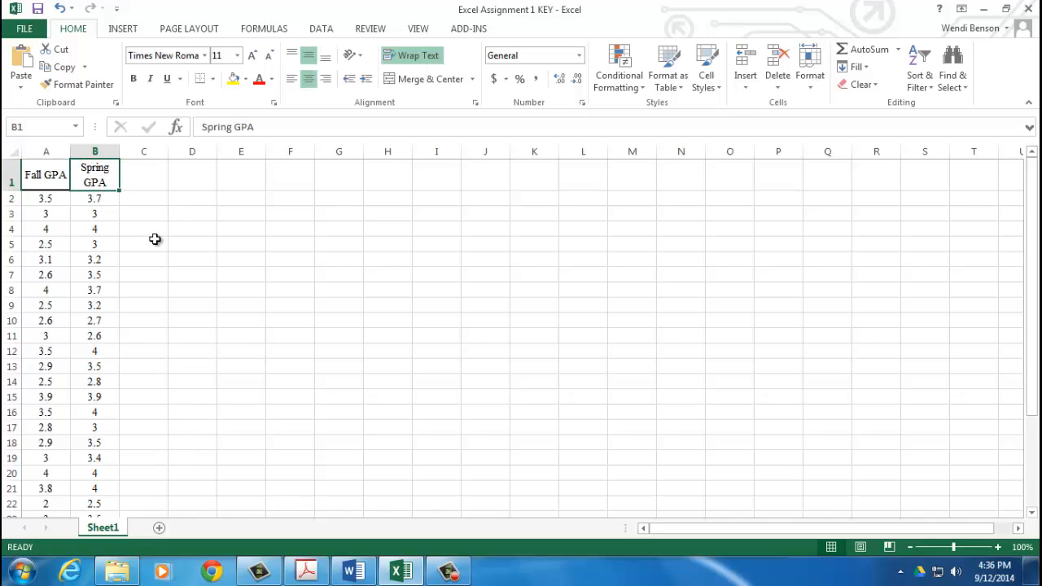
click(197, 200)
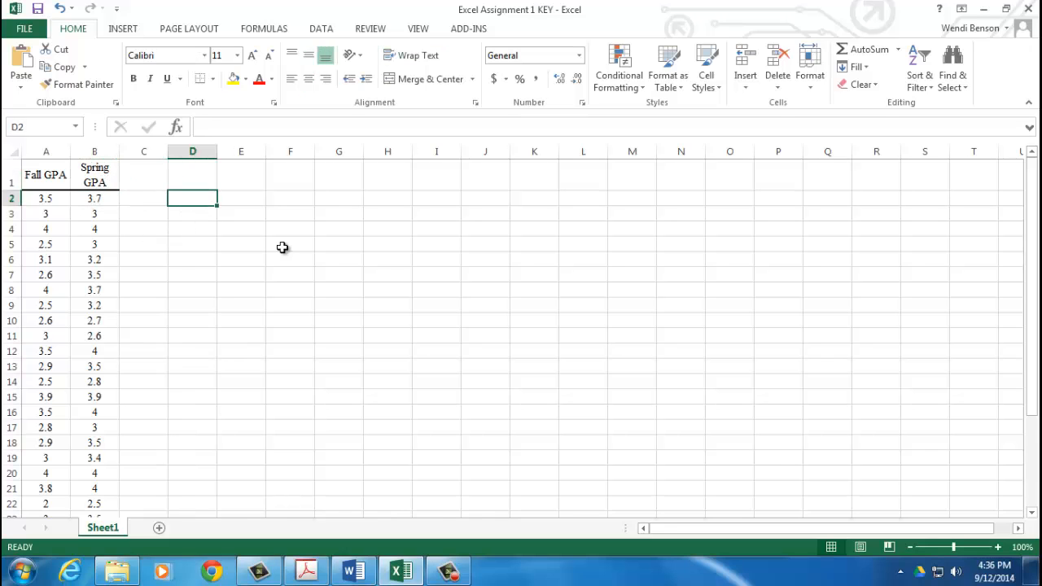
click(100, 178)
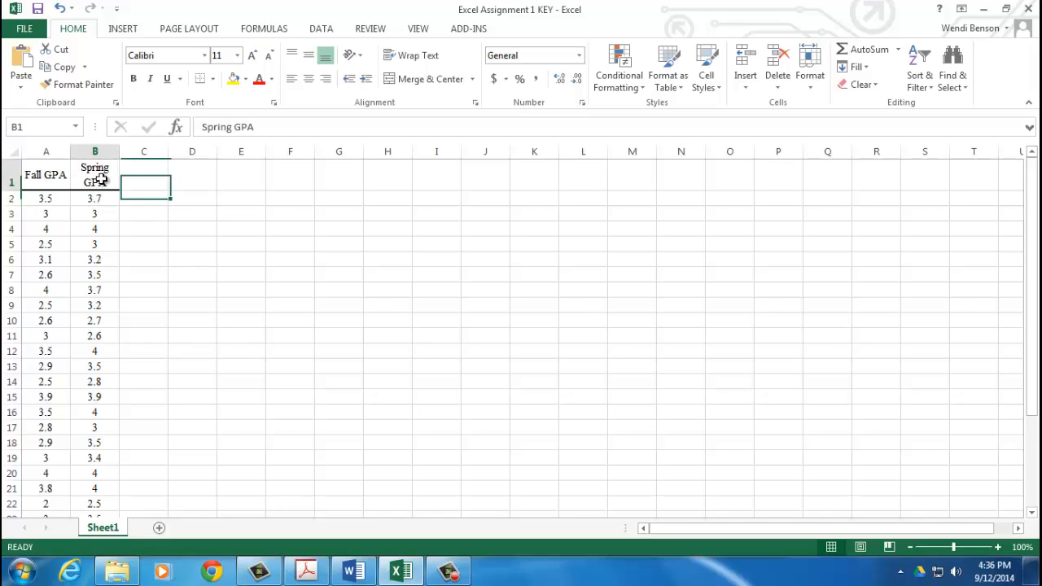
key(ctrl+c)
click(186, 197)
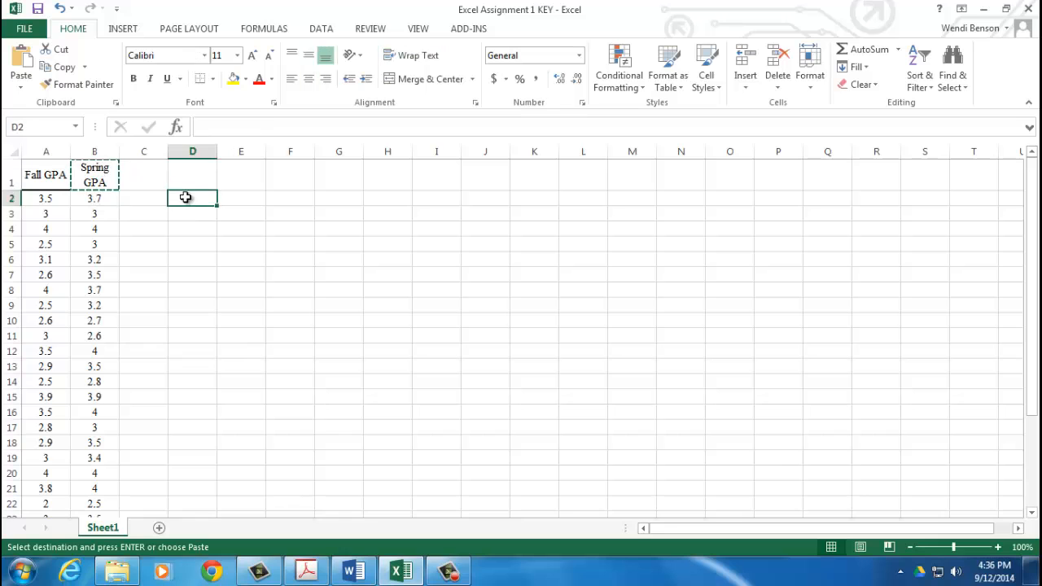
key(ctrl+v)
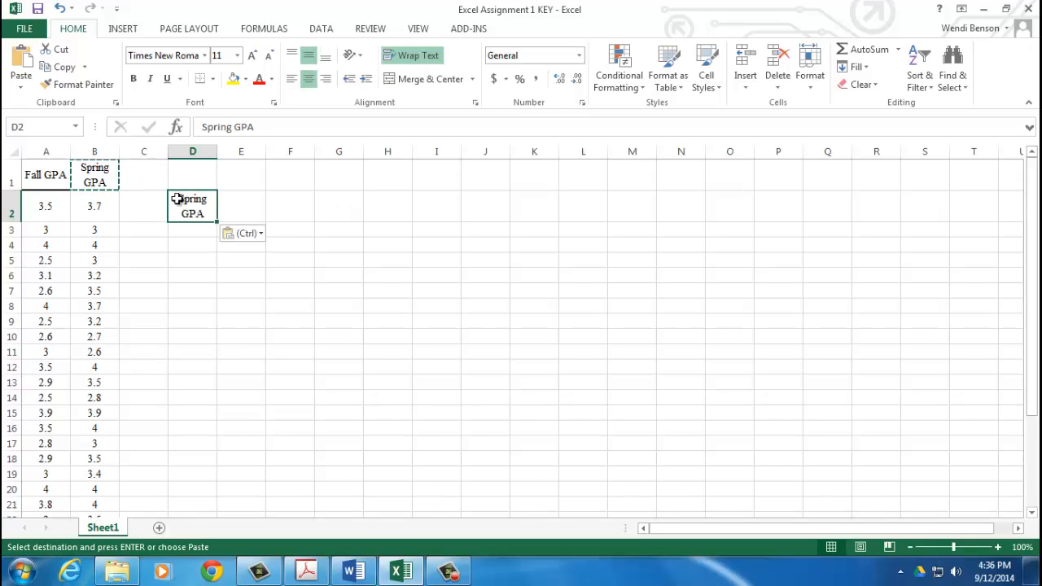
Step: Enter the heading "Number of Students" in cell E2 and auto-fit column E to it
click(248, 211)
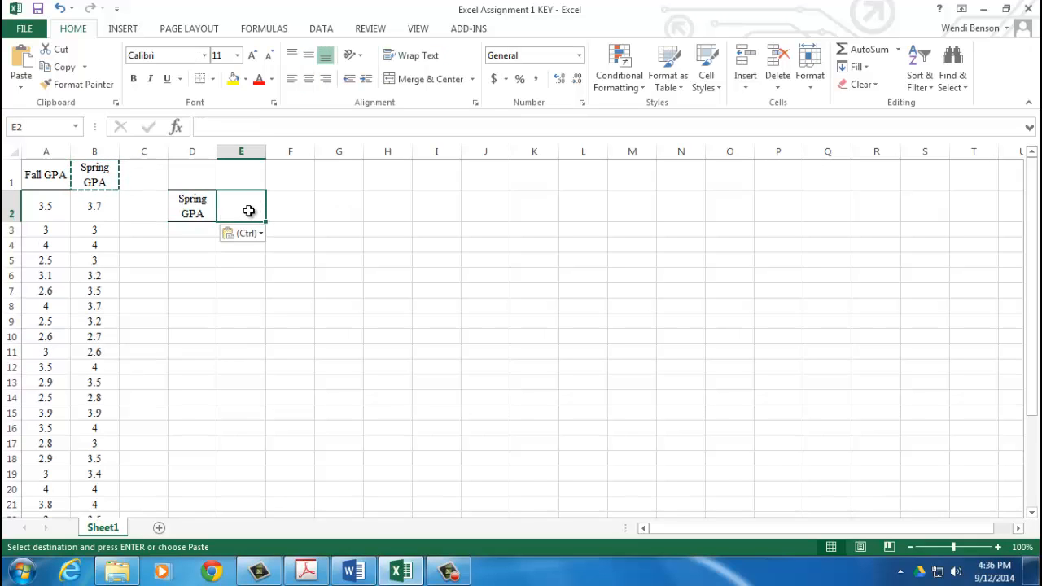
text(Num)
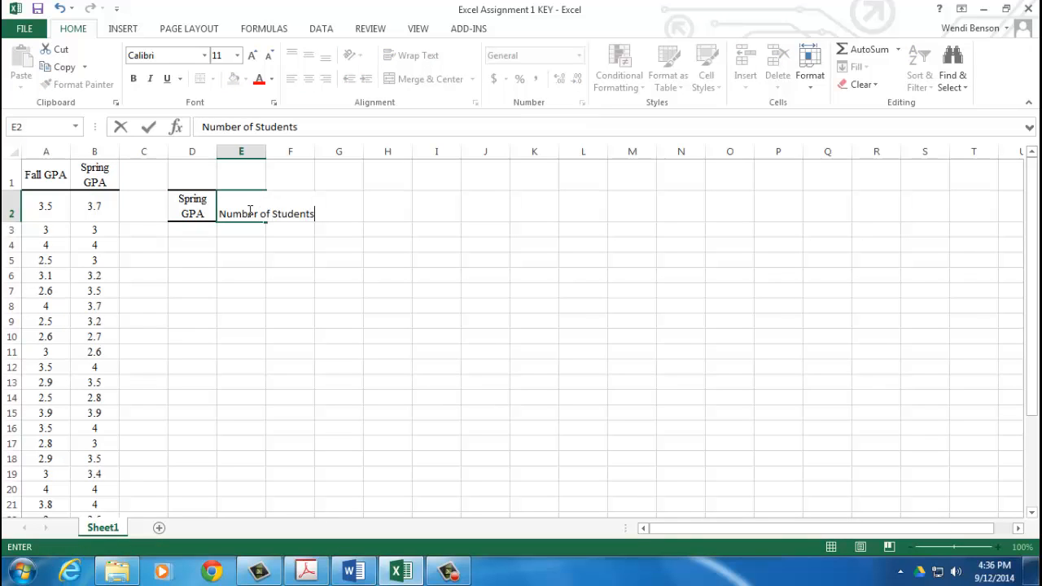
text(ber of Students)
click(275, 278)
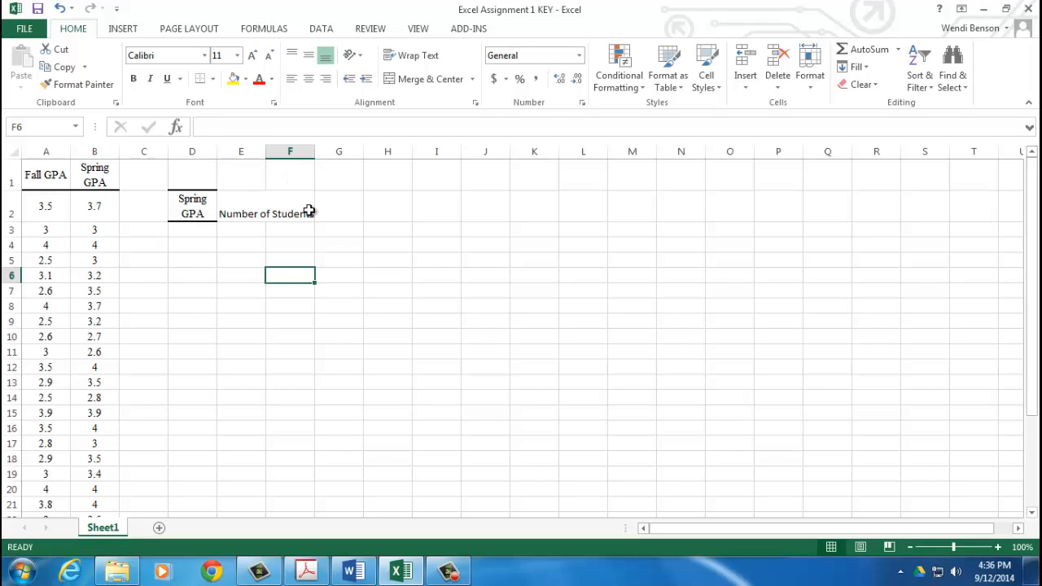
double_click(265, 151)
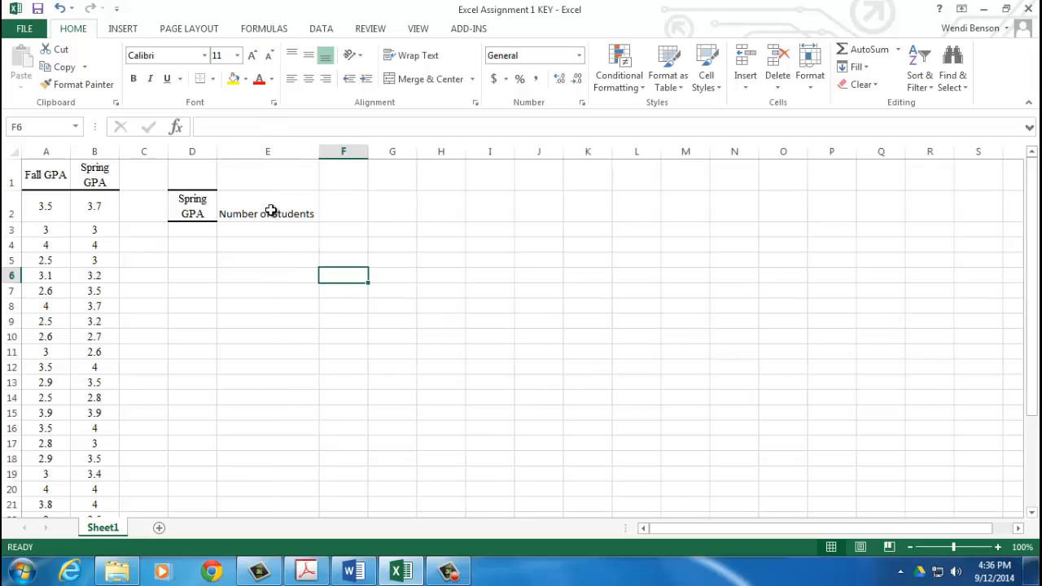
Step: Set the font size of the two table headings in D2:E2 to 12
drag(183, 202, 224, 205)
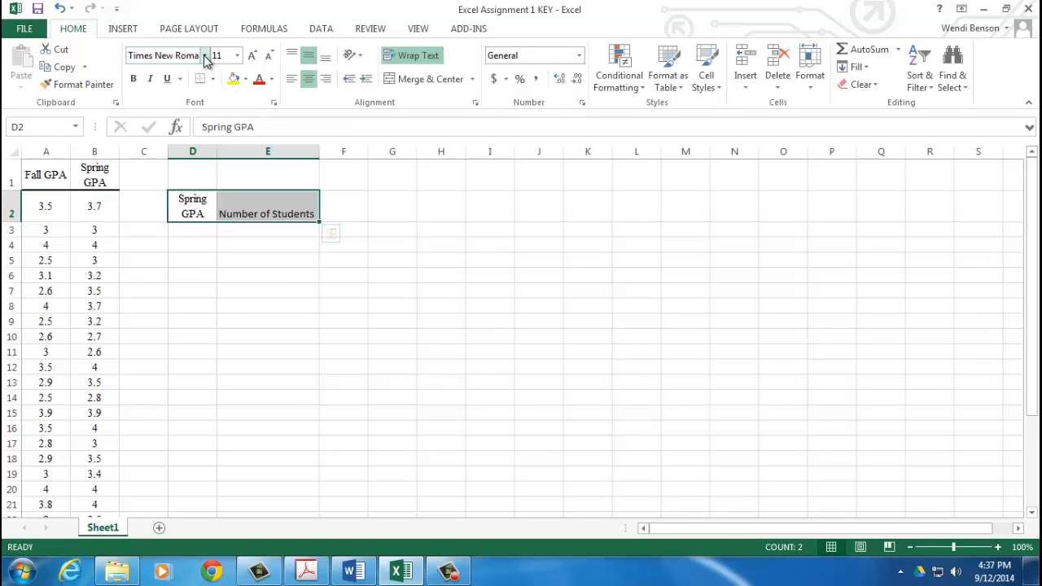
click(237, 55)
click(218, 132)
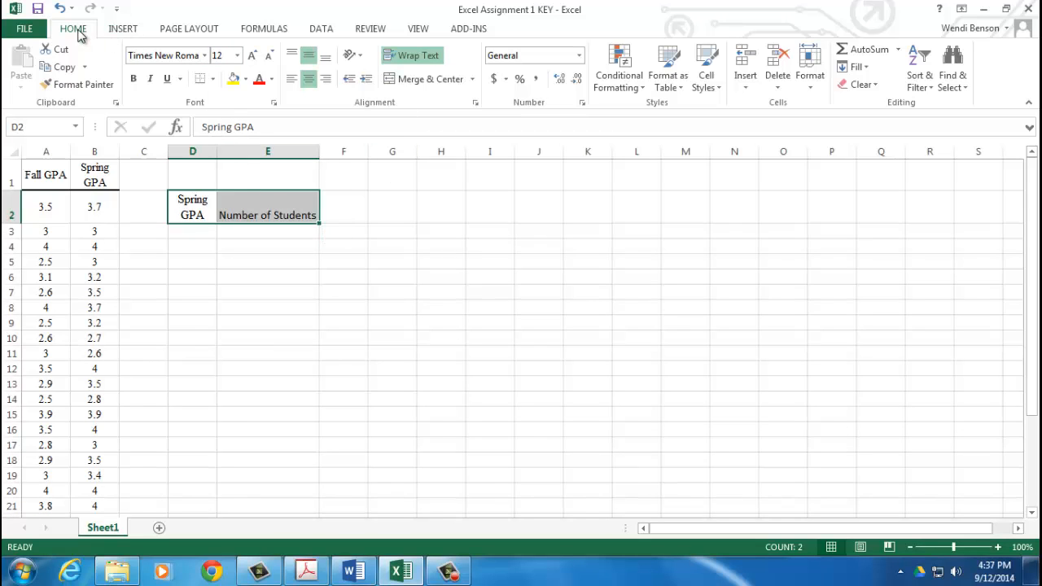
Step: Add a bottom border and a top border to the heading cells D2:E2
click(213, 82)
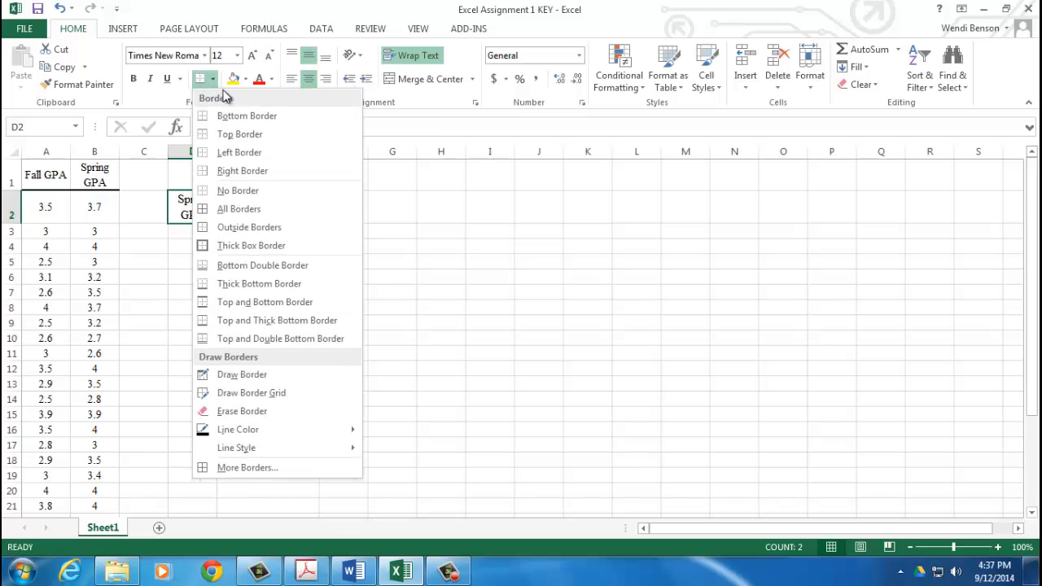
click(225, 121)
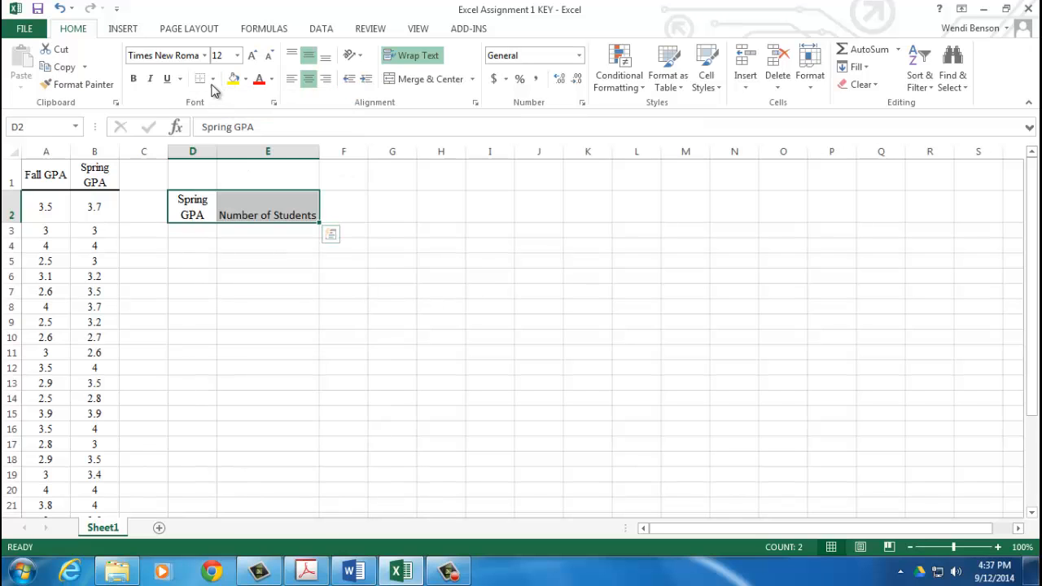
click(212, 80)
click(214, 134)
click(211, 289)
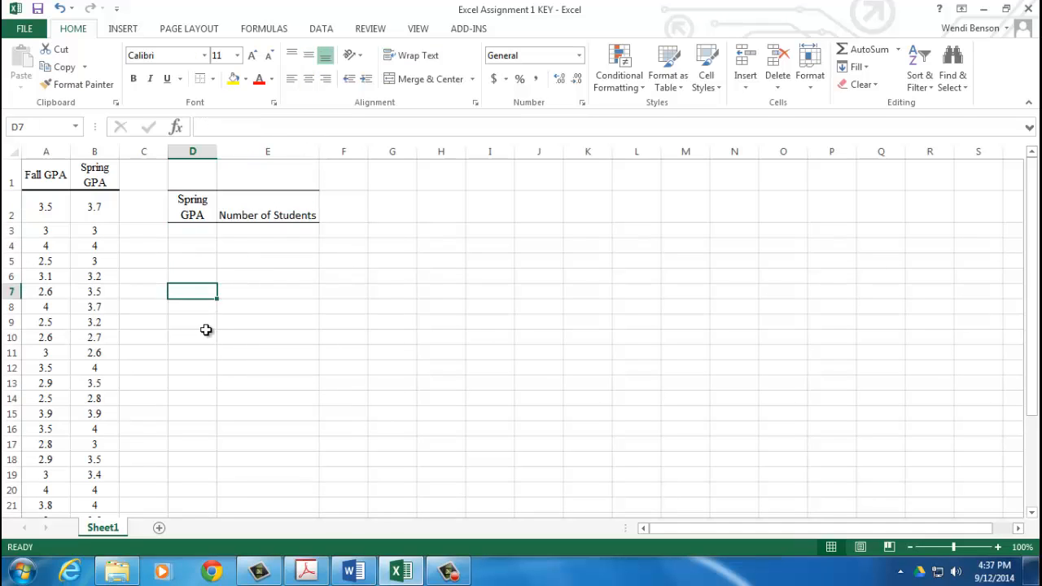
Step: Wrap the text in cell E2 and narrow column E so the Number of Students heading breaks onto two lines
drag(213, 207, 248, 208)
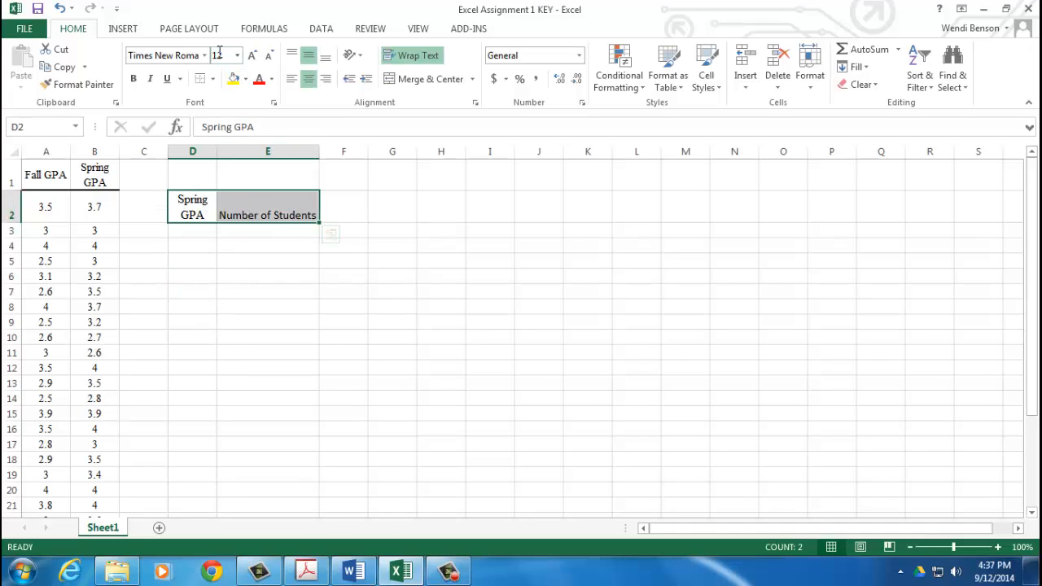
click(257, 259)
click(256, 202)
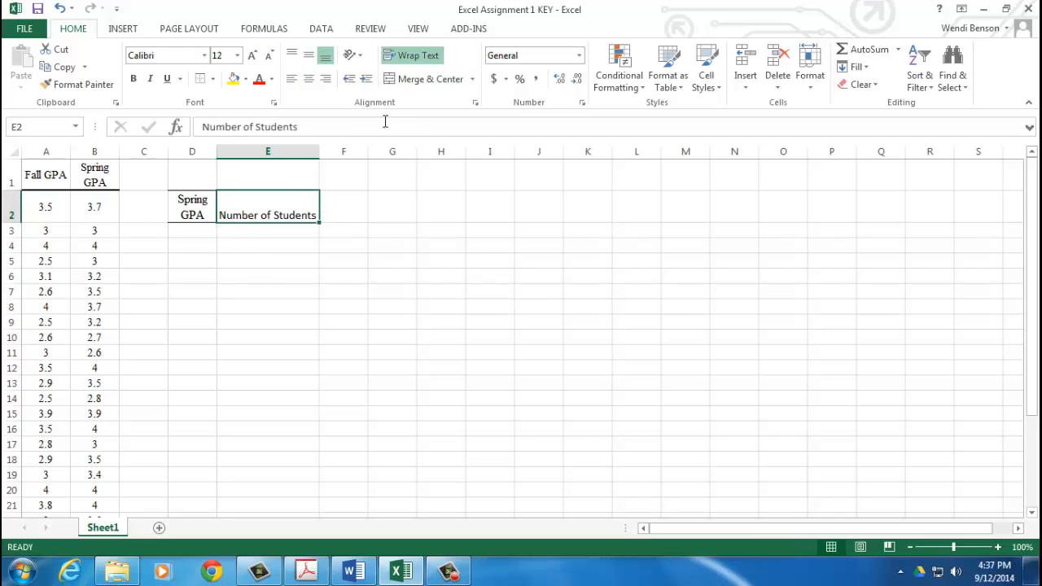
drag(320, 150, 290, 151)
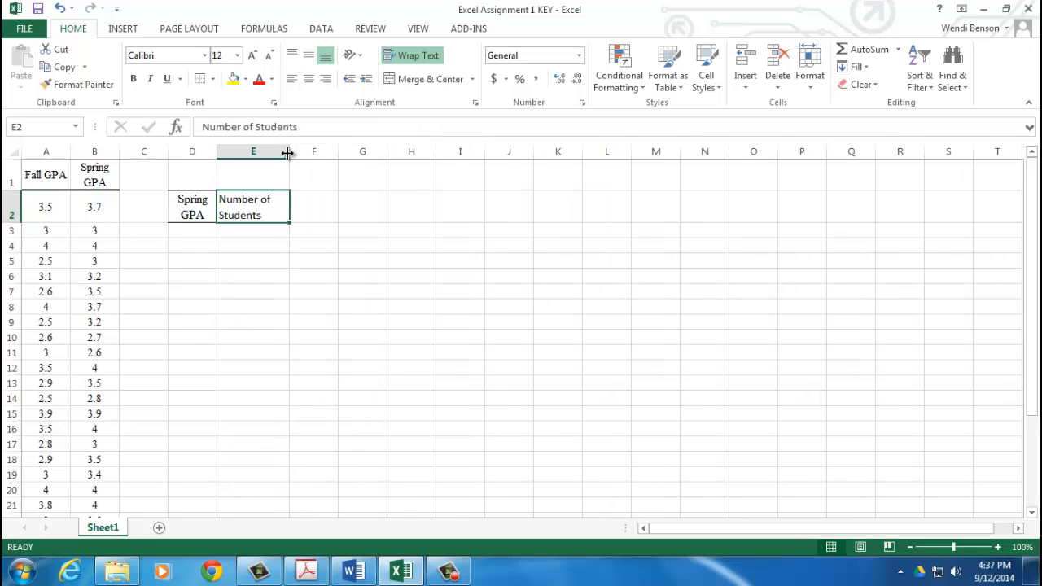
click(277, 297)
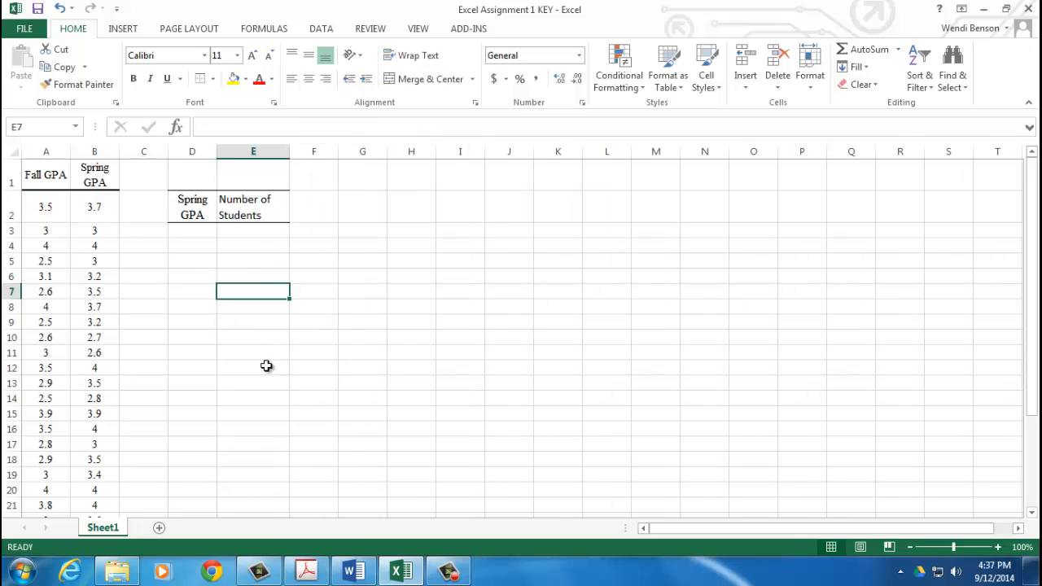
Step: Set the font of the heading cells D2:E2 to Times New Roman
drag(190, 205, 239, 210)
click(204, 54)
scroll(203, 147, up, 15)
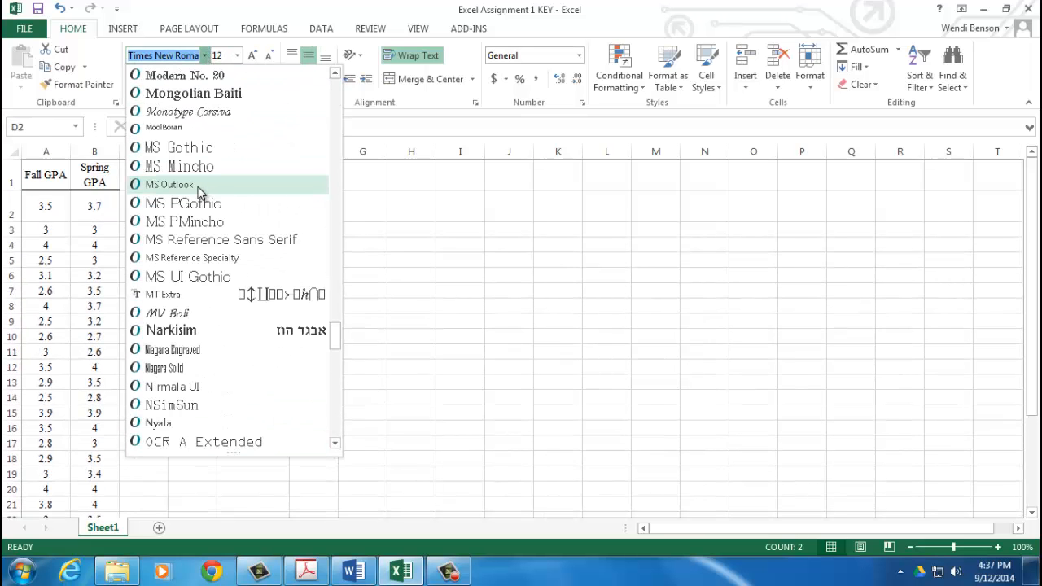
scroll(200, 193, down, 12)
scroll(205, 426, down, 2)
click(218, 372)
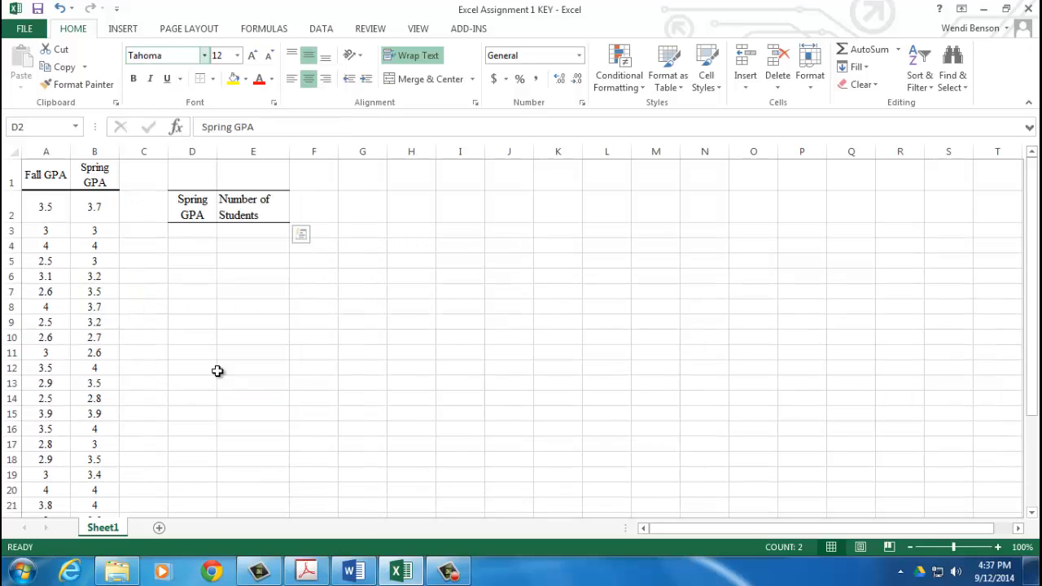
click(223, 310)
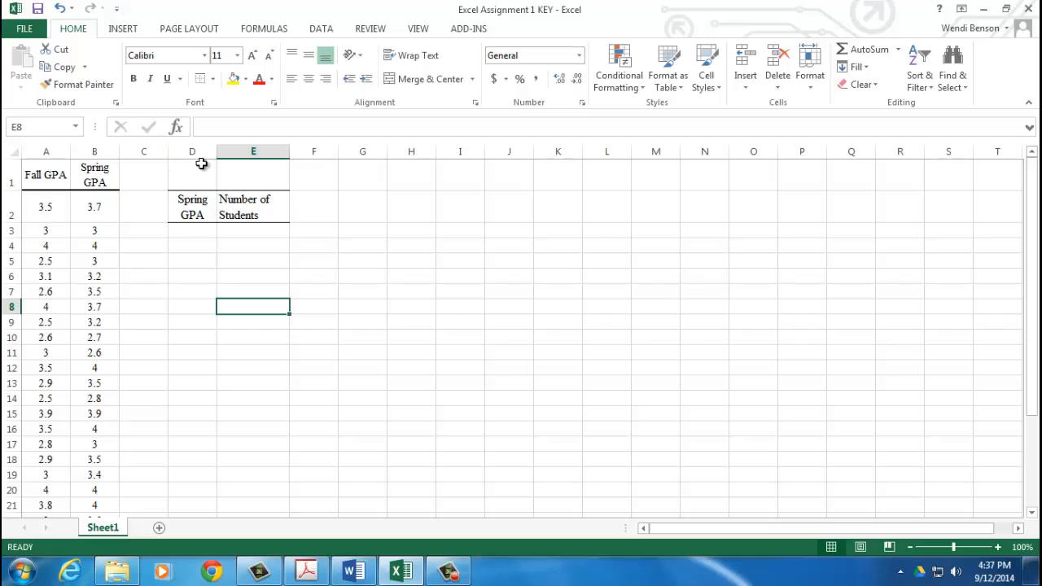
Step: Center the contents of columns D and E horizontally
drag(196, 153, 247, 157)
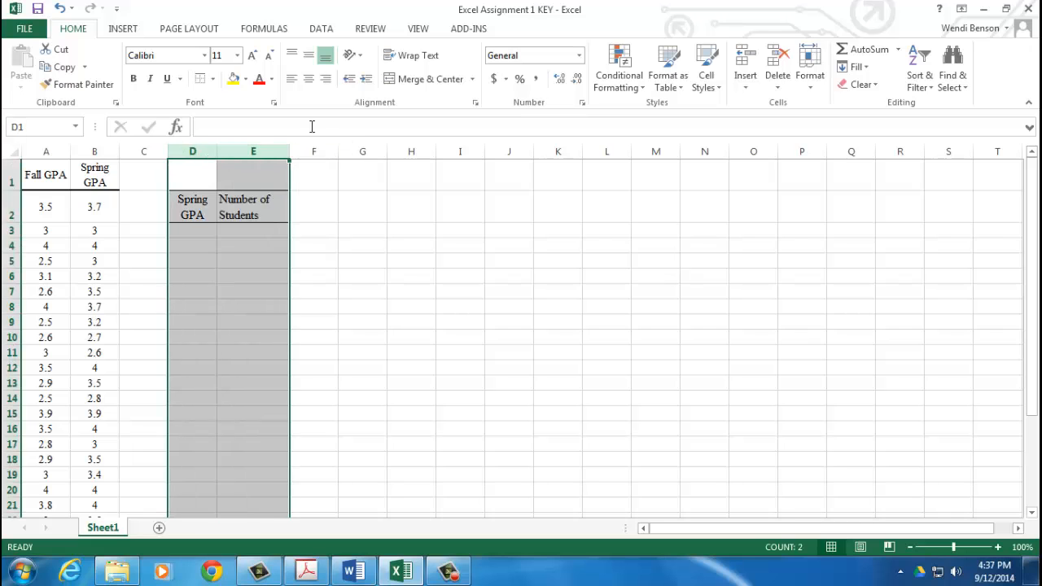
click(309, 79)
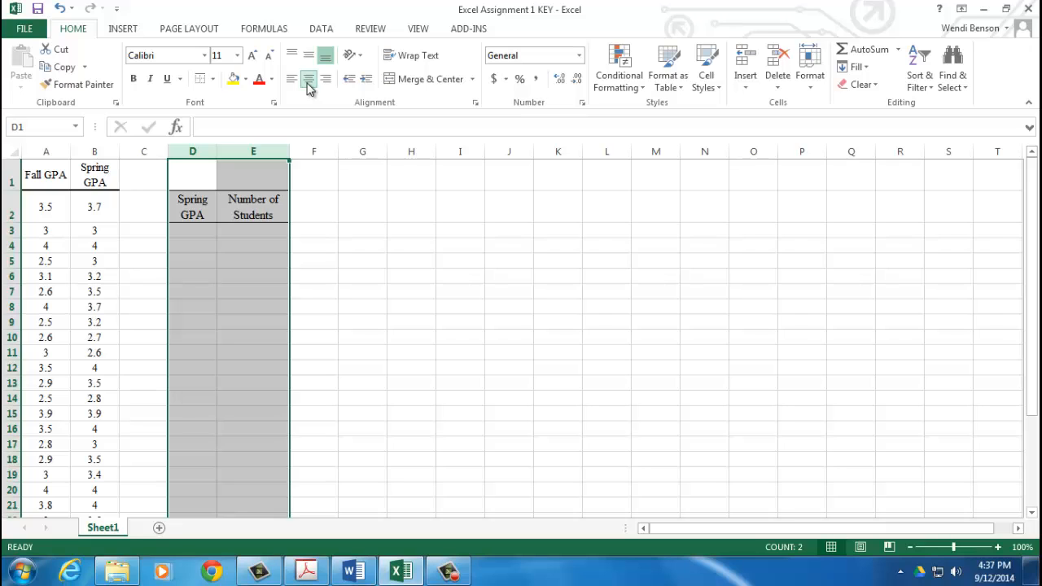
click(340, 296)
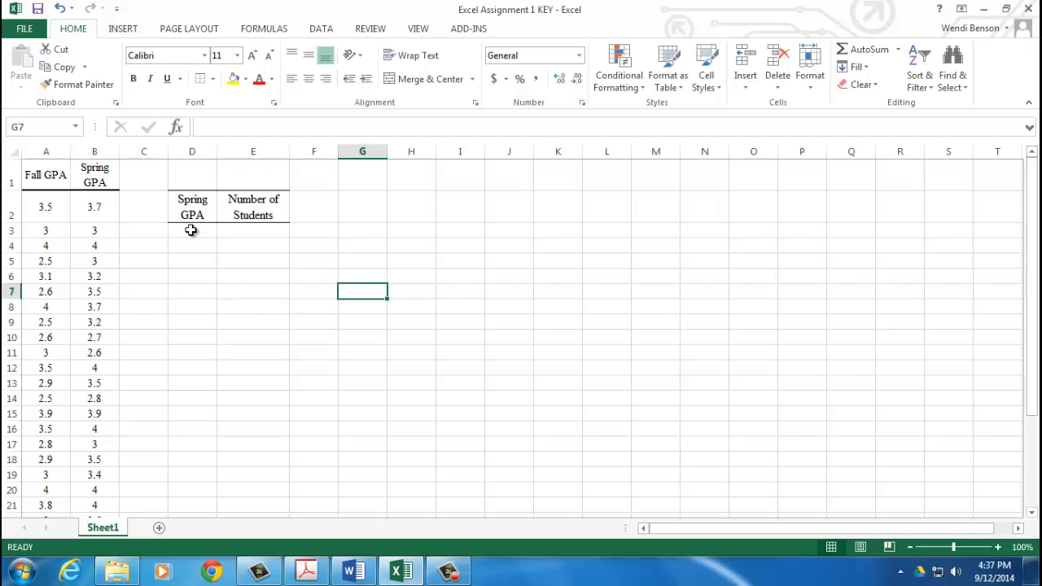
Step: Calculate the lowest Spring GPA in cell C32 with the formula =MIN(B2:B31)
scroll(236, 351, down, 1)
scroll(233, 351, up, 1)
scroll(245, 318, down, 3)
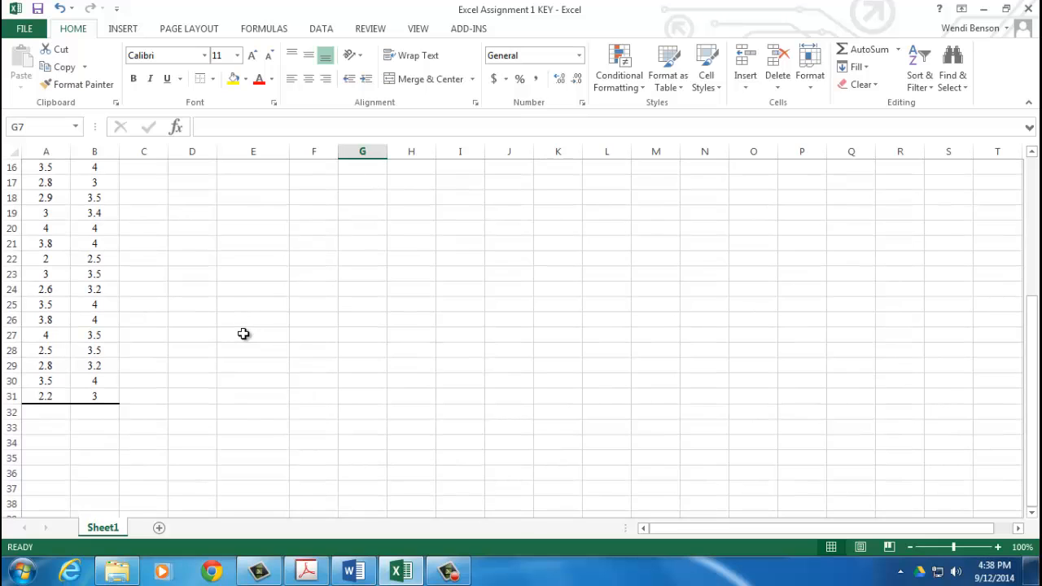
click(132, 412)
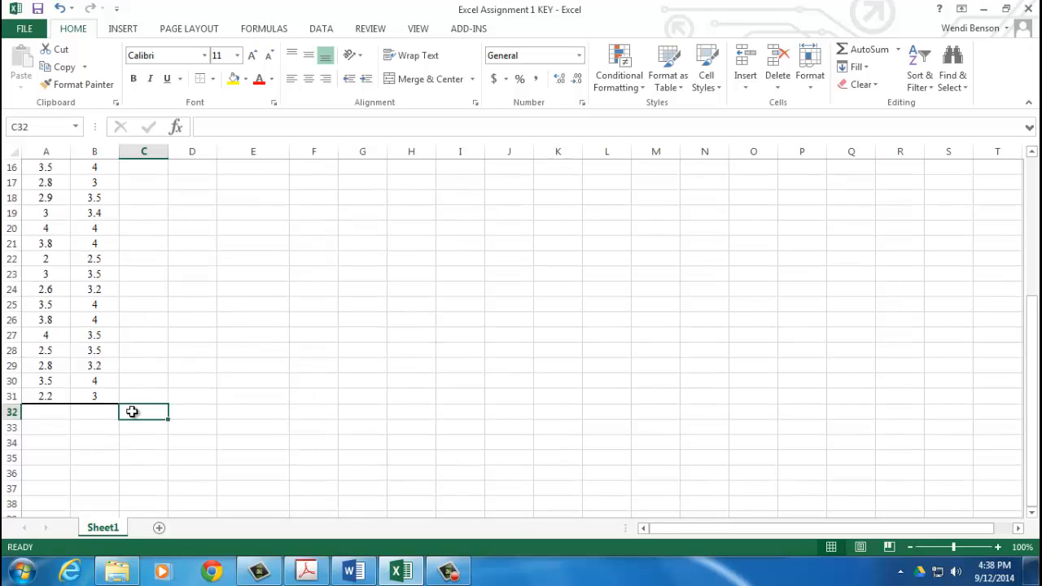
text(=min)
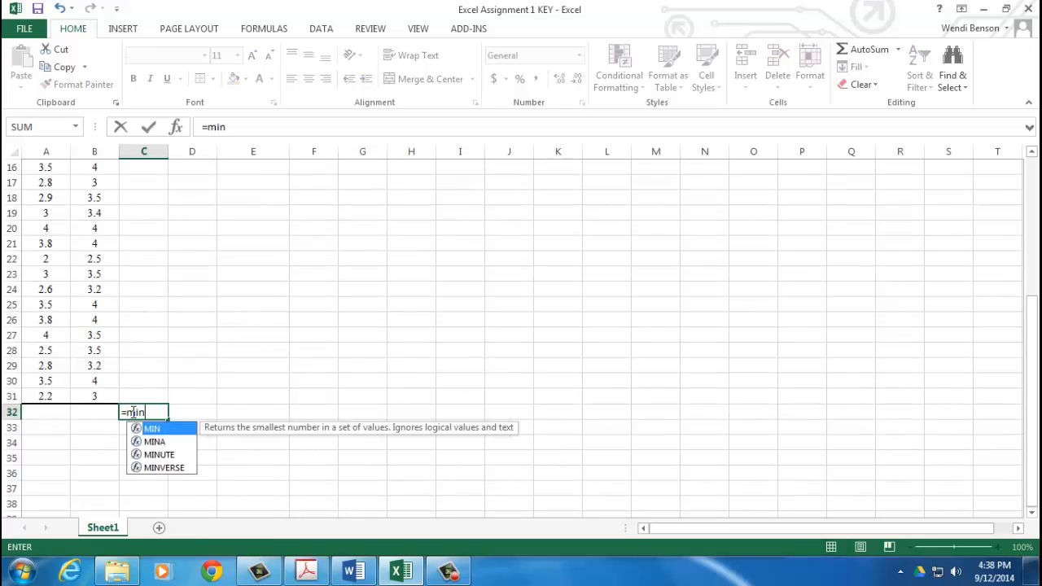
key(Tab)
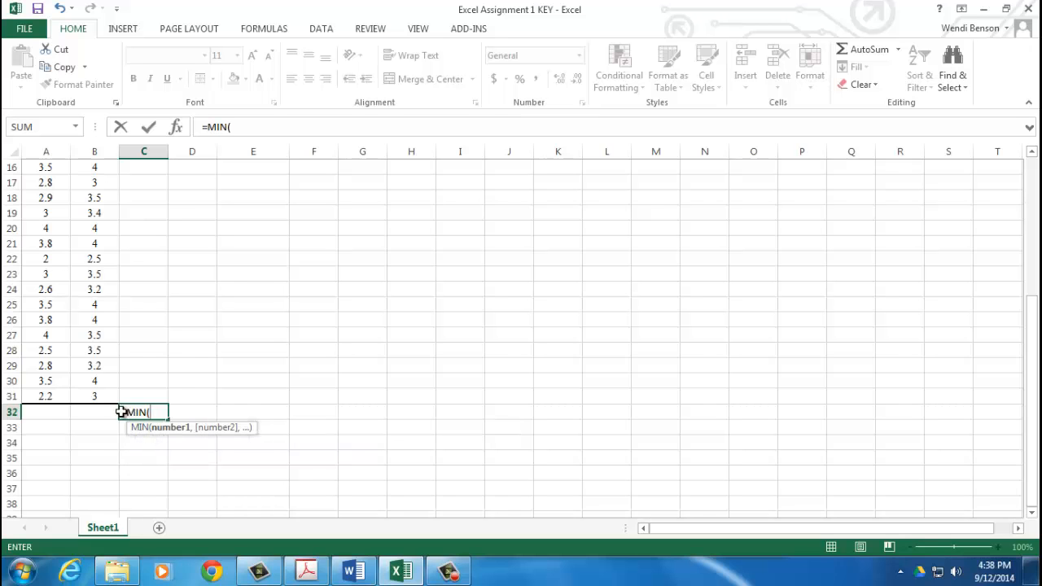
scroll(114, 407, up, 5)
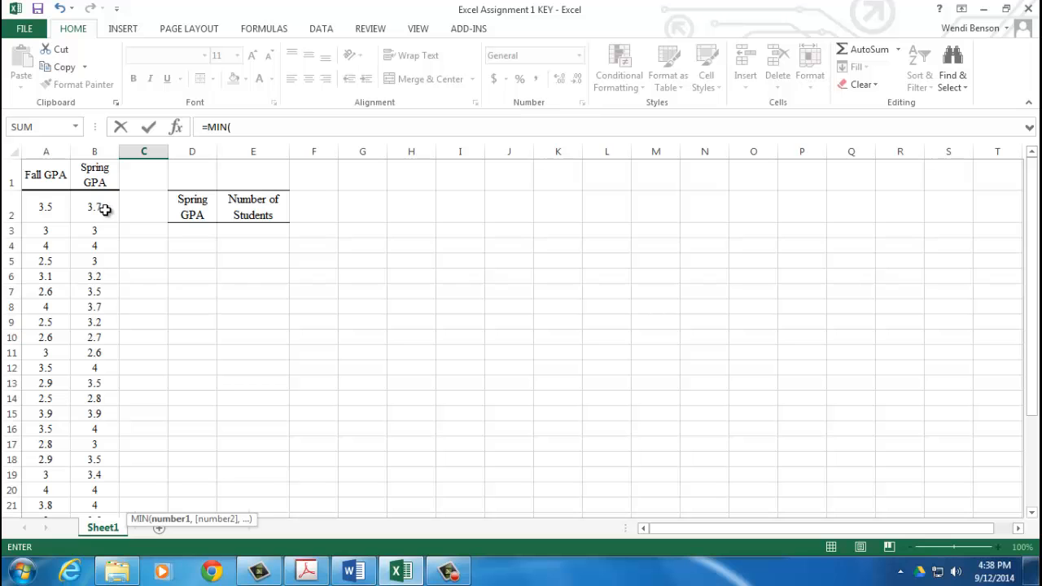
click(102, 210)
scroll(98, 274, down, 5)
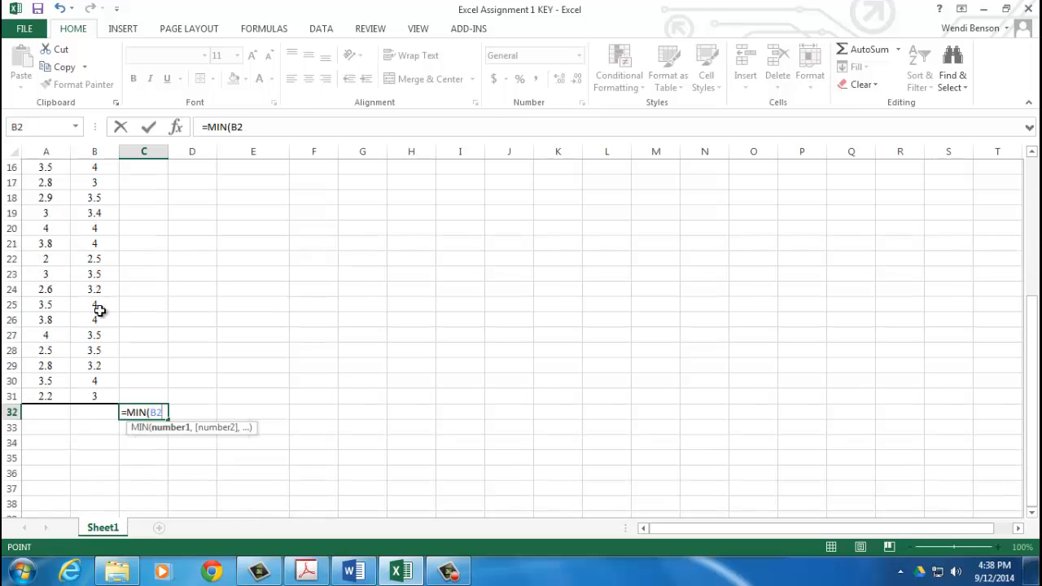
shift+click(106, 396)
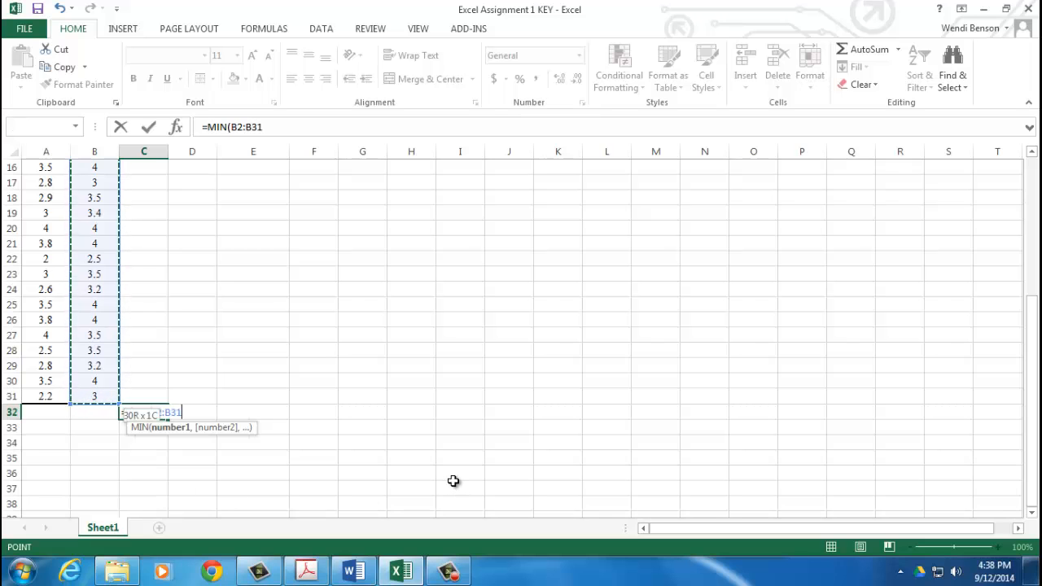
scroll(453, 481, up, 4)
scroll(454, 481, down, 3)
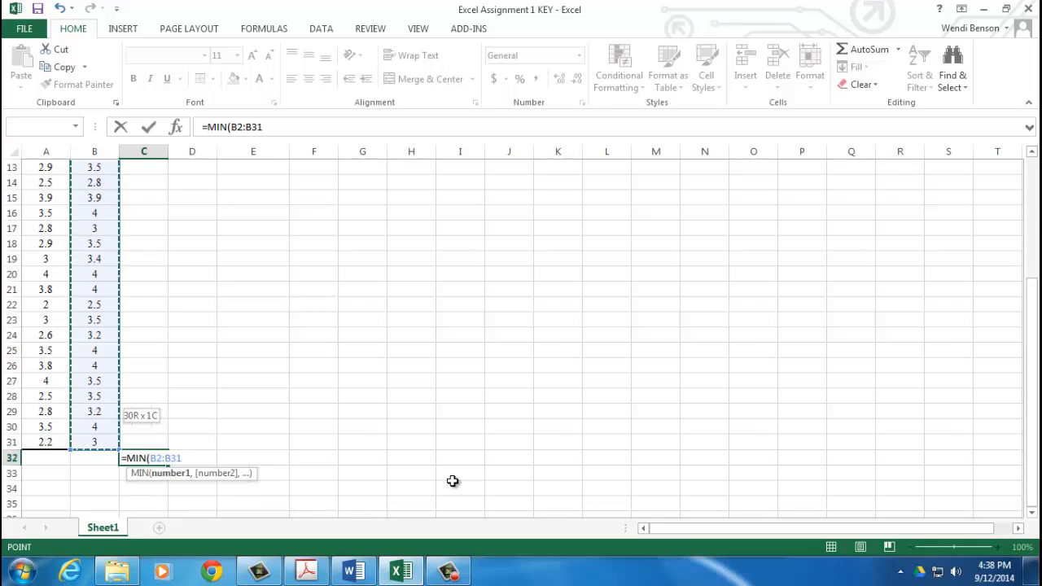
text())
key(Return)
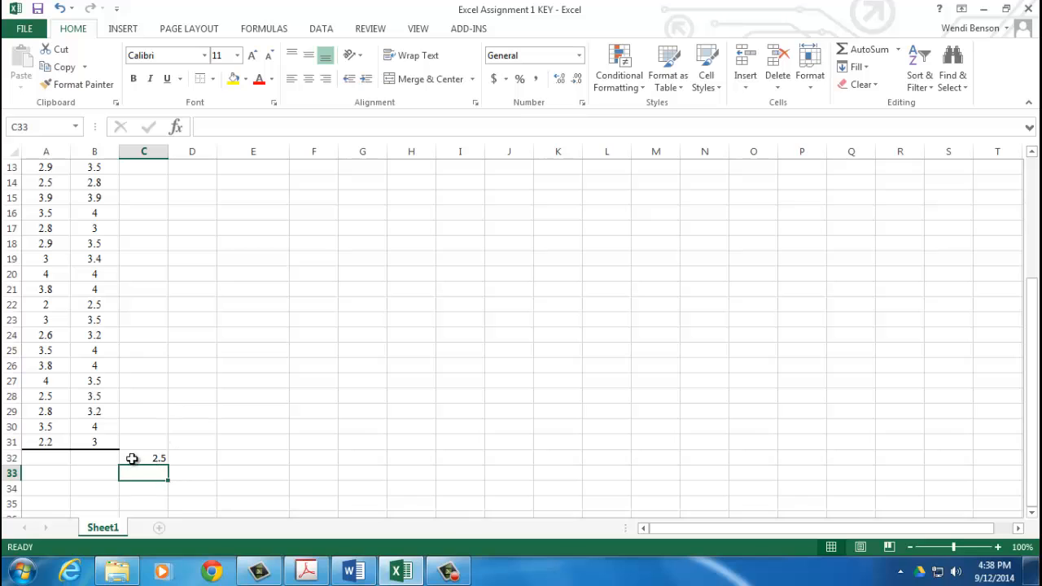
Step: Label cell D32 as min and cell D33 as max
click(182, 458)
text(min)
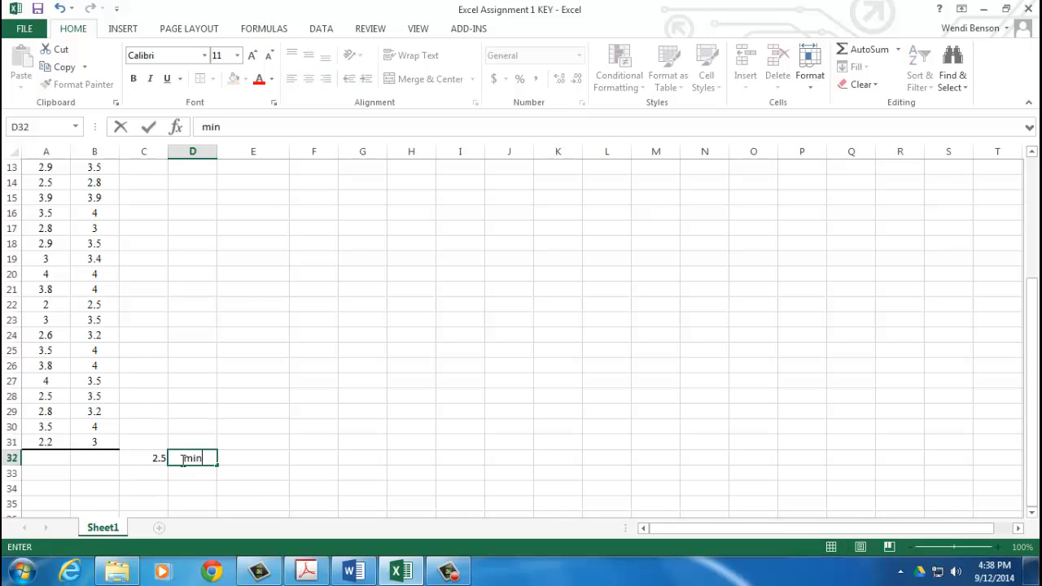
key(Return)
text(m)
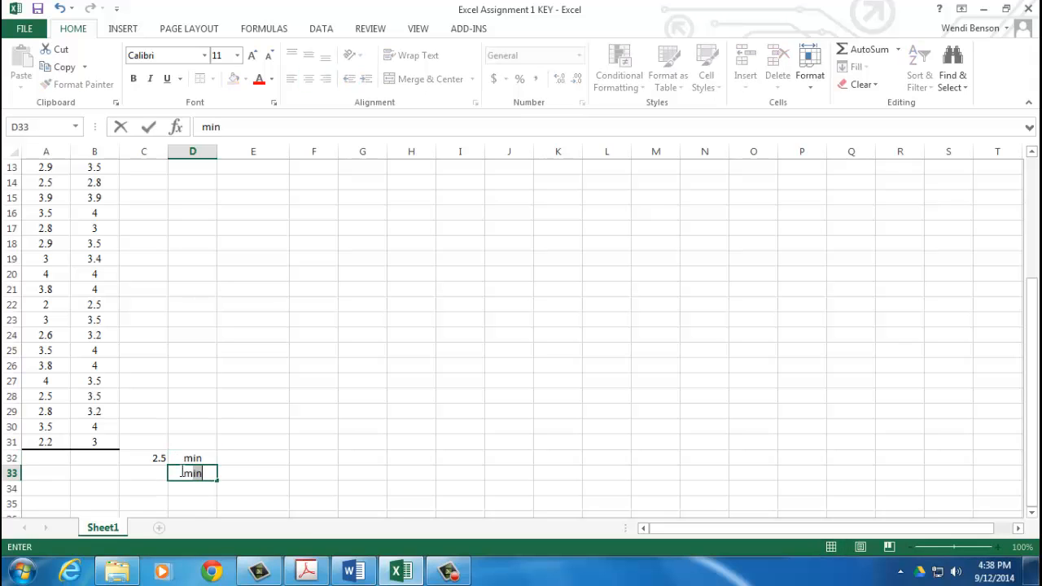
text(ax)
Step: Calculate the highest Spring GPA in cell C33 with the MAX function over B2:B31
click(153, 473)
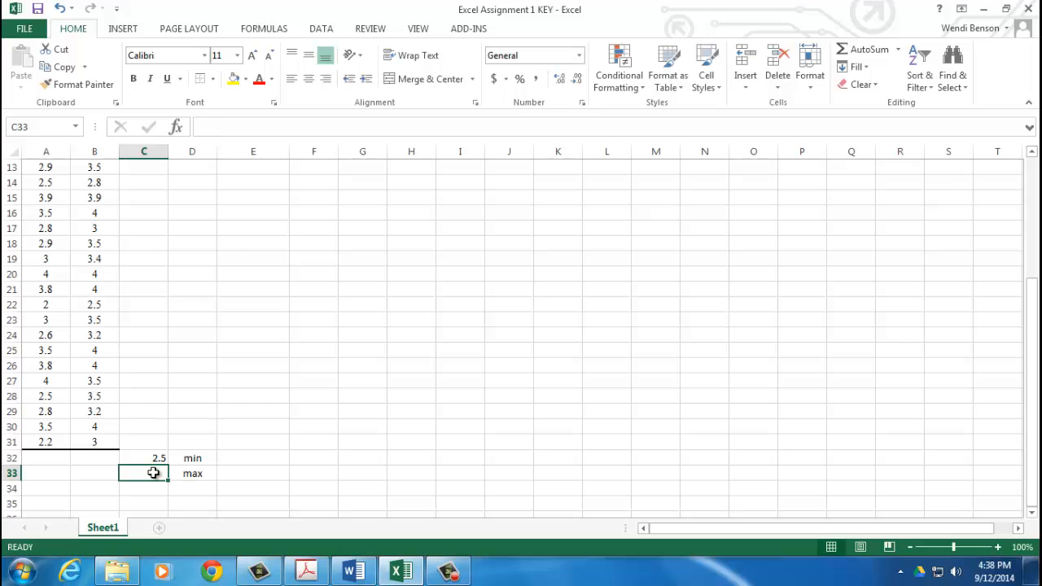
text(=max)
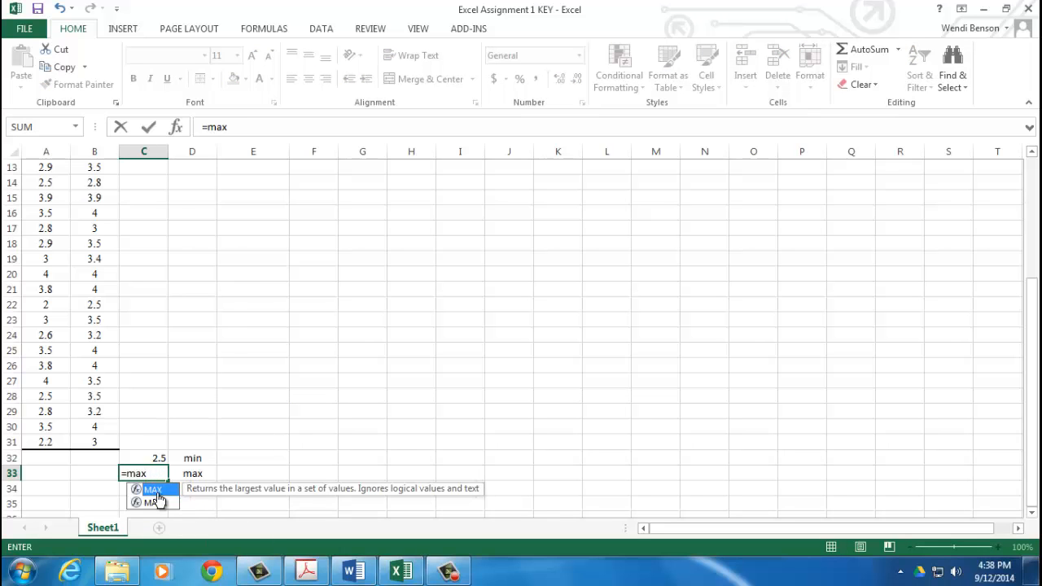
double_click(152, 489)
scroll(126, 488, up, 4)
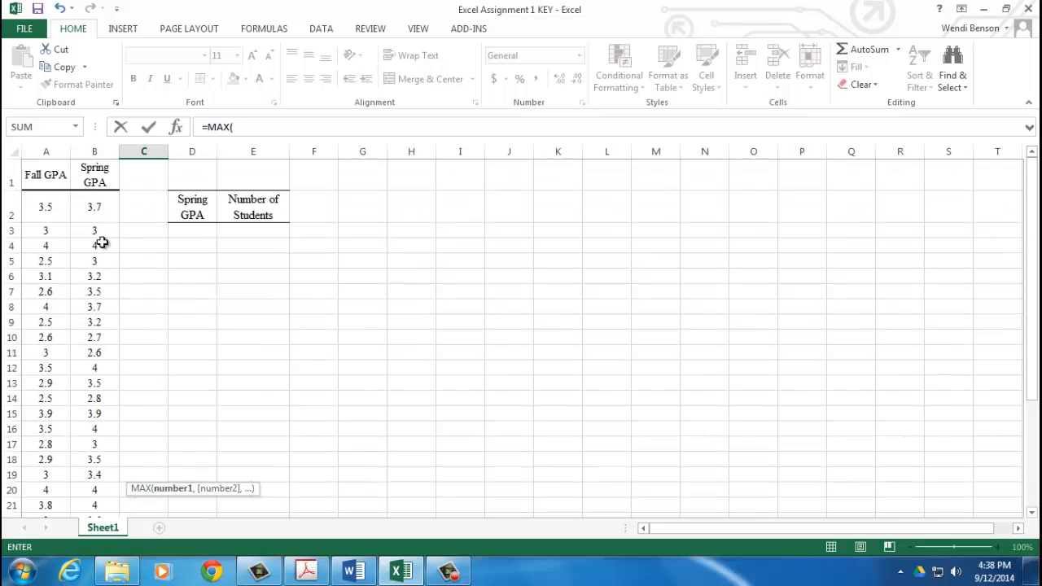
click(99, 210)
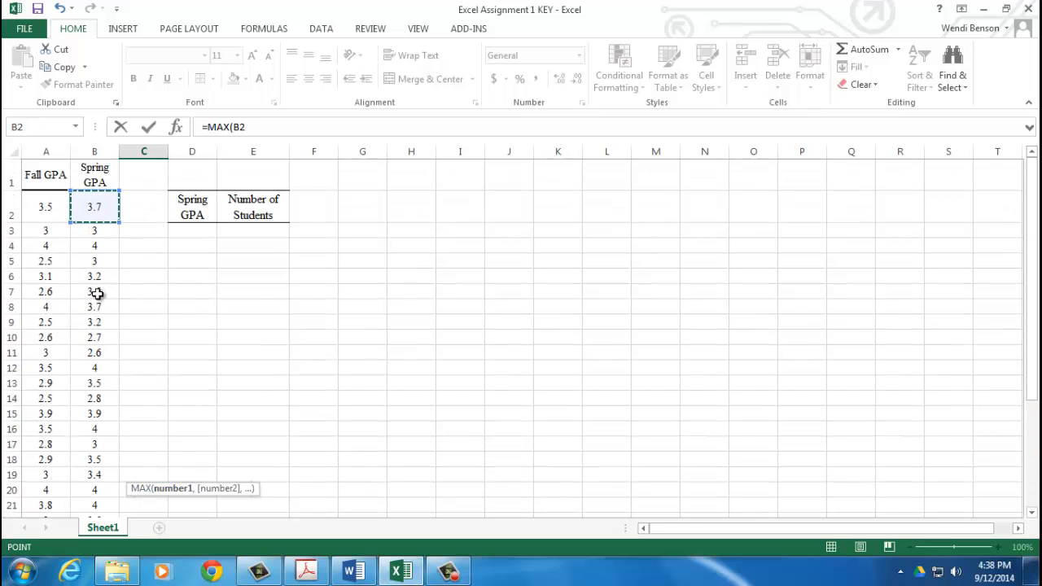
scroll(95, 293, down, 5)
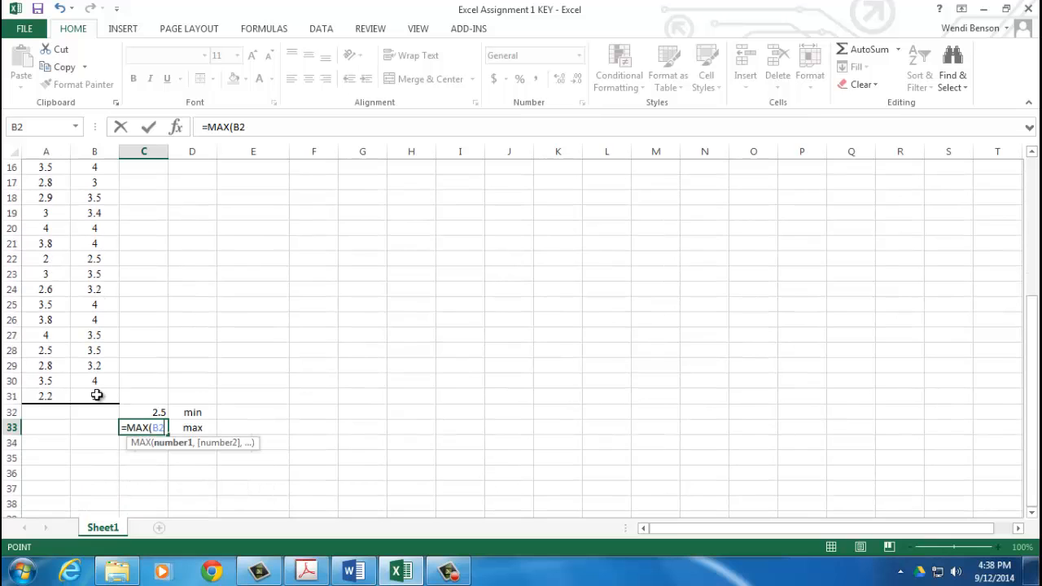
shift+click(97, 395)
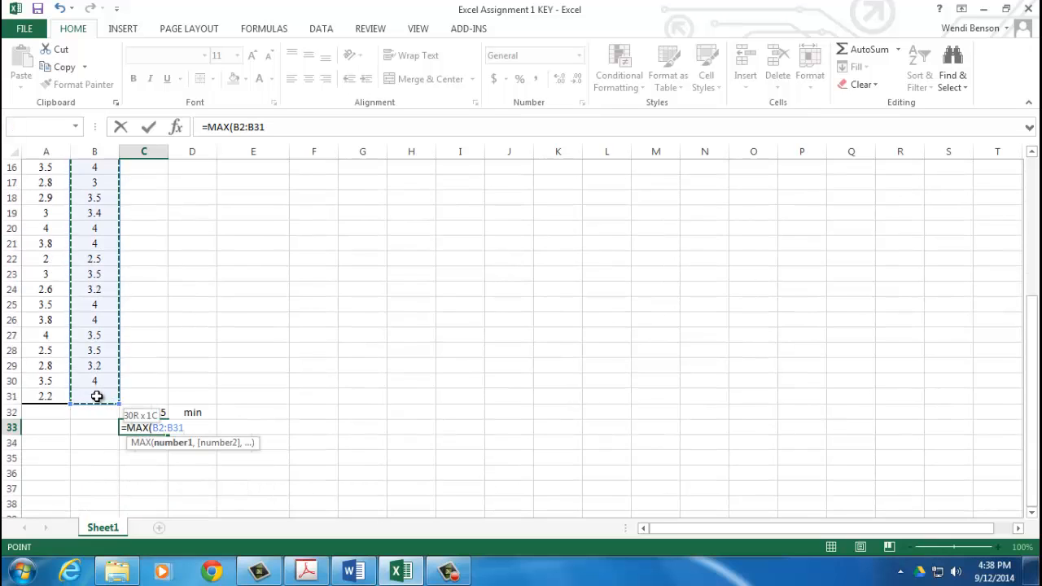
key(Return)
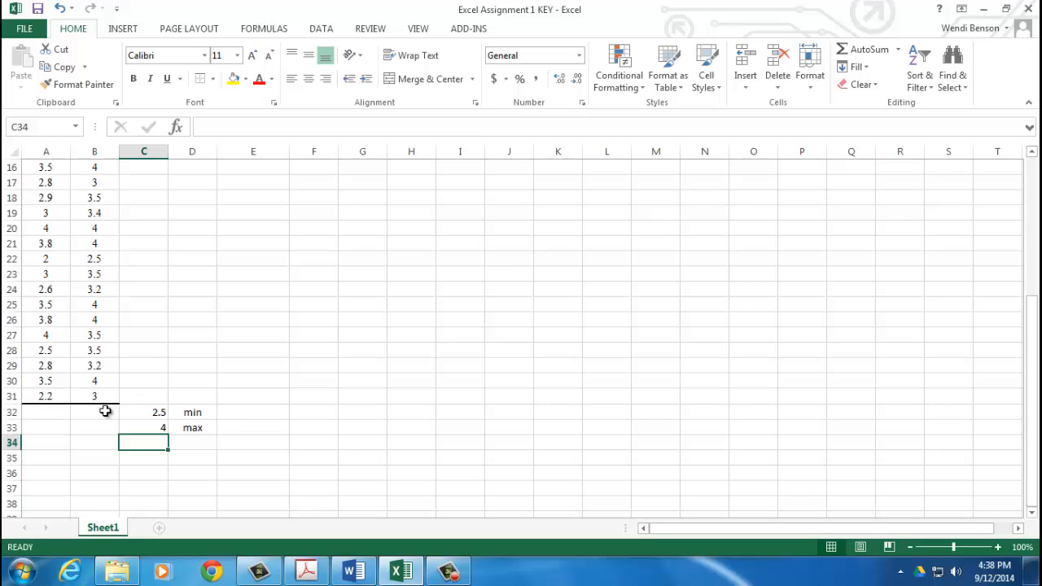
Step: Enter 2.5 in D3 and 2.6 in D4 as the first values of the table's Spring GPA column
scroll(98, 394, up, 5)
scroll(98, 231, up, 1)
scroll(97, 333, down, 5)
scroll(51, 391, up, 5)
scroll(102, 330, down, 5)
scroll(147, 440, up, 5)
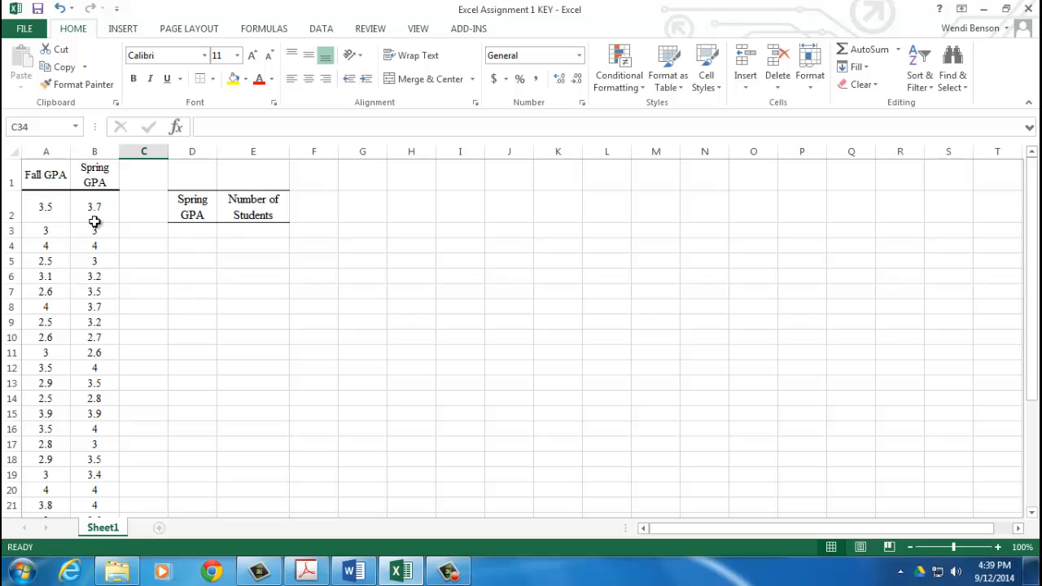
click(197, 231)
text(2.5)
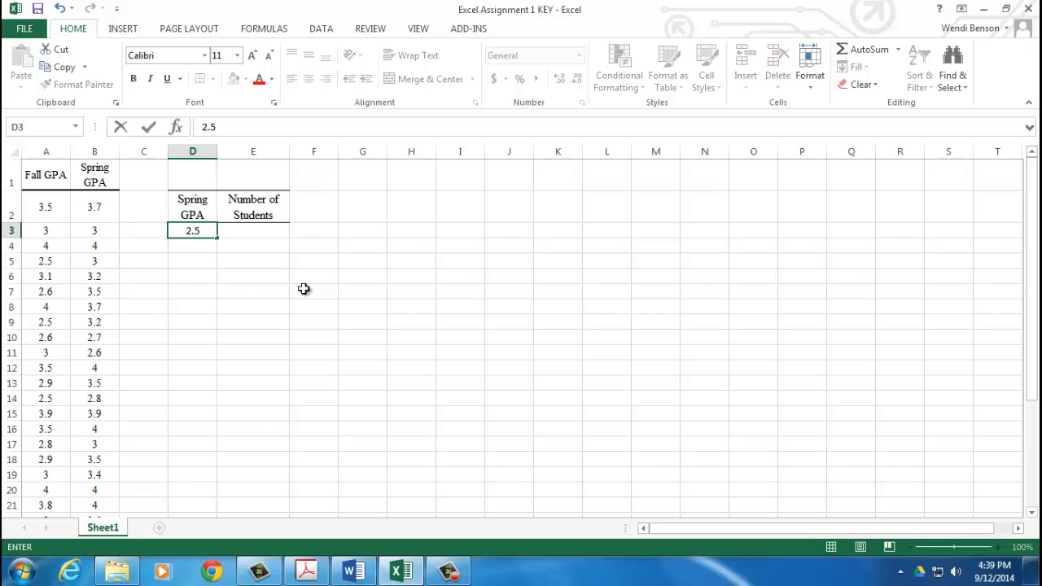
key(Return)
text(2.6)
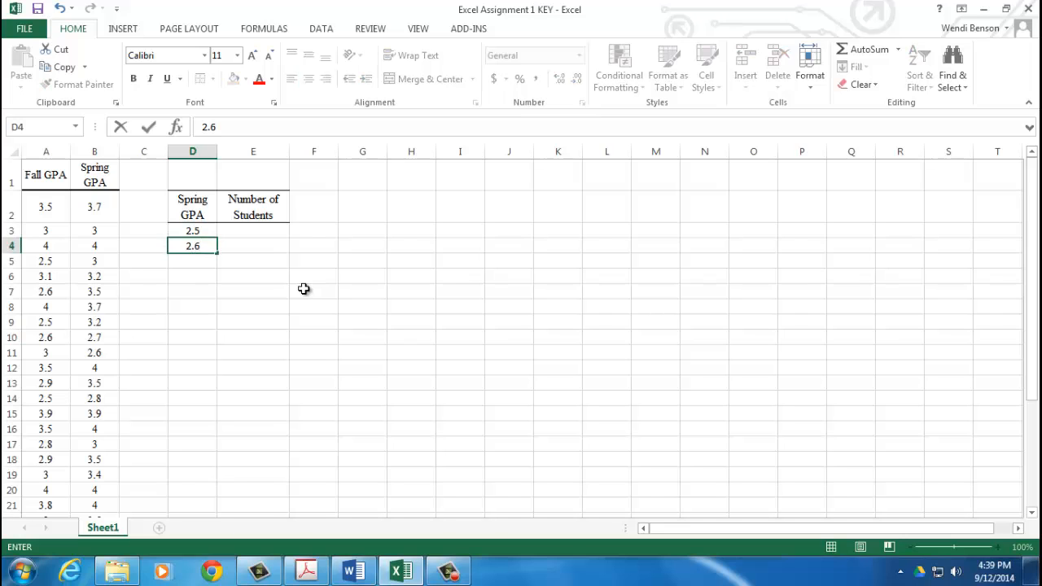
key(Return)
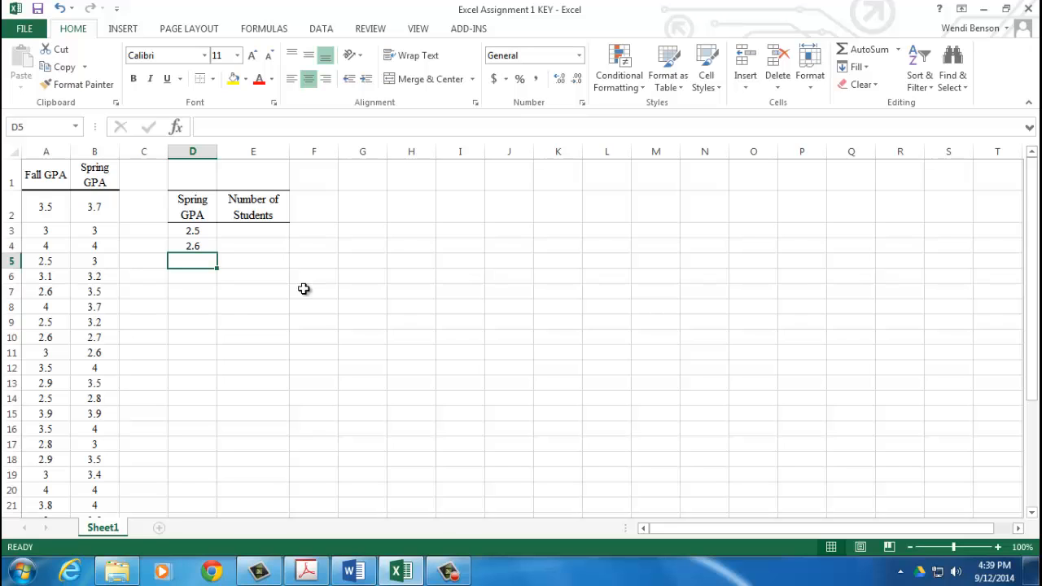
Step: Fill D3:D22 with a linear series down the column using a step value of 0.1
scroll(294, 328, down, 1)
scroll(273, 277, up, 1)
scroll(273, 277, up, 1)
click(201, 233)
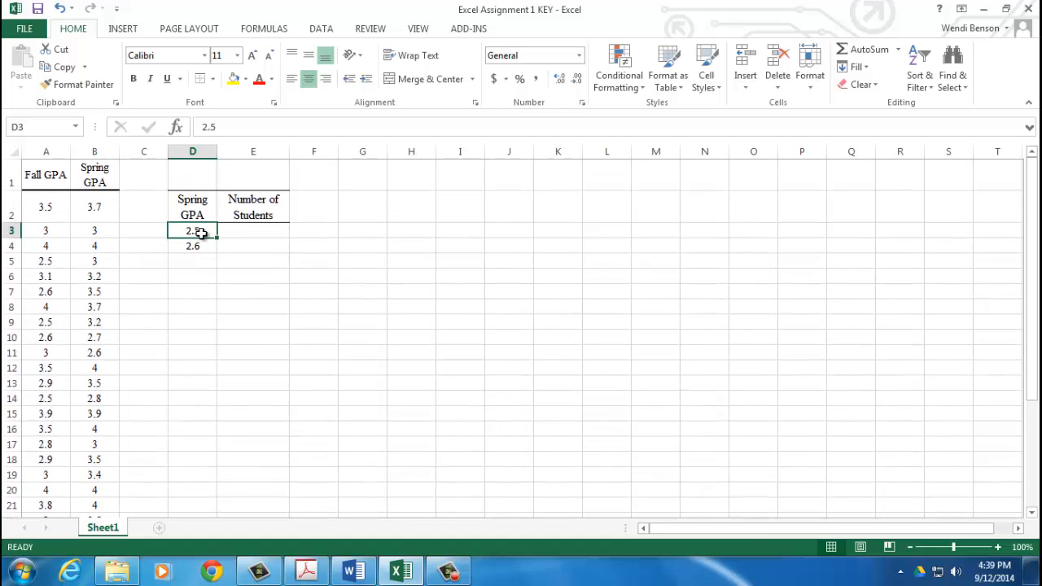
drag(201, 233, 197, 444)
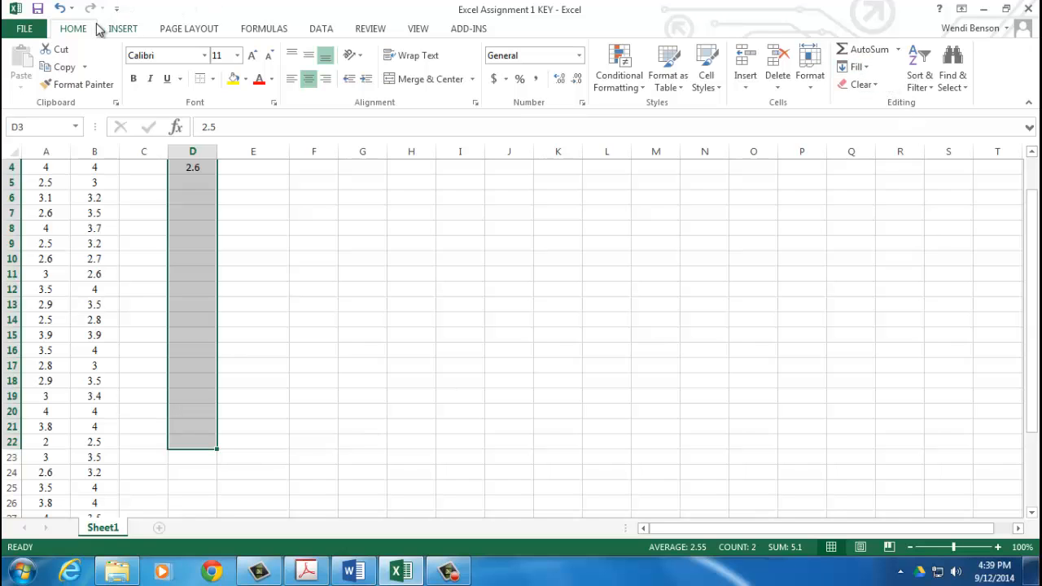
click(857, 67)
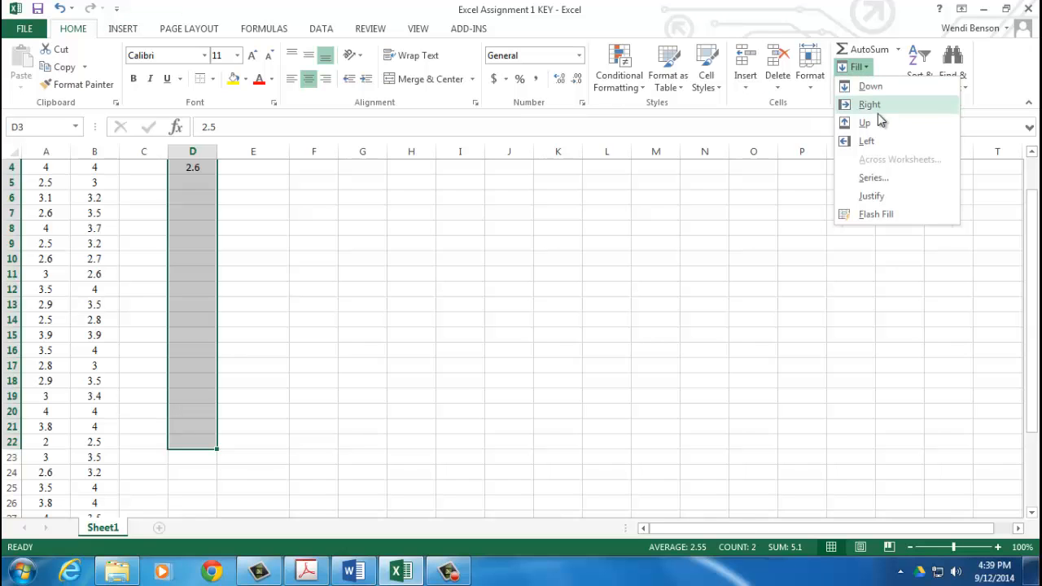
click(873, 178)
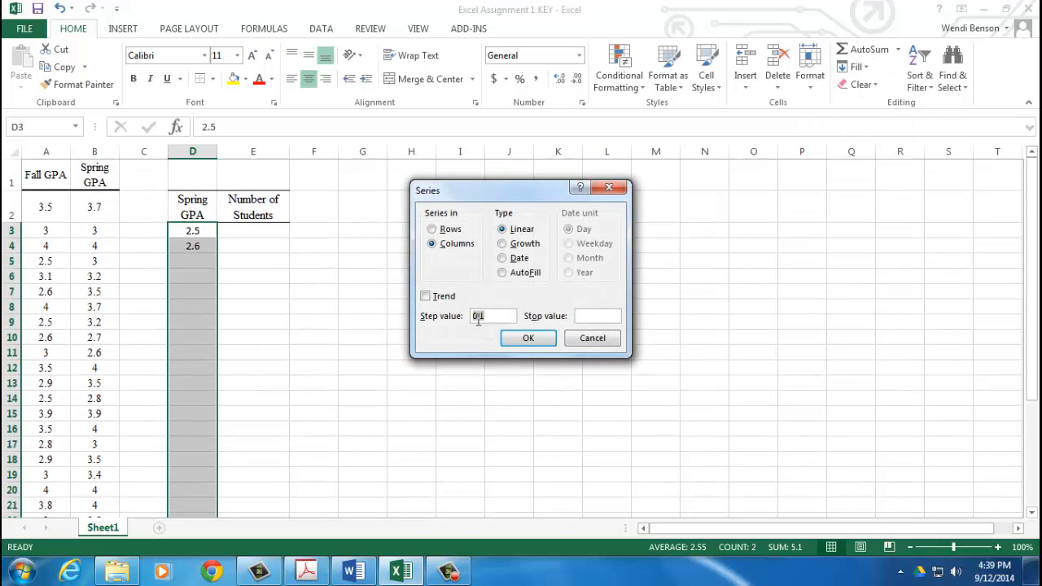
click(530, 337)
Step: Clear the surplus series values above 4 from cells D19:D22
scroll(212, 337, down, 2)
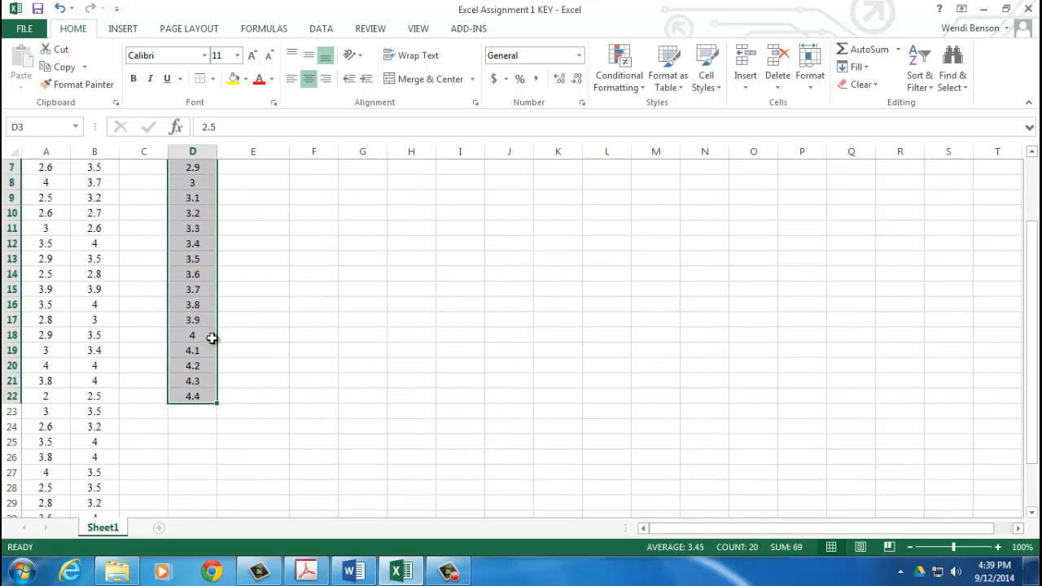
click(273, 411)
drag(195, 348, 210, 406)
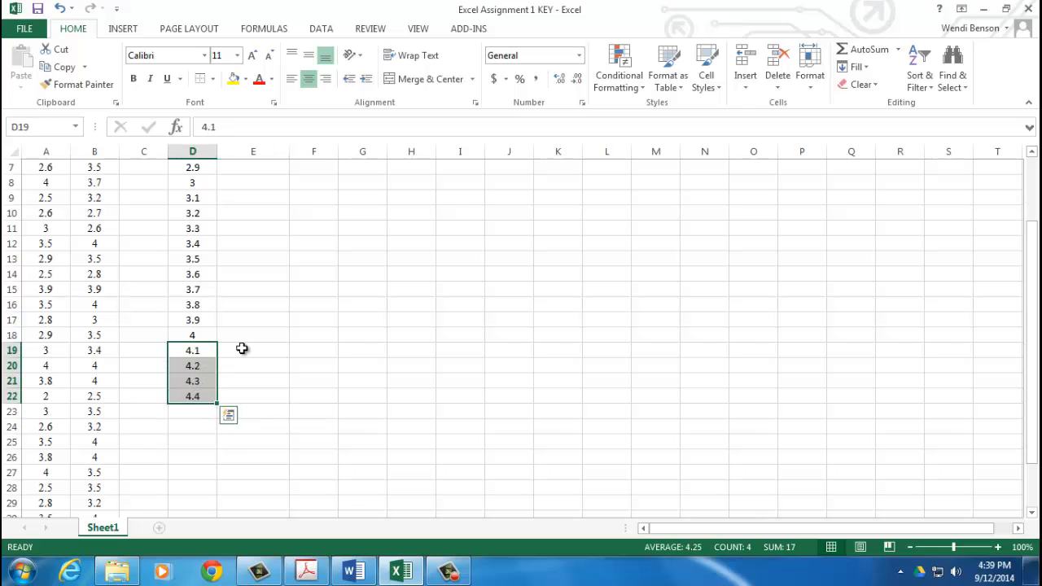
key(Delete)
scroll(241, 348, up, 2)
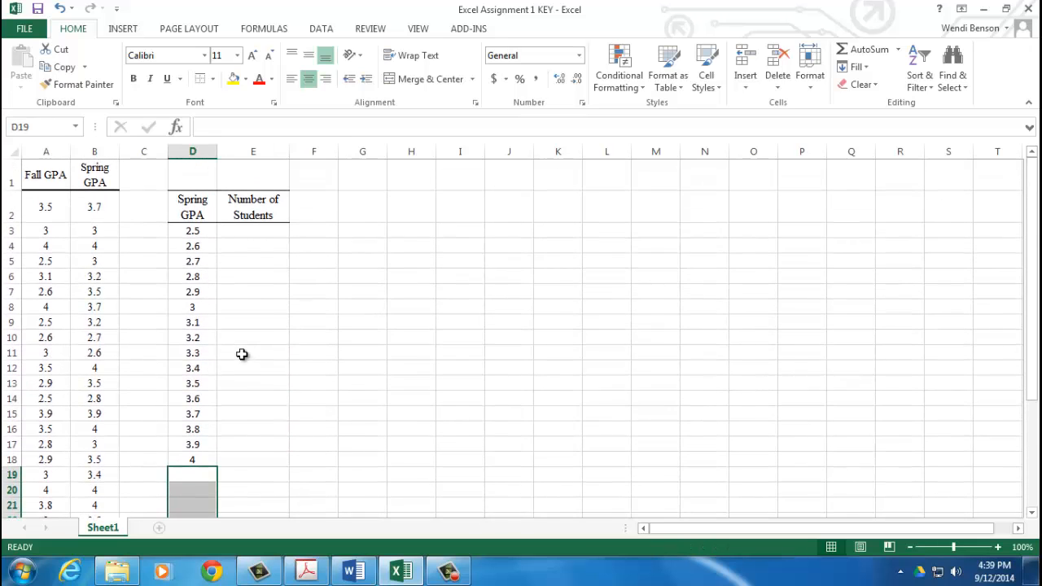
click(187, 460)
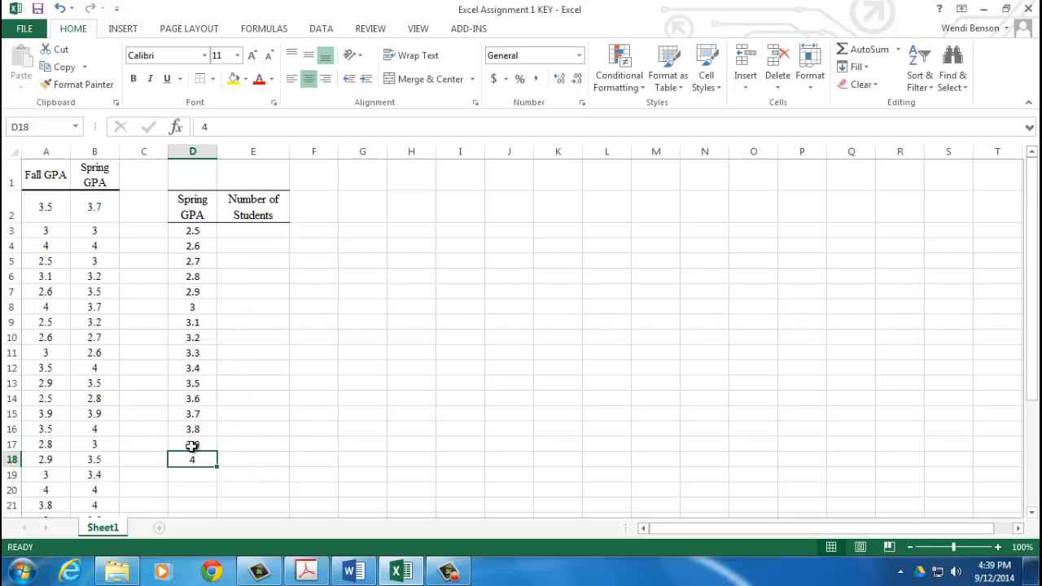
Step: Widen column D so the Spring GPA heading fits on one line, keeping cell E3 selected
click(255, 381)
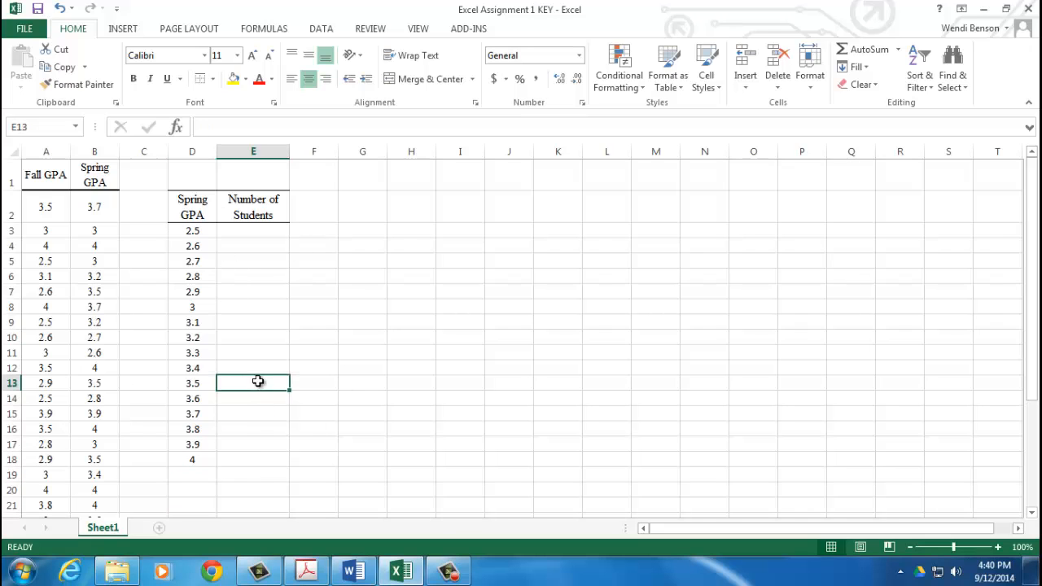
click(248, 232)
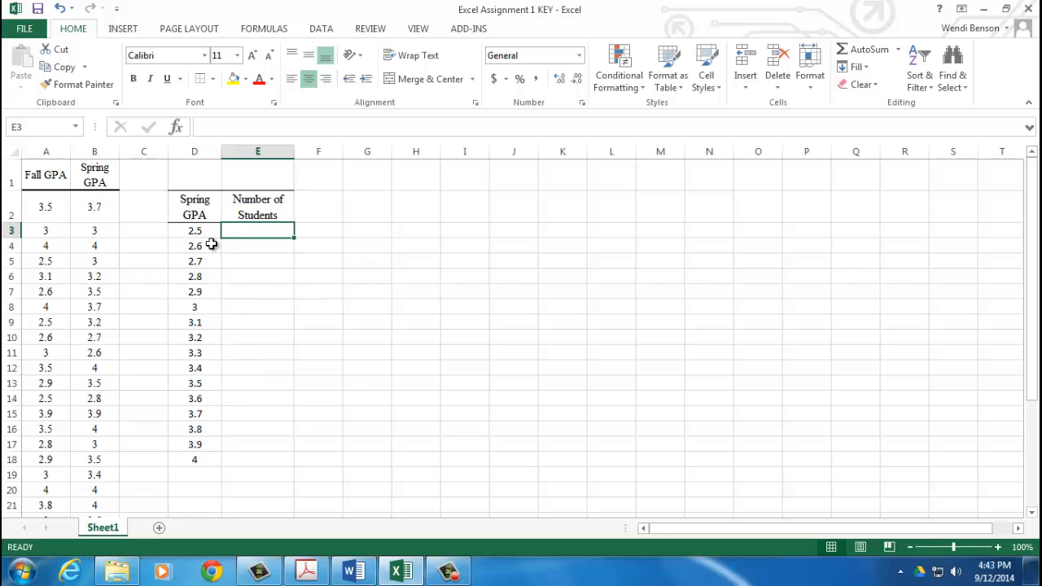
drag(220, 153, 288, 152)
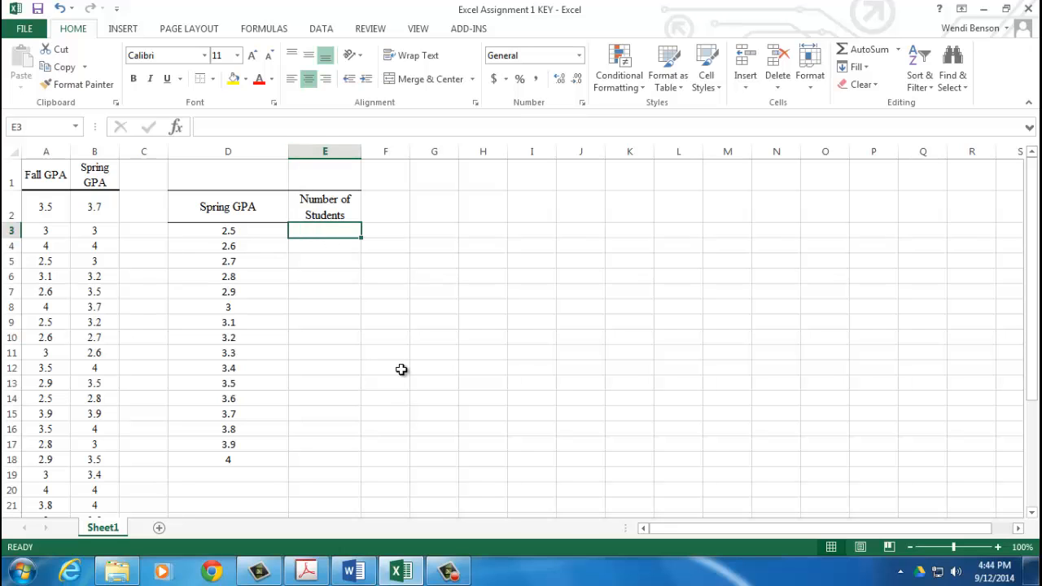
Step: Count the students with the first listed Spring GPA in cell E3 using the formula =COUNTIF(B2:B31, D3)
text(=count)
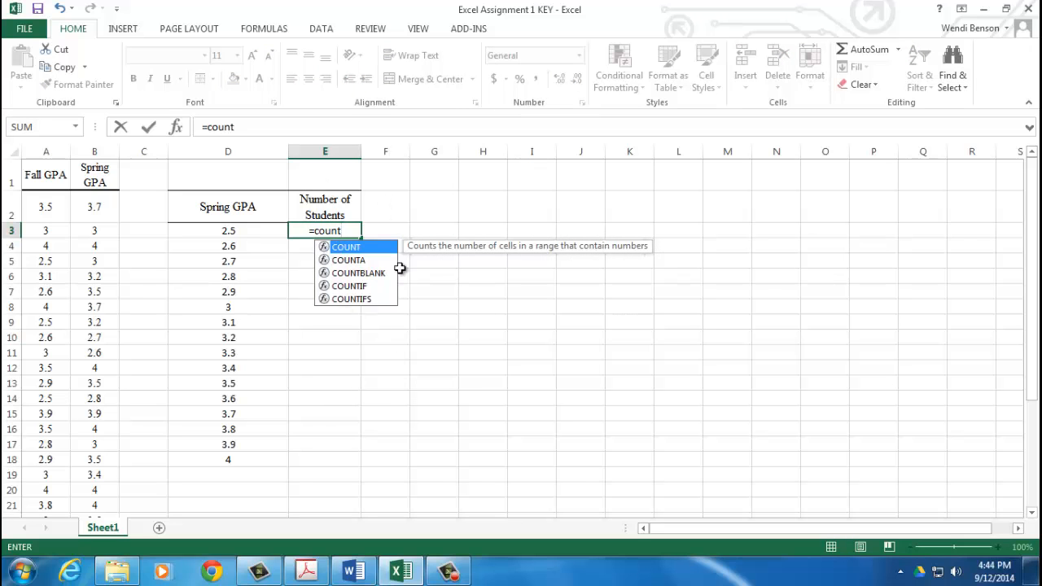
double_click(360, 287)
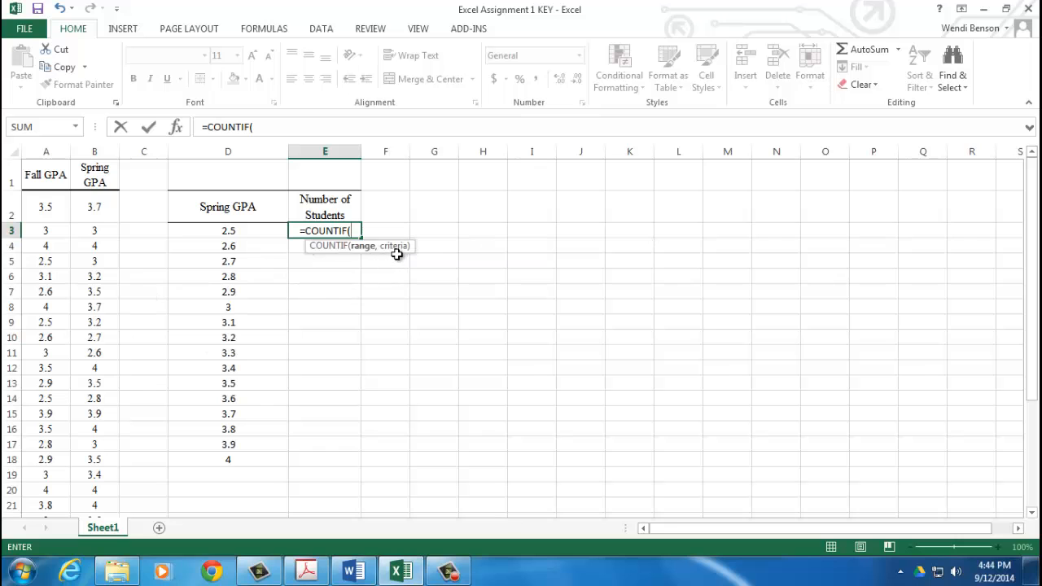
click(92, 204)
scroll(90, 322, down, 3)
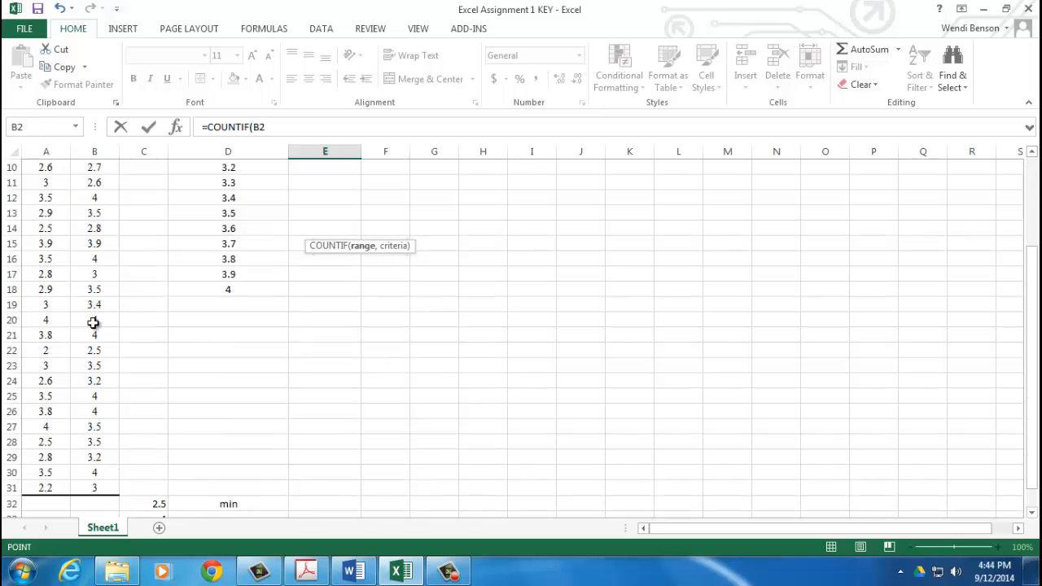
shift+click(104, 488)
scroll(228, 468, up, 3)
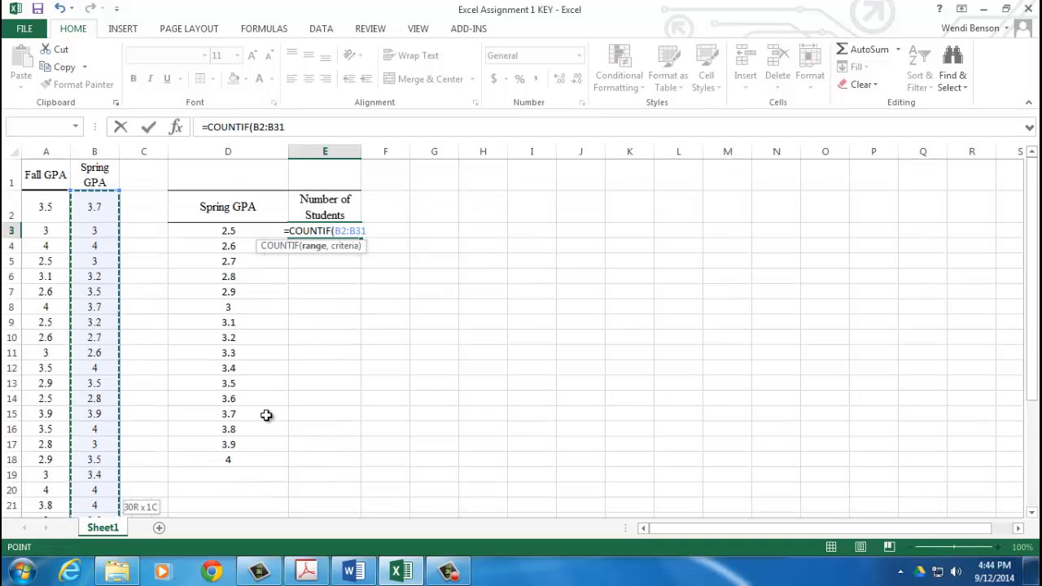
text(,)
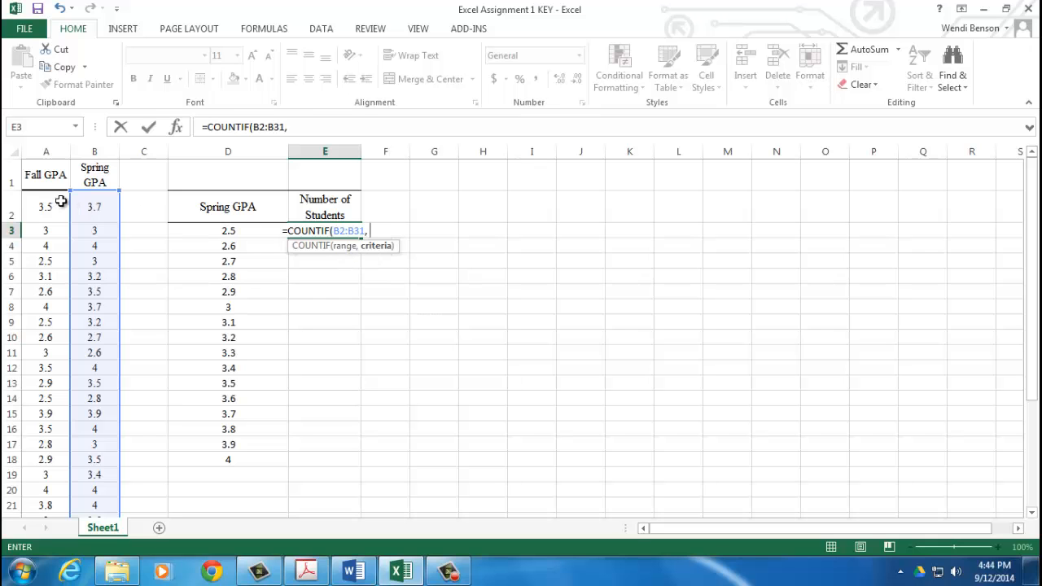
scroll(109, 402, down, 6)
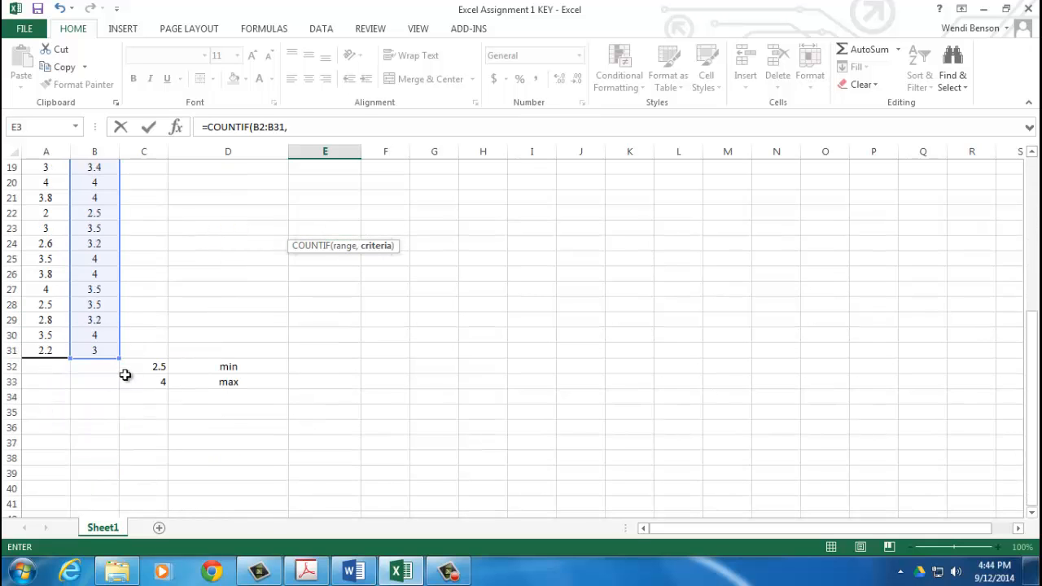
scroll(94, 347, up, 6)
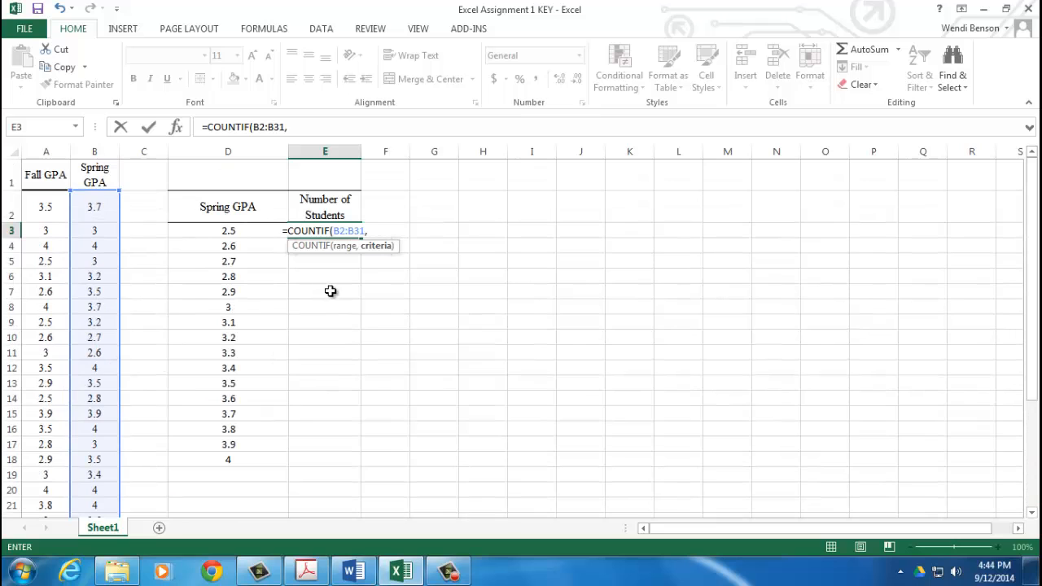
click(235, 232)
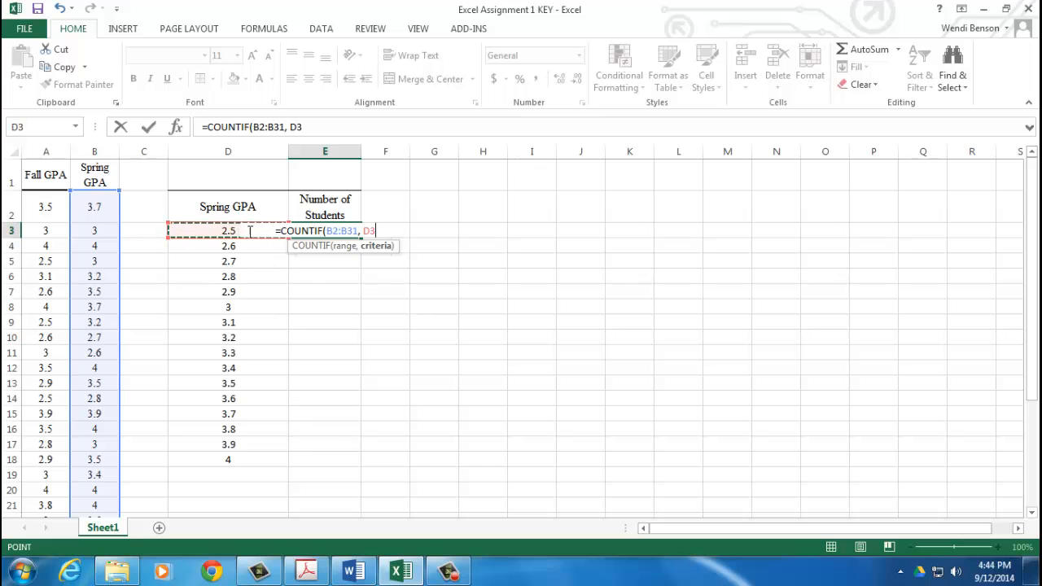
key(Return)
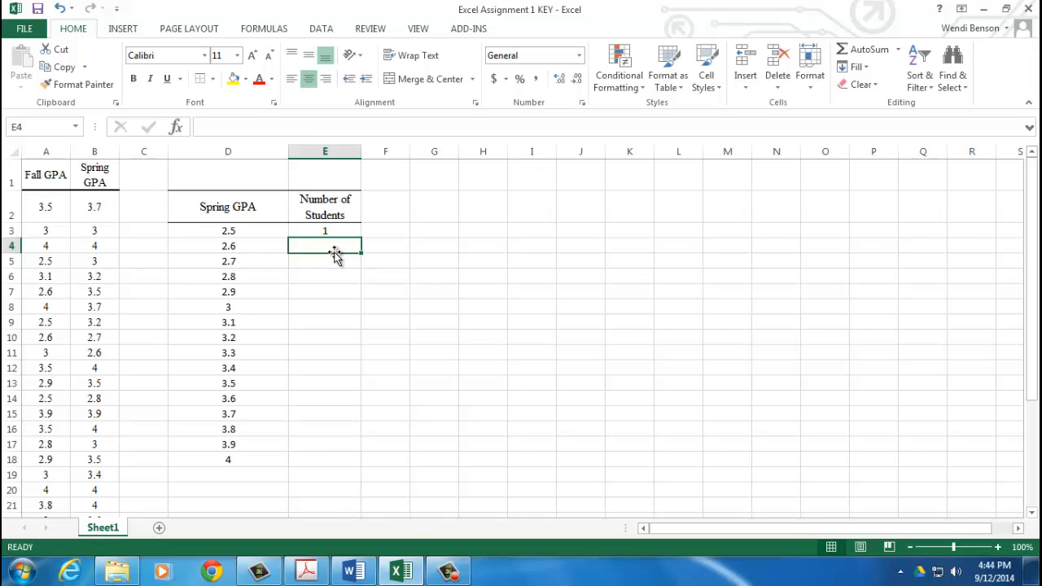
Step: Count the students with the second listed Spring GPA in cell E4 using the formula =COUNTIF(B2:B31, D4)
text(=count)
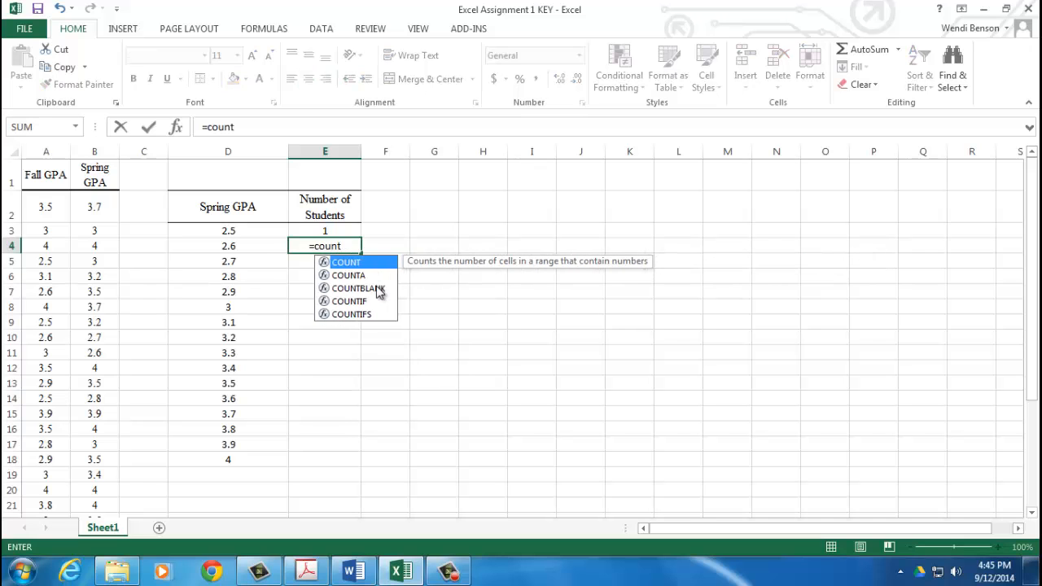
double_click(359, 302)
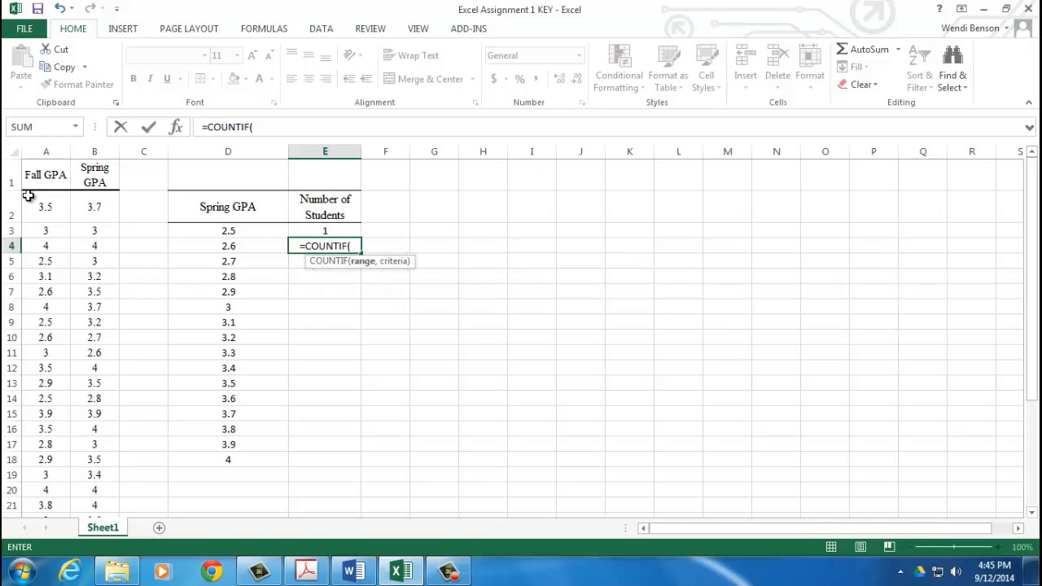
click(107, 210)
scroll(112, 269, down, 3)
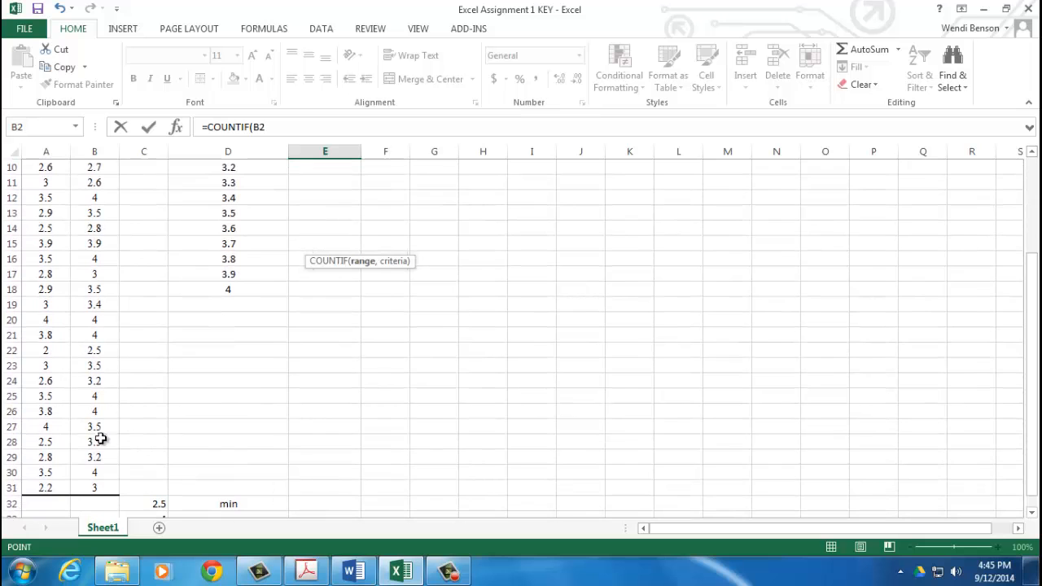
shift+click(105, 489)
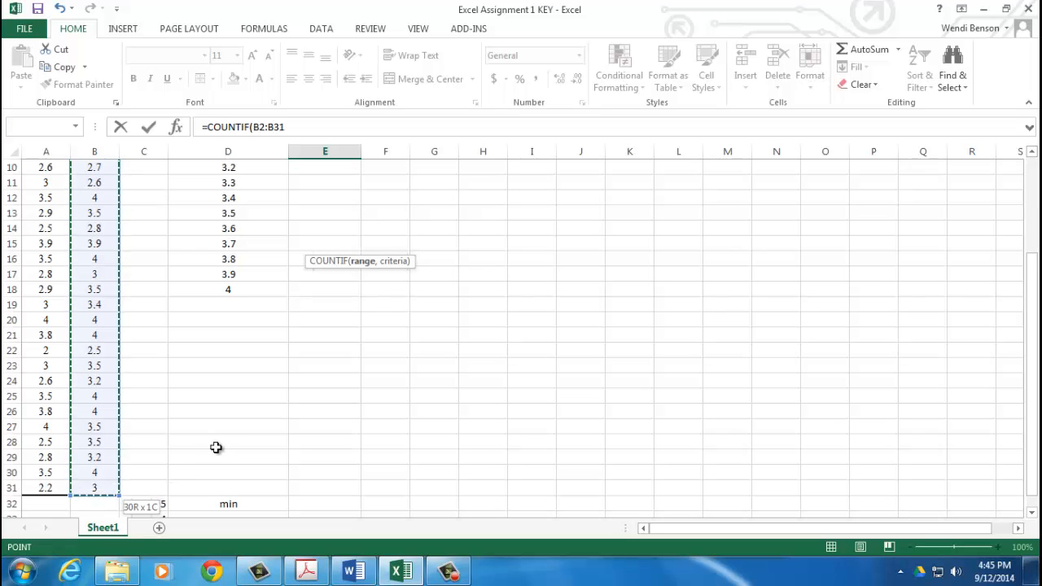
scroll(222, 444, up, 3)
text(,)
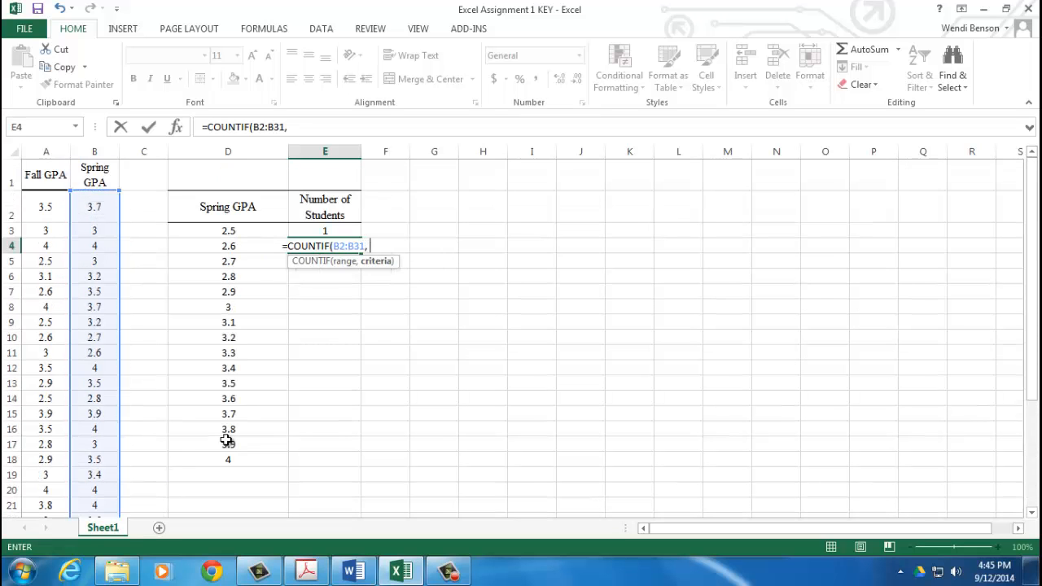
click(233, 245)
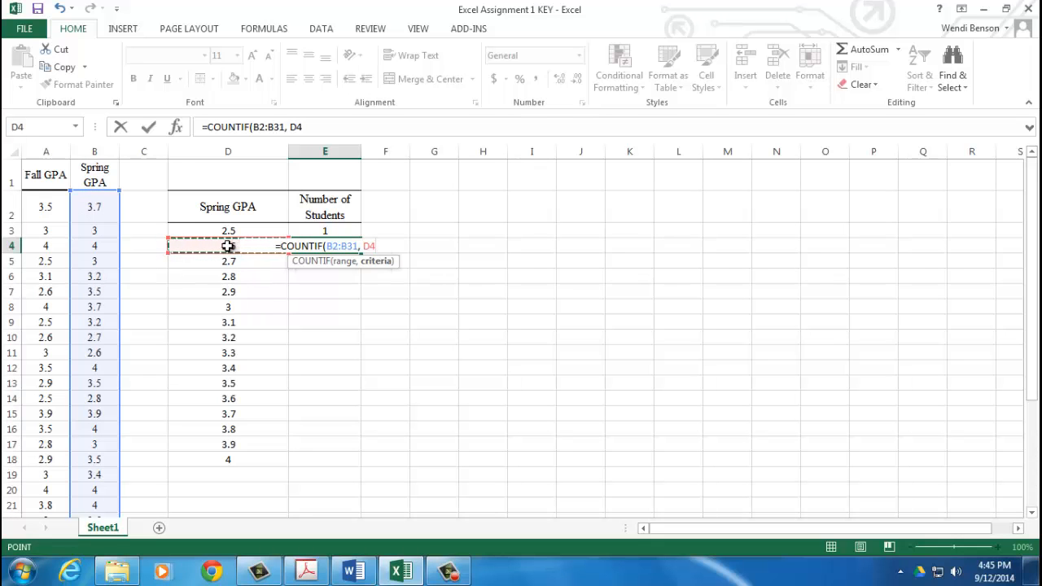
key(Return)
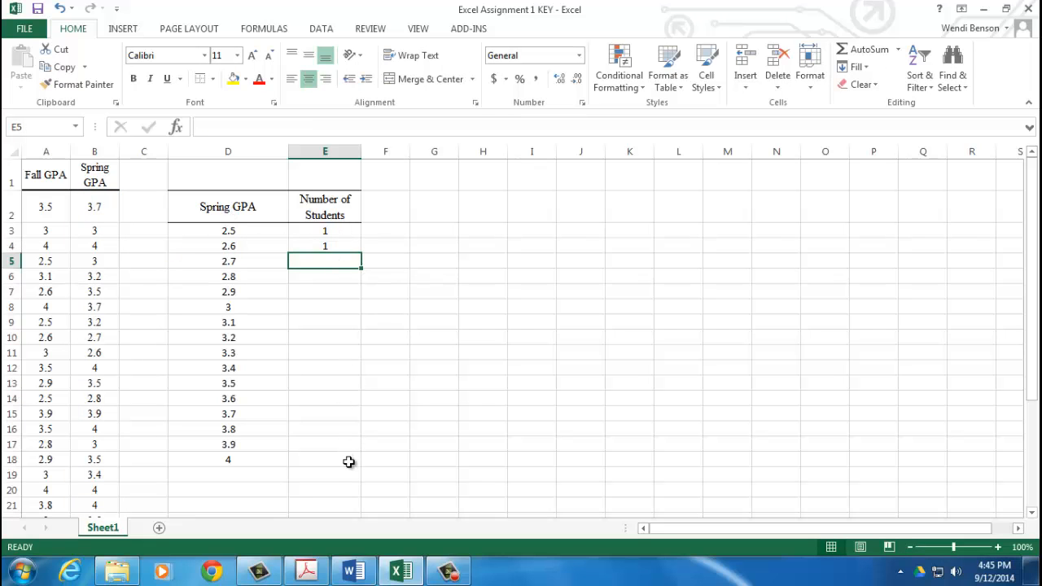
Step: Try to fill the COUNTIF formula from cell E3 down through E18, and undo the fill
drag(334, 232, 355, 466)
click(859, 67)
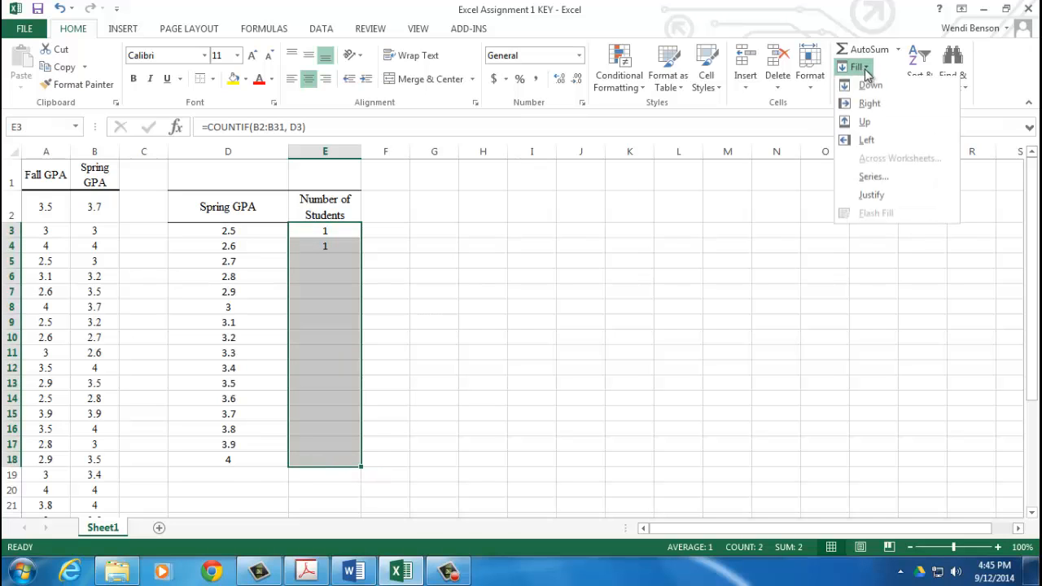
click(868, 86)
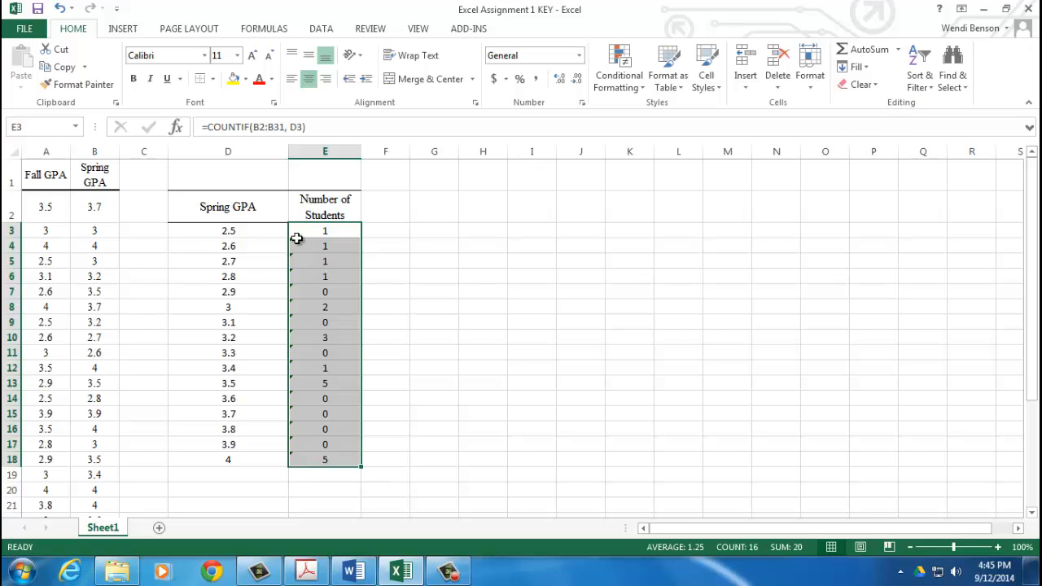
click(373, 481)
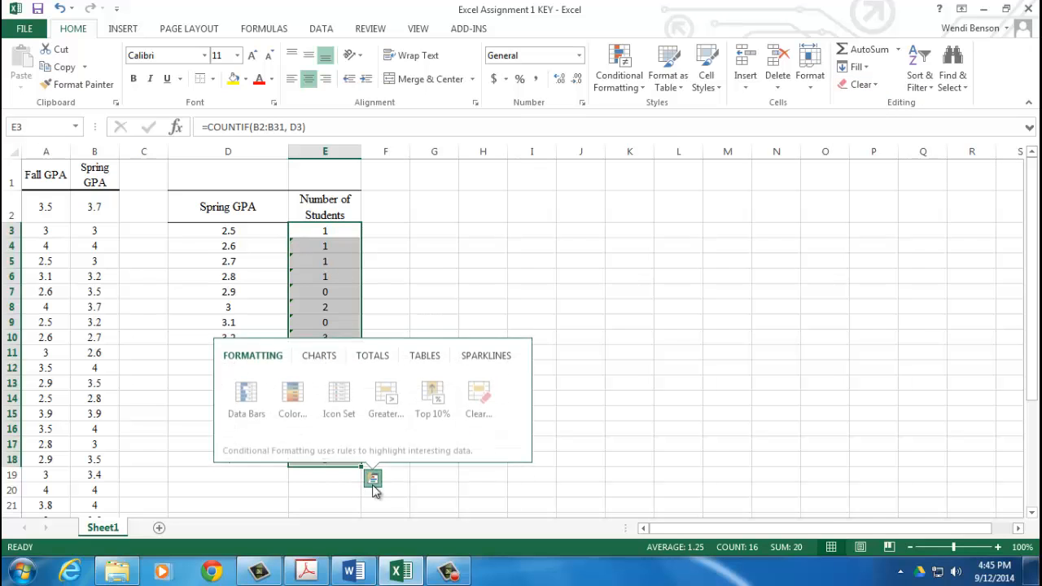
click(373, 480)
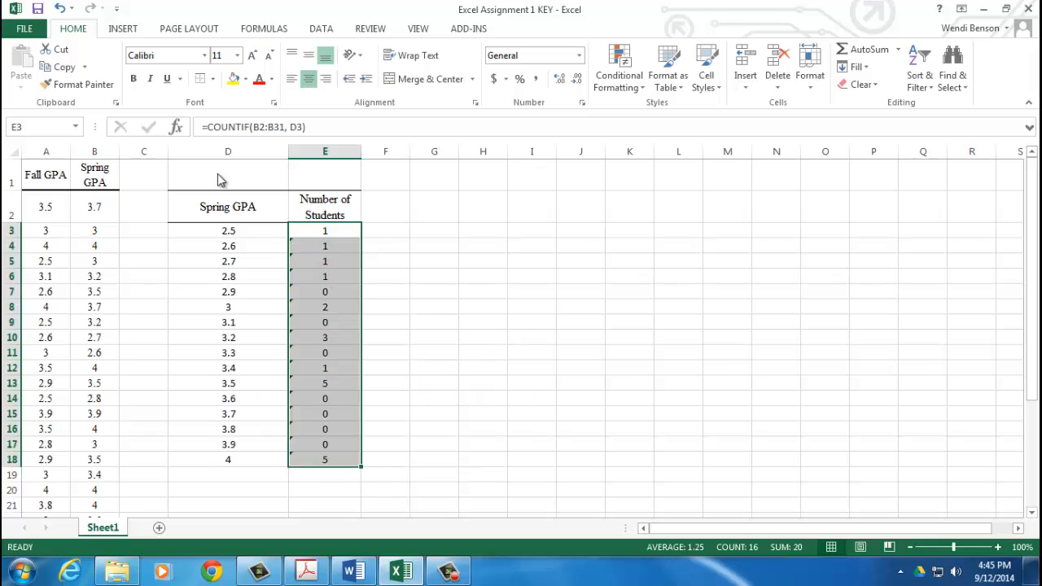
click(59, 8)
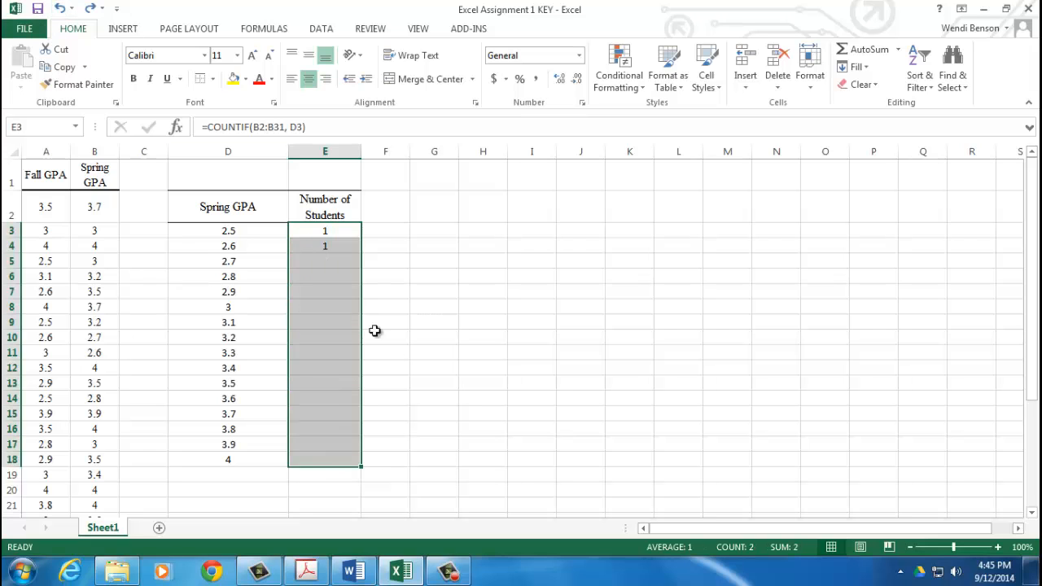
Step: Count the students with the third listed Spring GPA in cell E5 using the formula =COUNTIF(B2:B31, D5)
click(333, 259)
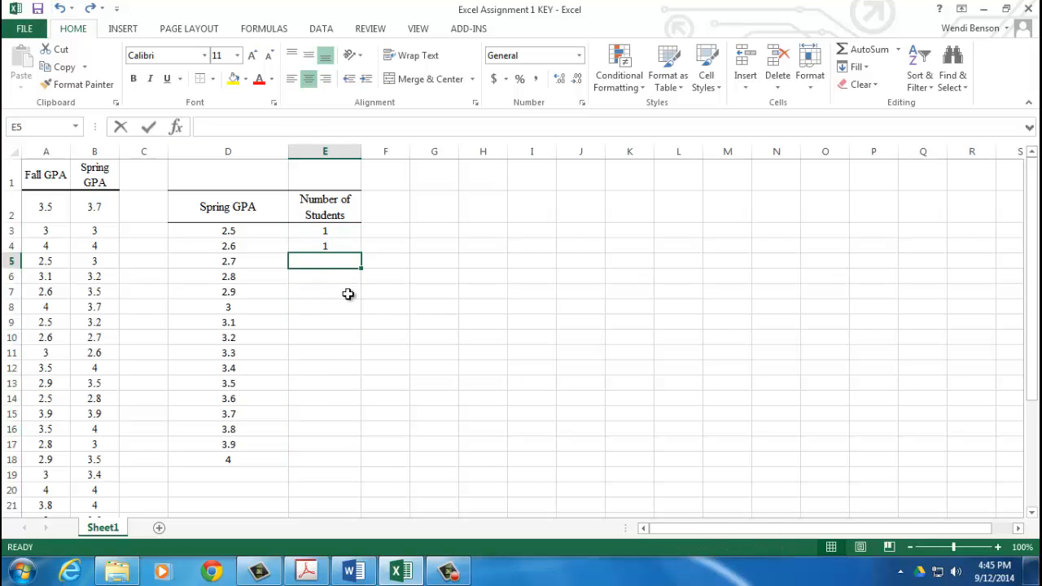
text(=count)
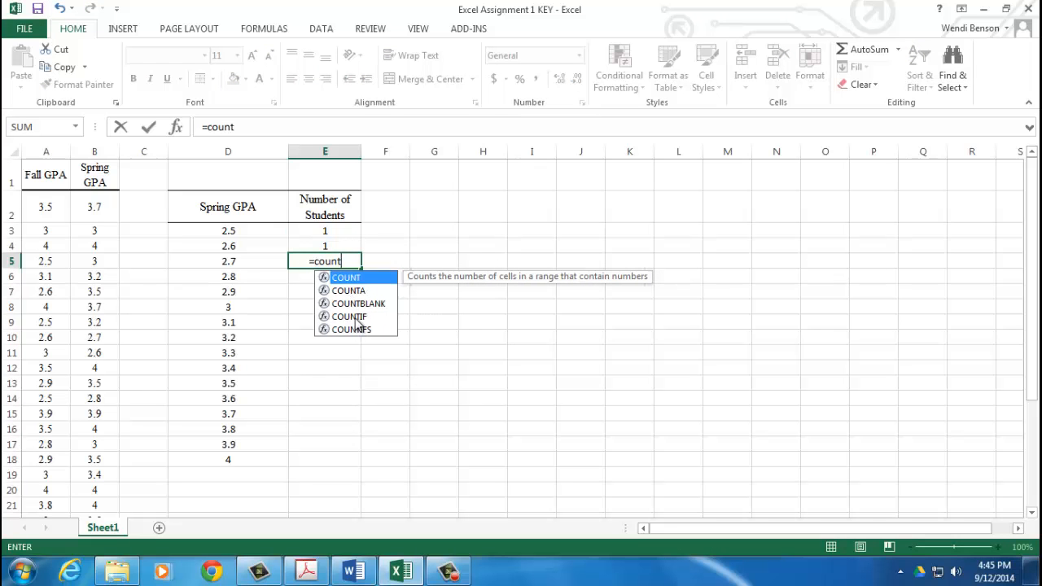
double_click(350, 316)
click(86, 202)
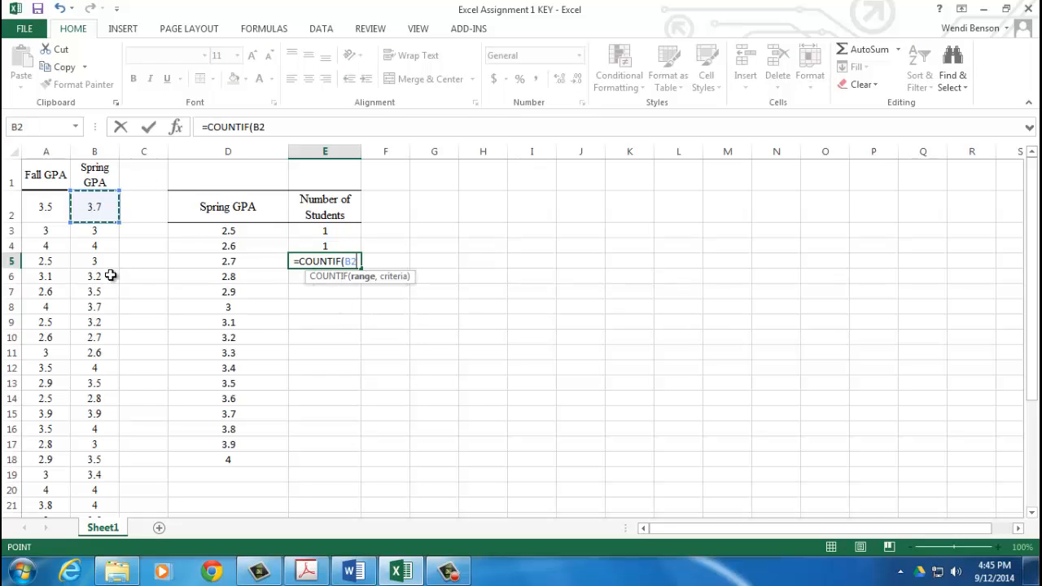
scroll(110, 271, down, 4)
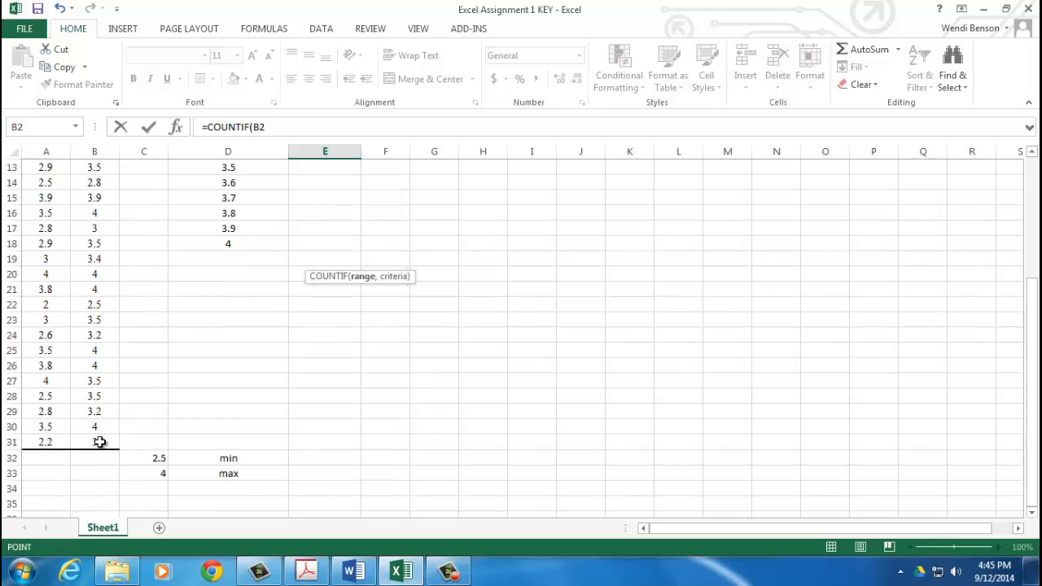
shift+click(100, 442)
text(,)
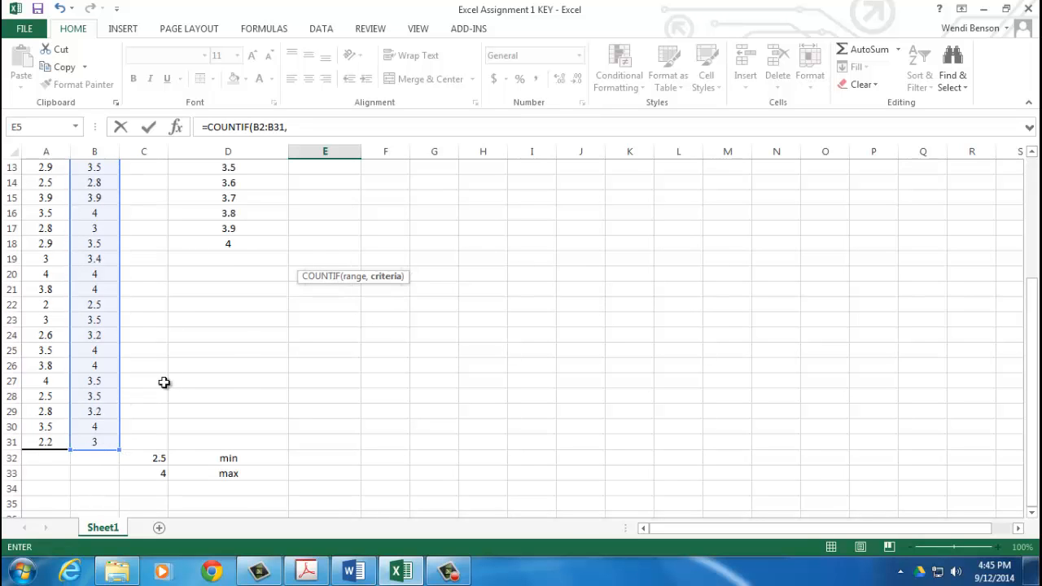
scroll(156, 389, up, 4)
click(223, 262)
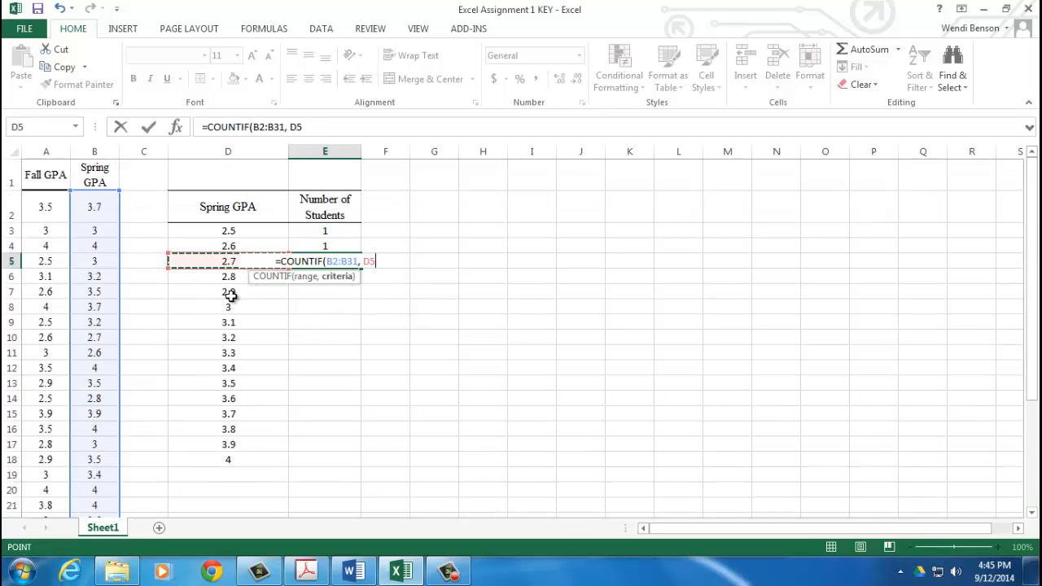
key(Return)
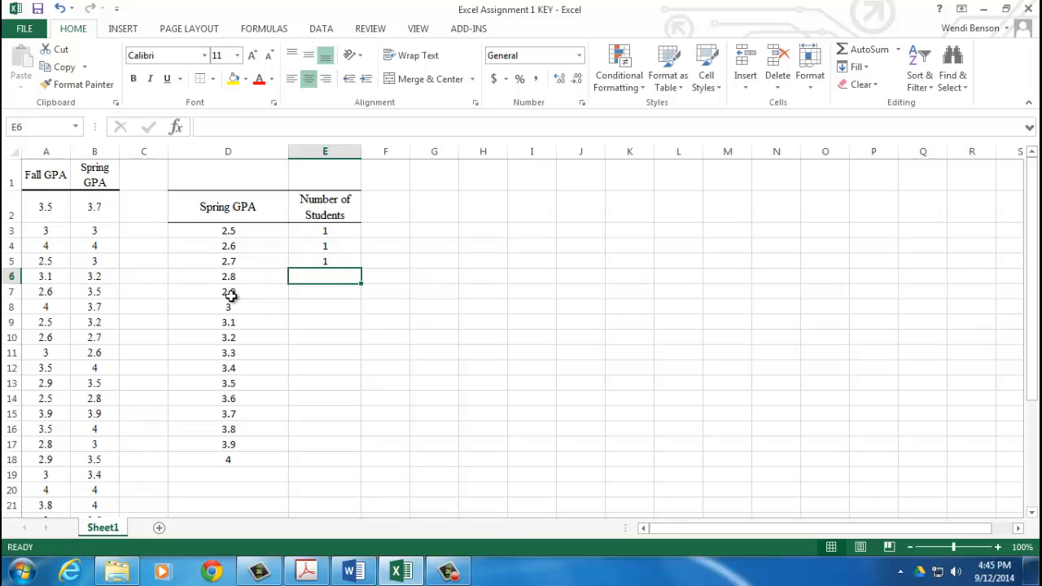
Step: Count the students with the fourth listed Spring GPA in cell E6, using COUNTIF with range B2:B31 and criterion D6
text(=count)
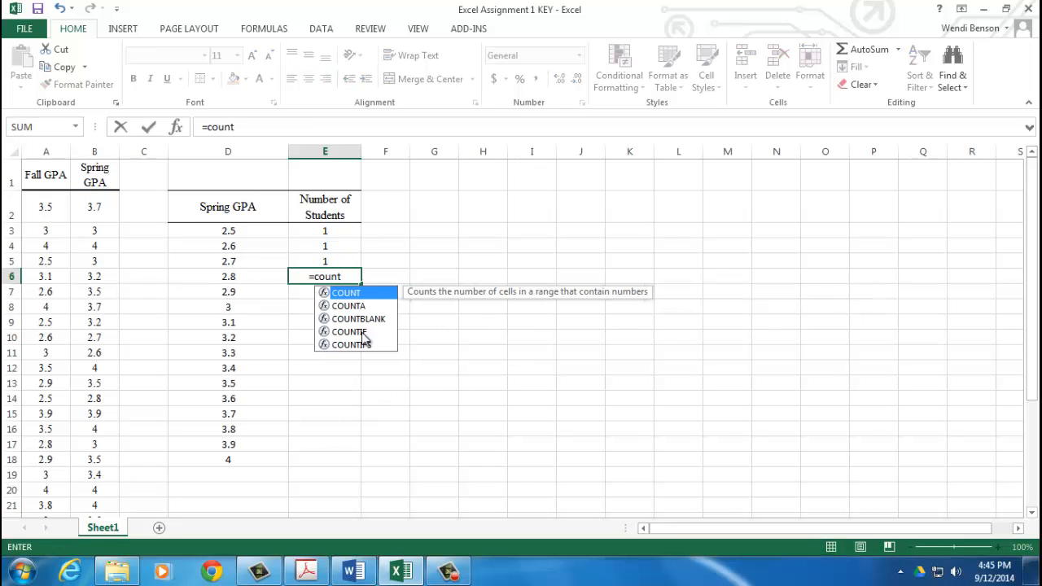
double_click(360, 333)
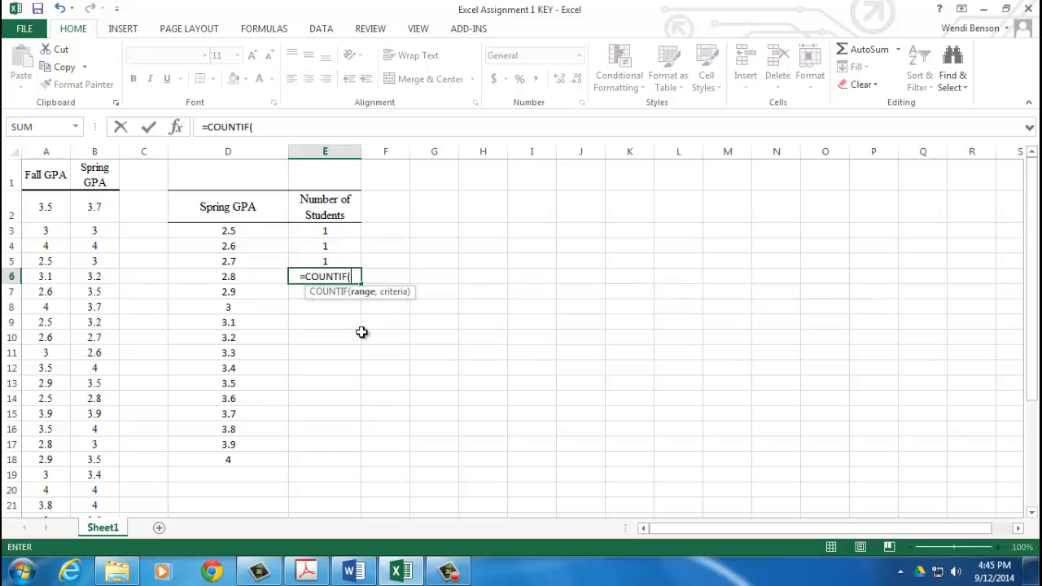
click(99, 208)
scroll(98, 301, down, 4)
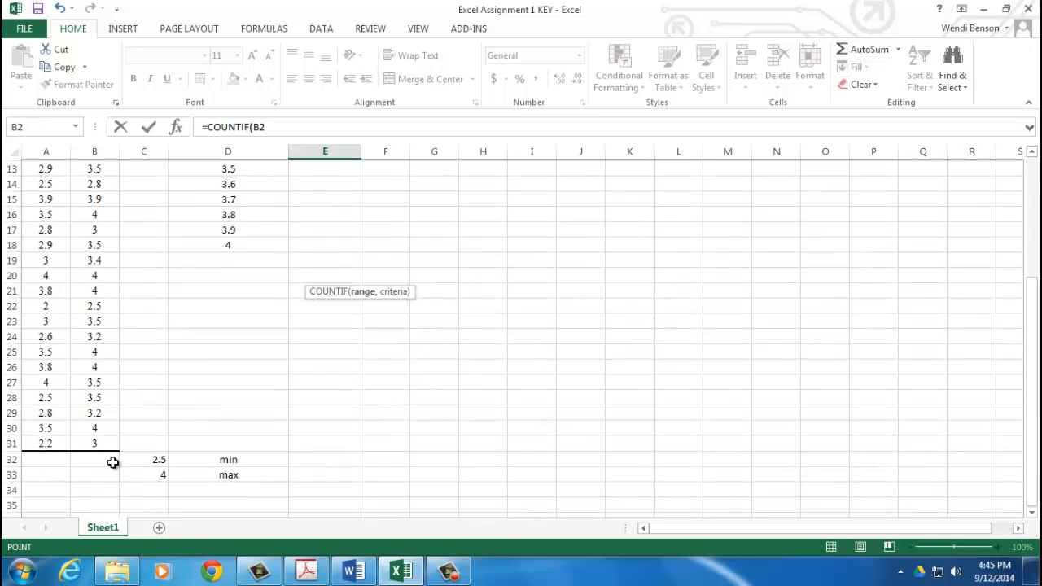
shift+click(100, 441)
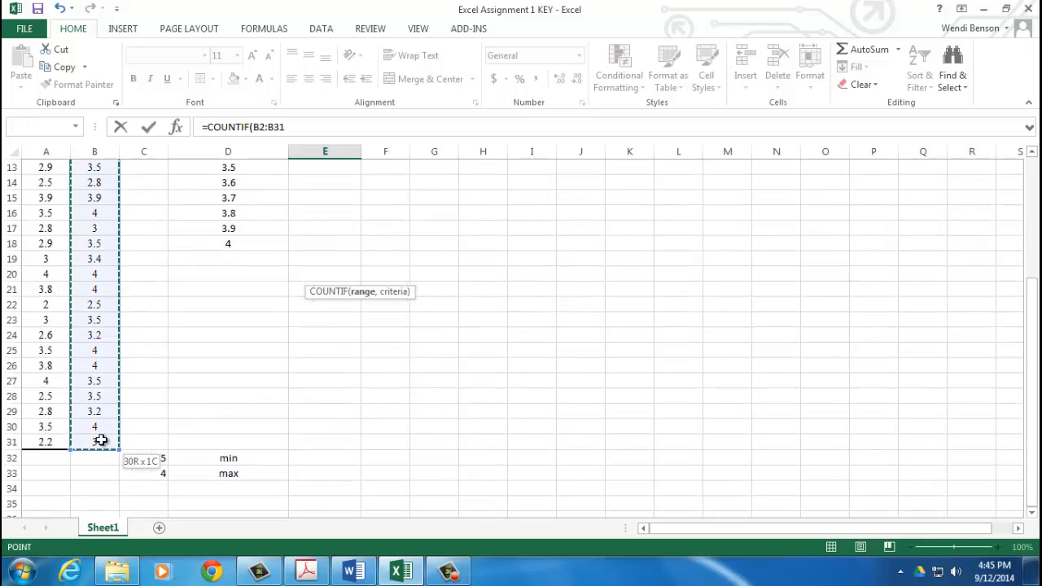
text(,)
click(231, 277)
key(Return)
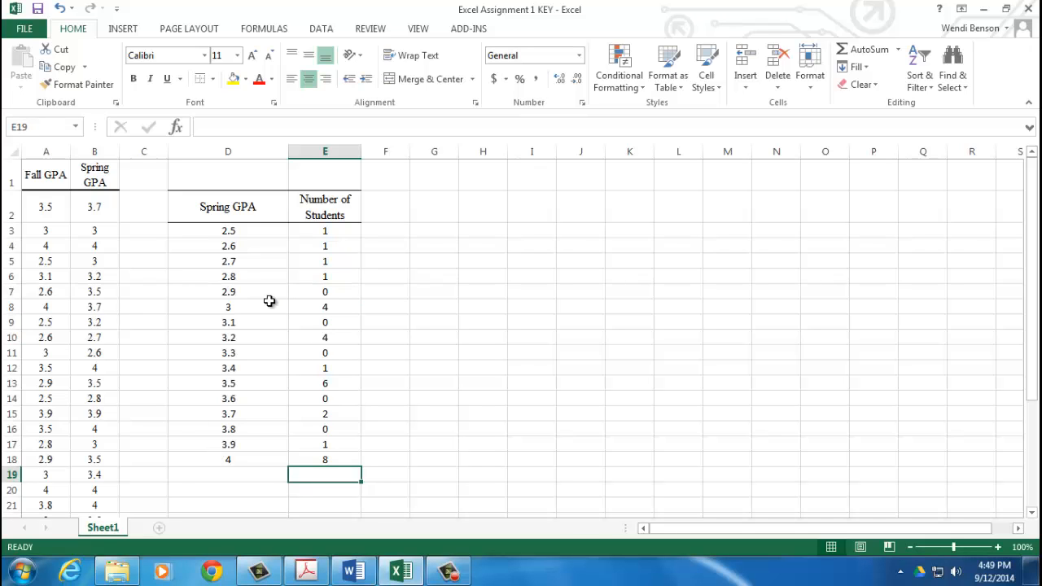
Step: Check the COUNTIF formulas in cells E15, E16 and E17 of the Number of Students column
click(324, 414)
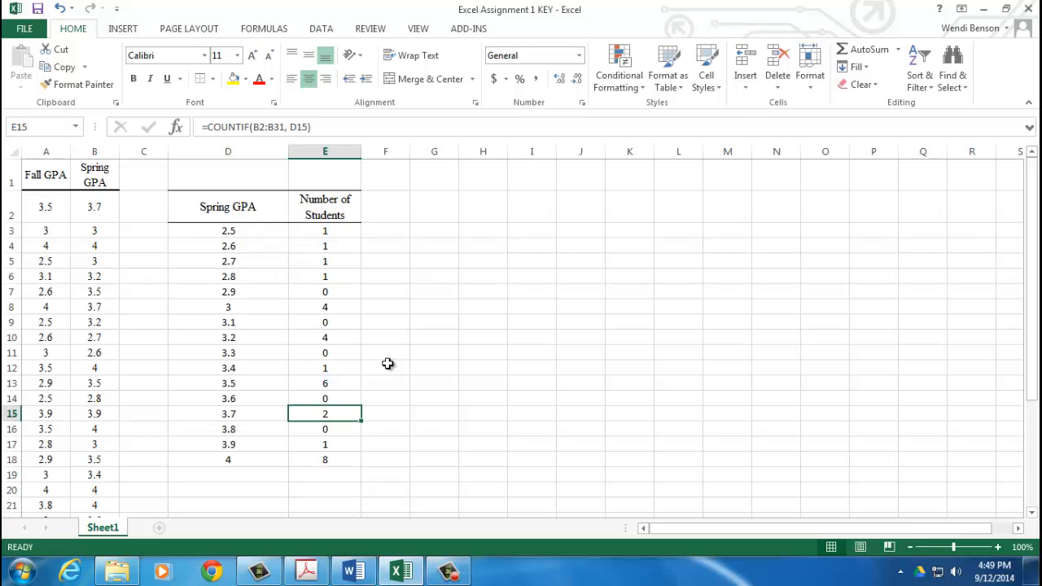
click(335, 430)
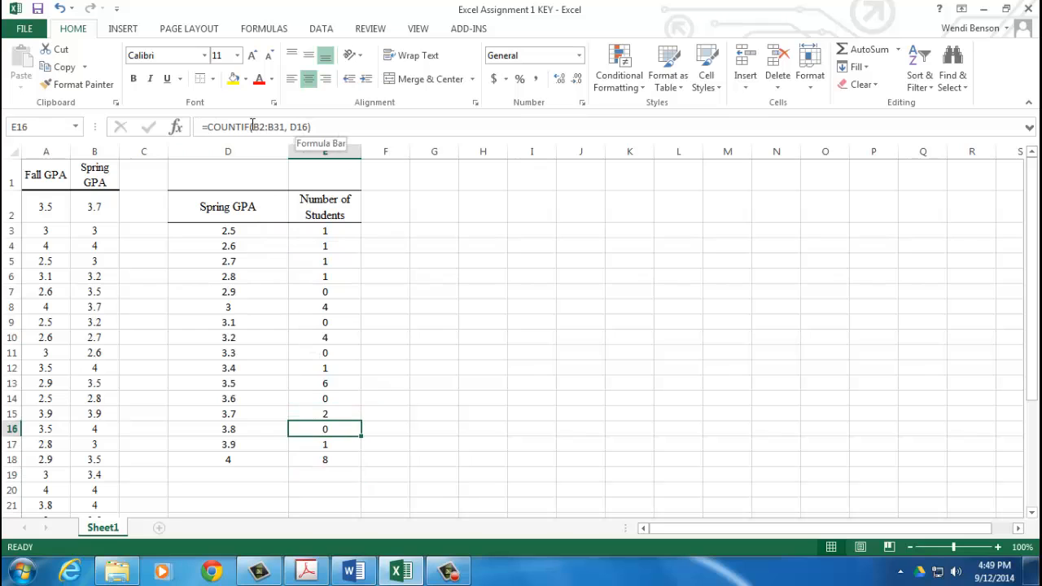
click(326, 444)
Step: Add a bottom border beneath the last row of the frequency table, cells D18:E18
drag(228, 463, 298, 467)
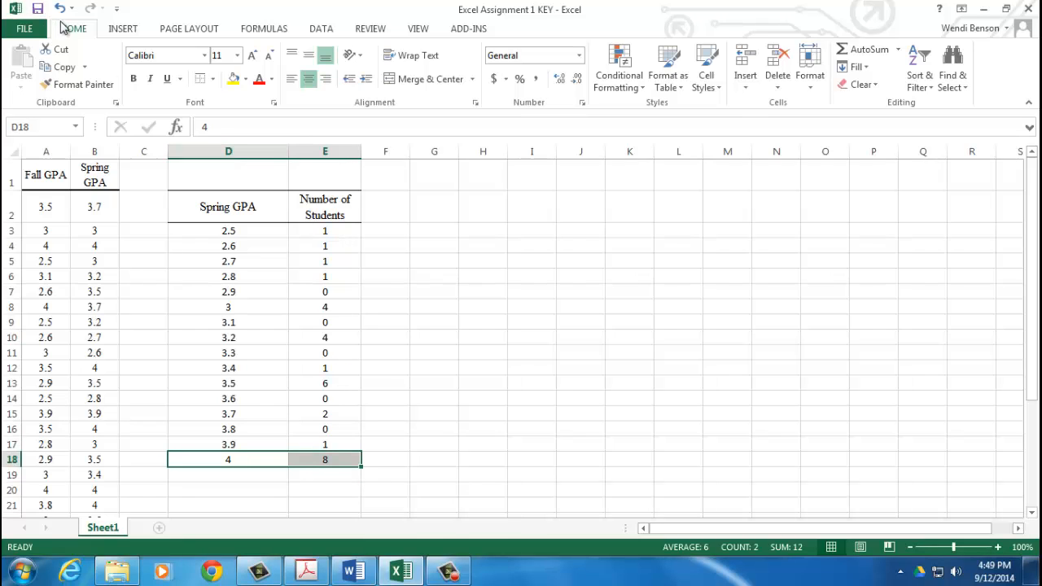
click(213, 82)
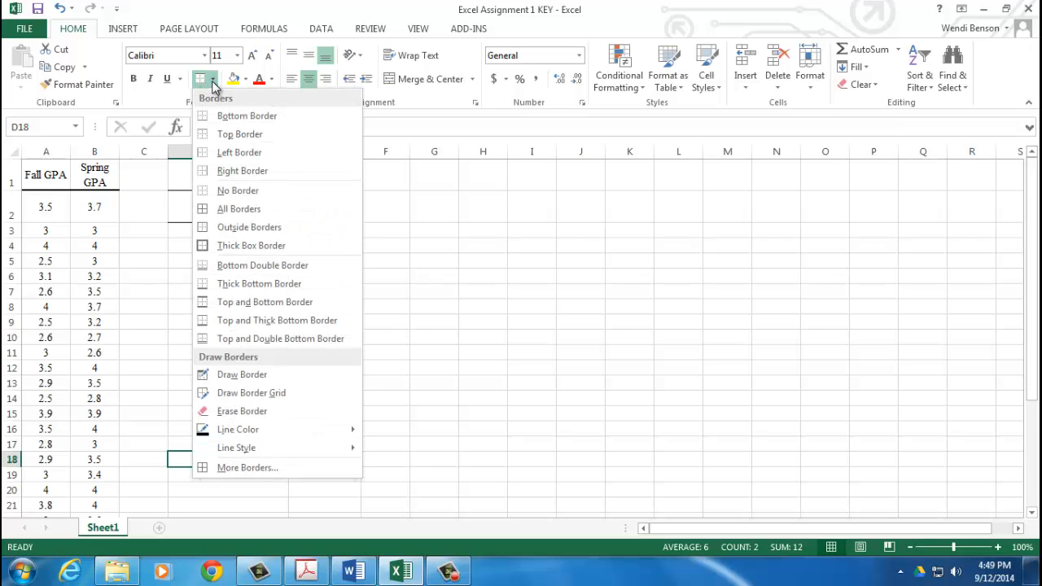
click(229, 119)
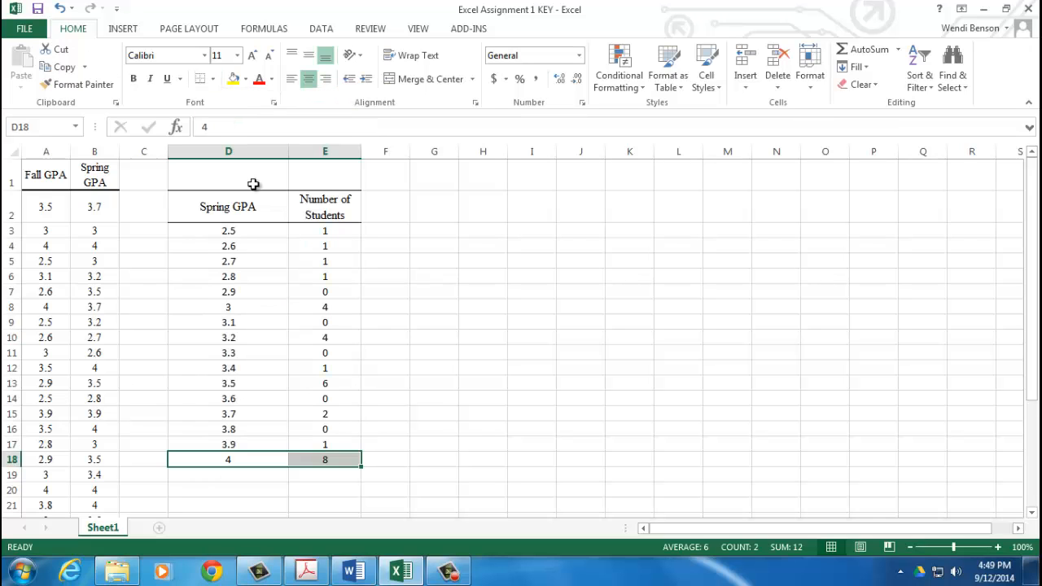
click(477, 428)
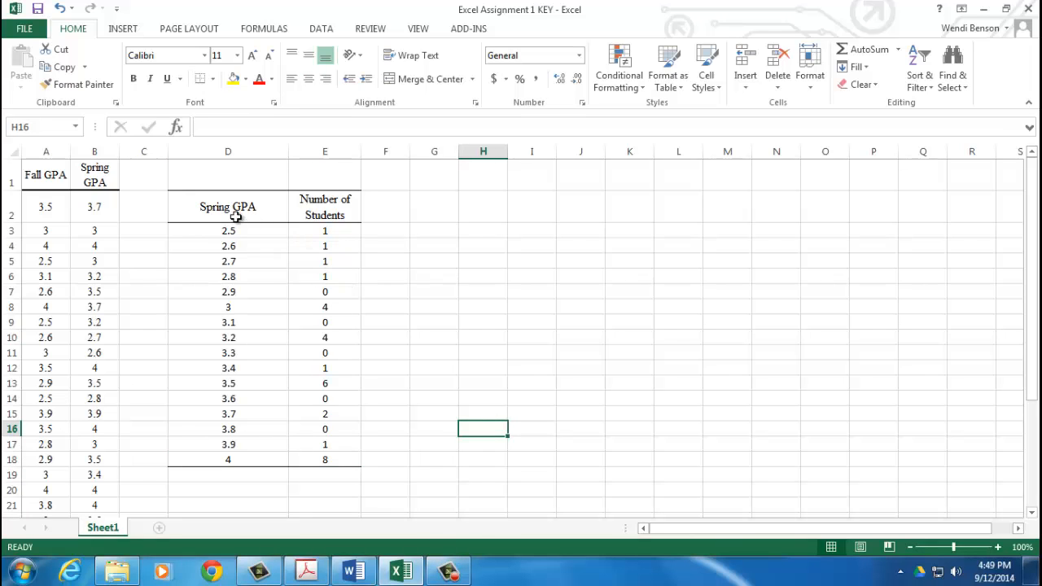
Step: Copy the frequency table D2:E18 and paste it below question 1 in the EXCEL ASSIGNMENT 1 KEY document in Word
drag(200, 208, 302, 456)
key(ctrl+c)
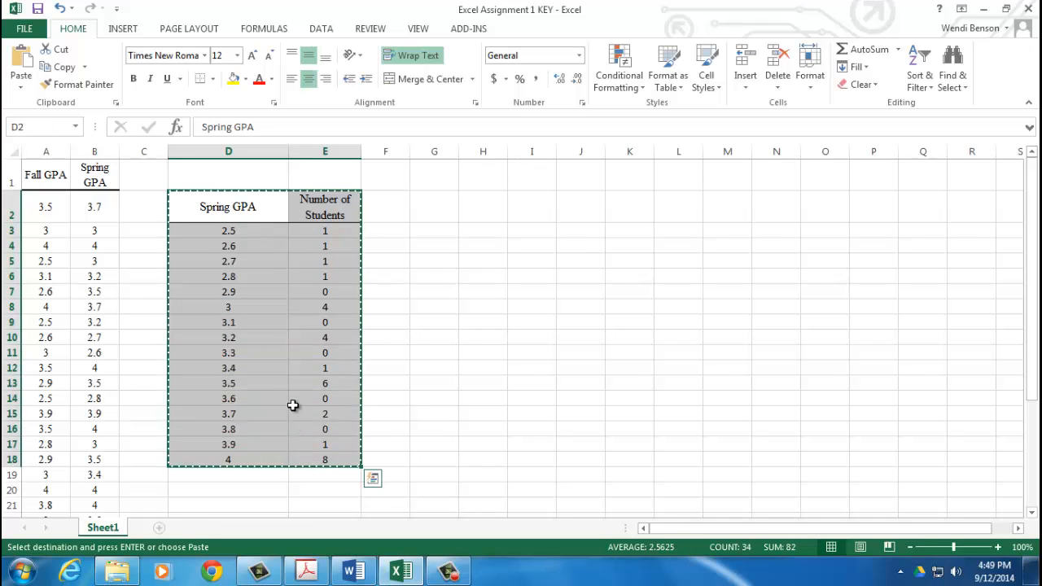
click(366, 574)
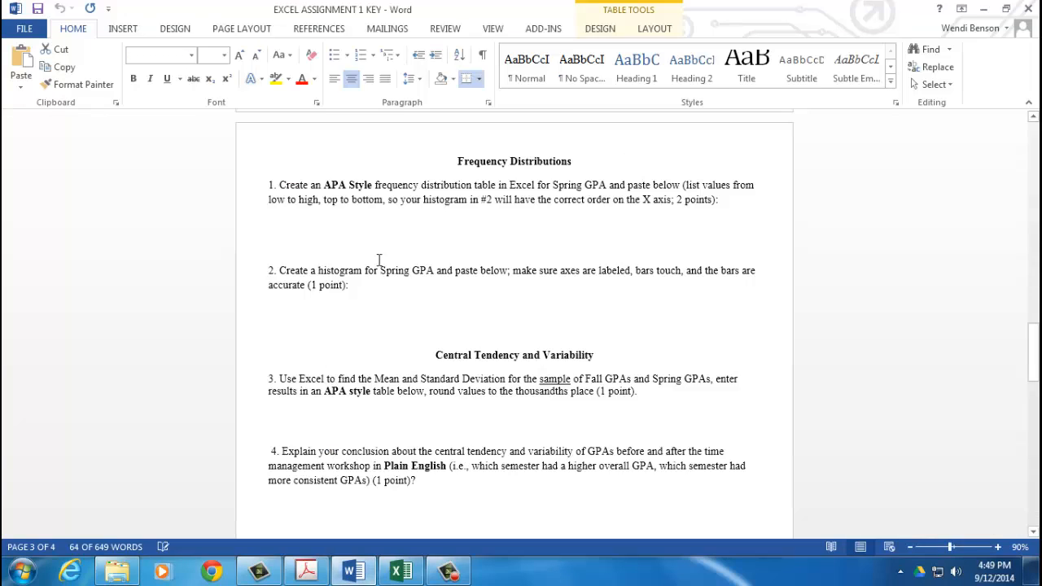
click(315, 230)
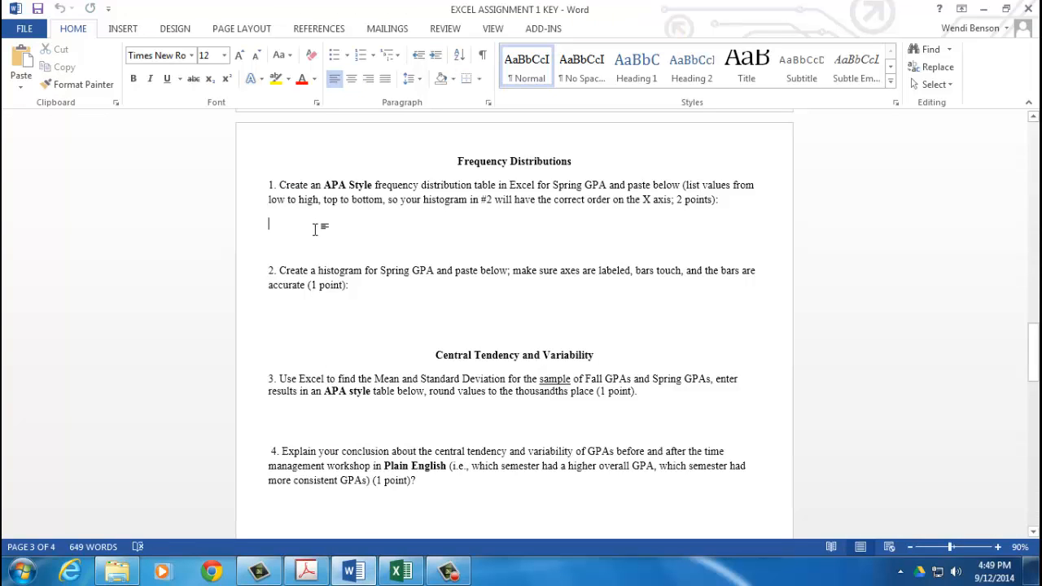
key(ctrl+v)
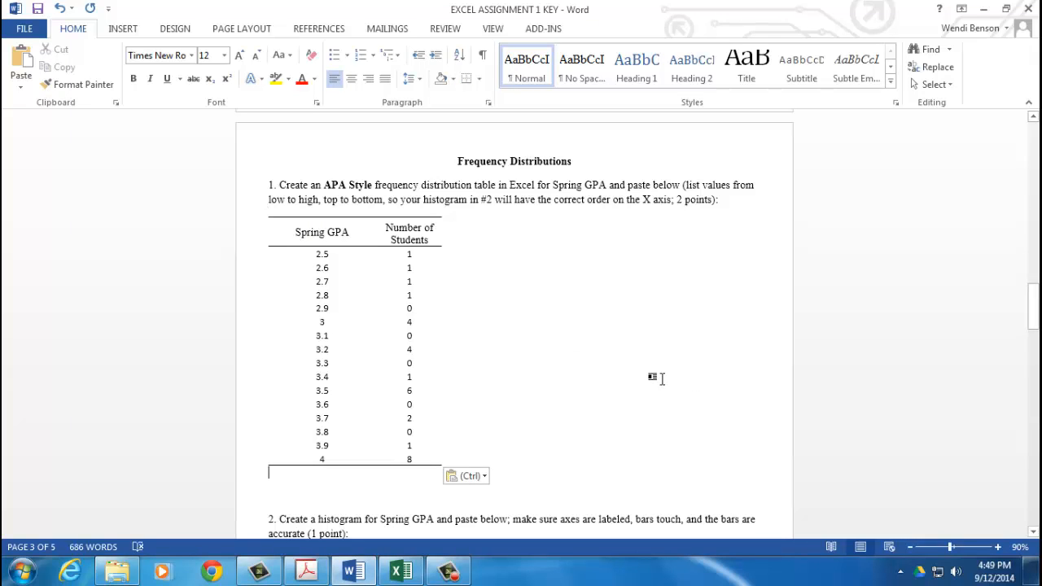
click(639, 377)
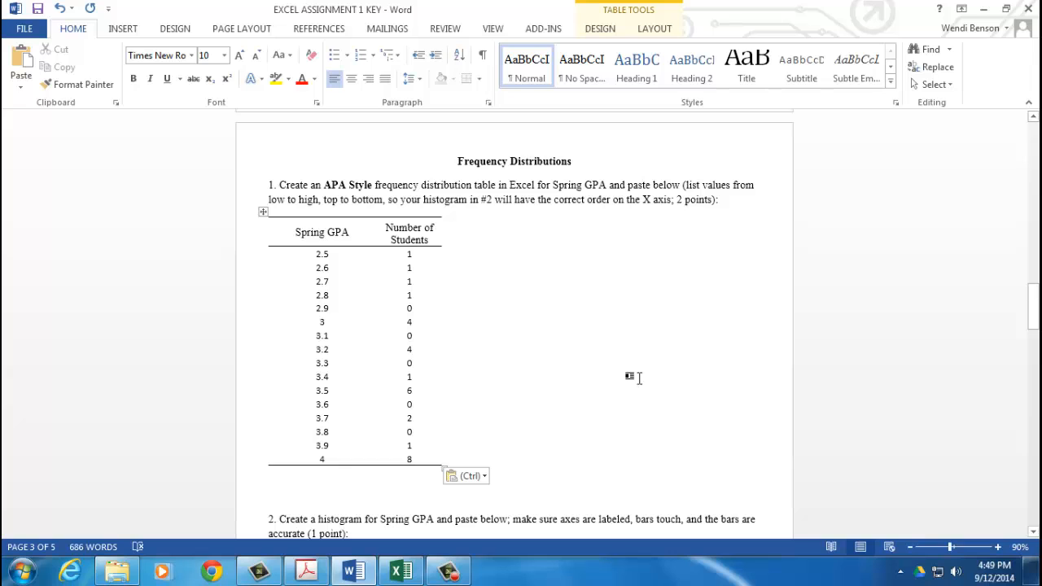
Step: Place the insertion point below question 2 in the Word document, switch to the Excel workbook, and clear the copy marquee around the frequency table
scroll(638, 377, down, 5)
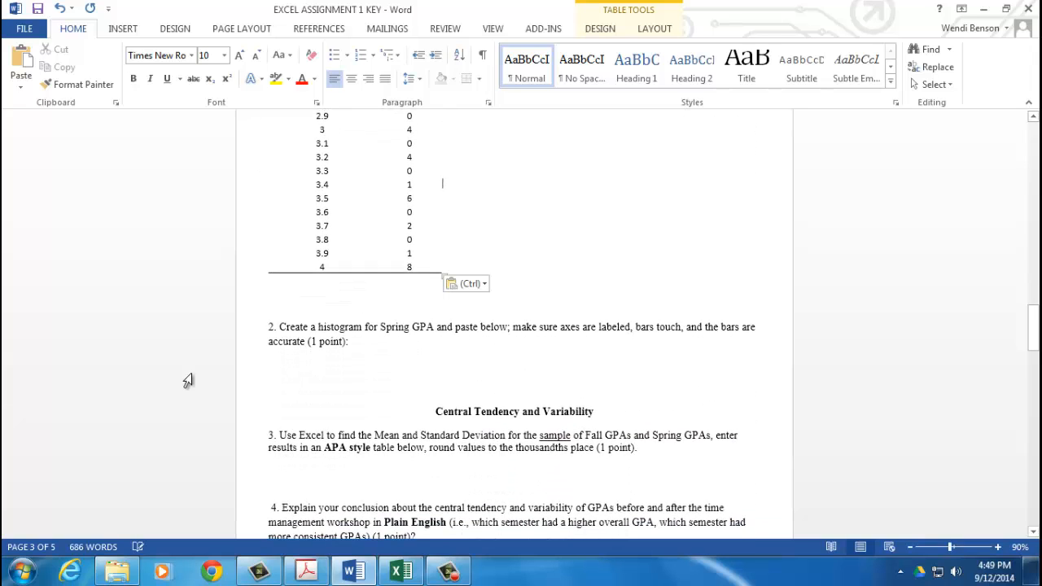
click(359, 353)
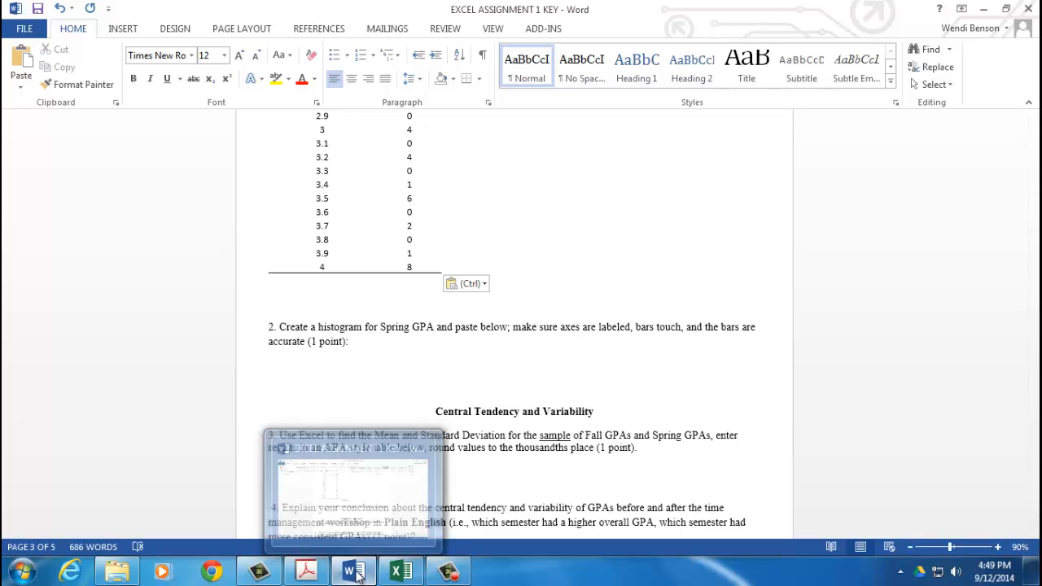
click(412, 575)
click(478, 355)
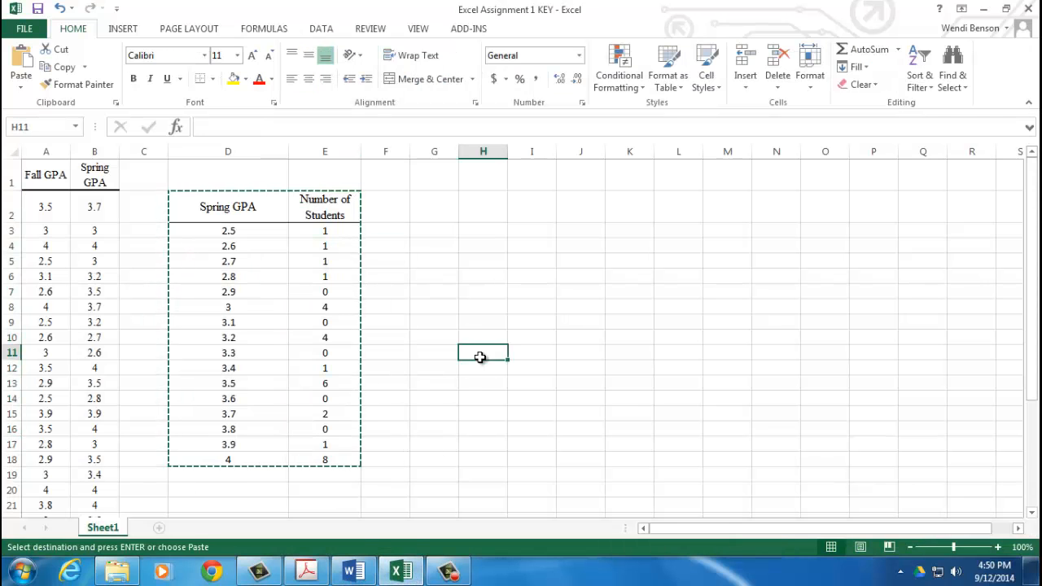
click(445, 268)
click(400, 237)
double_click(451, 248)
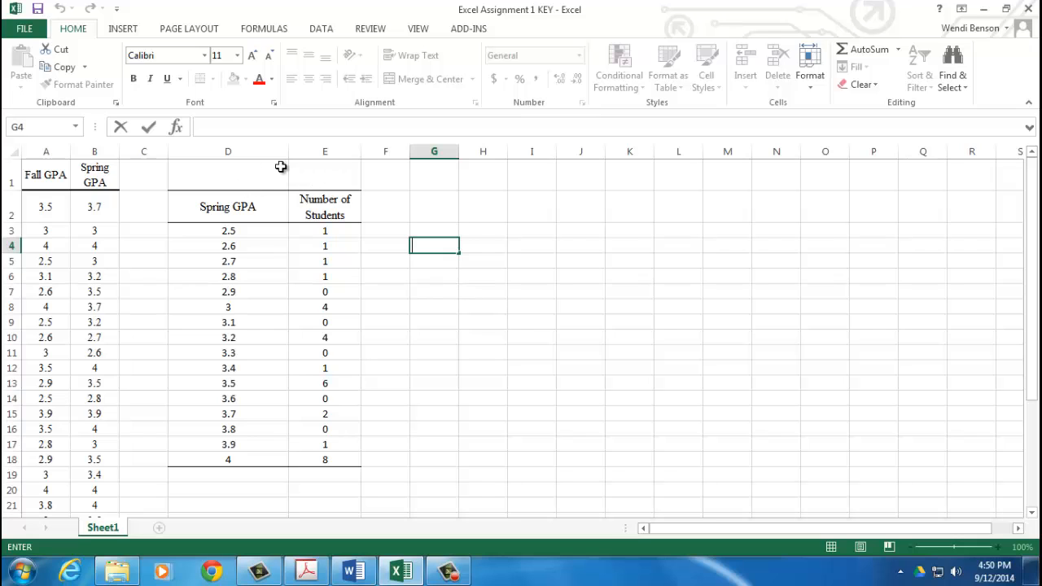
Step: Insert a 2-D clustered column chart from cells D1:E18 and move it clear of the frequency table
drag(219, 178, 310, 459)
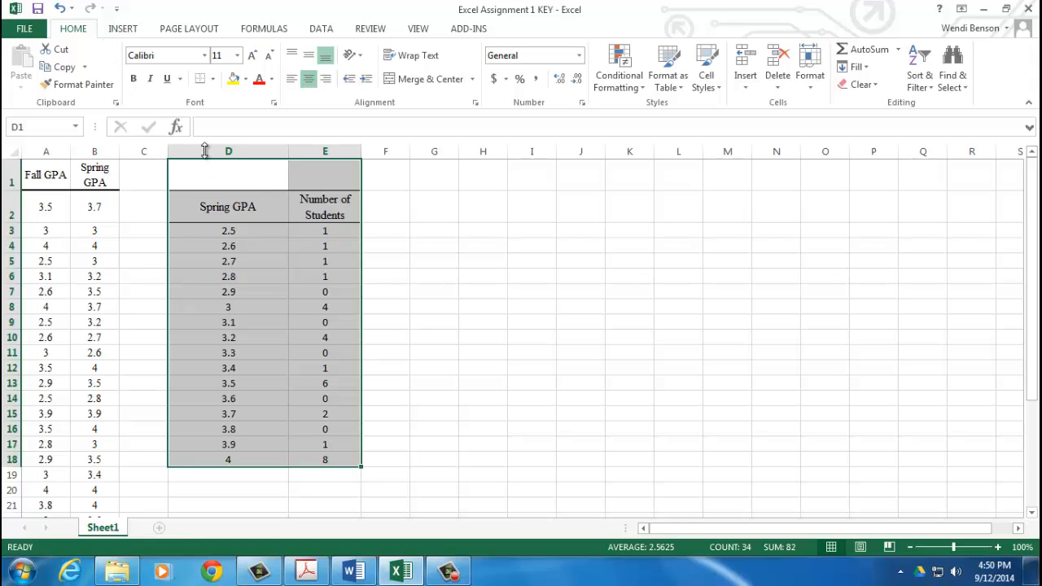
click(123, 28)
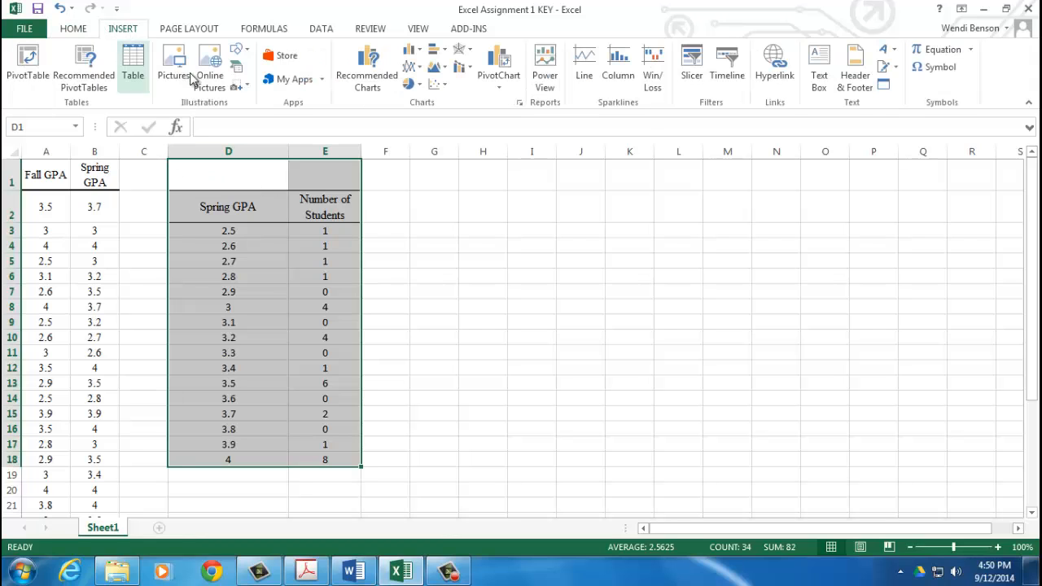
click(411, 52)
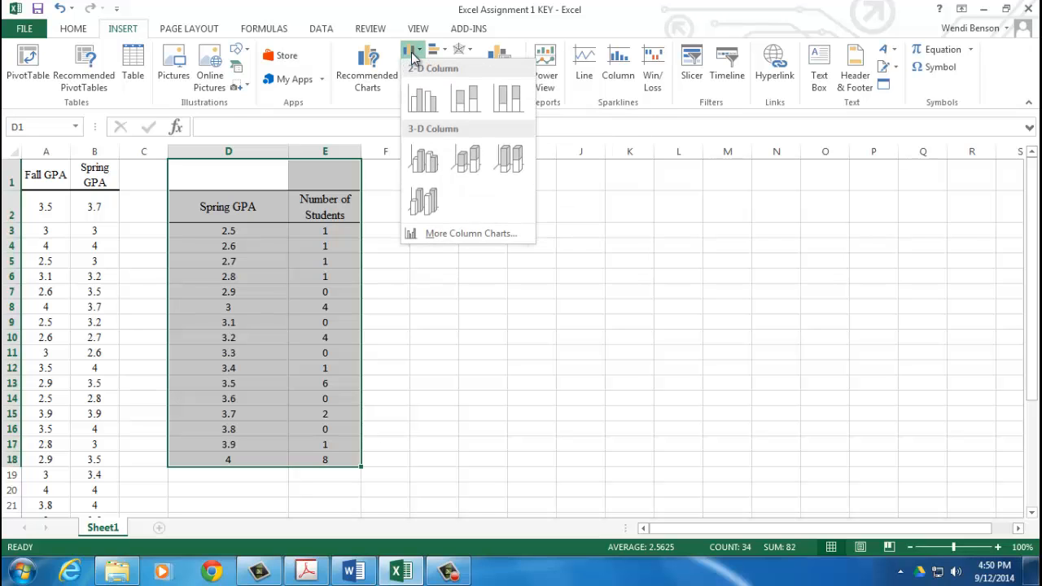
click(421, 102)
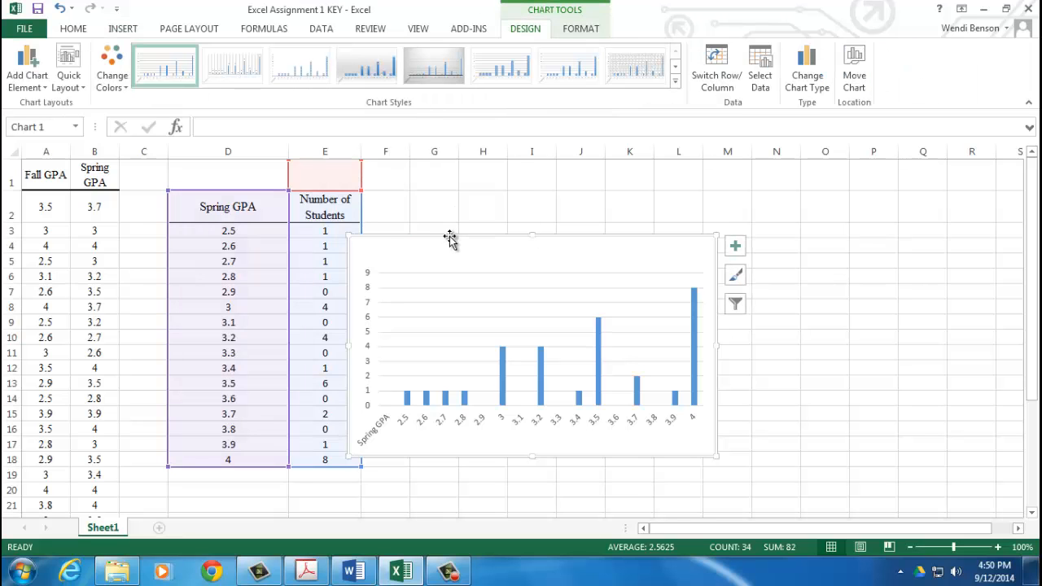
drag(452, 236, 513, 220)
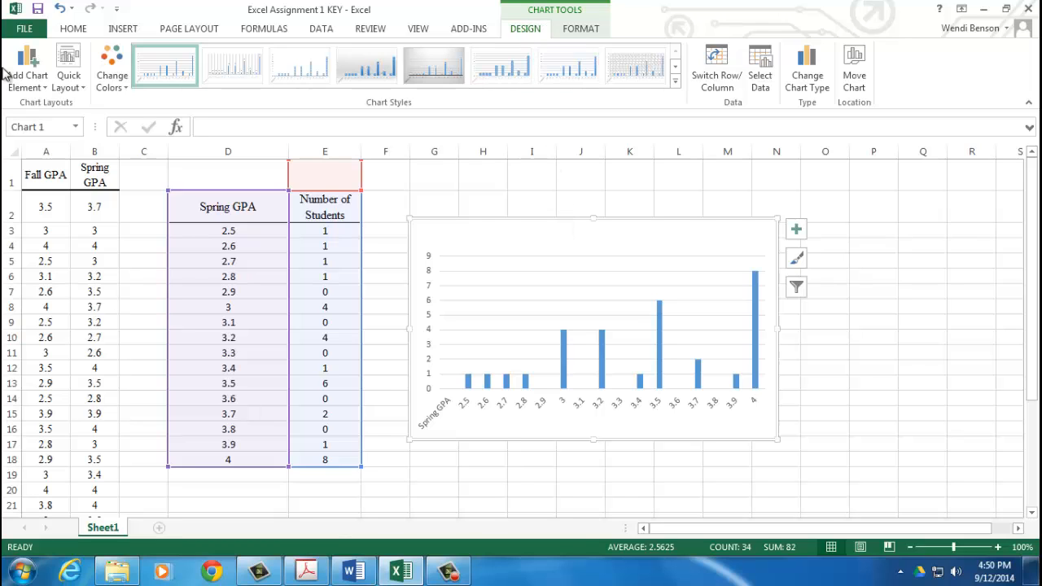
Step: Apply the quick chart layout with touching bars and axis titles, and clear the Spring GPA heading in cell D2
click(68, 90)
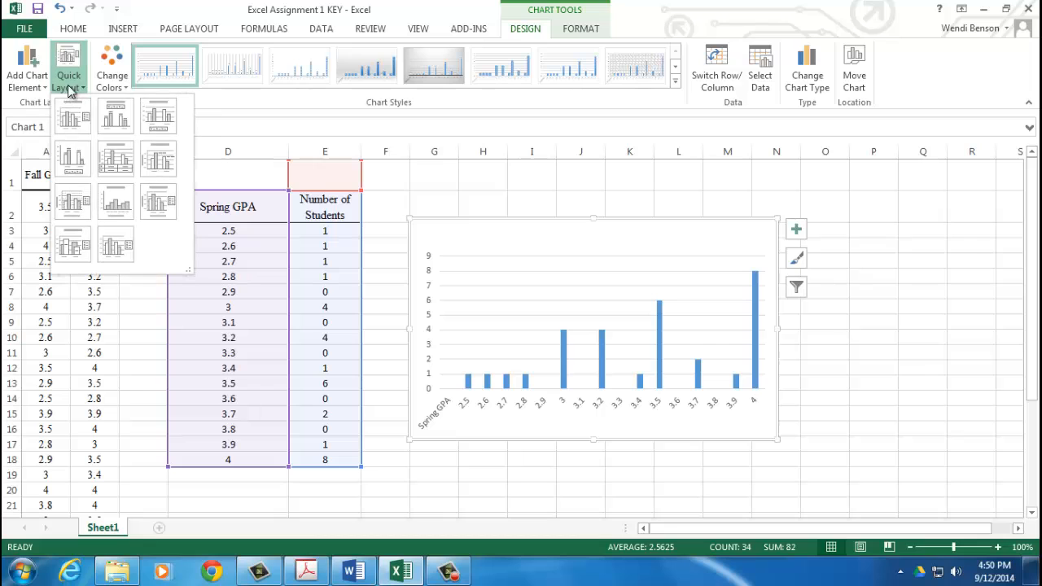
click(122, 197)
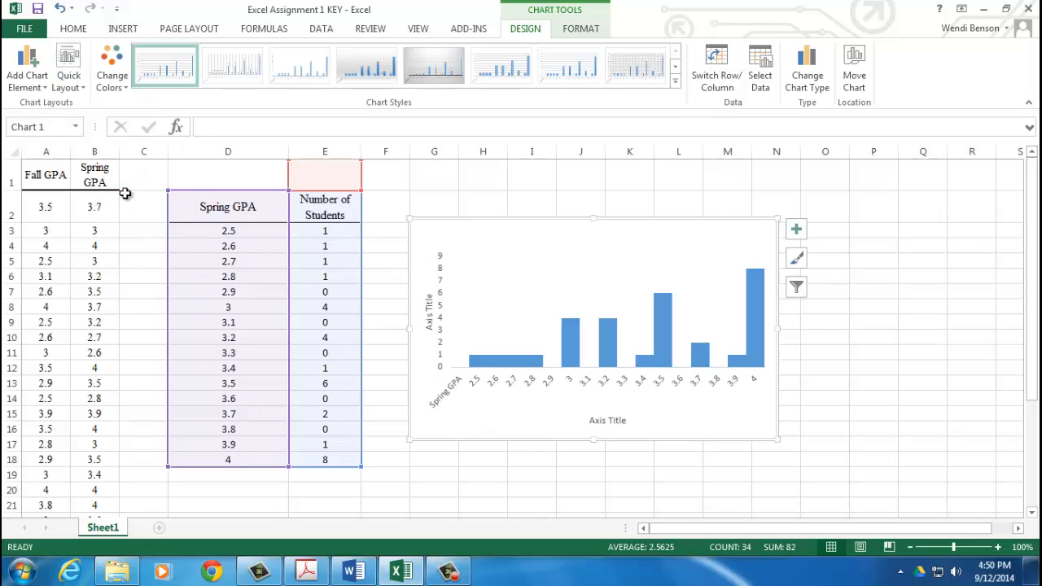
click(256, 210)
key(Delete)
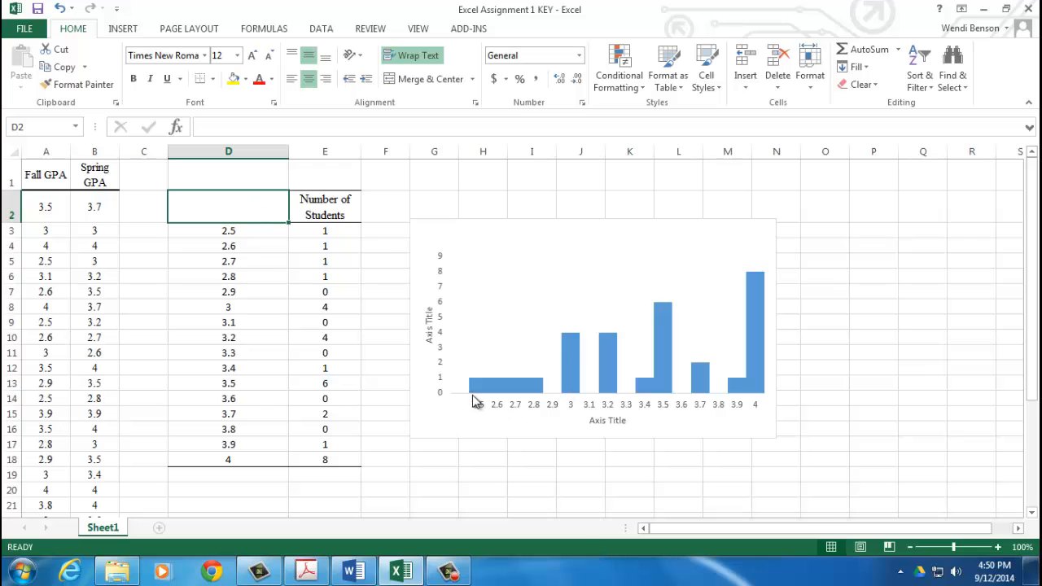
Step: Title the histogram's horizontal axis "GPA" and its vertical axis "Number of Students"
click(611, 419)
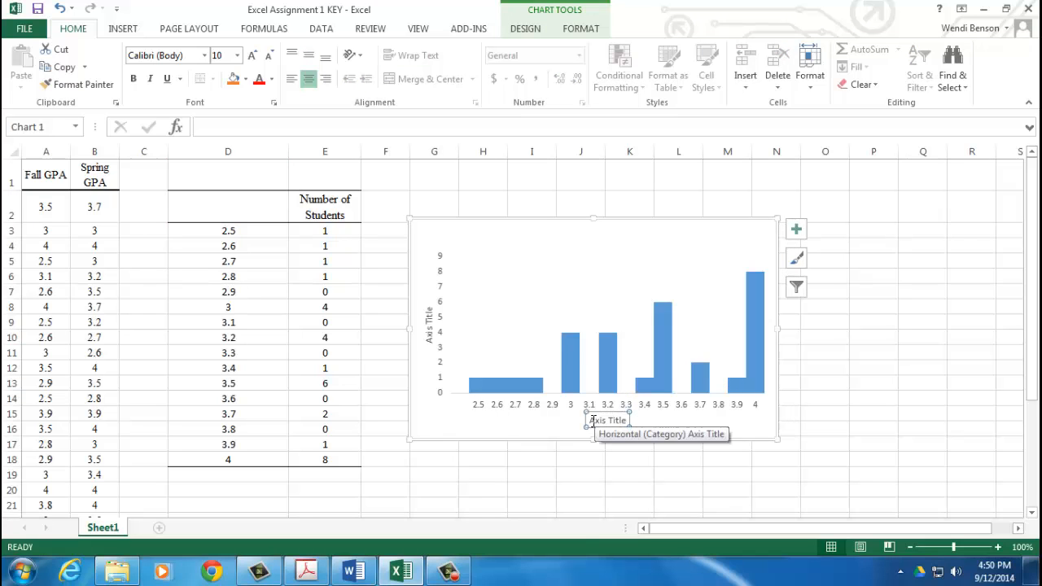
drag(592, 420, 621, 423)
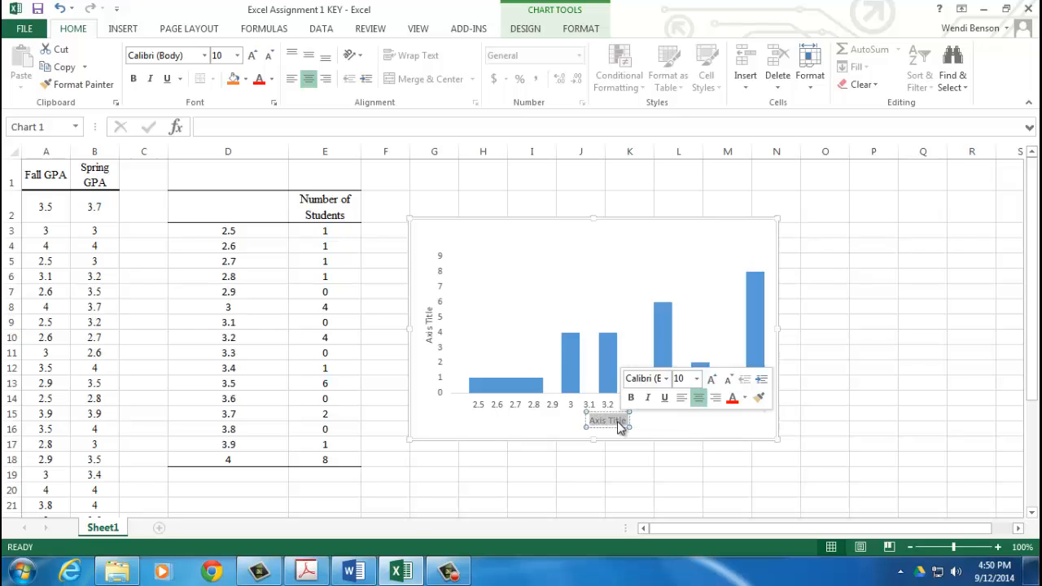
text(GPA)
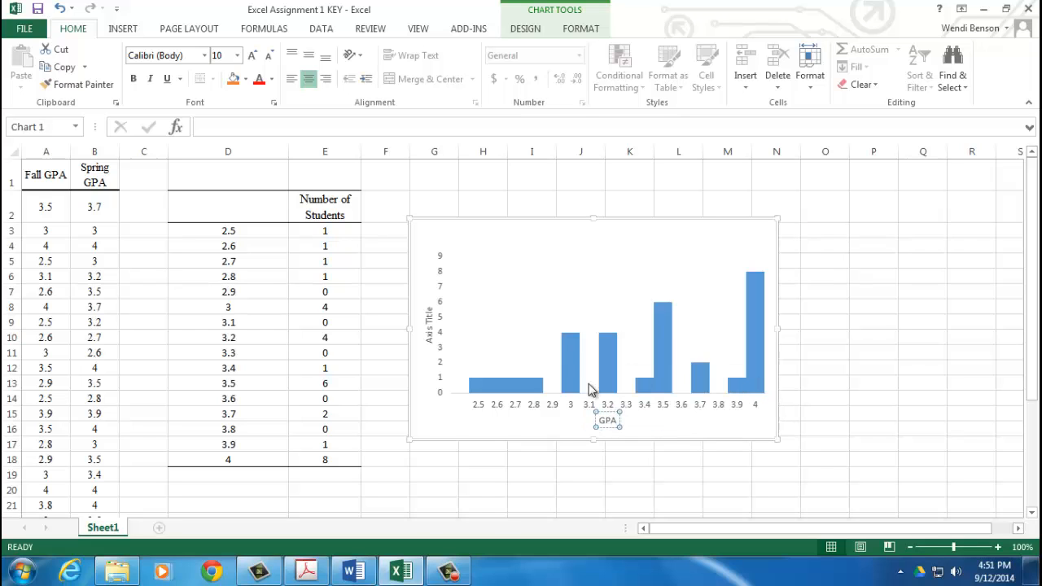
click(430, 322)
drag(429, 308, 429, 342)
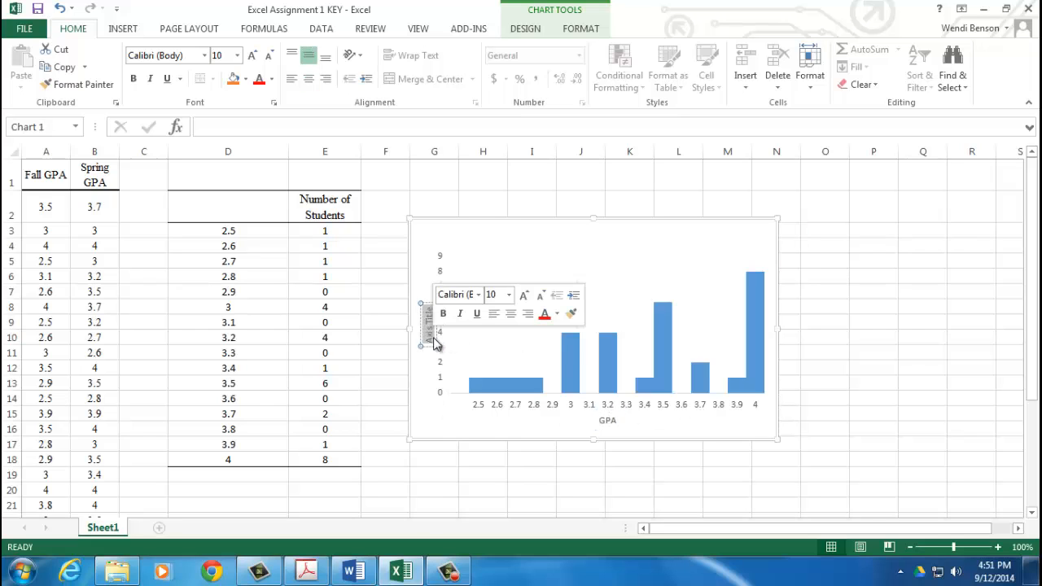
text(Number of)
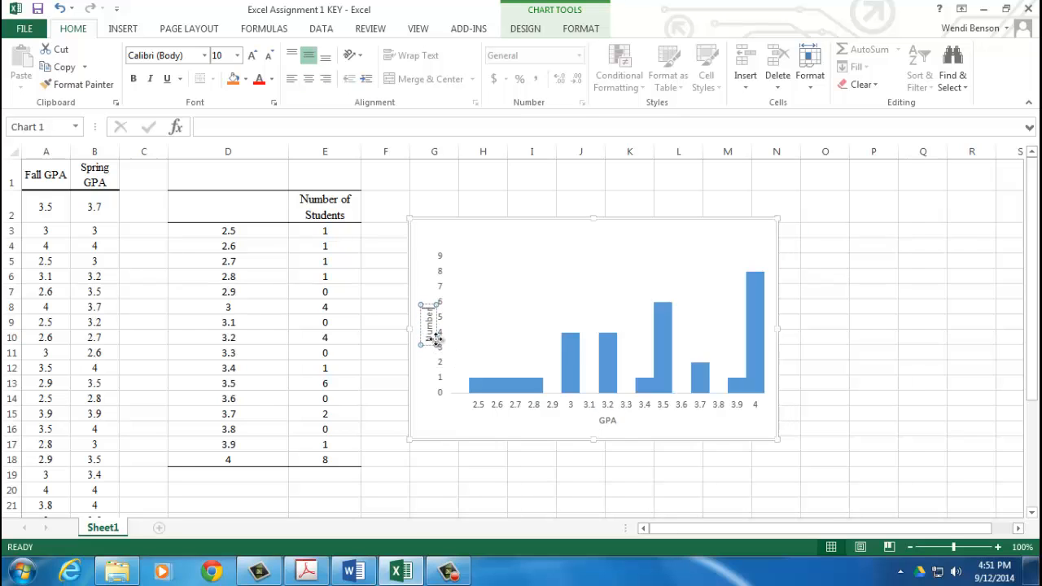
text( Students)
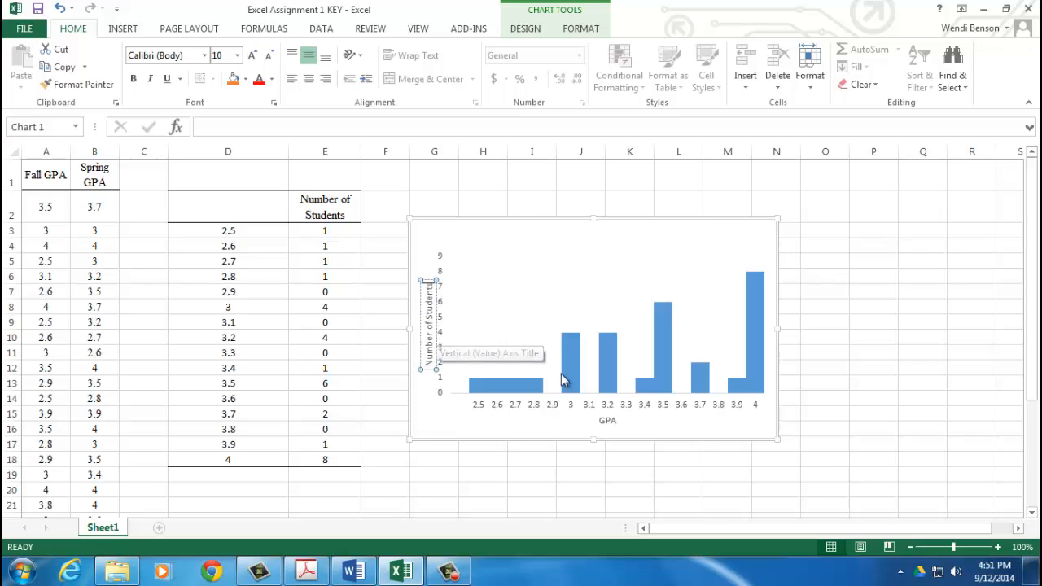
click(911, 386)
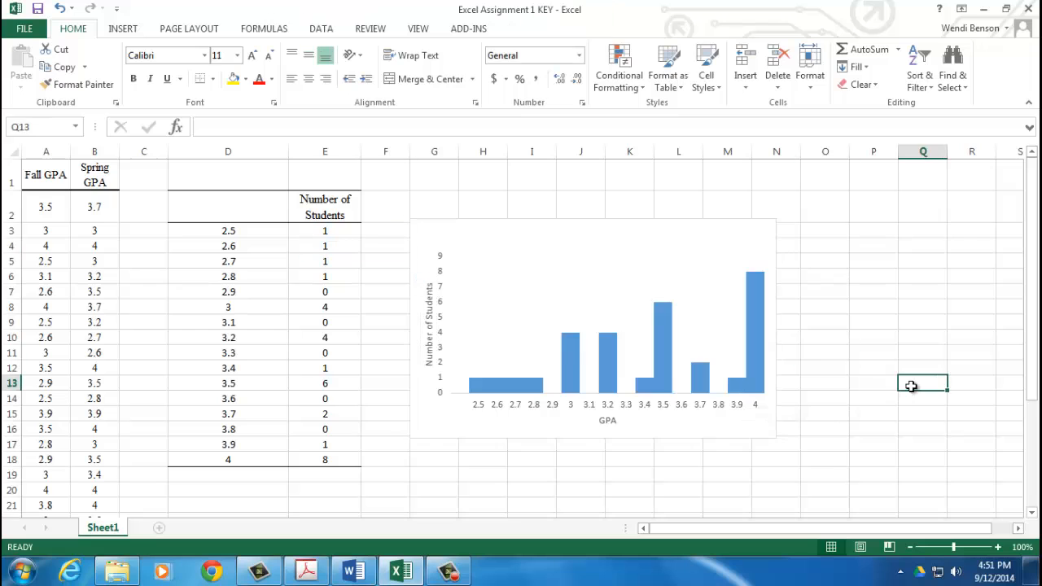
Step: Copy the finished histogram and paste it below question 2 in the EXCEL ASSIGNMENT 1 KEY document in Word
click(631, 232)
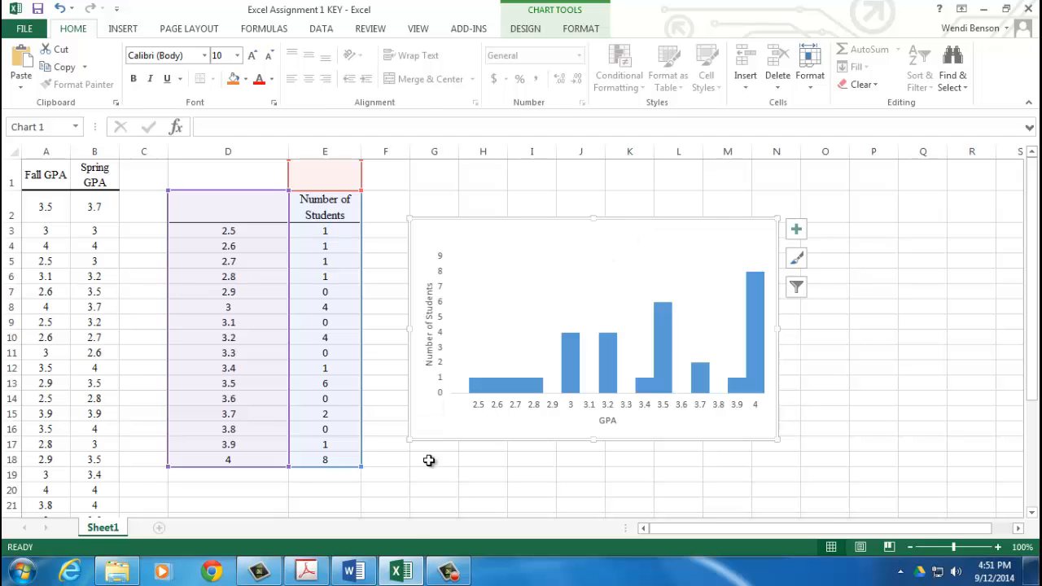
click(356, 572)
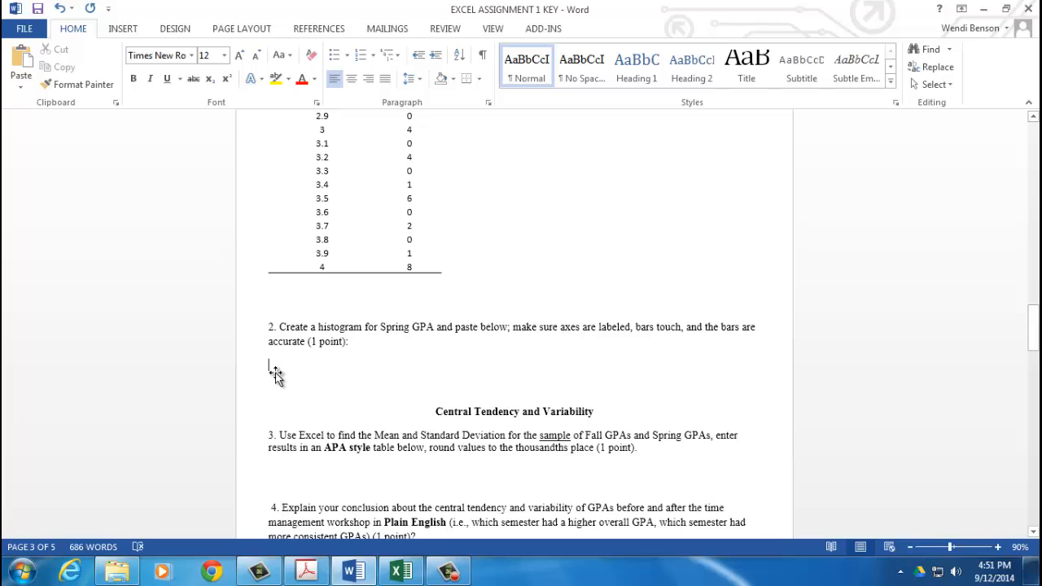
key(ctrl+v)
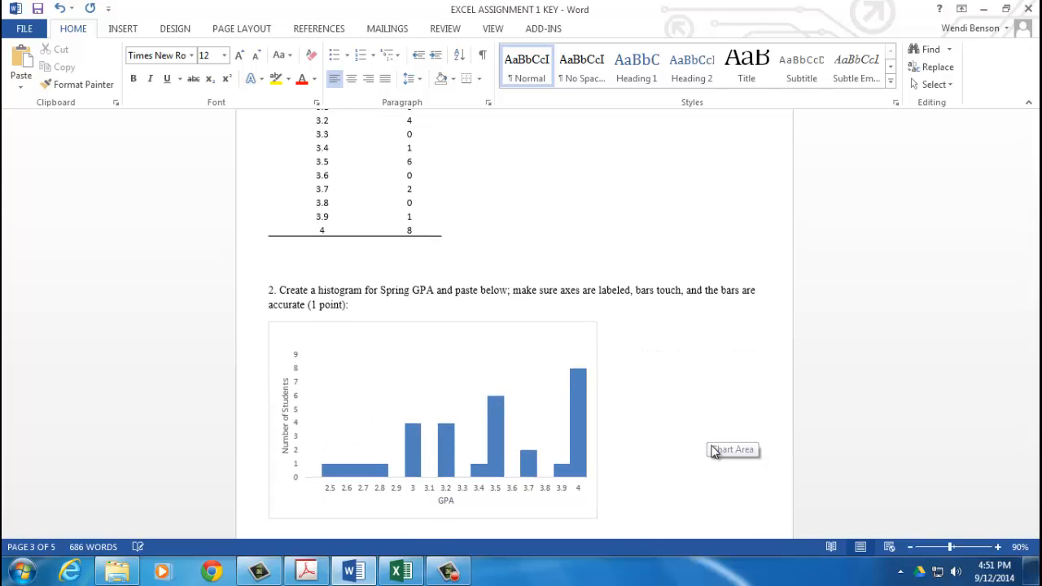
Step: Insert a page break before the Central Tendency and Variability heading and check it by briefly showing the formatting marks
scroll(706, 447, down, 4)
click(431, 403)
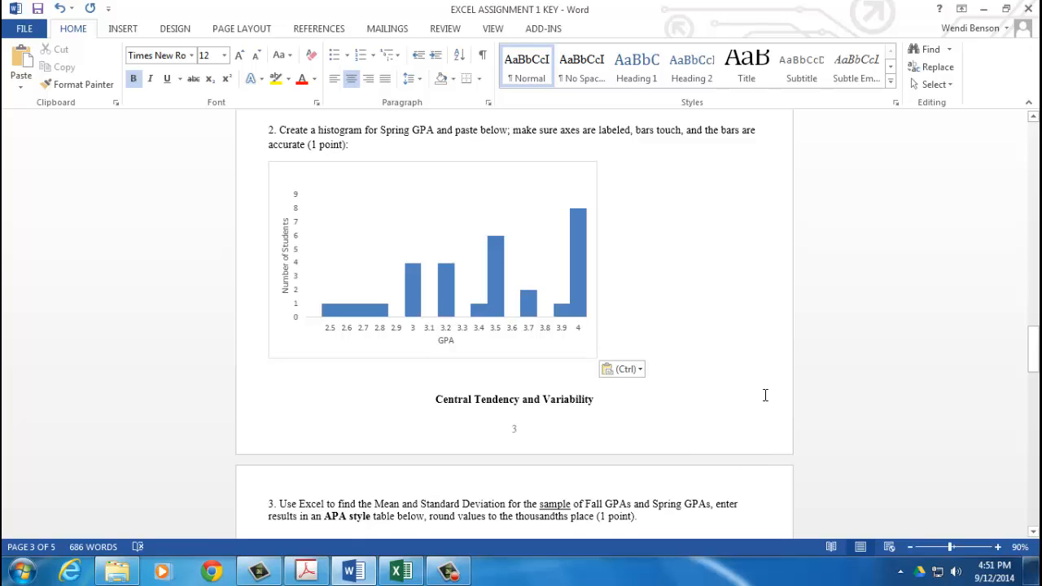
key(ctrl+Return)
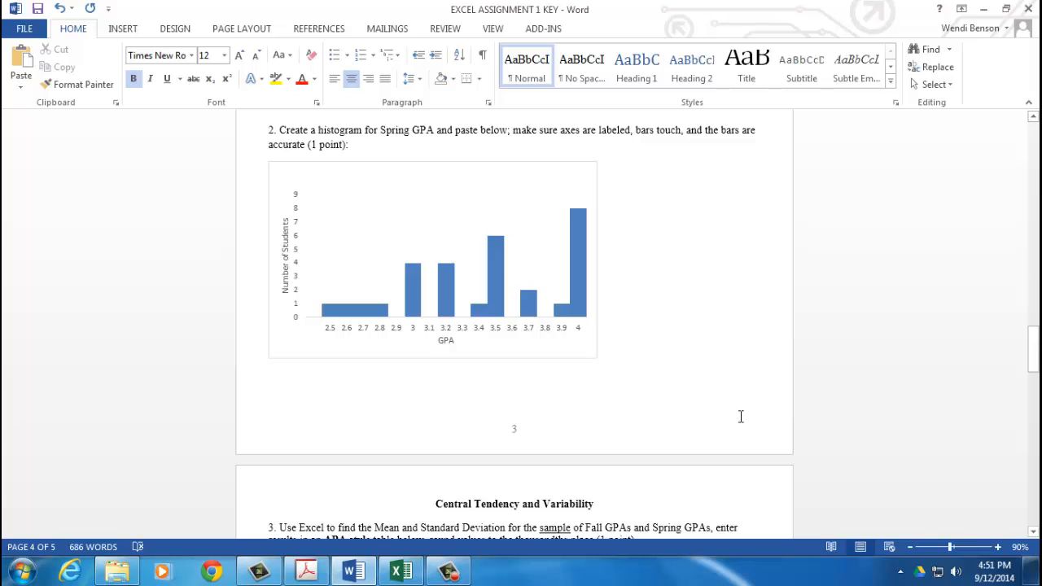
click(482, 60)
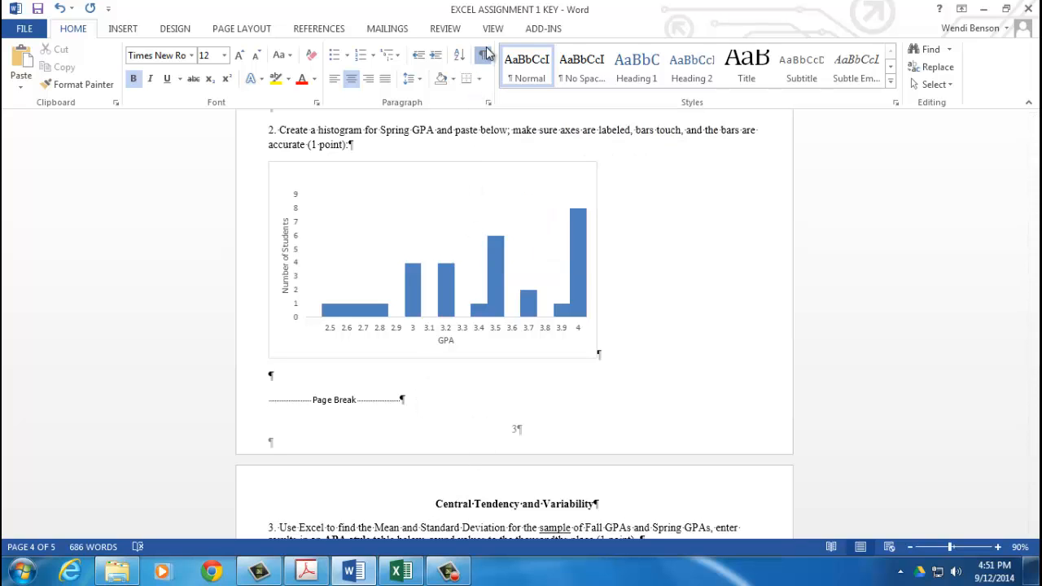
click(487, 55)
Step: Review question 3 in Word, and in the Excel workbook label cell C34 "mean" and cell C35 "sd"
scroll(656, 352, up, 10)
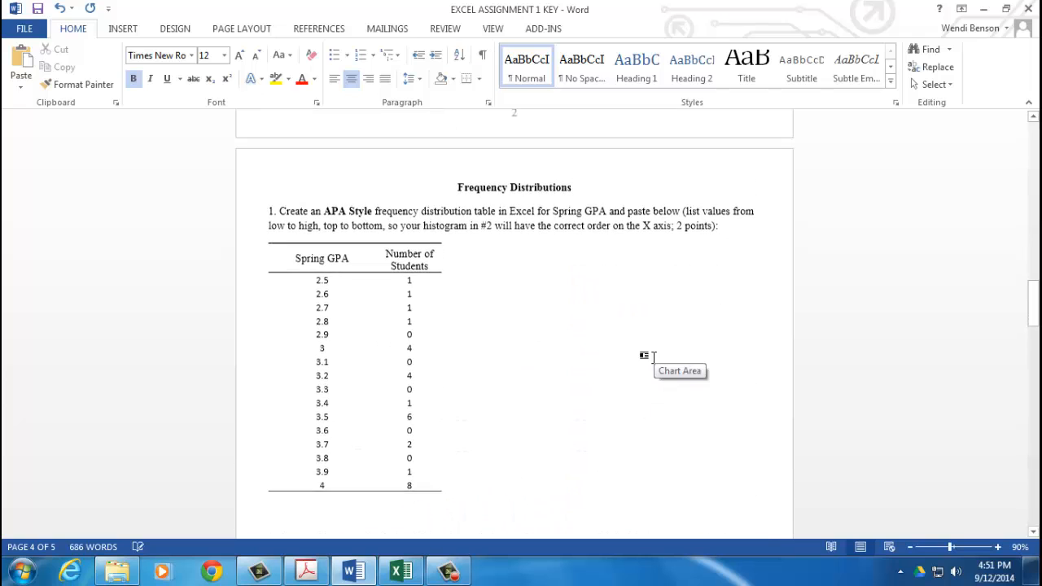
scroll(618, 386, down, 10)
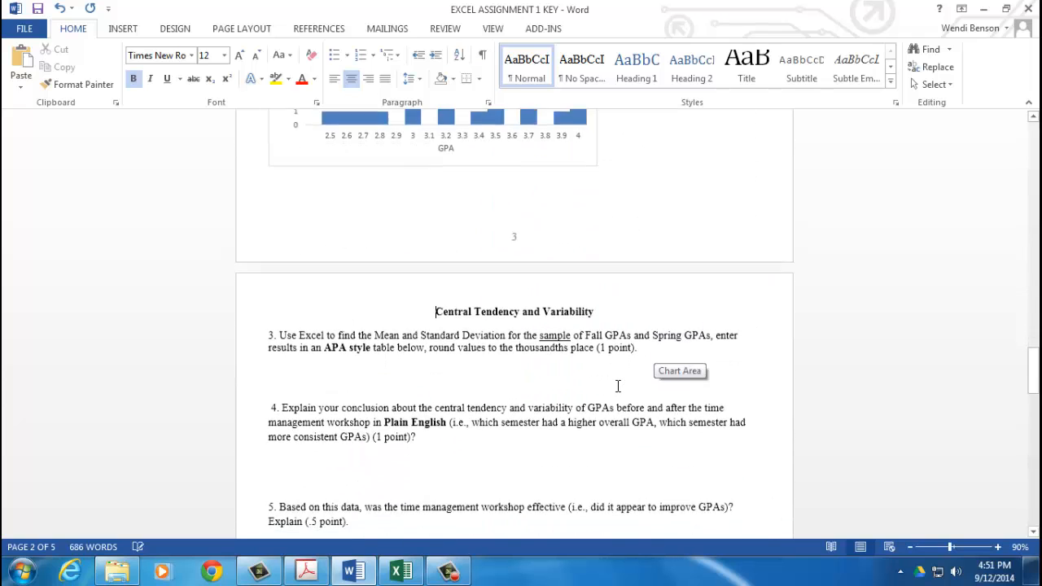
scroll(618, 386, down, 1)
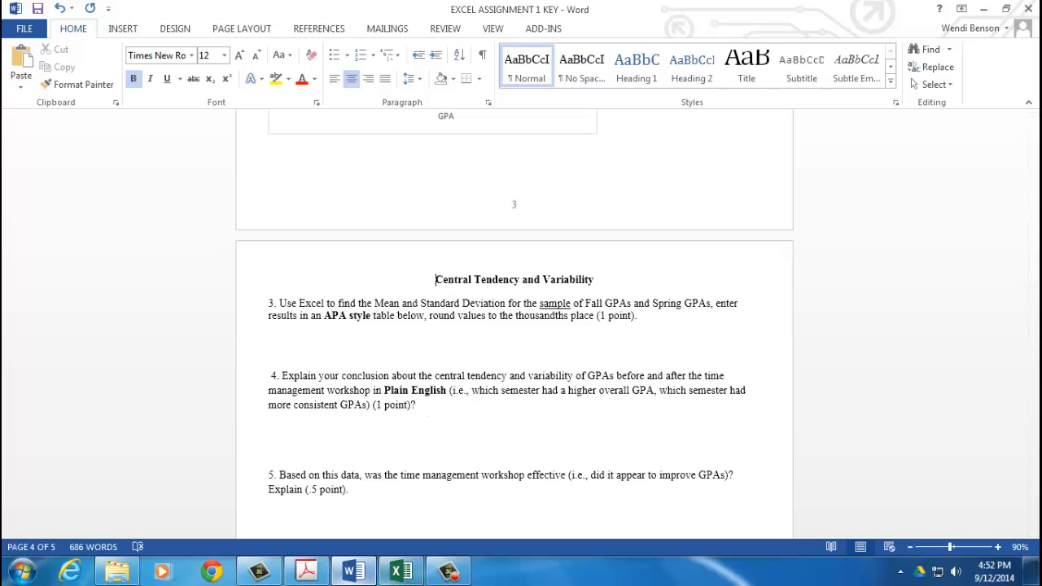
click(401, 571)
click(473, 486)
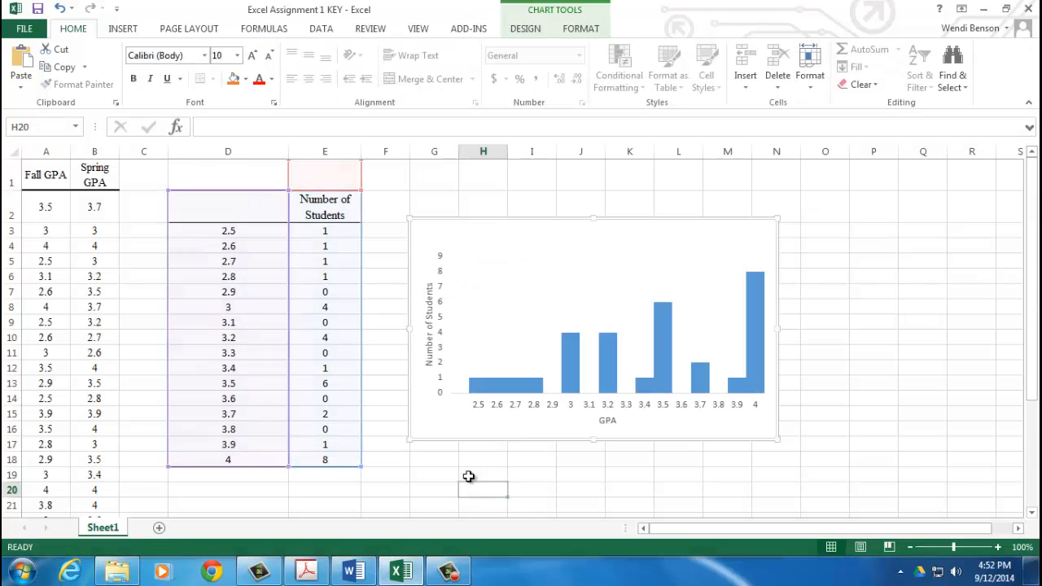
scroll(472, 486, down, 6)
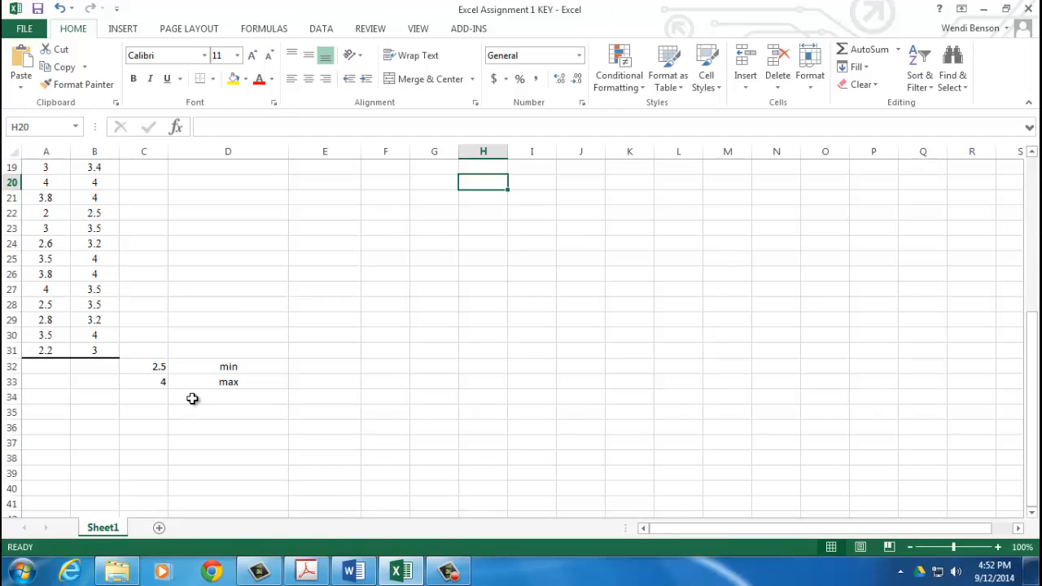
click(155, 401)
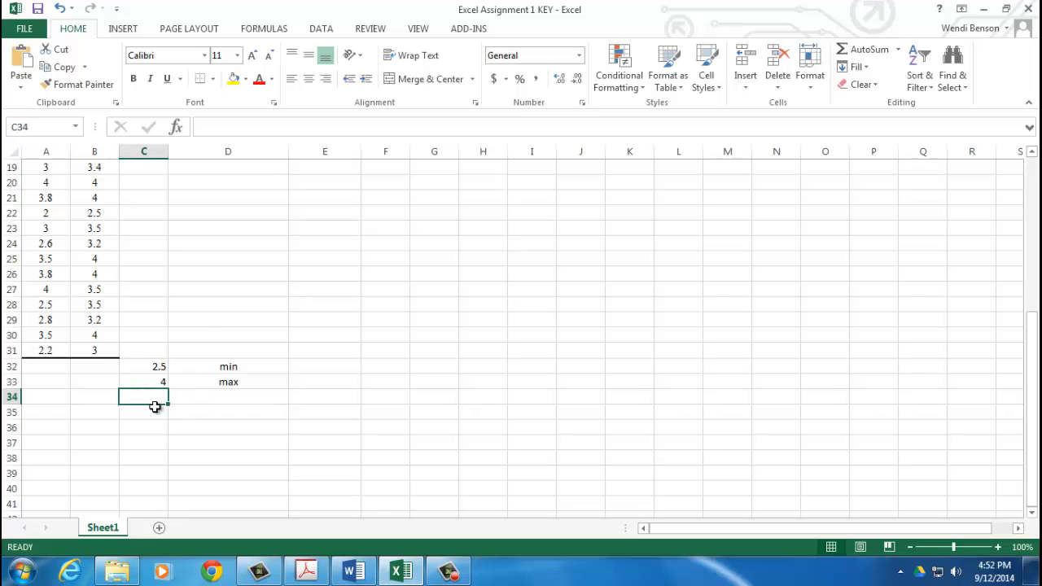
text(mean)
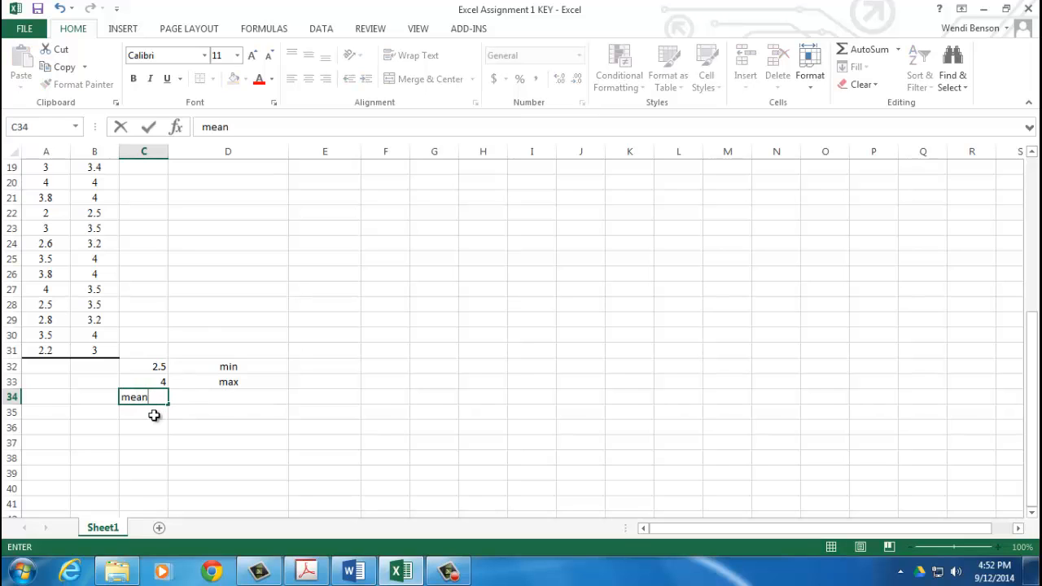
click(154, 414)
text(sd)
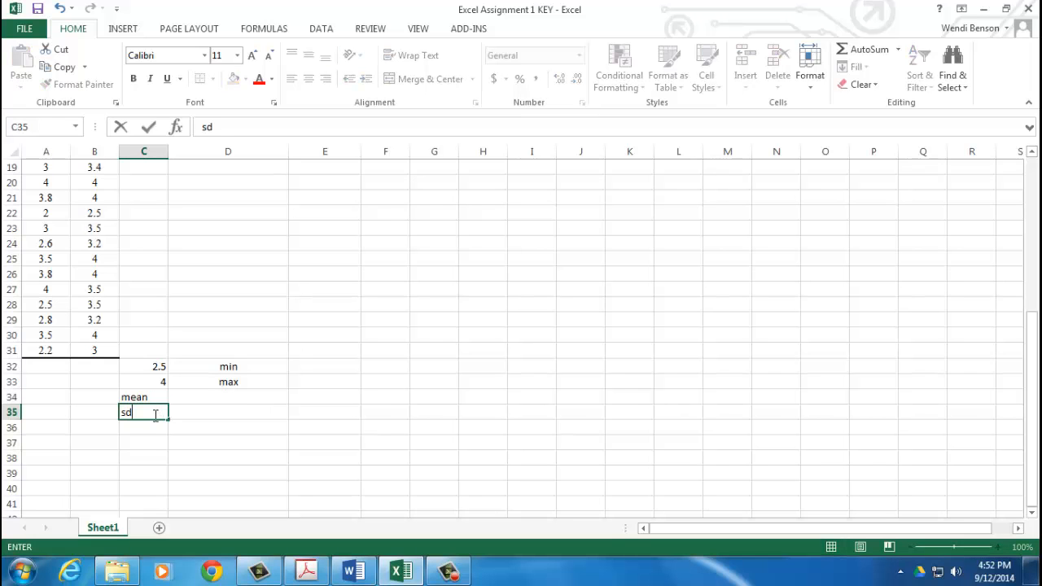
Step: Calculate the Fall GPA mean in cell A34 with the AVERAGE function over A2:A31
click(60, 396)
scroll(206, 459, up, 6)
scroll(200, 460, down, 3)
scroll(200, 460, down, 3)
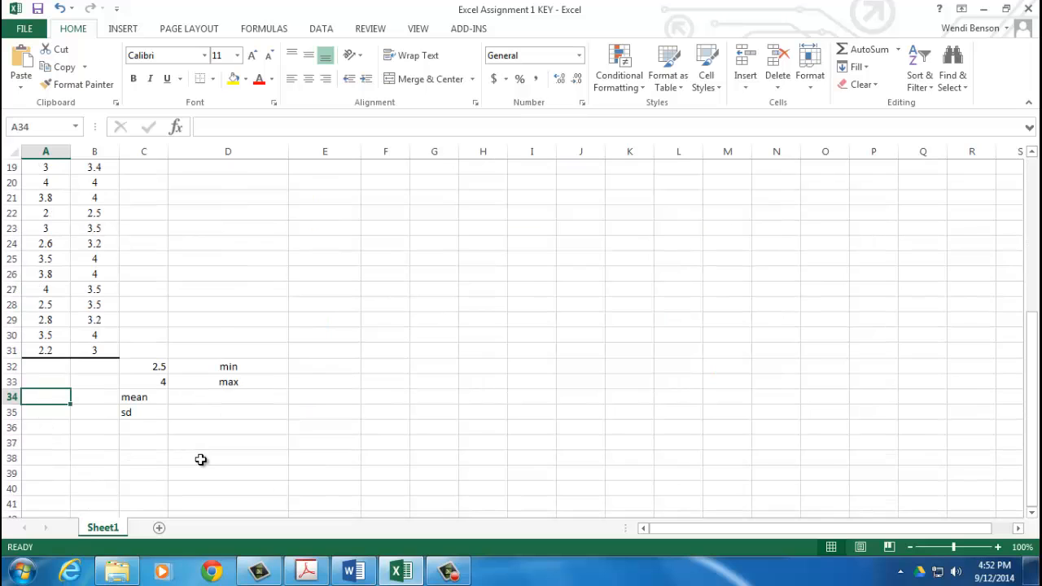
text(=)
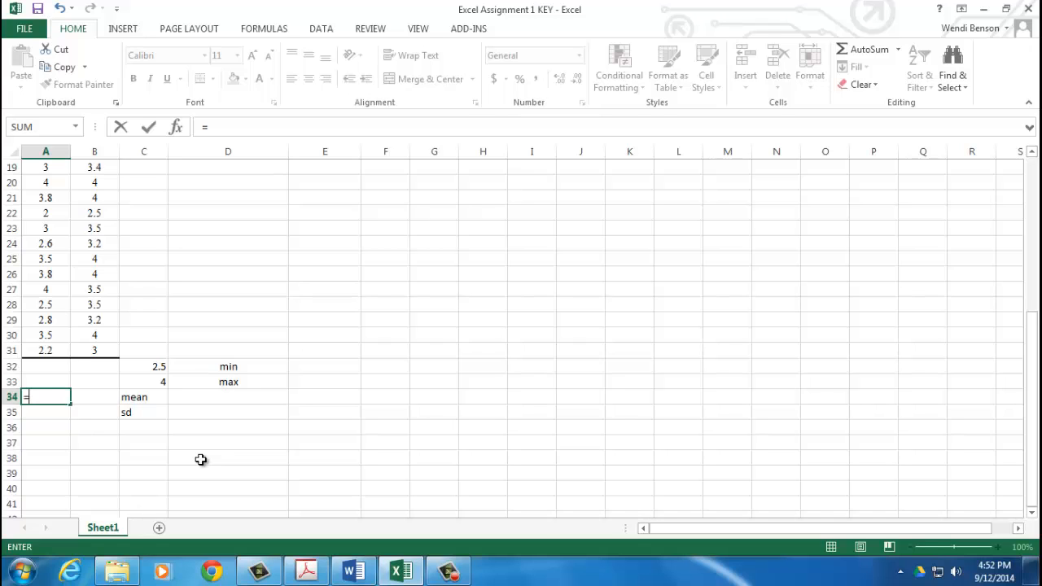
text(av)
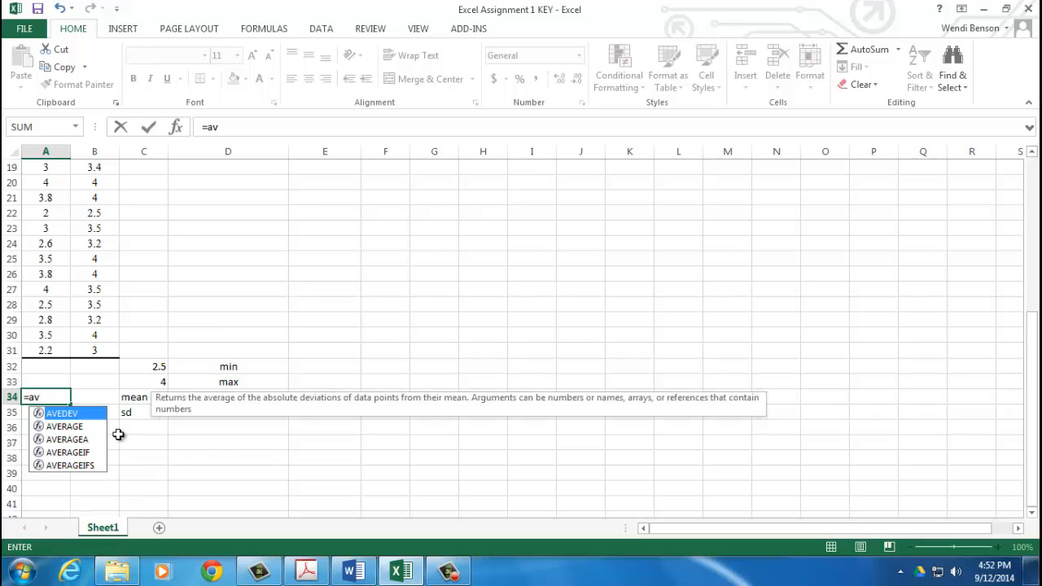
click(65, 427)
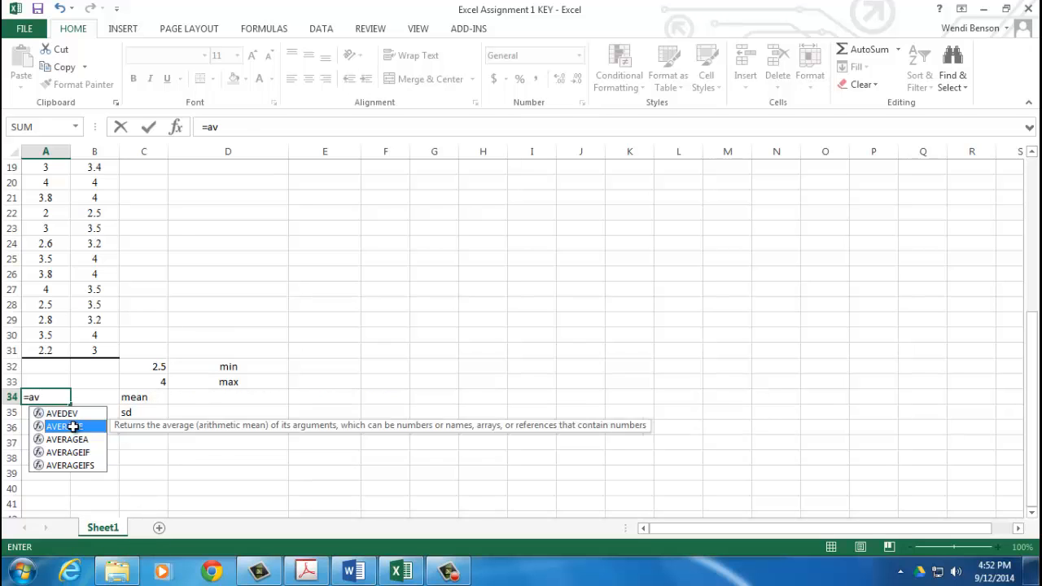
double_click(65, 427)
scroll(69, 391, up, 6)
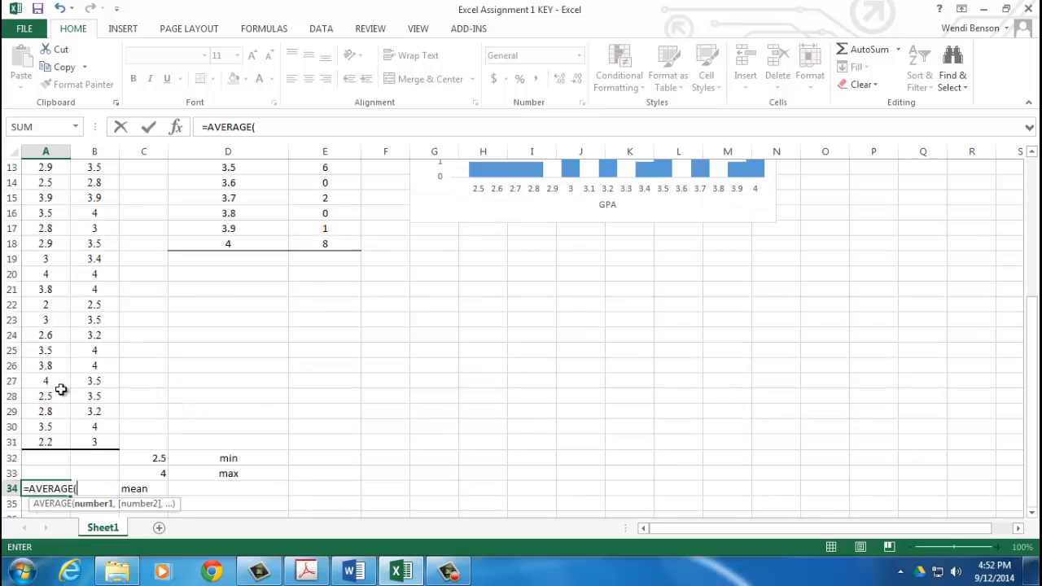
click(42, 207)
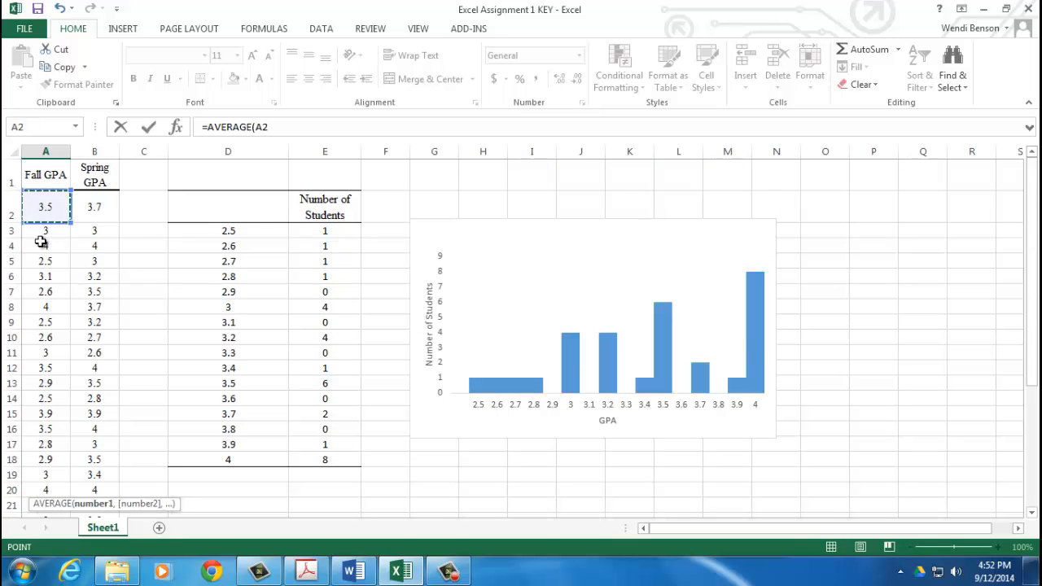
scroll(43, 236, down, 4)
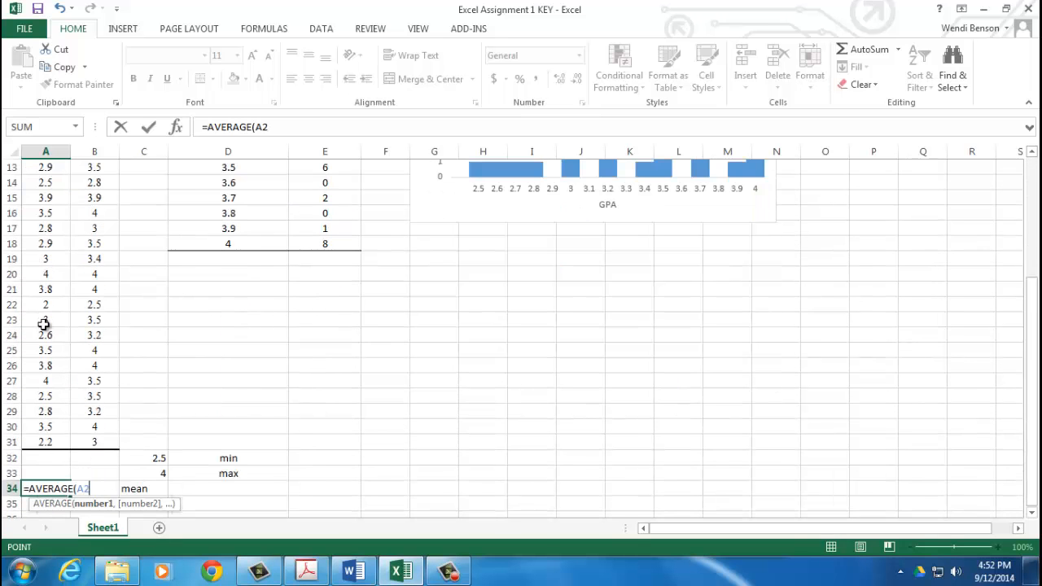
shift+click(51, 442)
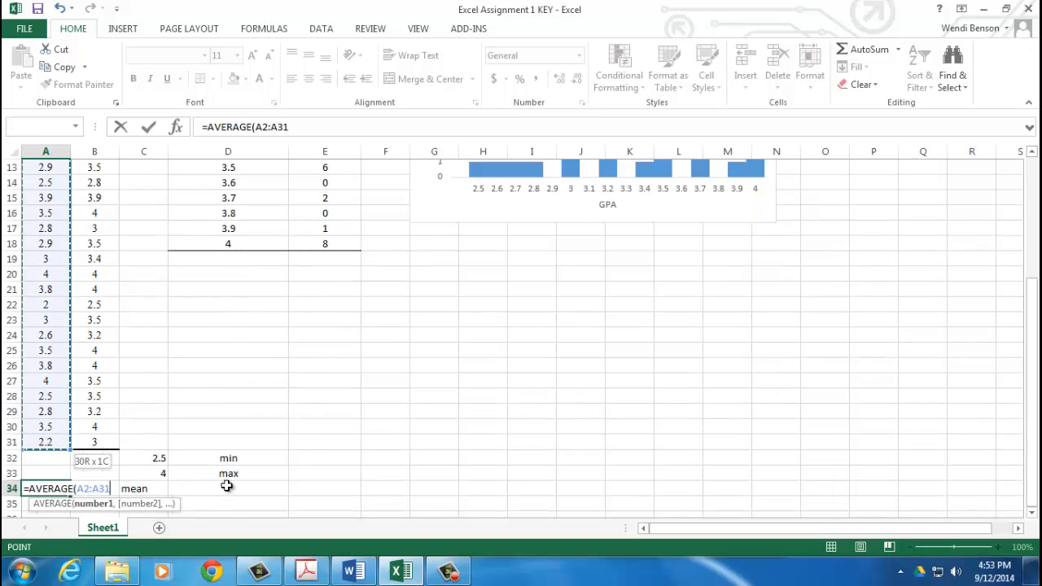
key(Return)
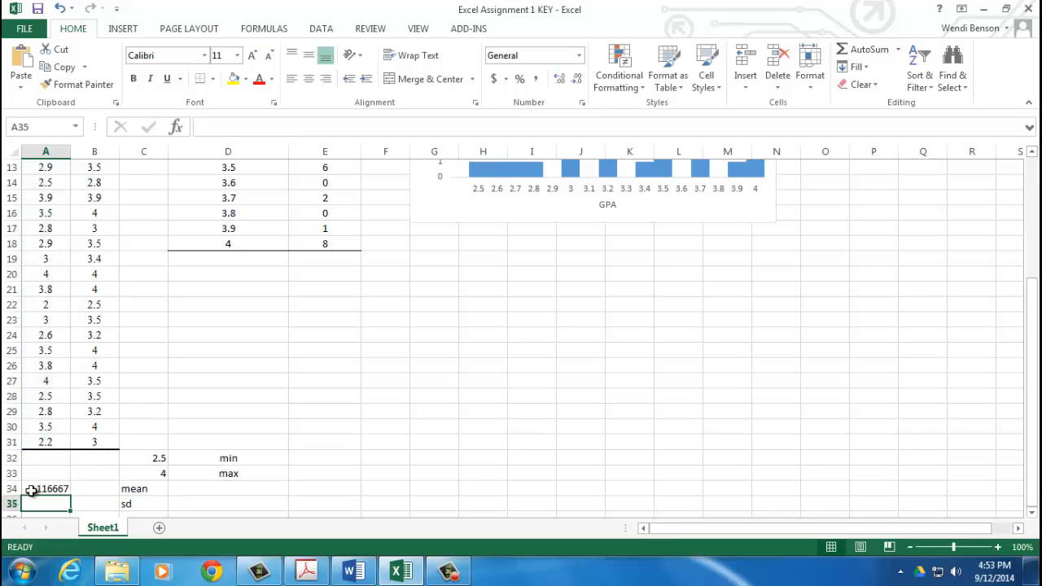
Step: Calculate the Spring GPA mean in cell B34 with the AVERAGE function over B2:B31
click(93, 487)
text(=av)
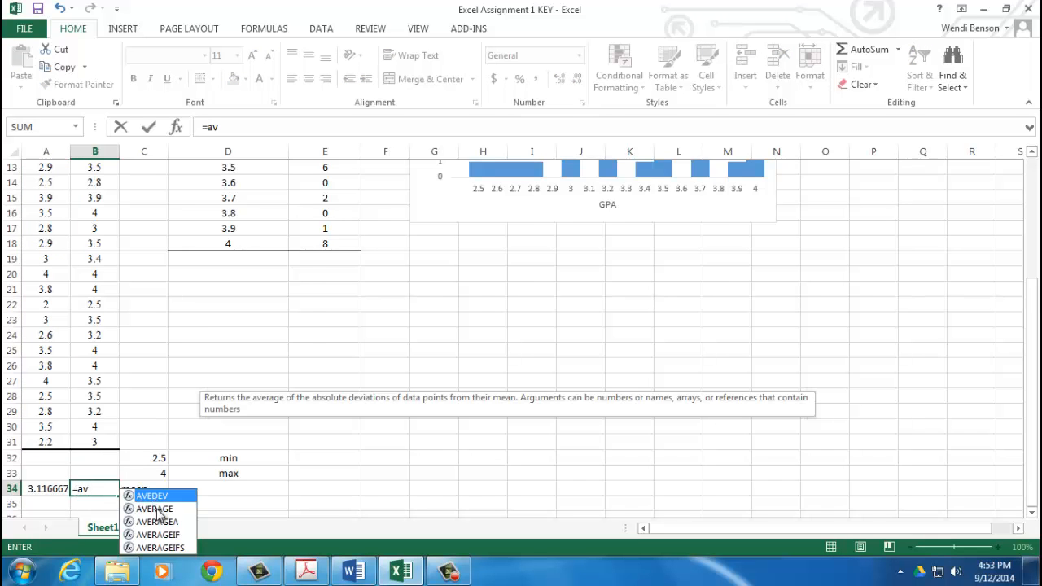
double_click(154, 509)
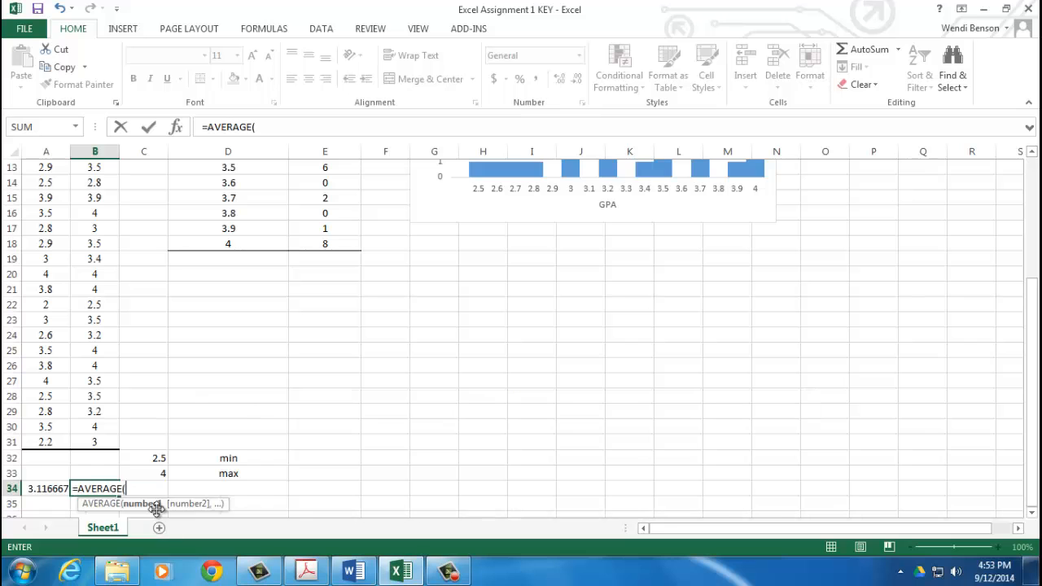
click(100, 442)
scroll(100, 440, up, 4)
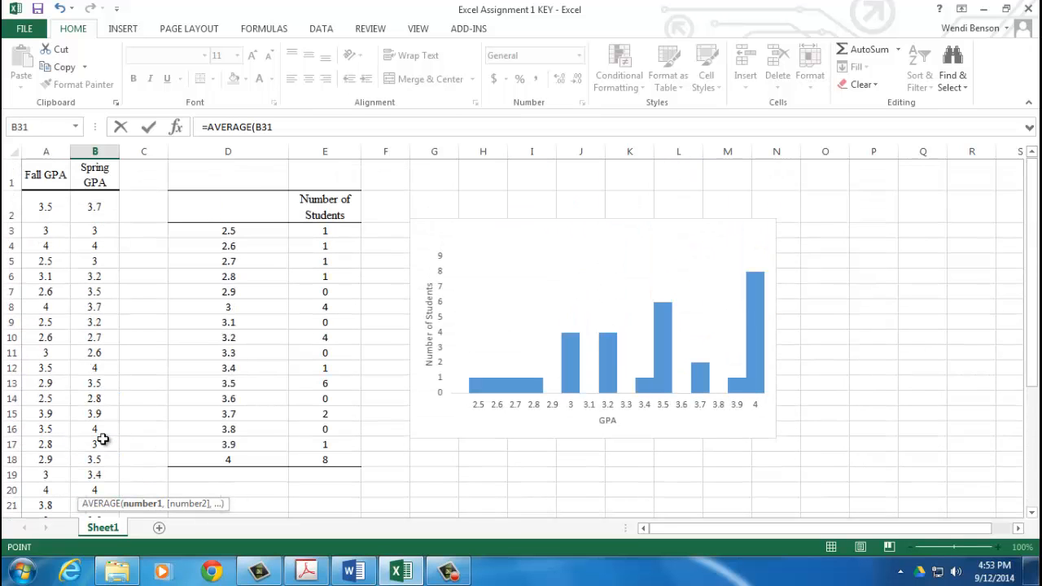
shift+click(96, 209)
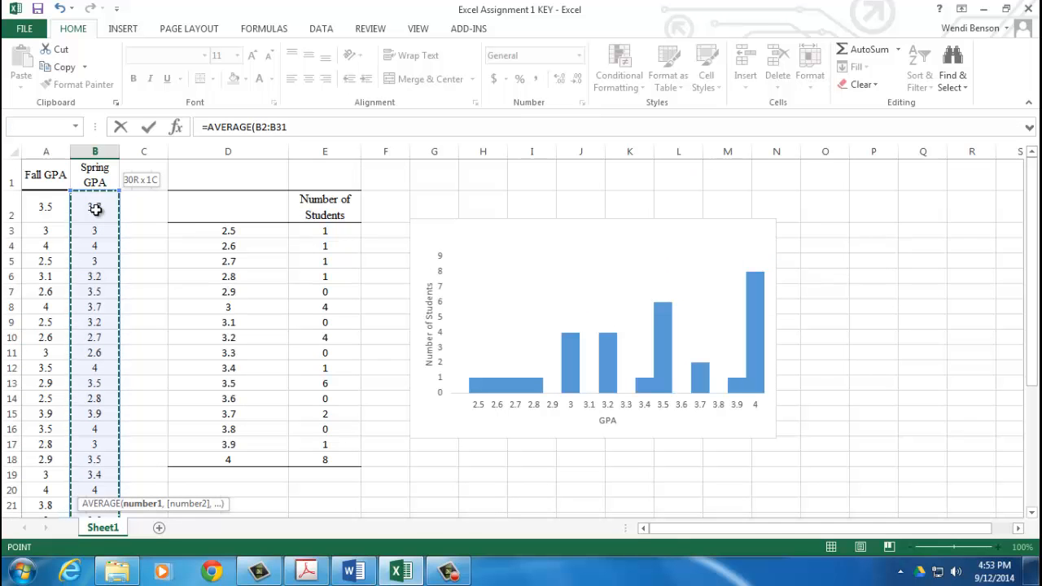
key(Return)
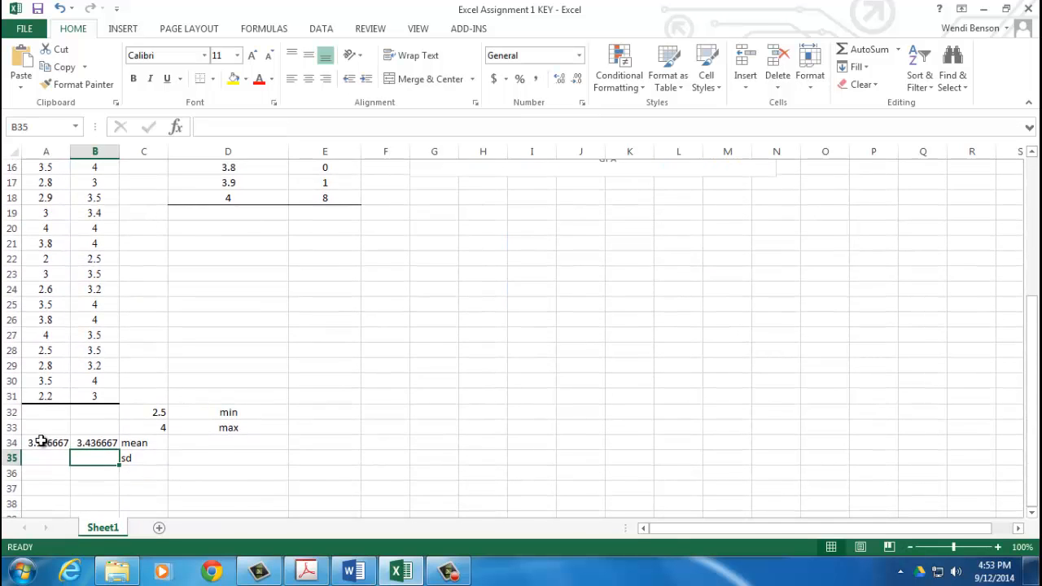
Step: Calculate the Fall GPA sample standard deviation in cell A35 with the STDEV.S function over A2:A31
click(65, 457)
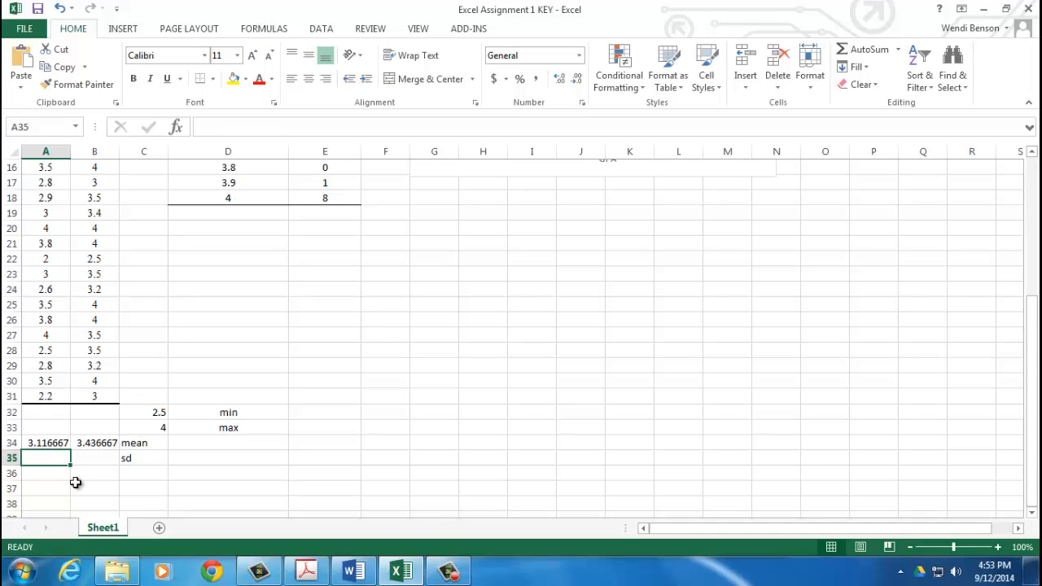
text(=std)
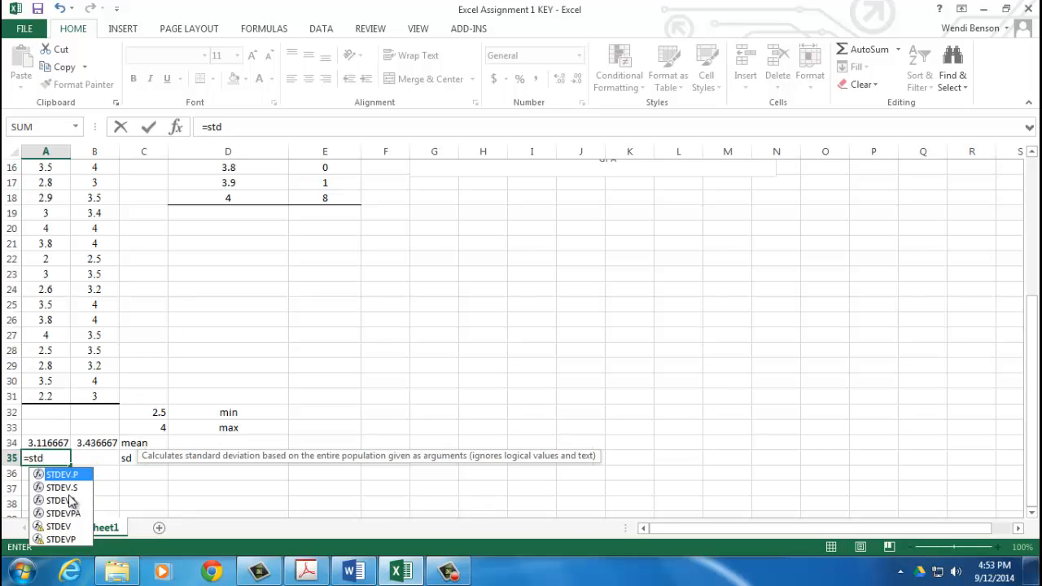
click(72, 489)
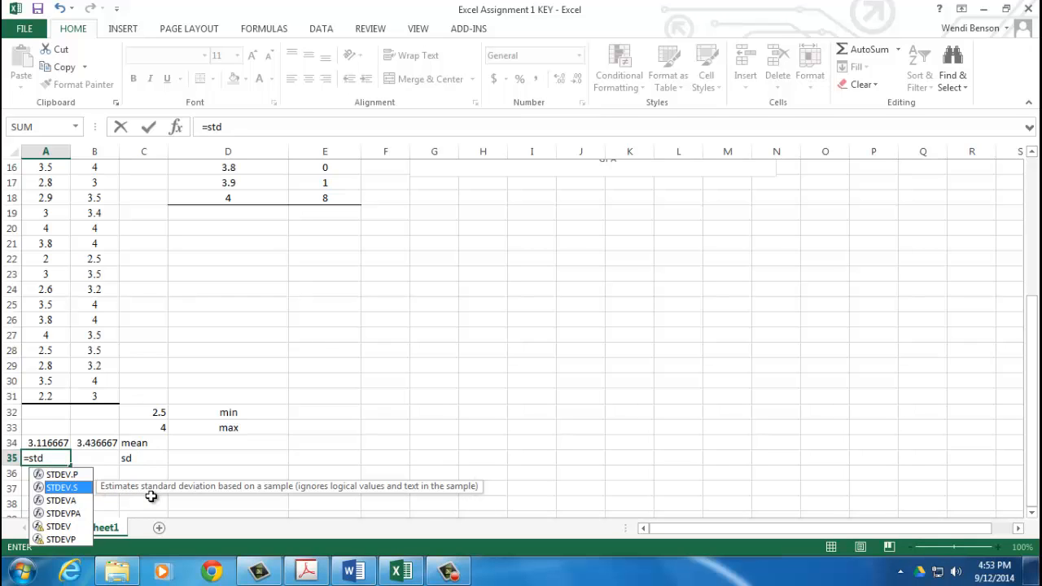
double_click(59, 490)
click(39, 396)
scroll(39, 392, up, 5)
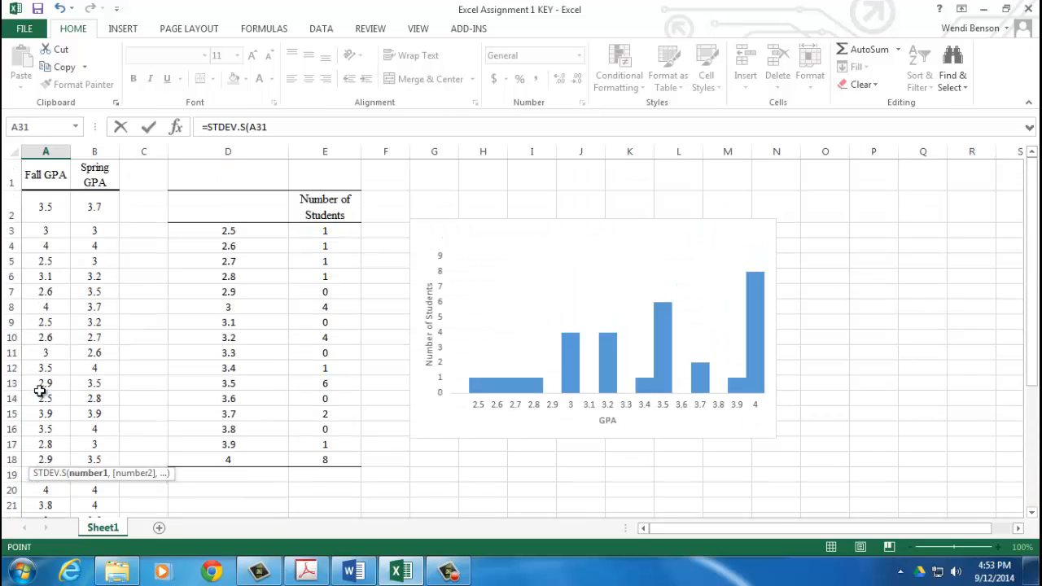
shift+click(39, 205)
key(Return)
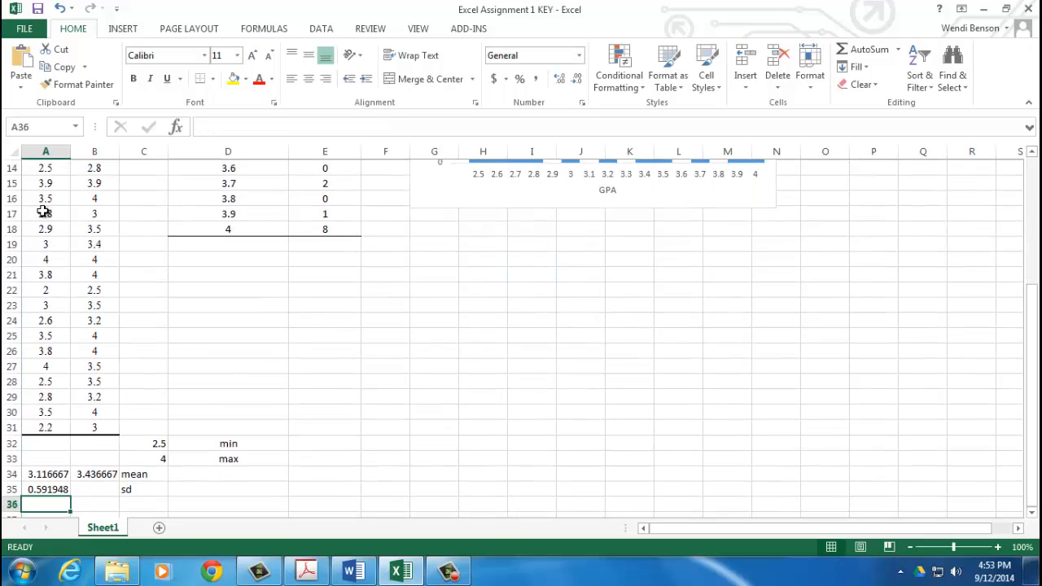
Step: Calculate the Spring GPA sample standard deviation in cell B35 with the STDEV.S function over all Spring GPA values
click(109, 486)
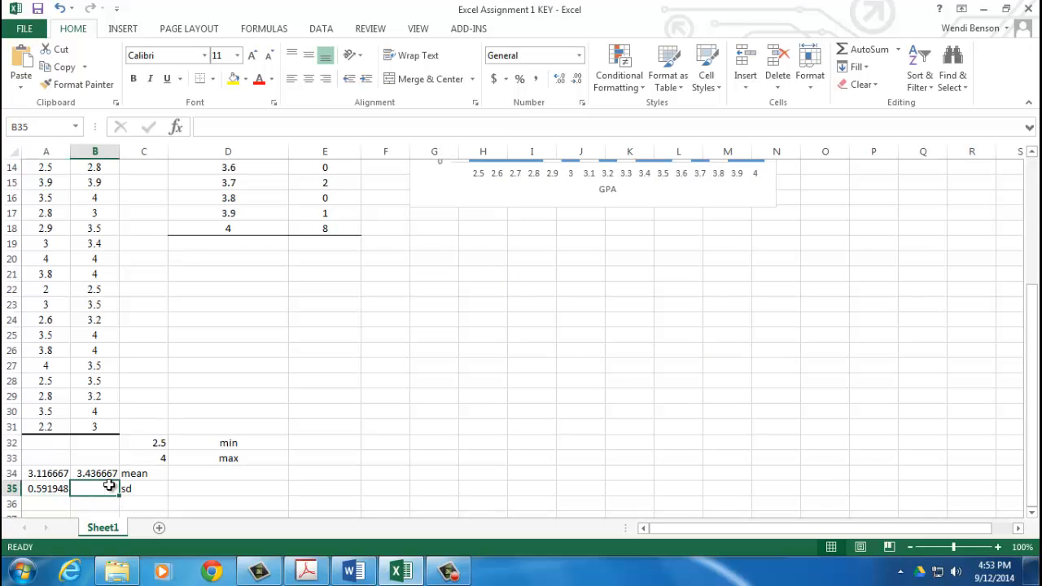
text(=st)
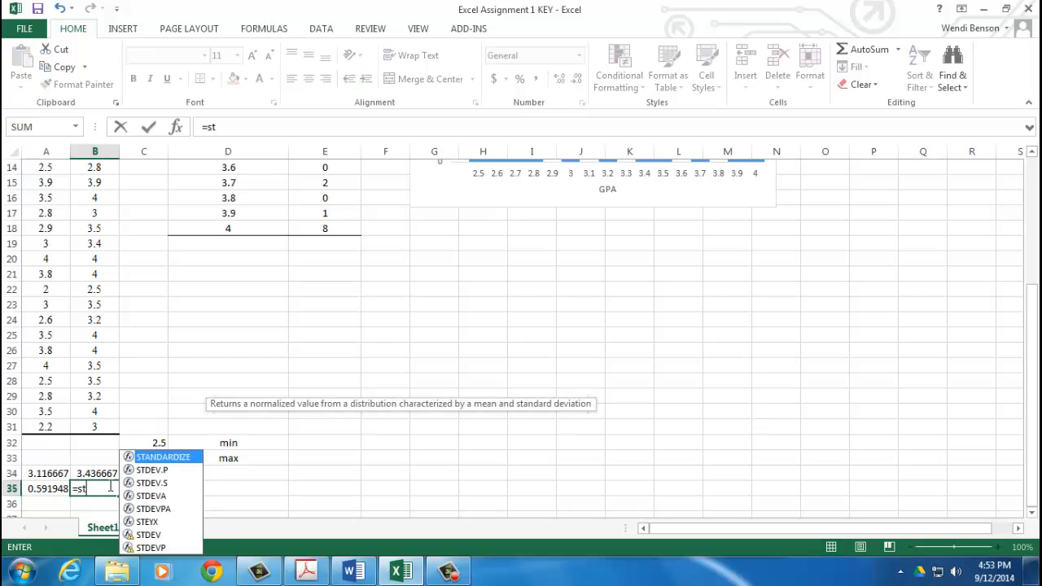
double_click(155, 484)
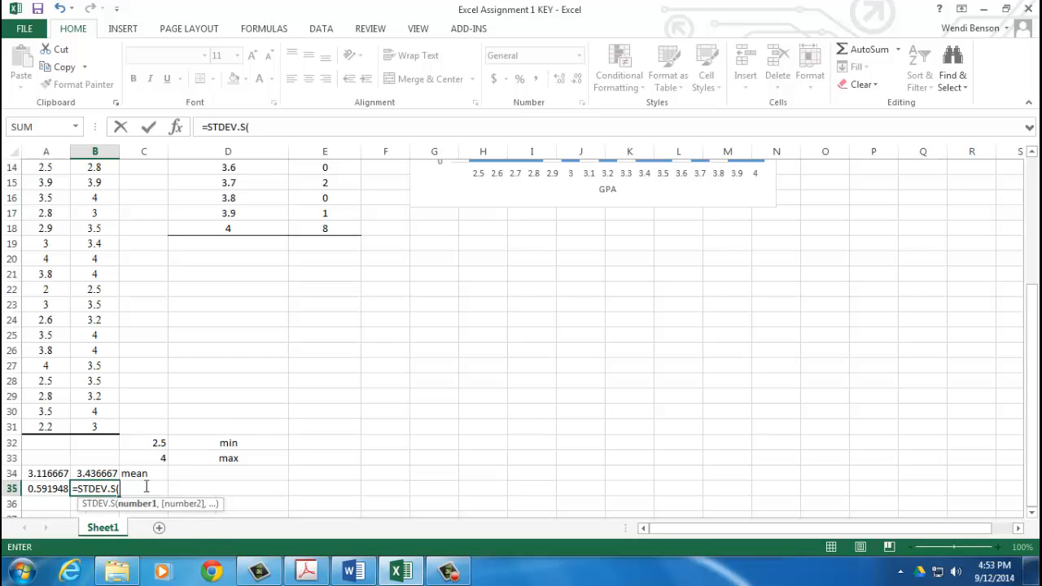
scroll(91, 428, up, 4)
drag(96, 427, 87, 215)
key(Return)
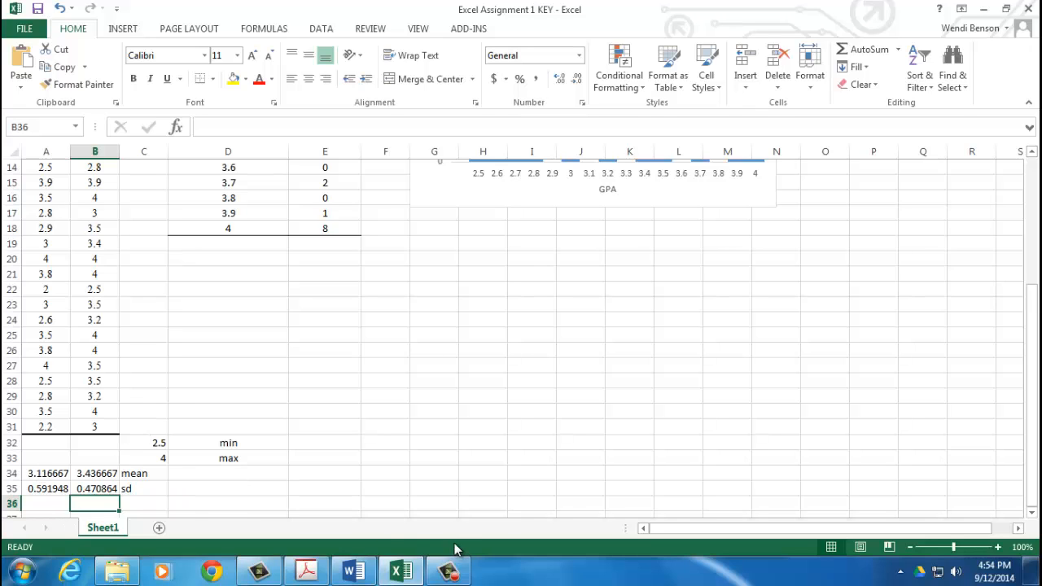
Step: Format the mean and standard deviation cells A34:B35 as Number with 3 decimal places
drag(41, 474, 90, 487)
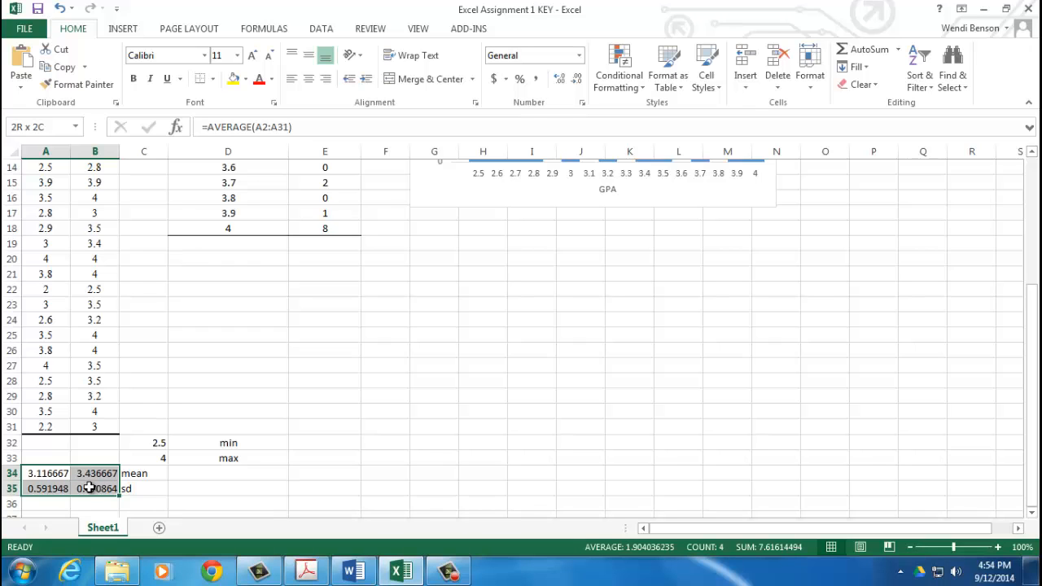
right_click(96, 481)
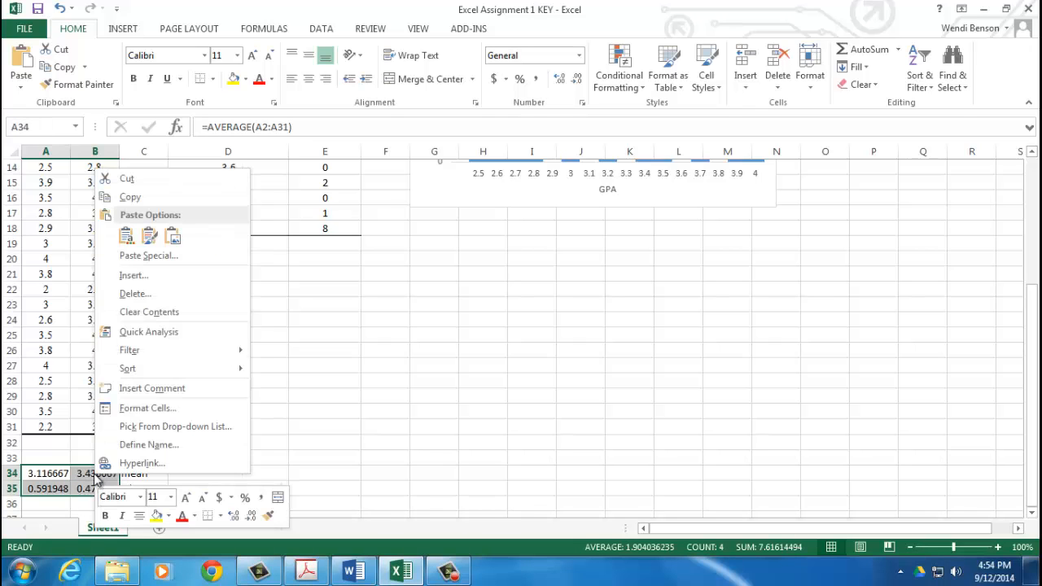
click(165, 416)
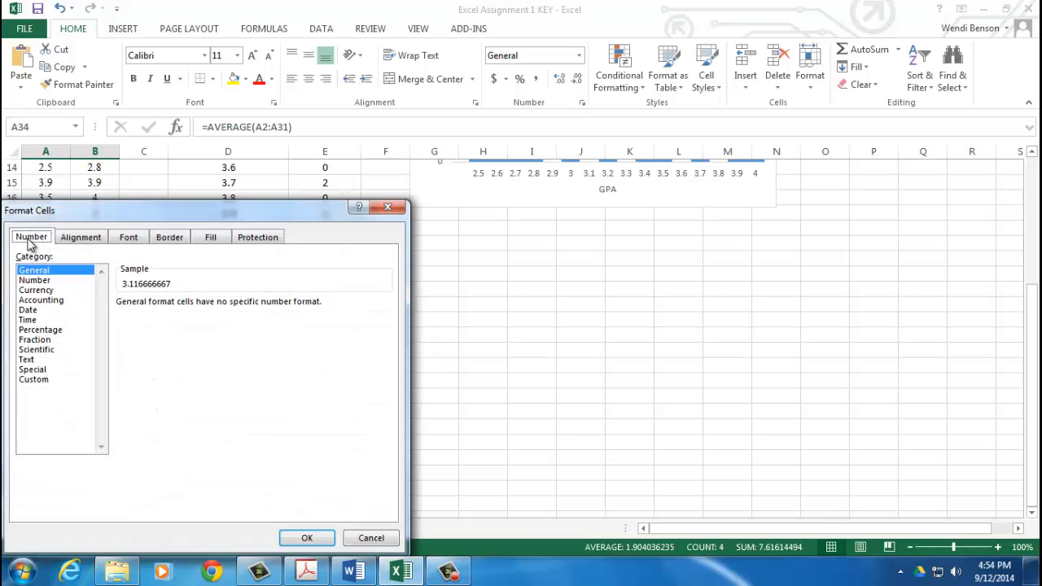
click(36, 281)
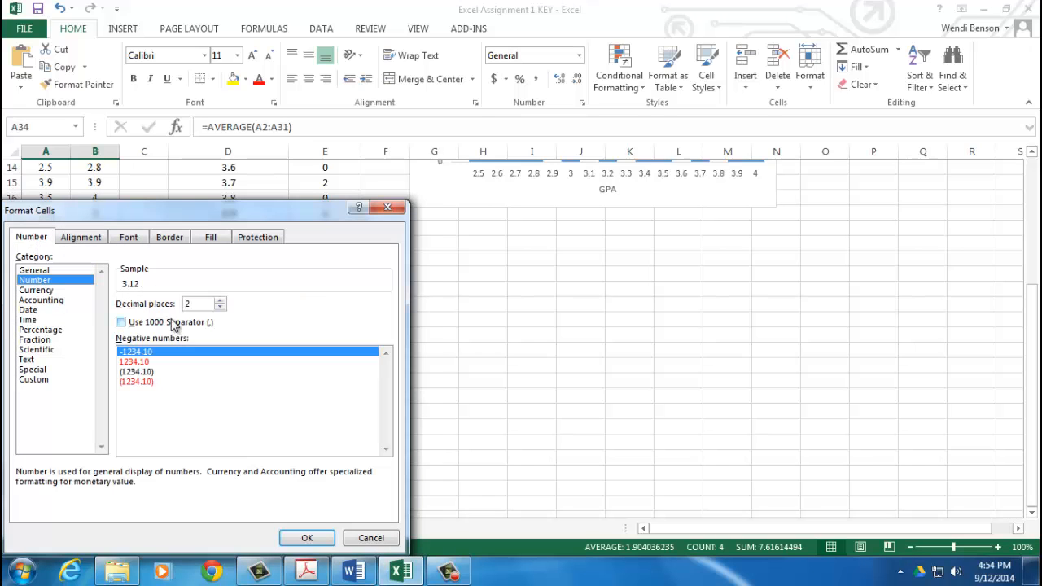
click(219, 300)
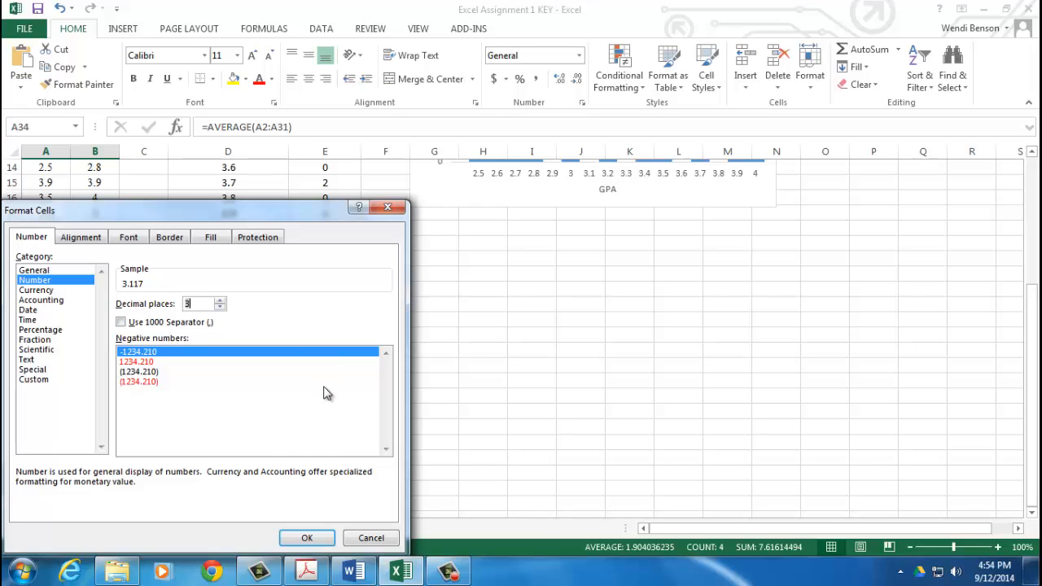
click(309, 539)
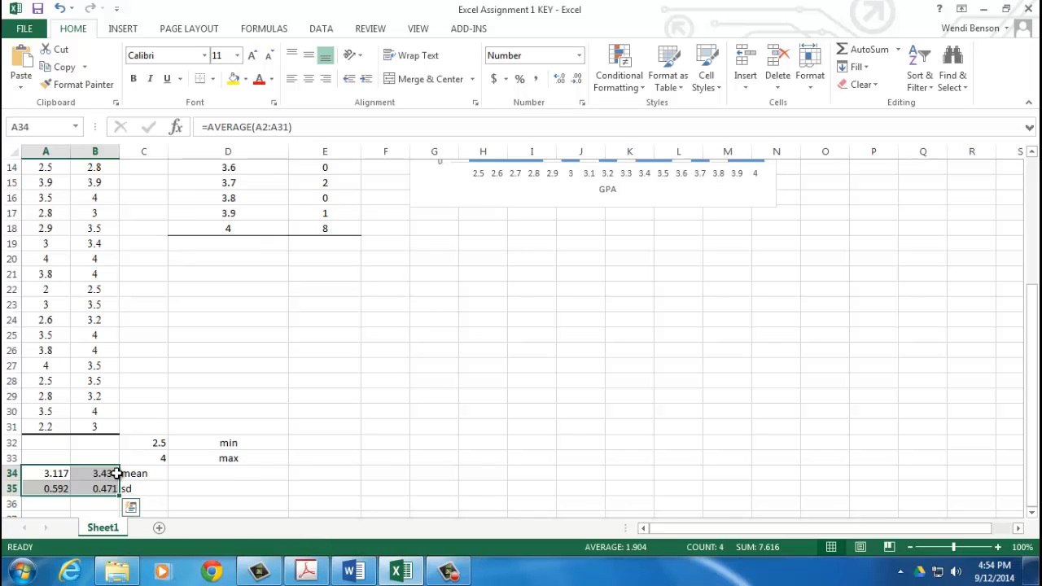
click(370, 507)
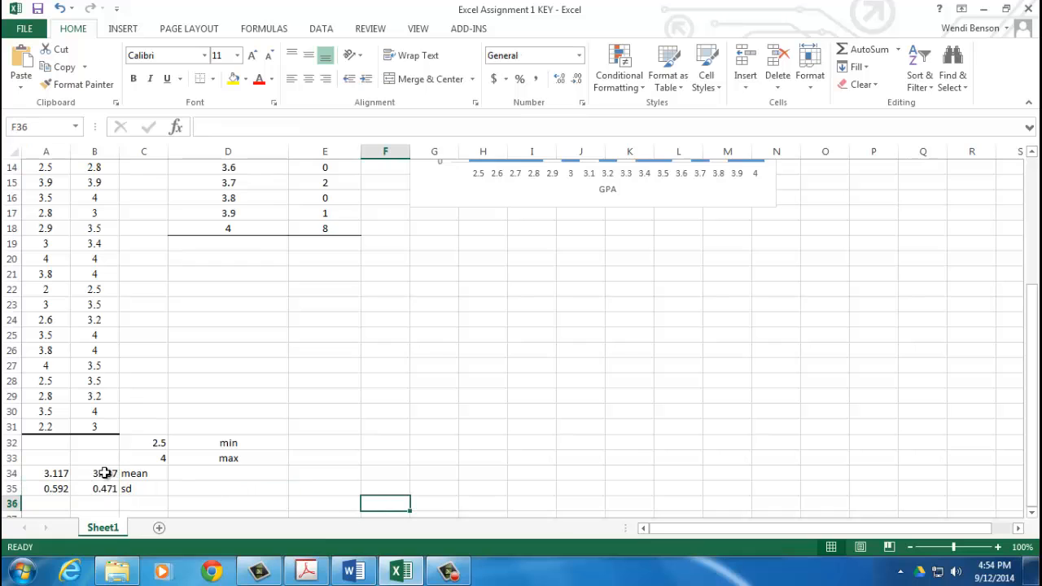
Step: Copy the labelled means and standard deviations in A34:C35 and paste them below question 3 in the EXCEL ASSIGNMENT 1 KEY document in Word
drag(57, 474, 133, 490)
key(ctrl+c)
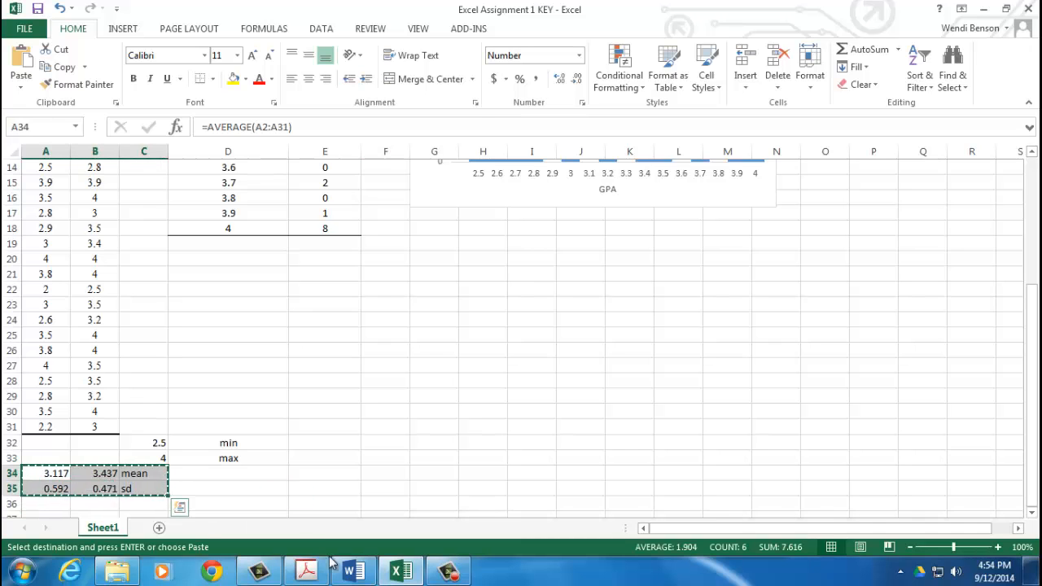
click(355, 573)
click(322, 333)
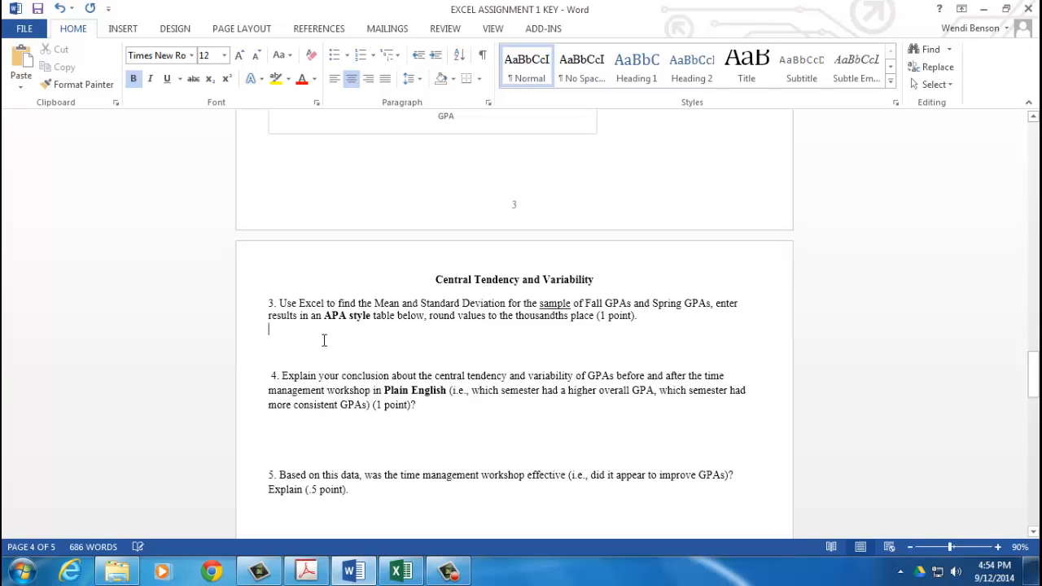
key(ctrl+v)
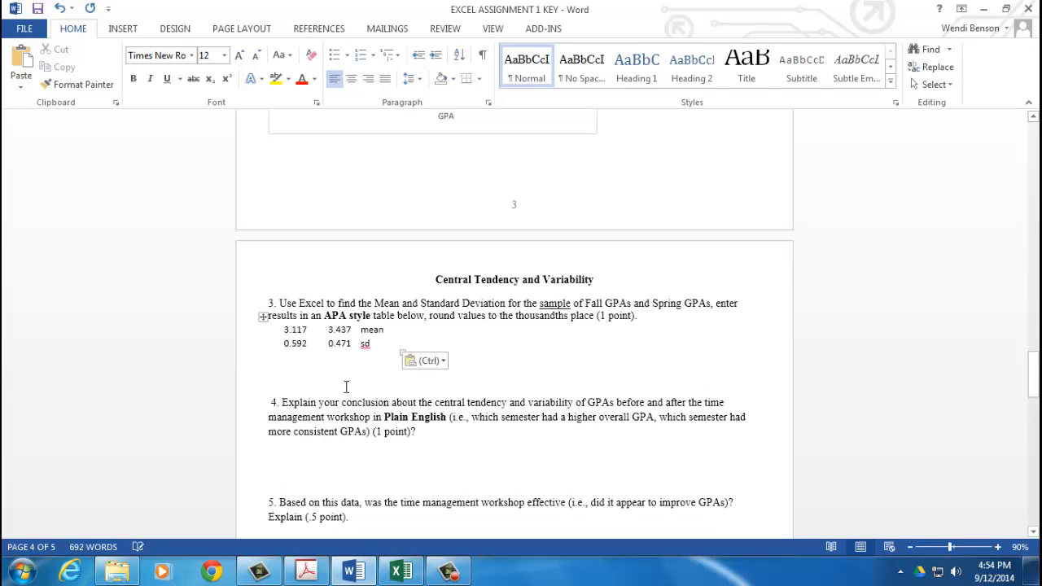
Step: Insert a table with 5 columns and 4 rows below the pasted mean and sd values under question 3
key(Return)
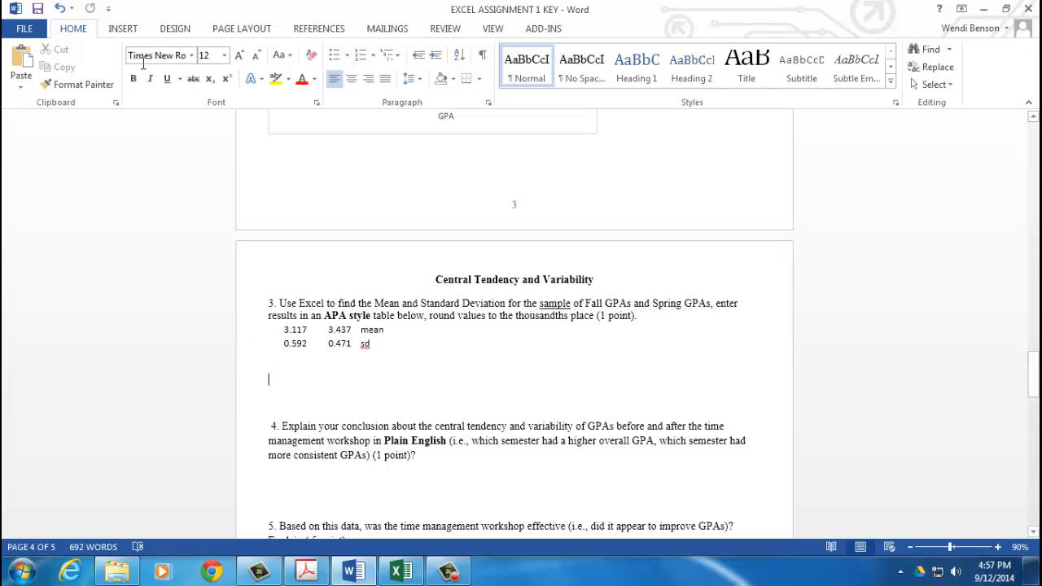
click(123, 31)
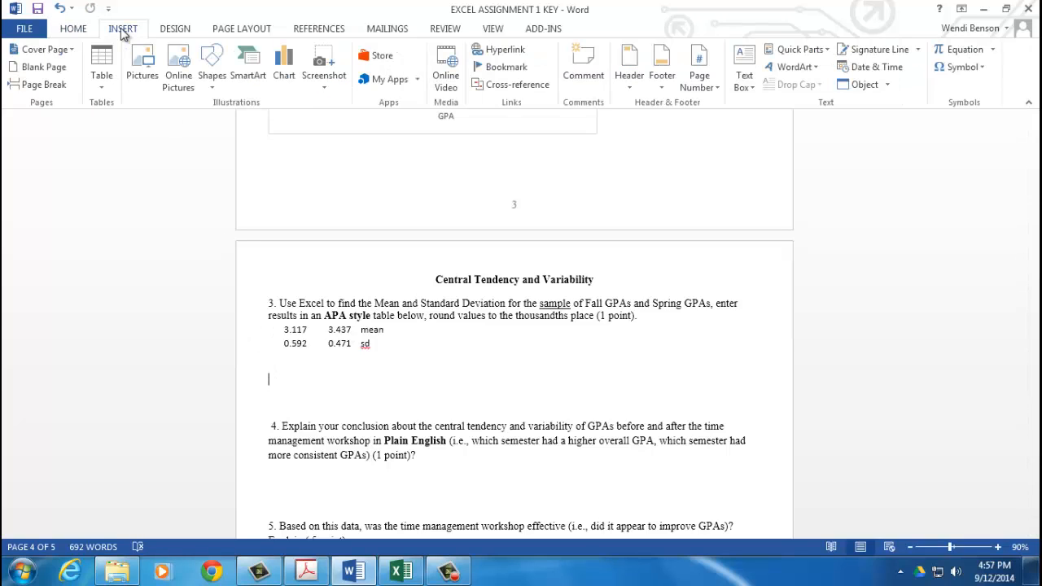
click(104, 75)
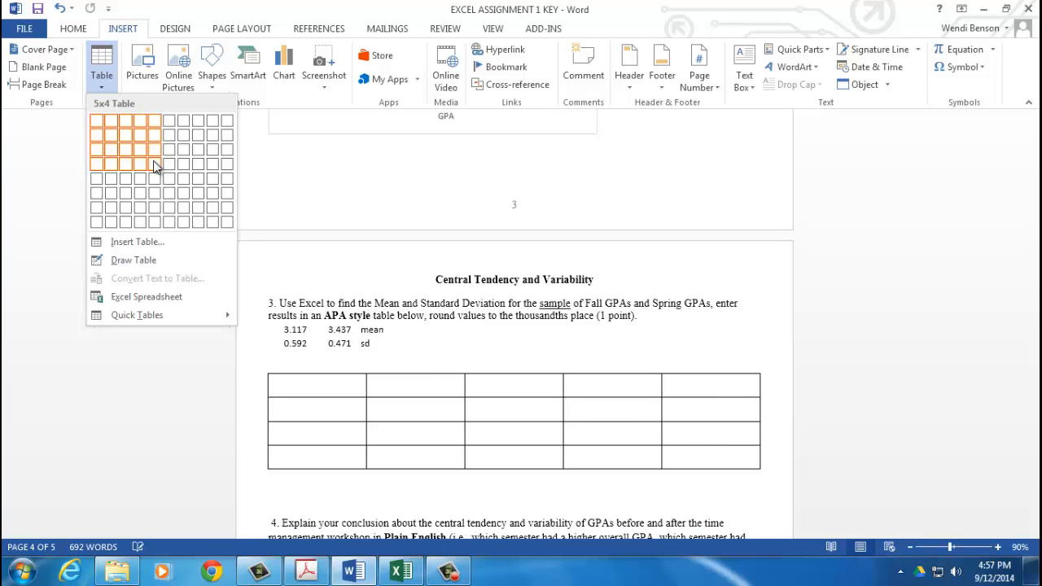
click(155, 244)
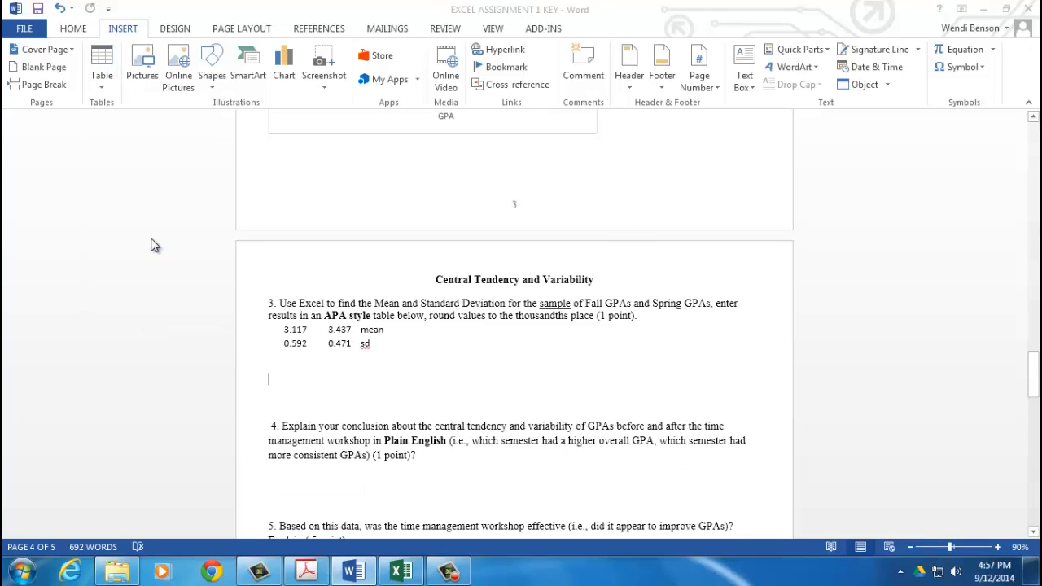
click(597, 229)
click(596, 228)
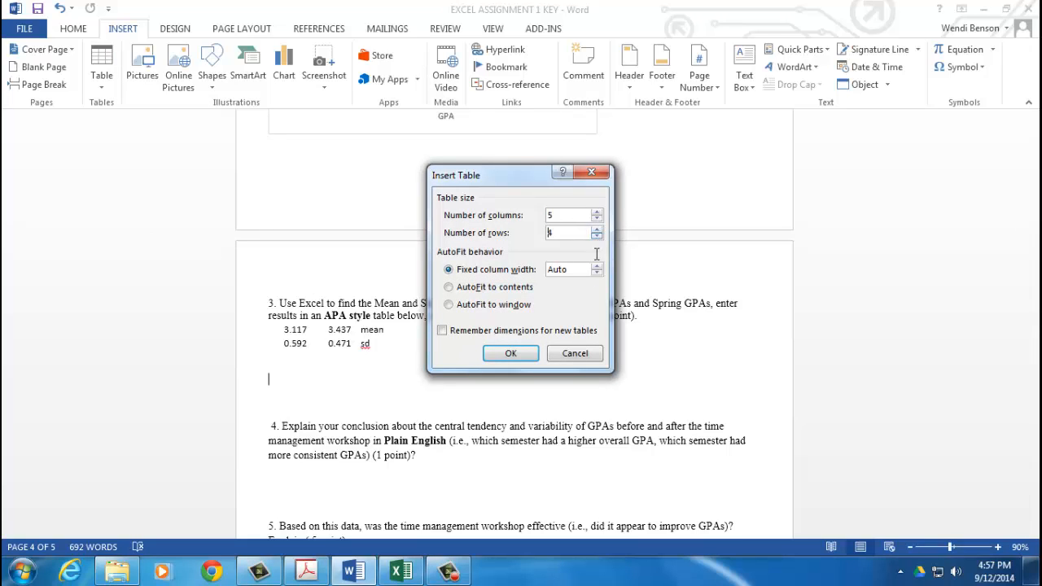
click(510, 353)
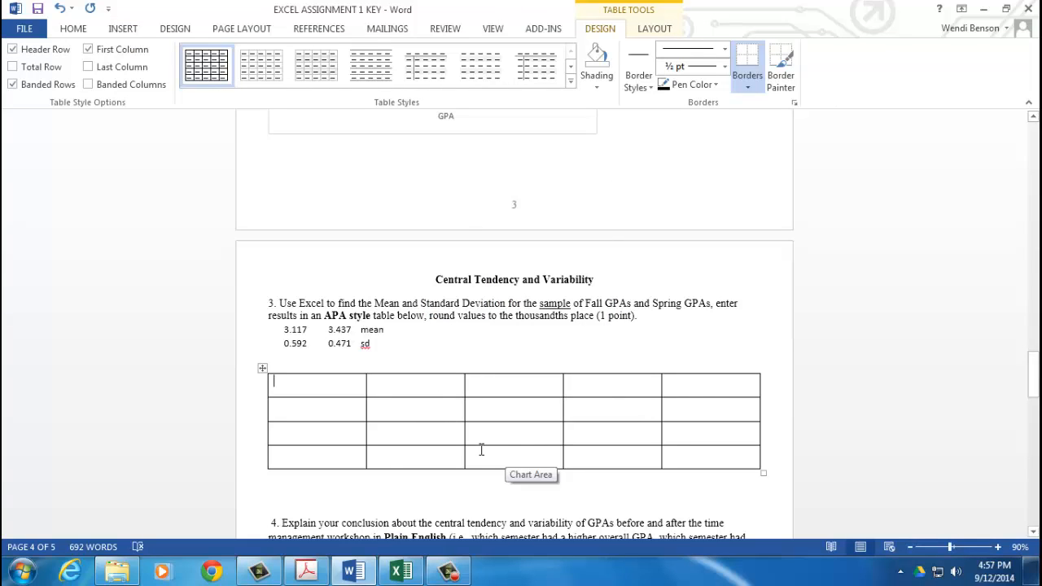
Step: Enter the row labels Variable and GPA in the table's last two rows, with headings M and SD beside Variable
click(655, 29)
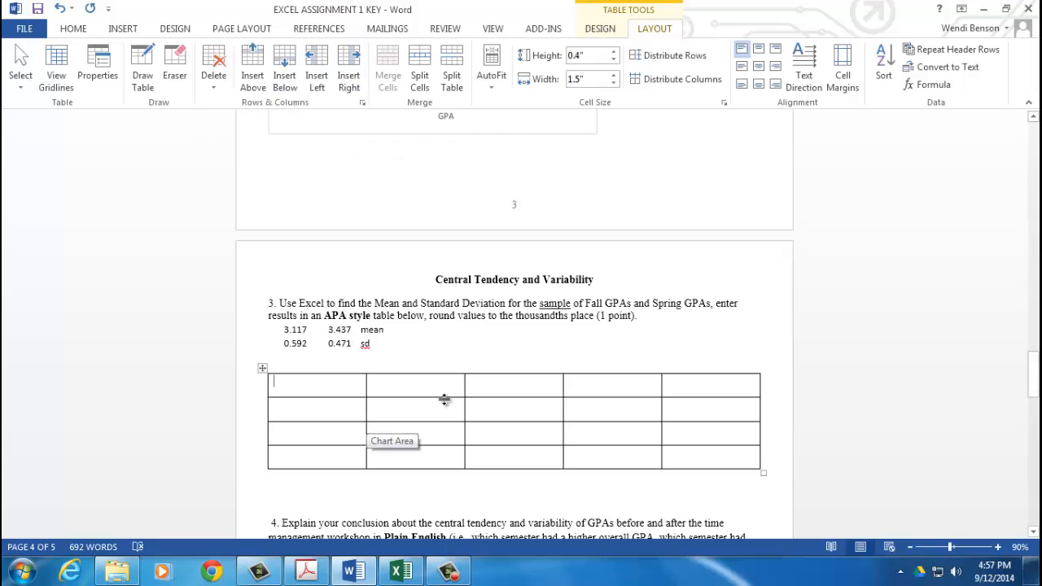
click(331, 429)
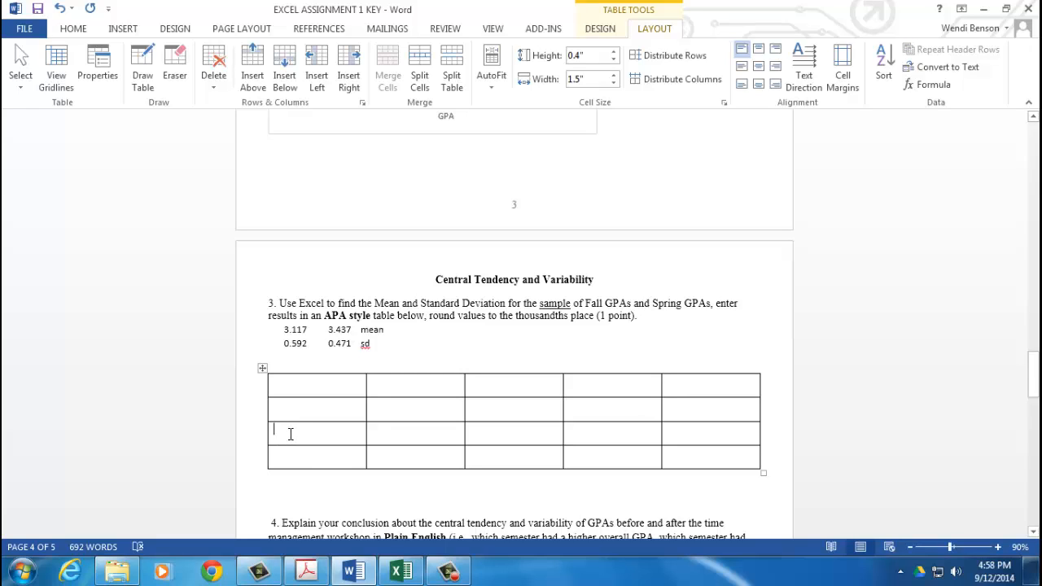
text(Variable)
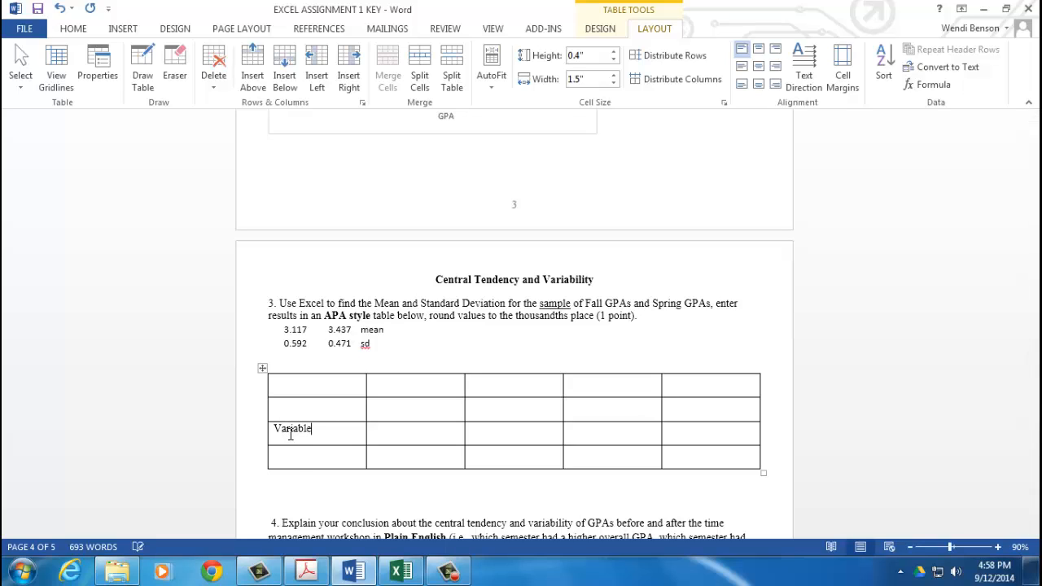
click(292, 458)
text(GPA)
click(412, 439)
text(M)
key(Tab)
text(SD)
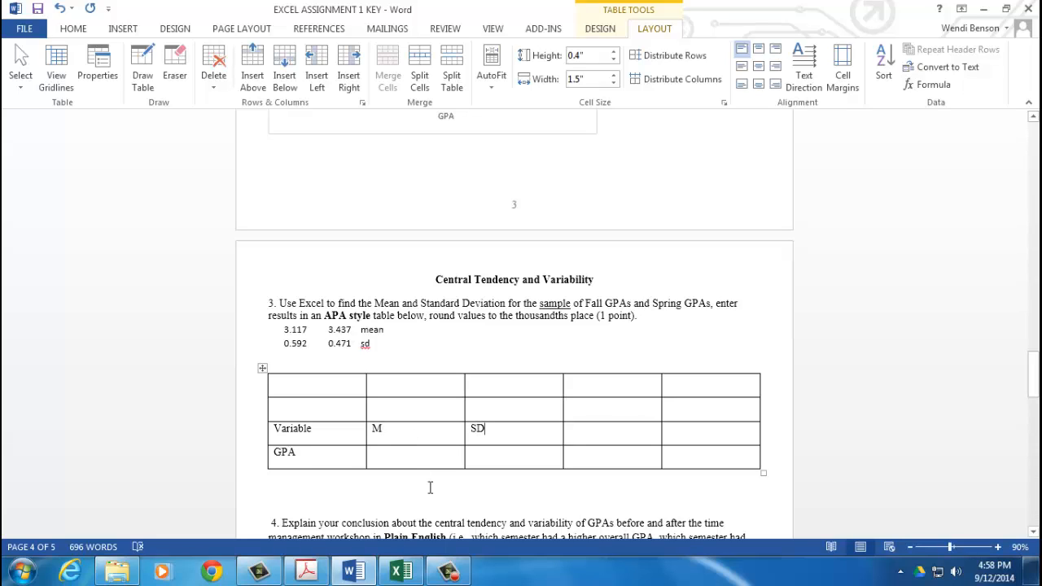
Step: Add a Fall heading above the M and SD labels, and copy those labels into the last two columns under a Spring heading
click(375, 431)
click(390, 413)
text(Fall)
drag(375, 432, 491, 429)
key(ctrl+c)
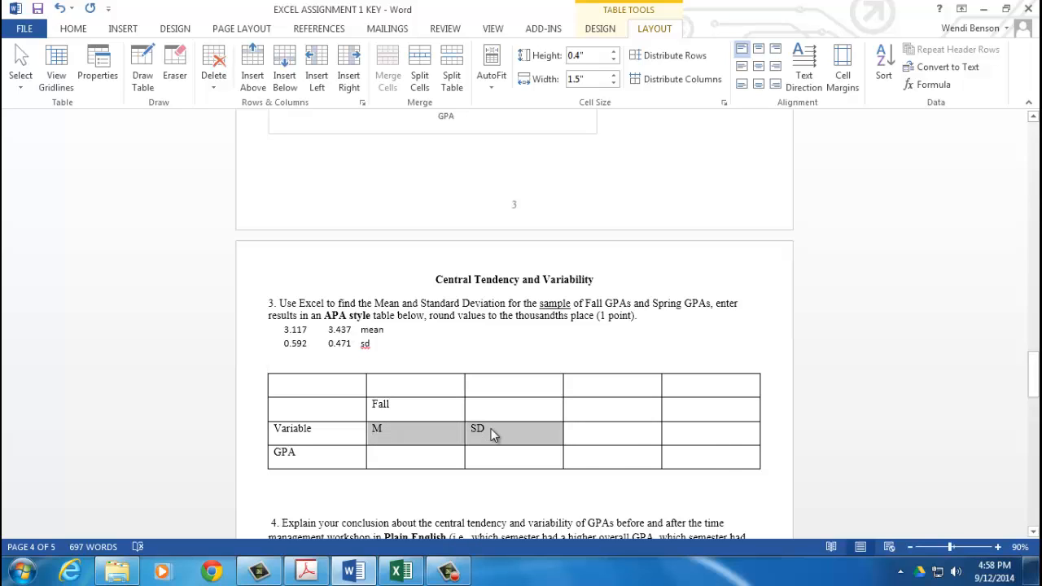
click(642, 435)
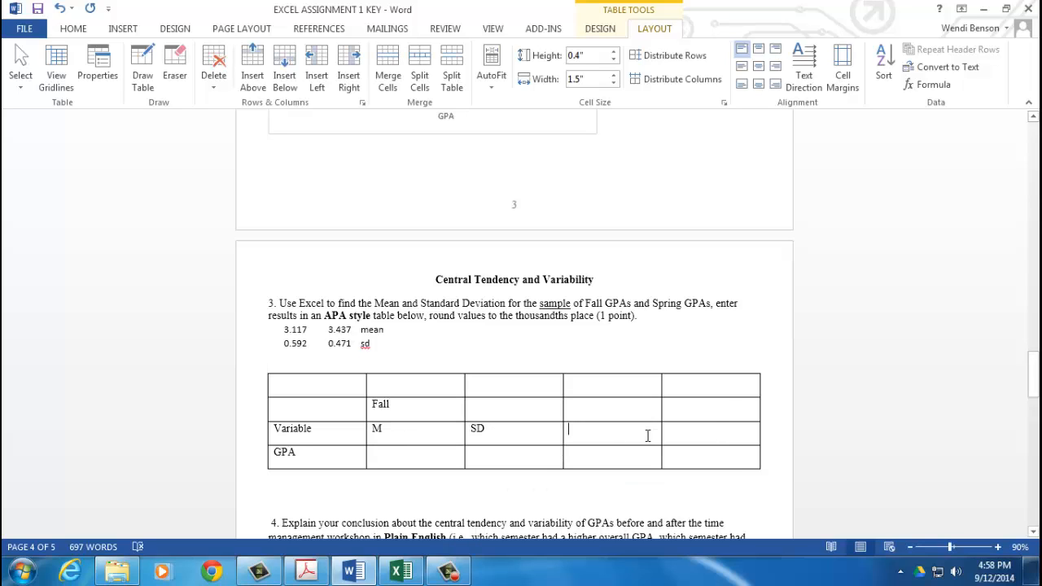
drag(642, 435, 687, 432)
key(ctrl+v)
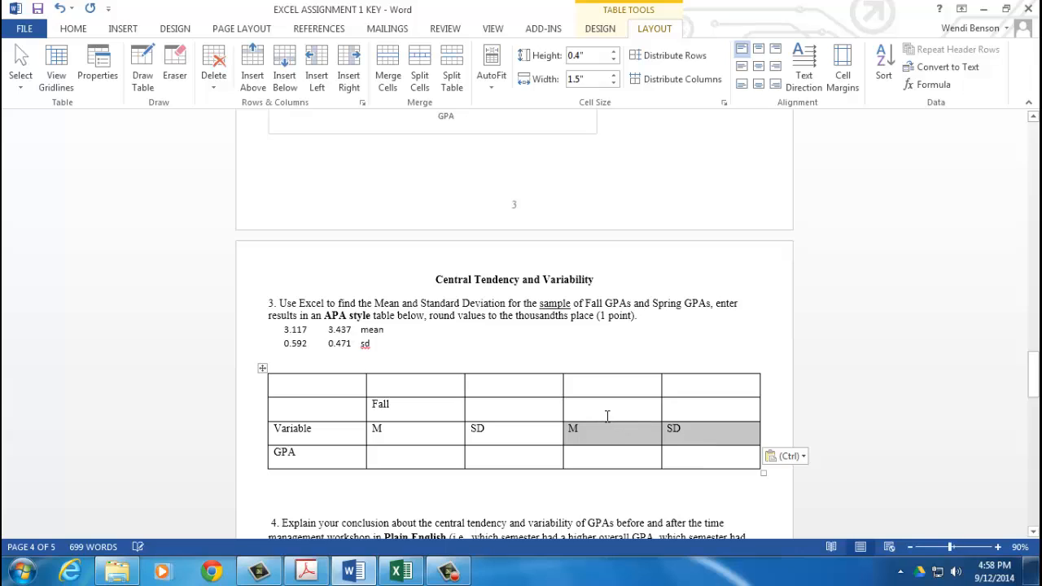
click(604, 410)
text(Spring)
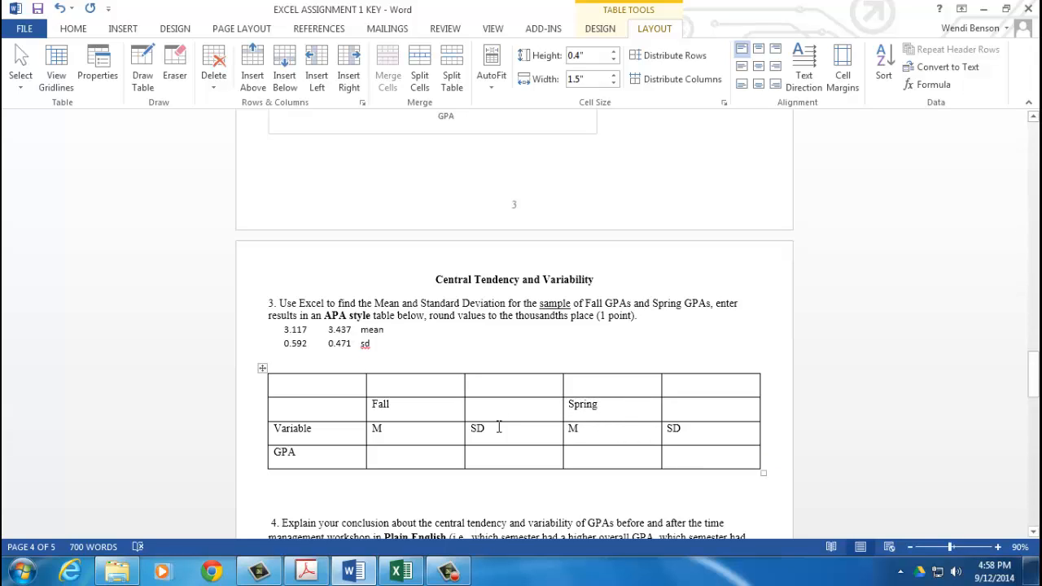
Step: Fill the GPA row with Fall M 3.117 and SD 0.592, and Spring M 3.437 and SD 0.471
click(438, 461)
text(3.11)
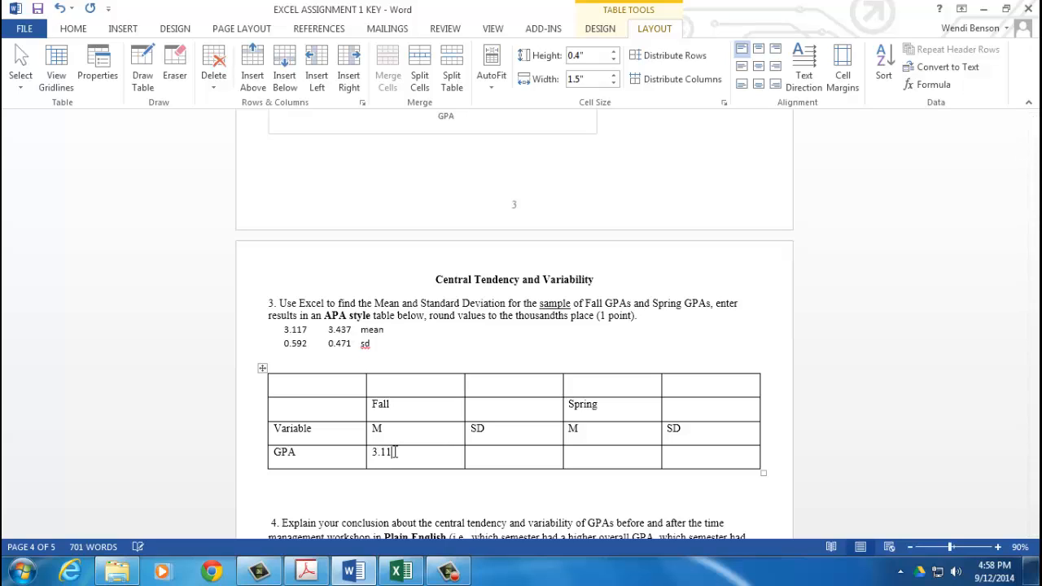
text(7 )
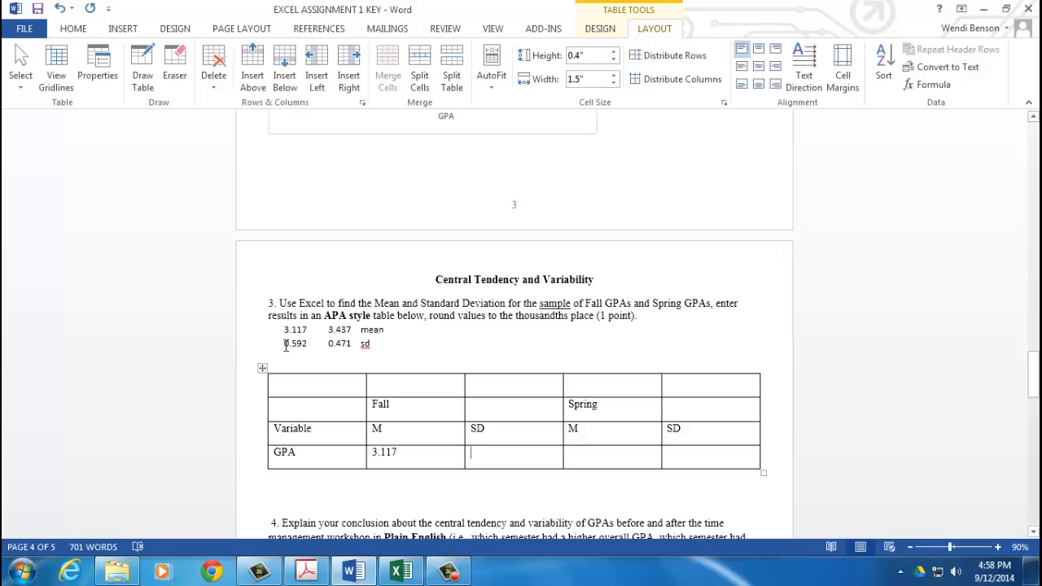
text(.592)
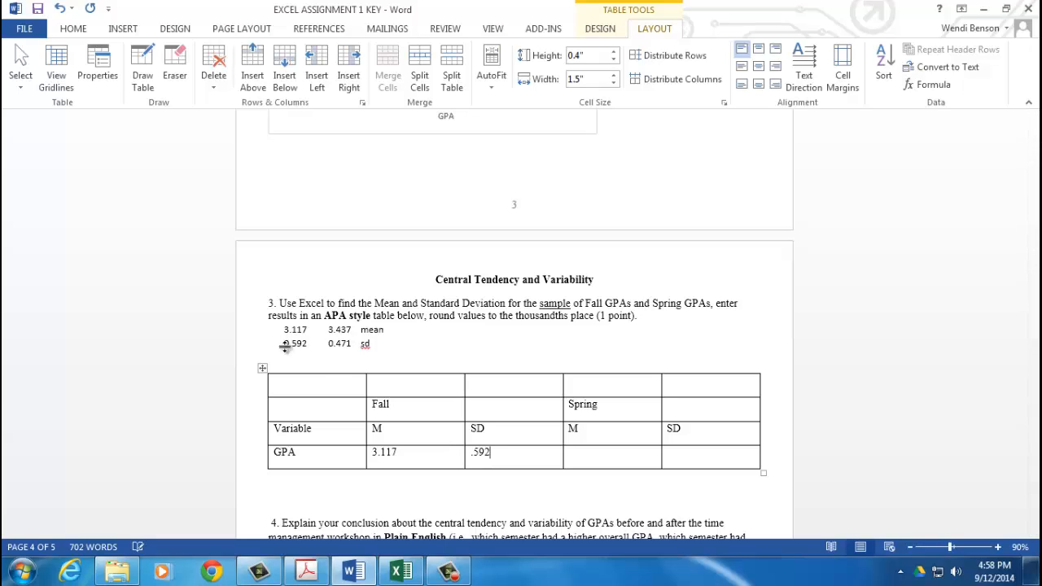
click(471, 453)
text(0)
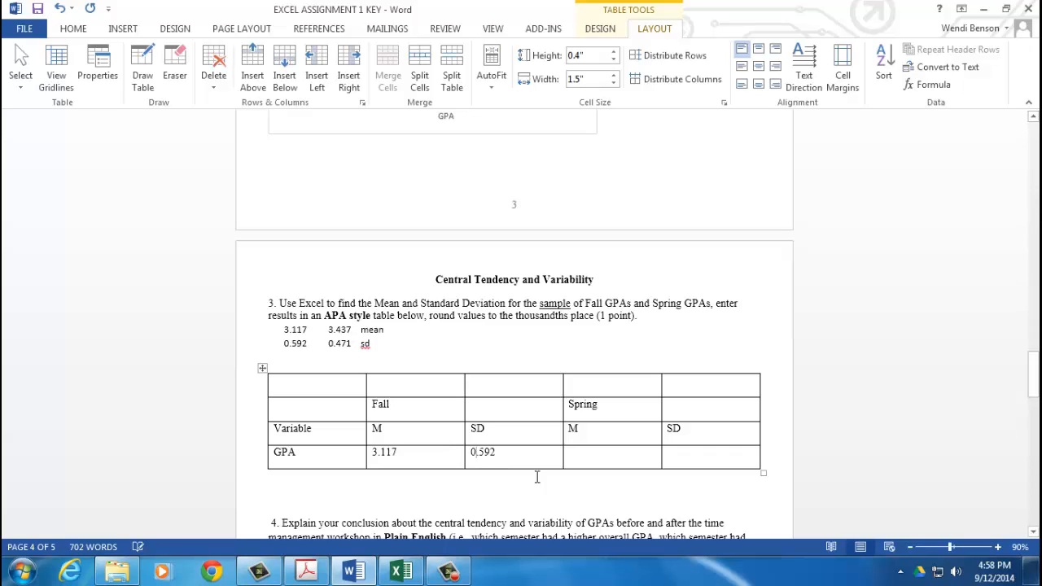
click(598, 450)
text(3.437)
click(702, 454)
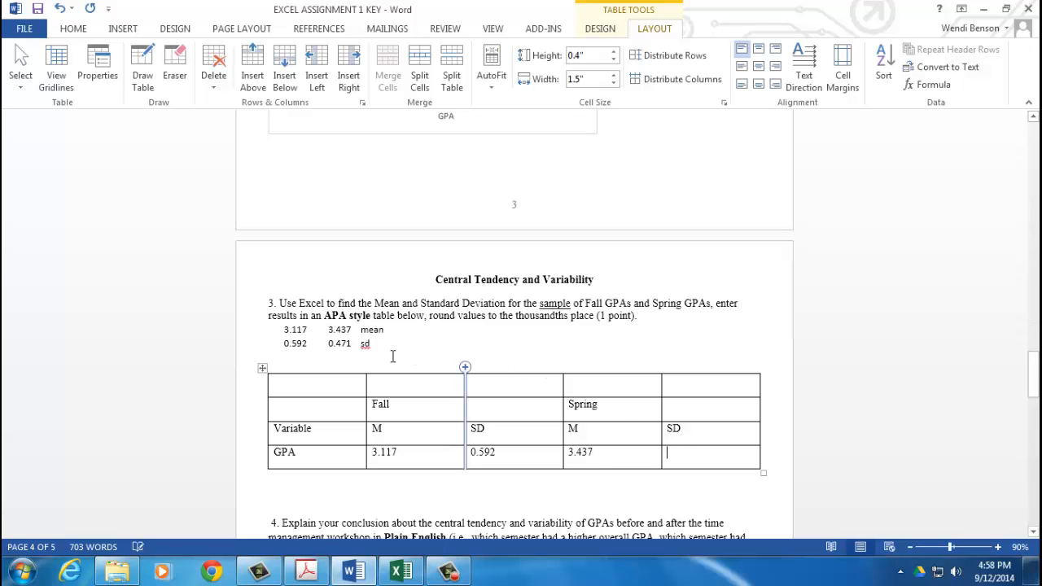
text(.4)
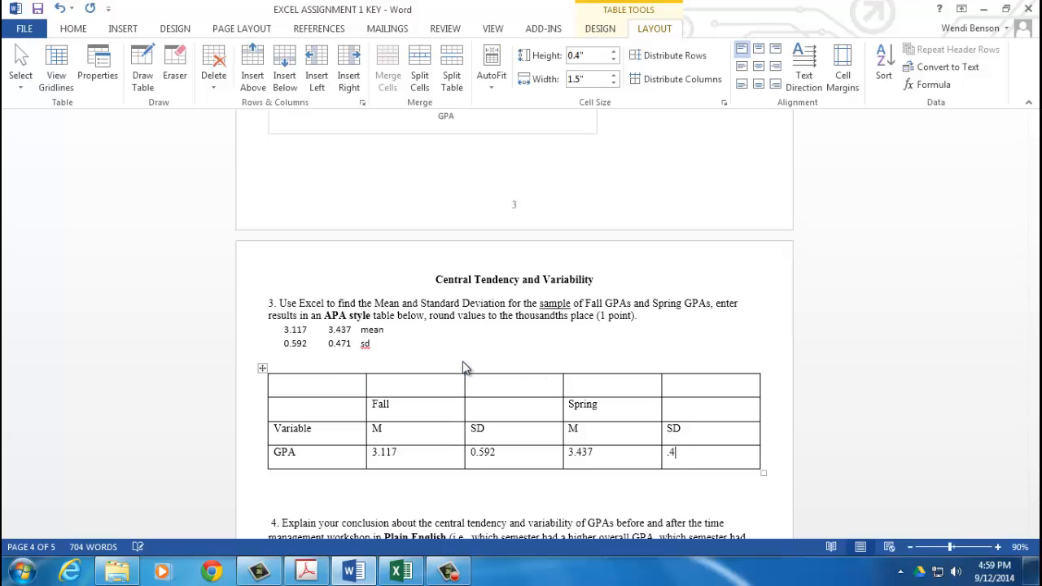
text(0.)
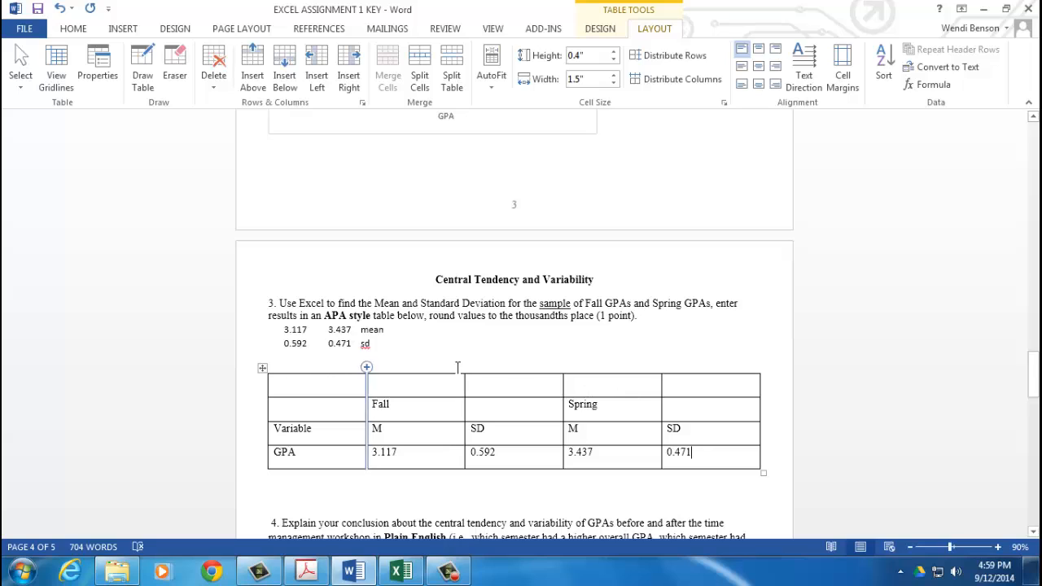
Step: AutoFit the whole GPA table to its contents
mouse_move(319, 385)
mouse_down()
mouse_move(600, 407)
mouse_move(710, 453)
mouse_up()
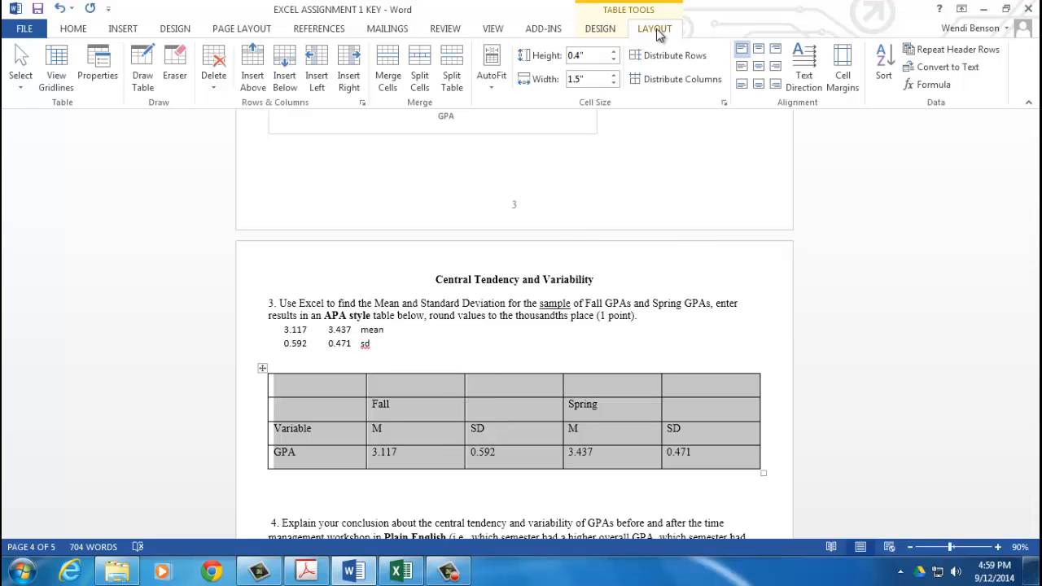
click(491, 85)
click(501, 103)
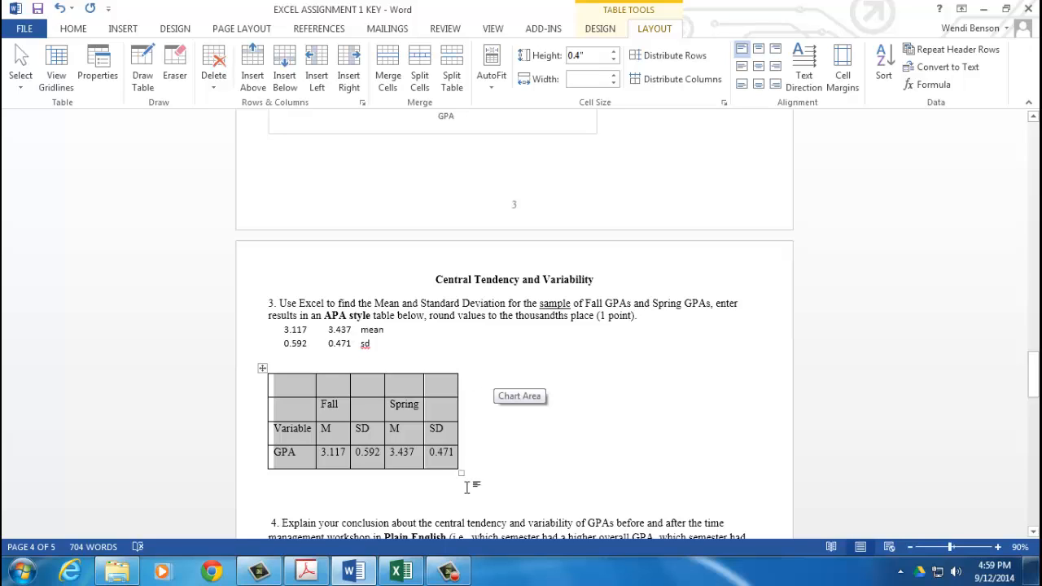
click(423, 454)
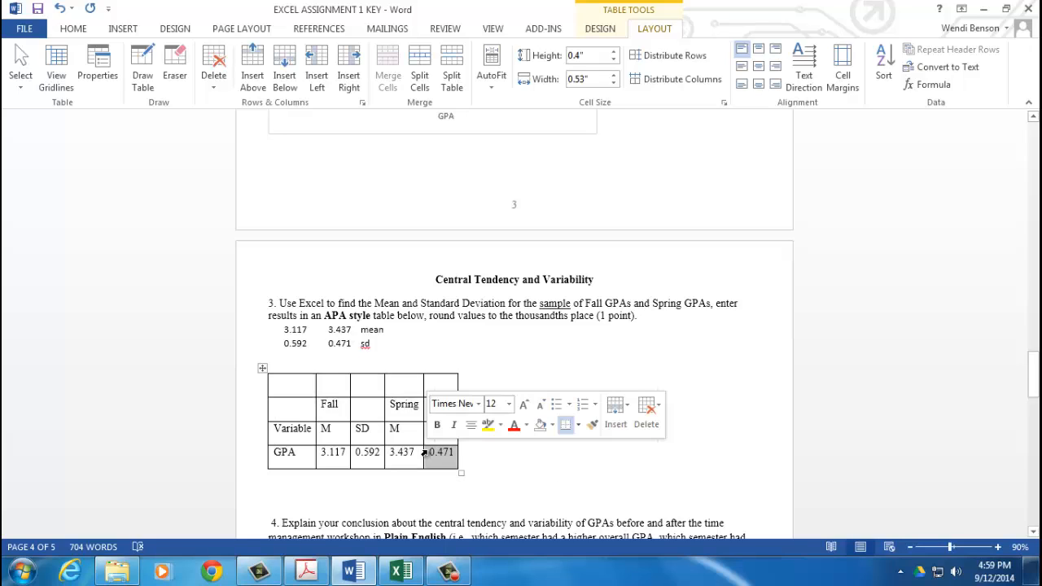
Step: Merge the Fall and Spring heading cells each with the empty cell beside them so they span their M and SD columns
click(343, 408)
drag(343, 409, 366, 408)
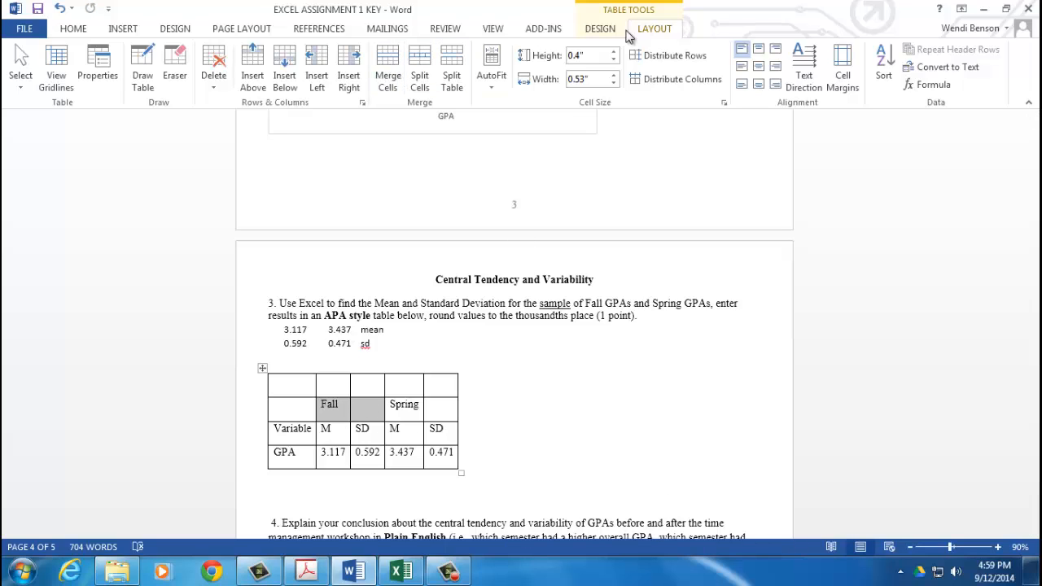
click(388, 69)
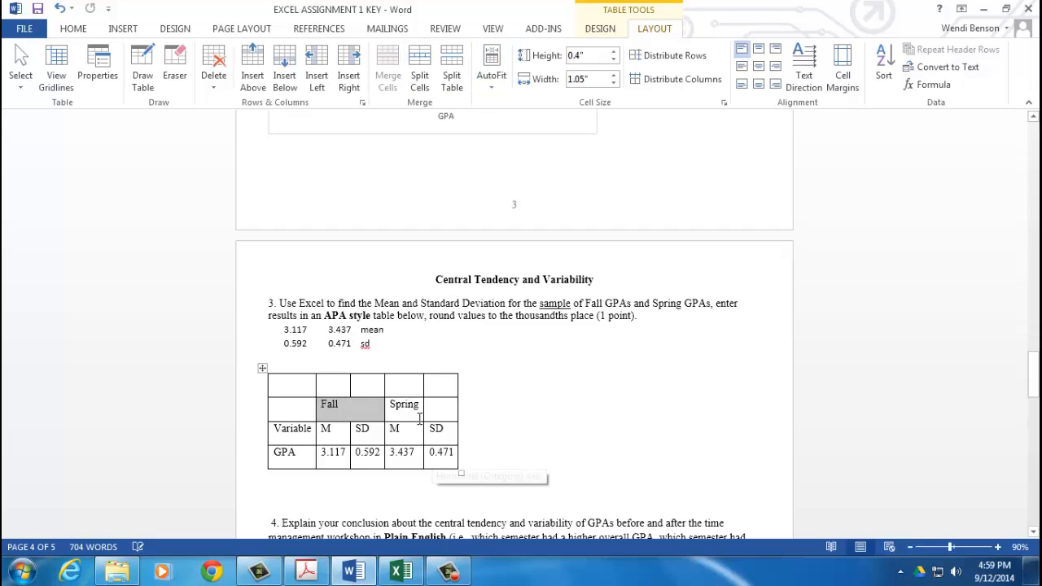
drag(408, 407, 433, 405)
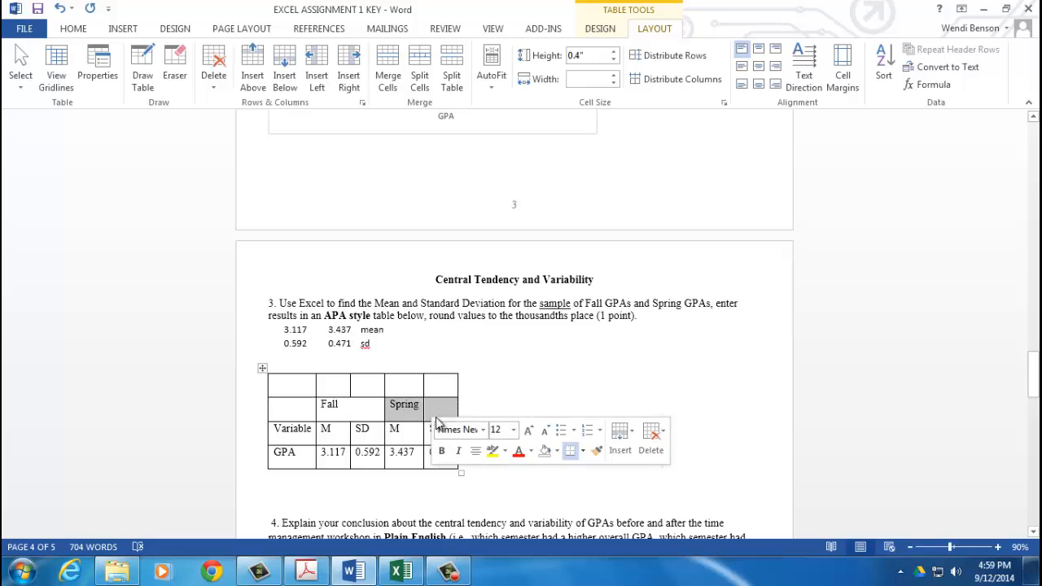
click(388, 70)
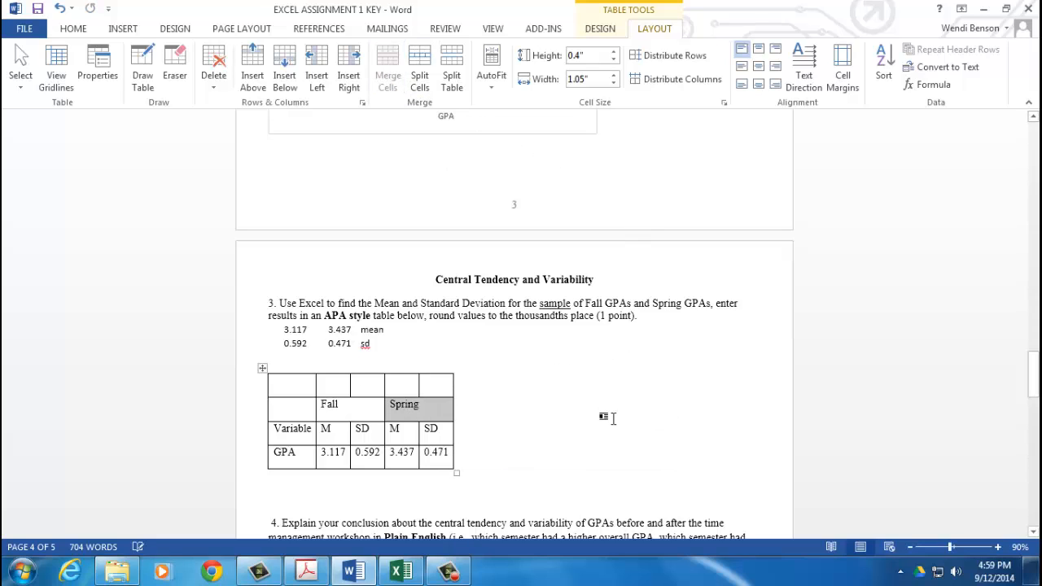
click(607, 417)
Step: Merge all the cells of the table's empty first row into one title cell
click(312, 384)
drag(318, 384, 431, 387)
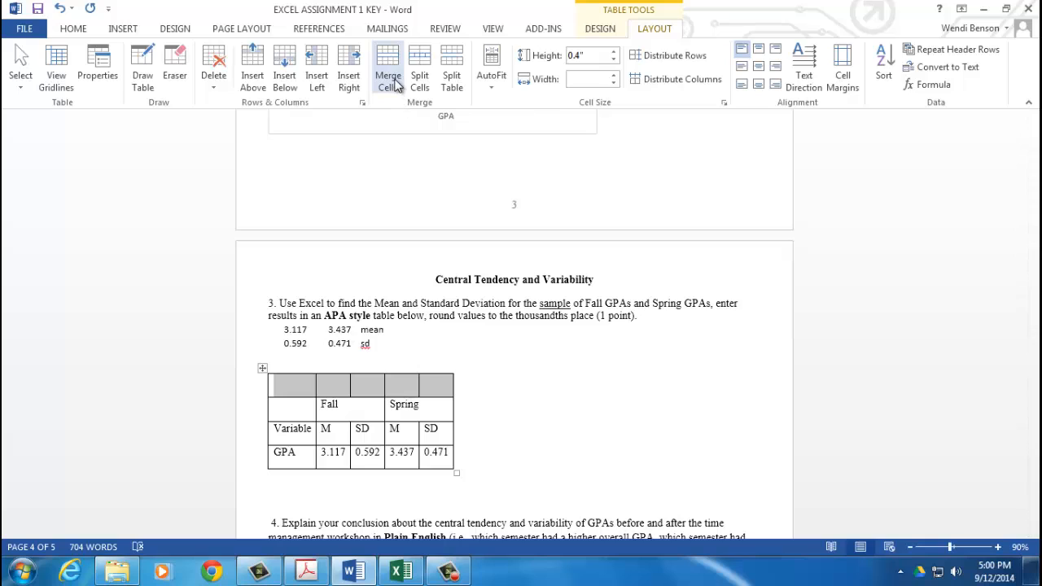
click(395, 83)
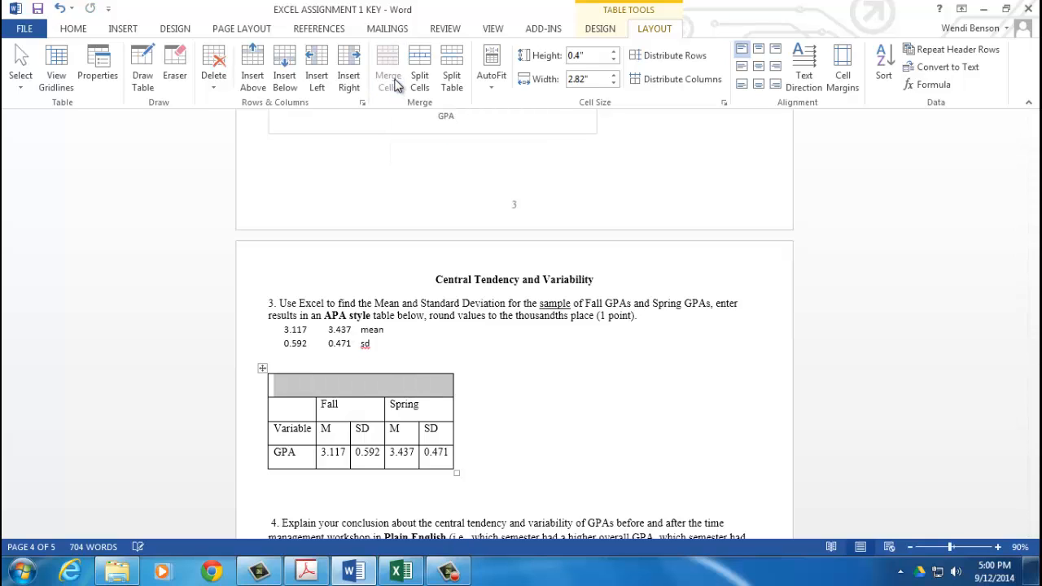
Step: Enter Table 1 in the merged title cell, with the italic title Descriptive Statistics for Fall and Spring GPA on the line below
click(325, 381)
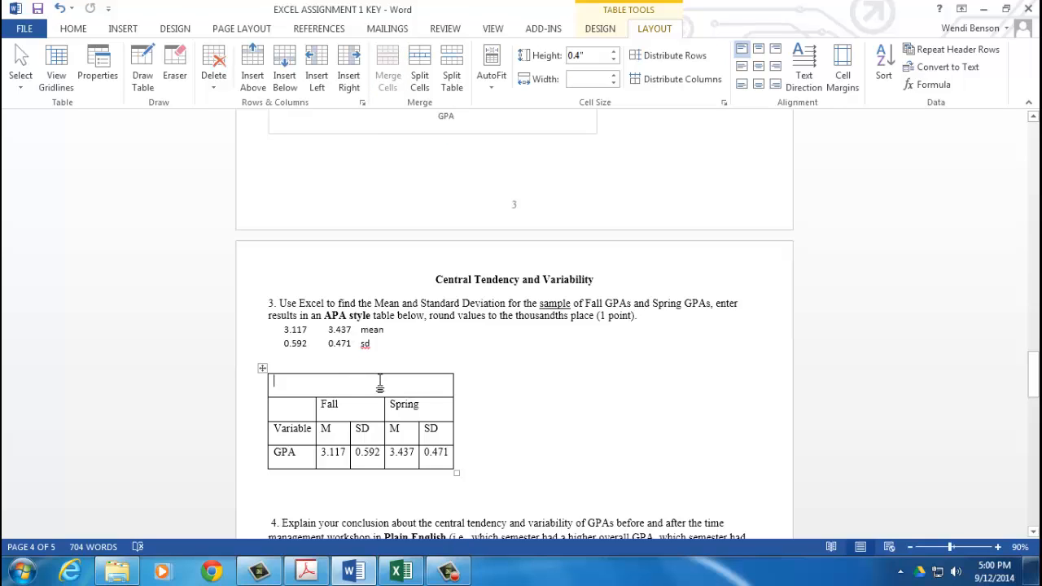
text(Table)
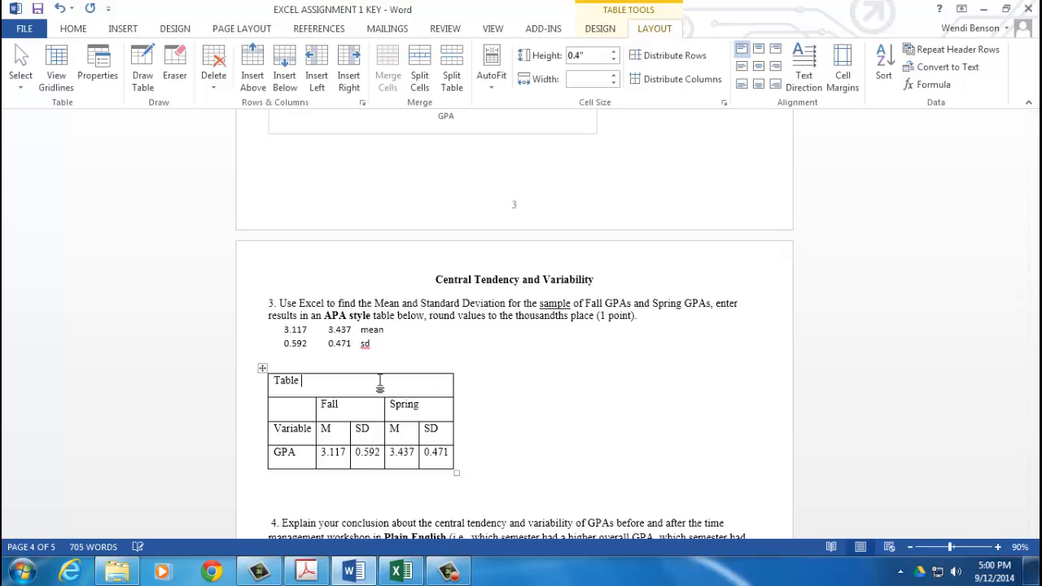
text( 1)
key(Return)
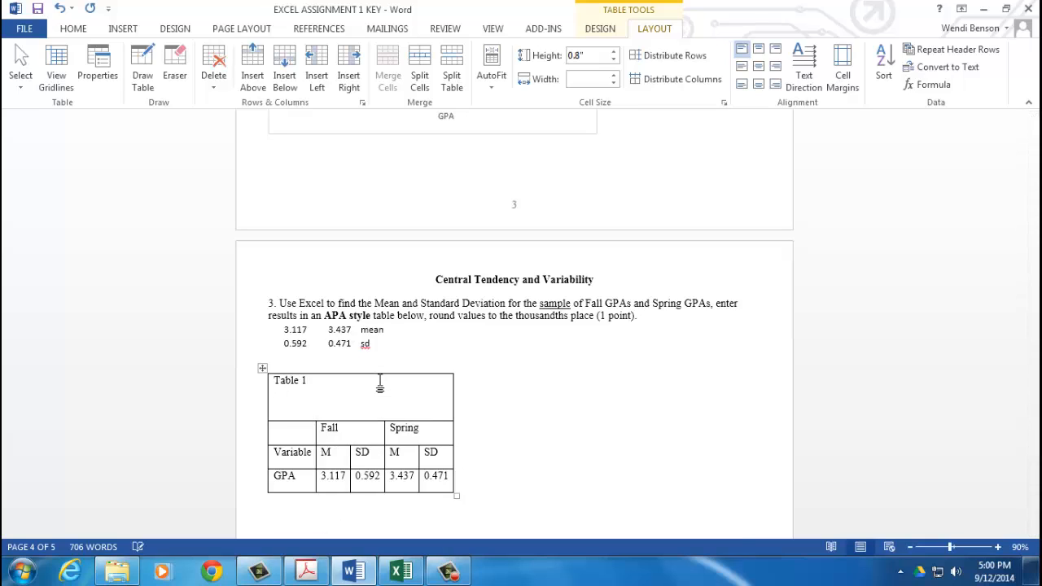
key(ctrl+i)
text(and Spring GPA)
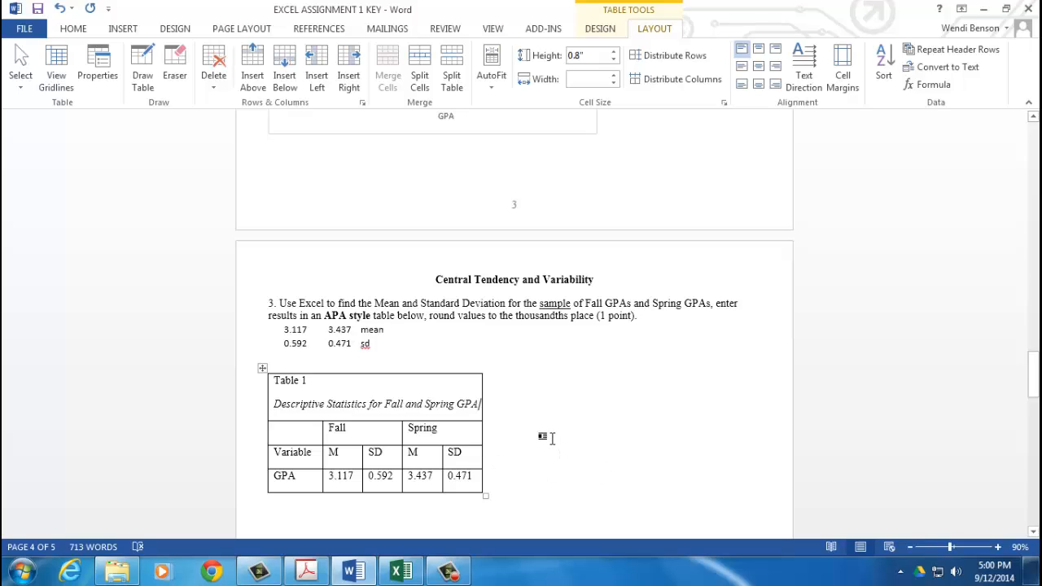
Step: Italicize the M and SD column headings under Fall and Spring
drag(329, 453, 461, 460)
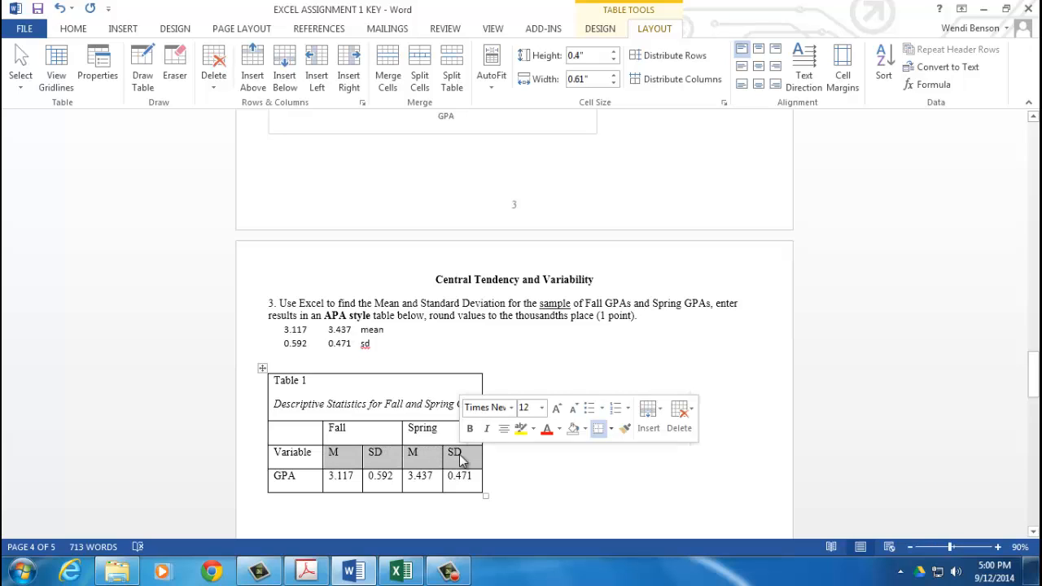
key(ctrl+i)
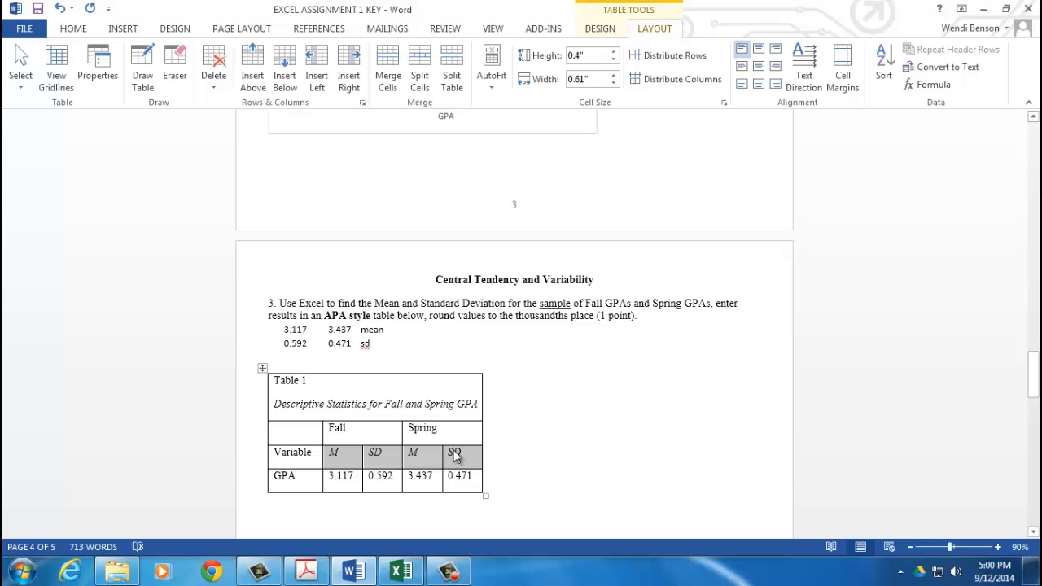
click(75, 29)
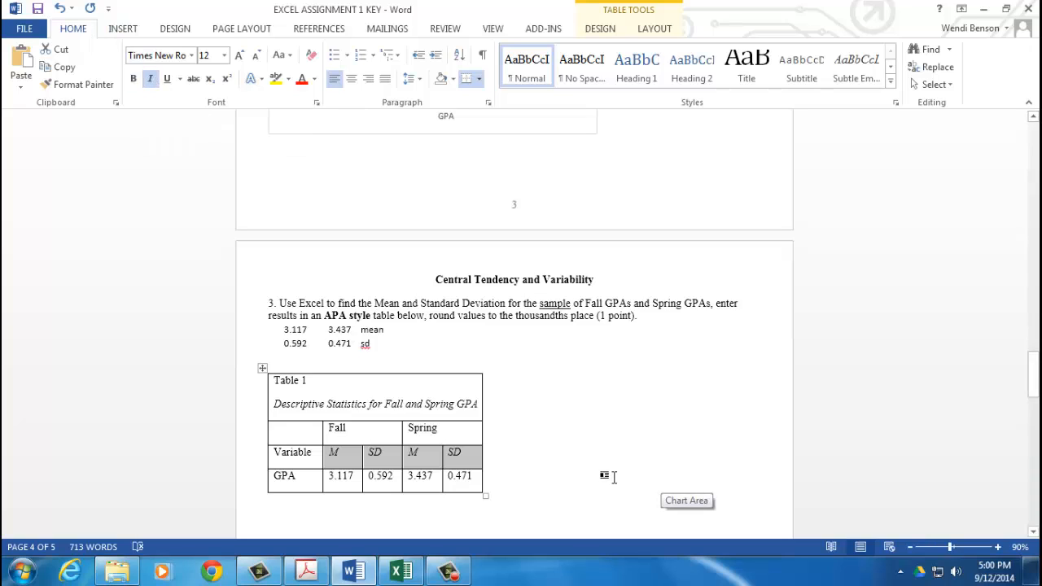
click(610, 440)
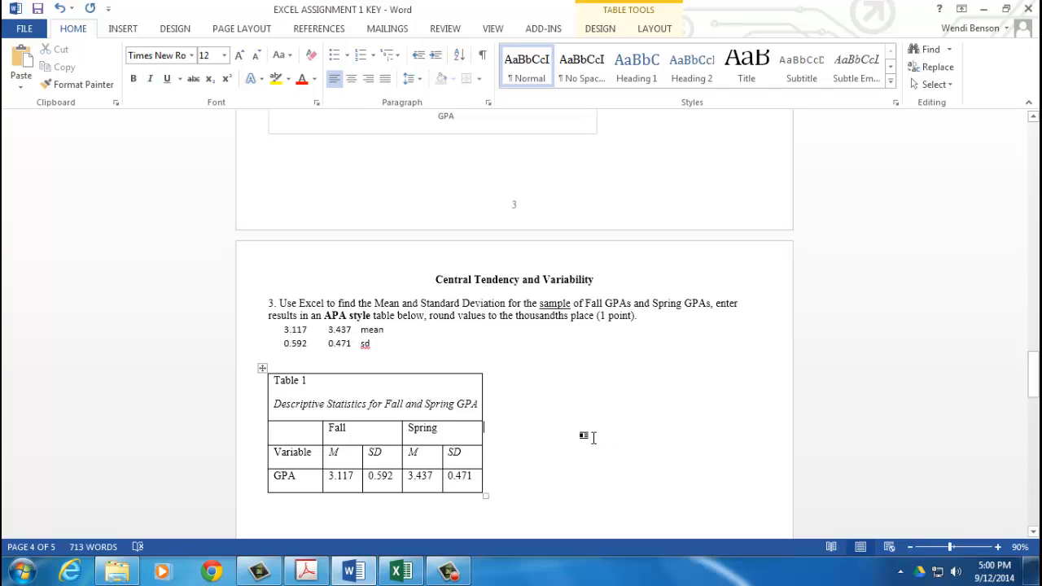
Step: Center the Fall and Spring headings, their M and SD labels, and the GPA values in their cells
drag(329, 423, 455, 478)
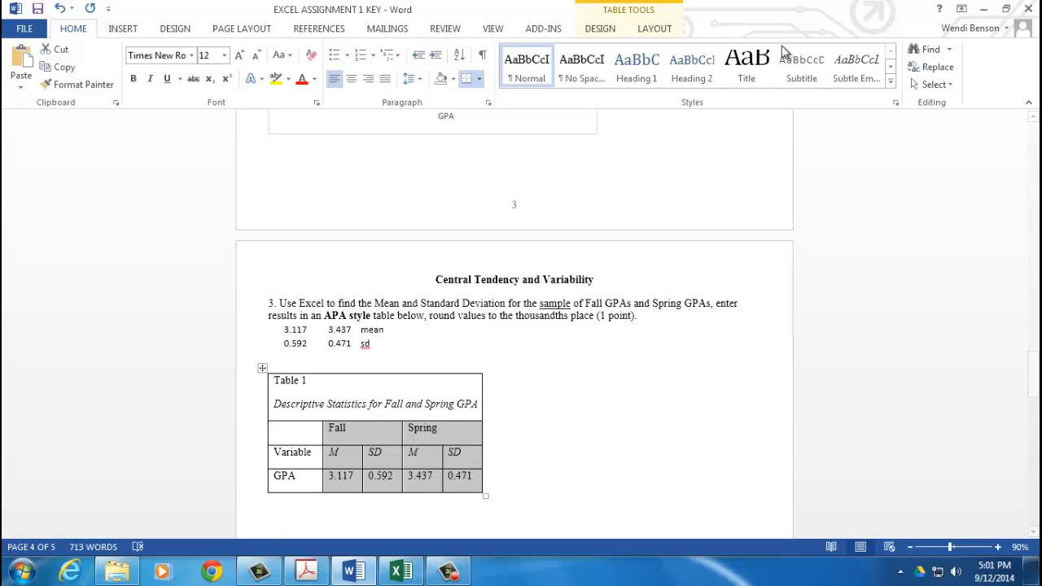
click(655, 29)
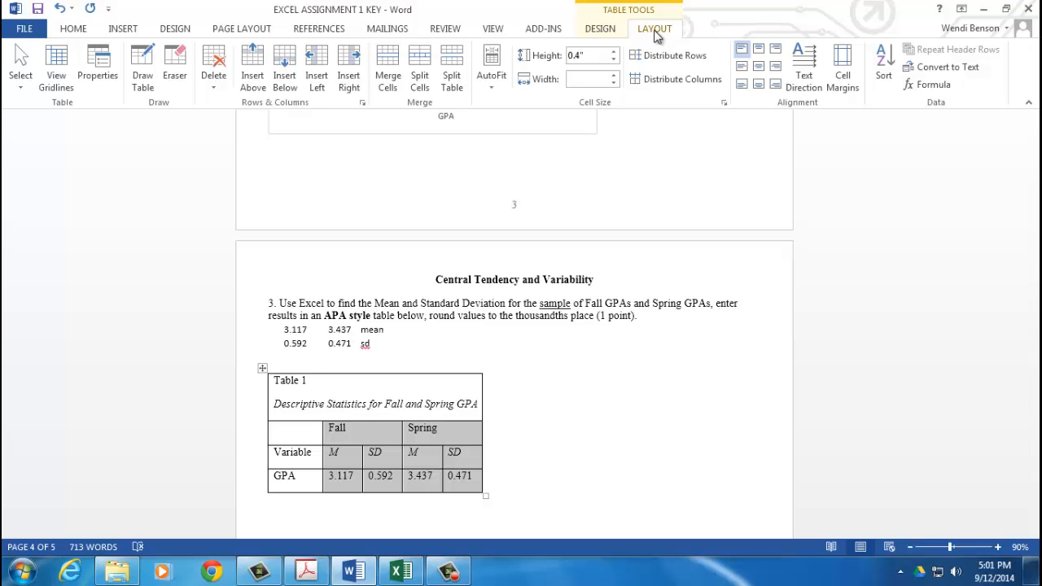
click(759, 70)
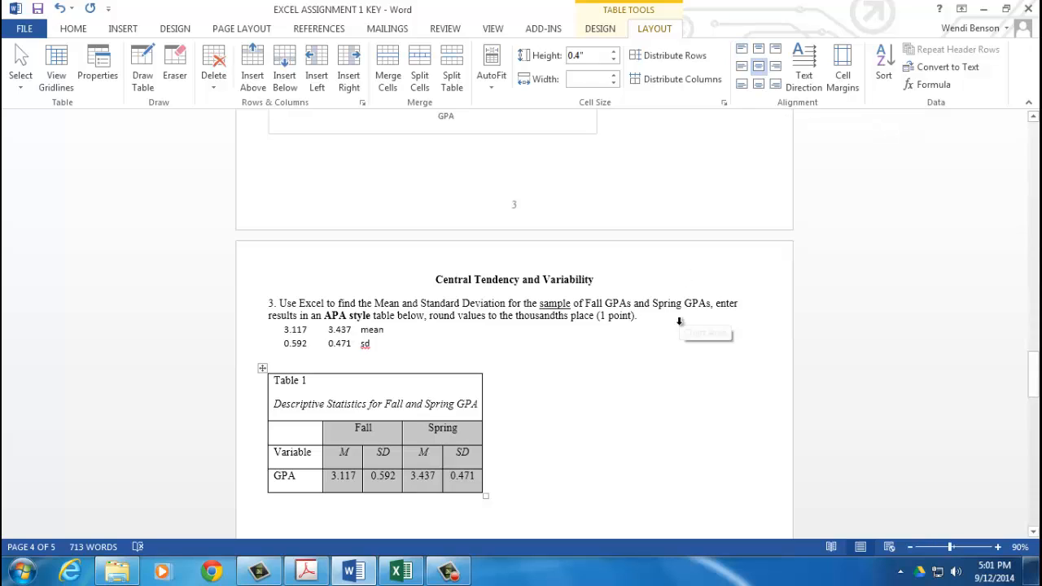
click(560, 432)
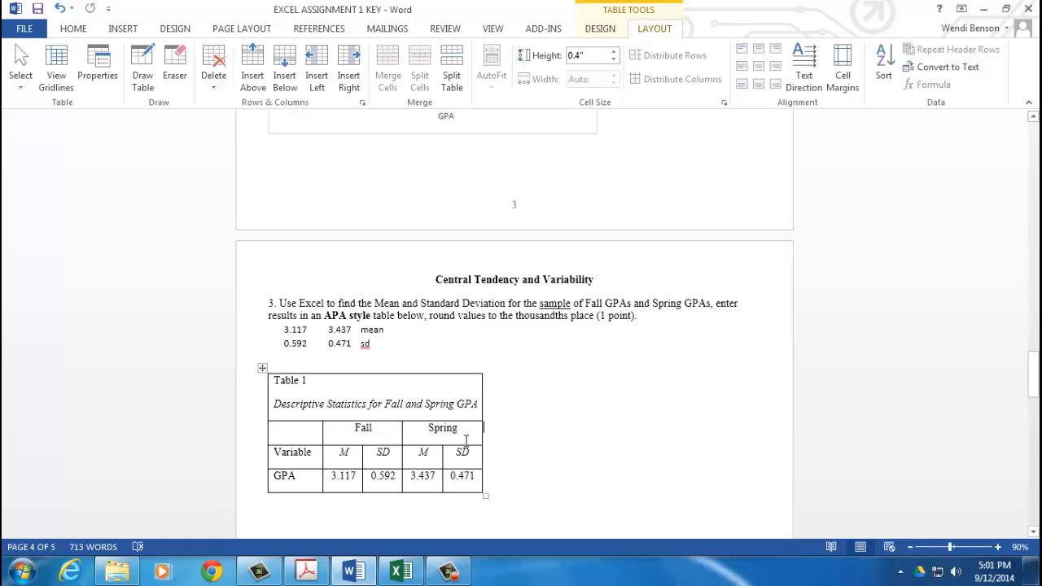
Step: Remove all borders from the whole GPA table
click(263, 371)
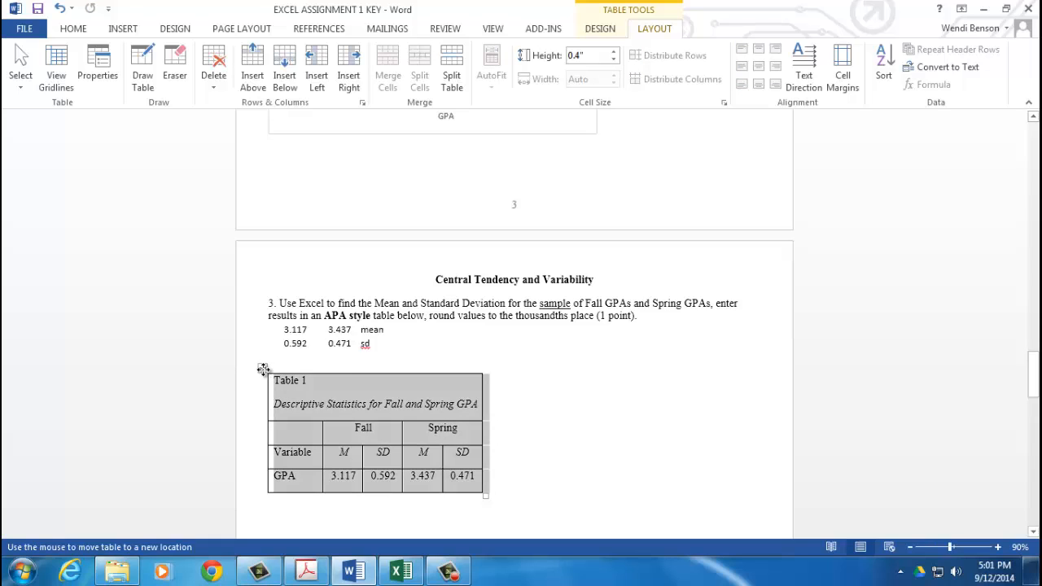
click(598, 29)
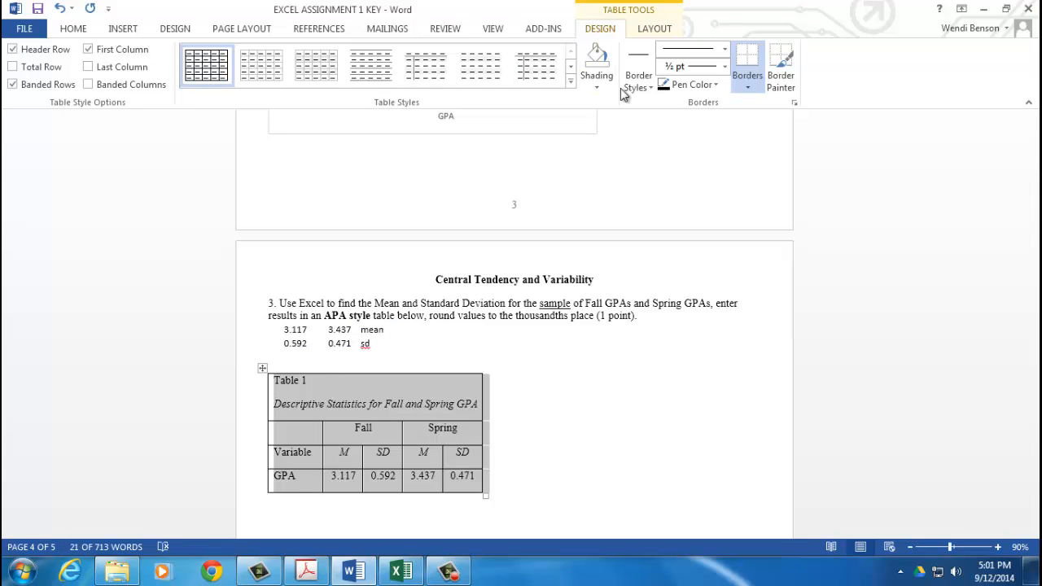
click(755, 93)
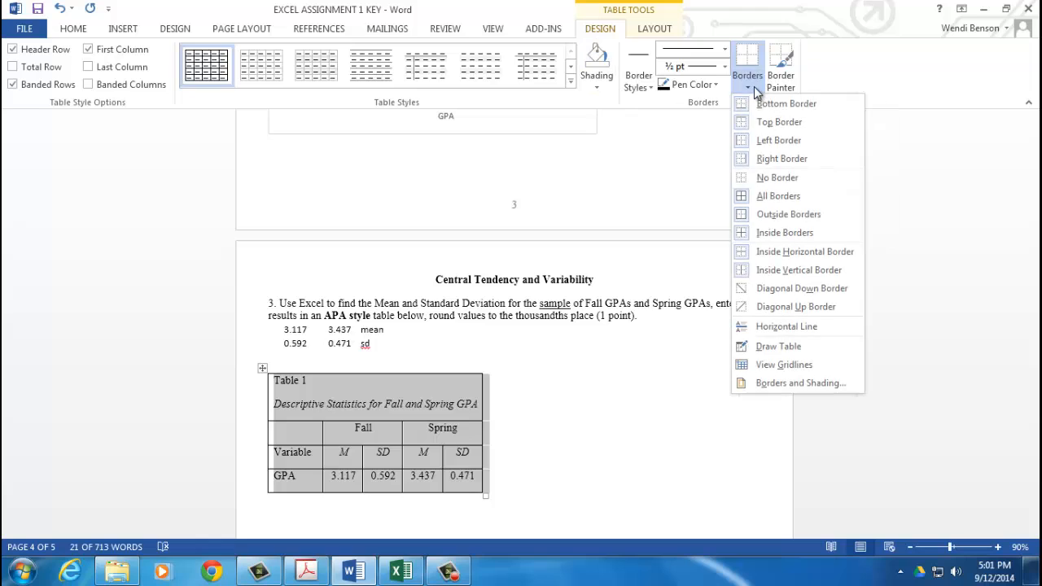
click(772, 179)
click(583, 421)
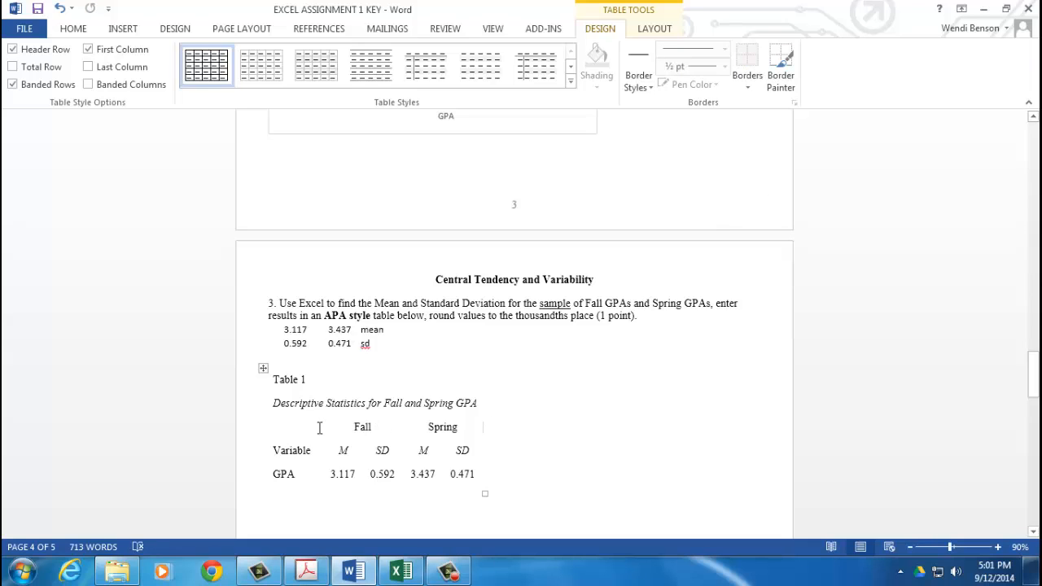
Step: Add a bottom border and a top border to the two heading rows, from the Fall/Spring row through the Variable row
click(235, 428)
drag(236, 441, 240, 459)
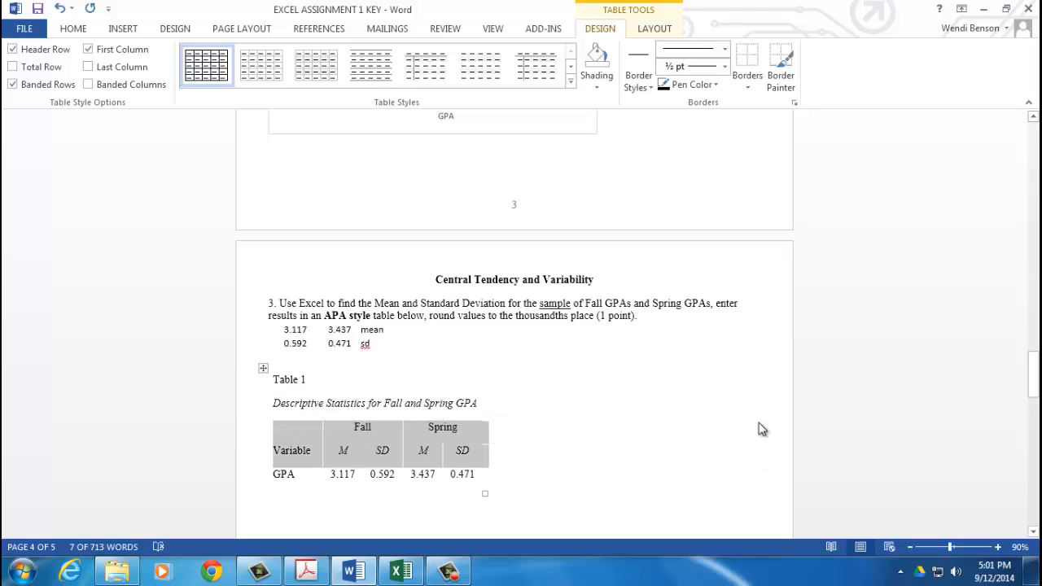
click(756, 80)
click(762, 104)
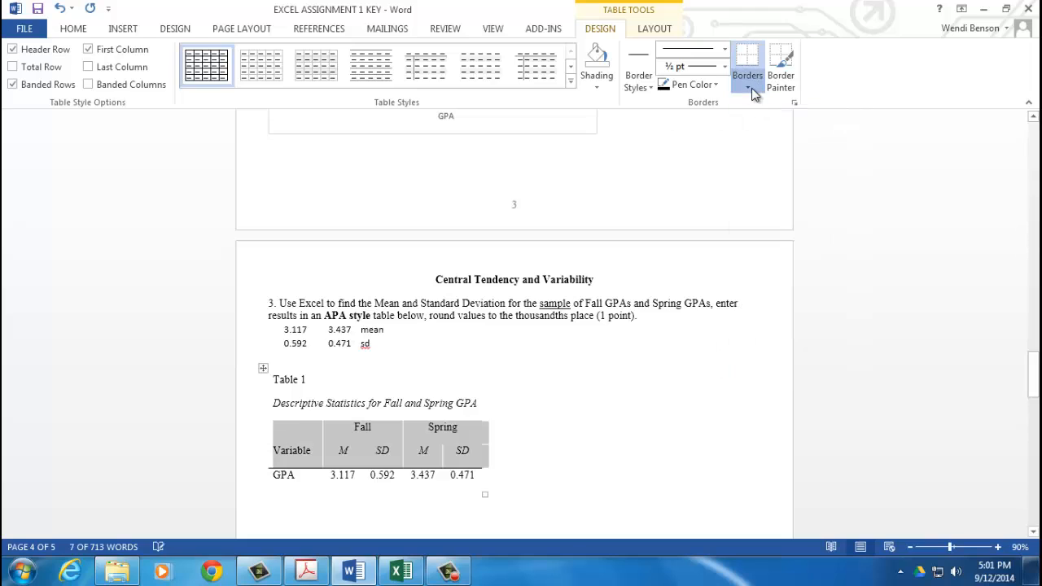
click(751, 88)
click(754, 122)
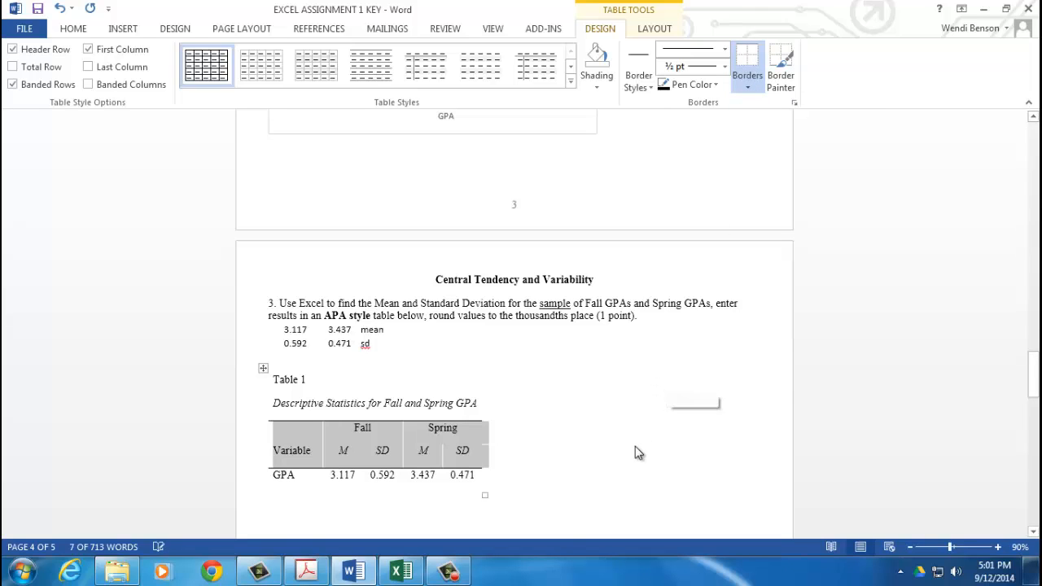
click(570, 475)
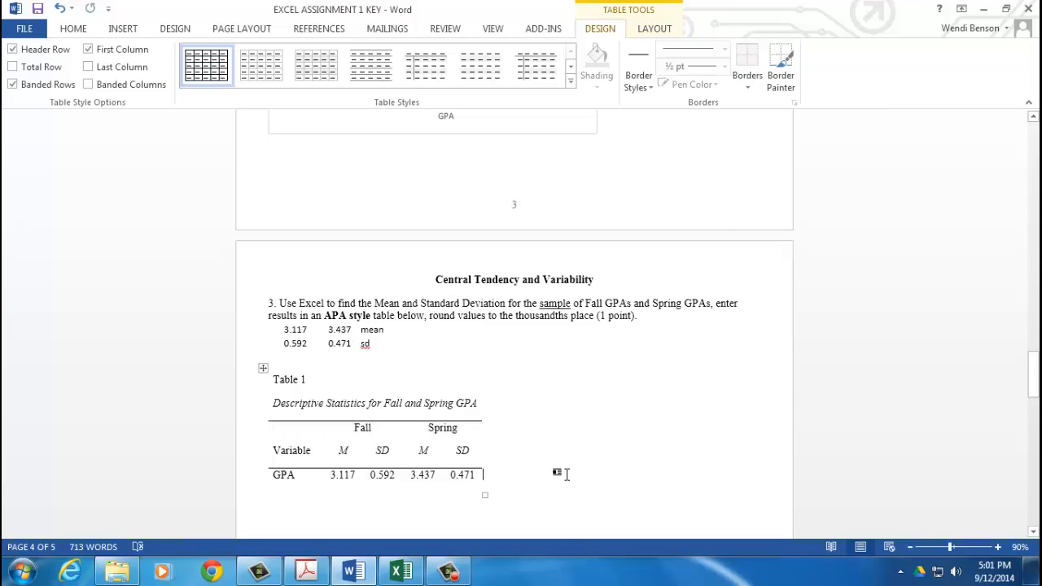
Step: Apply the No Spacing style to the entire table
drag(280, 428, 342, 428)
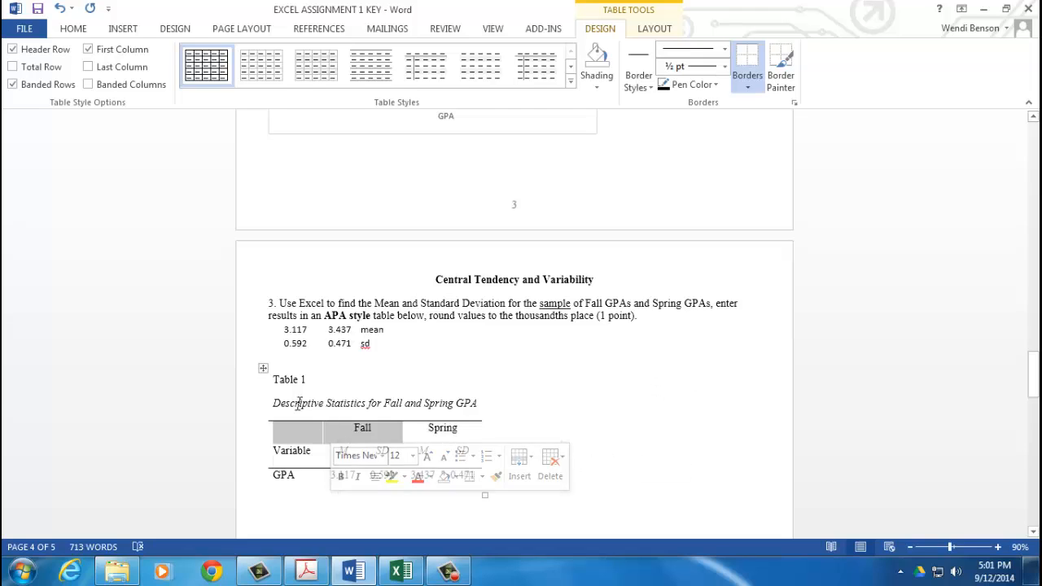
click(263, 368)
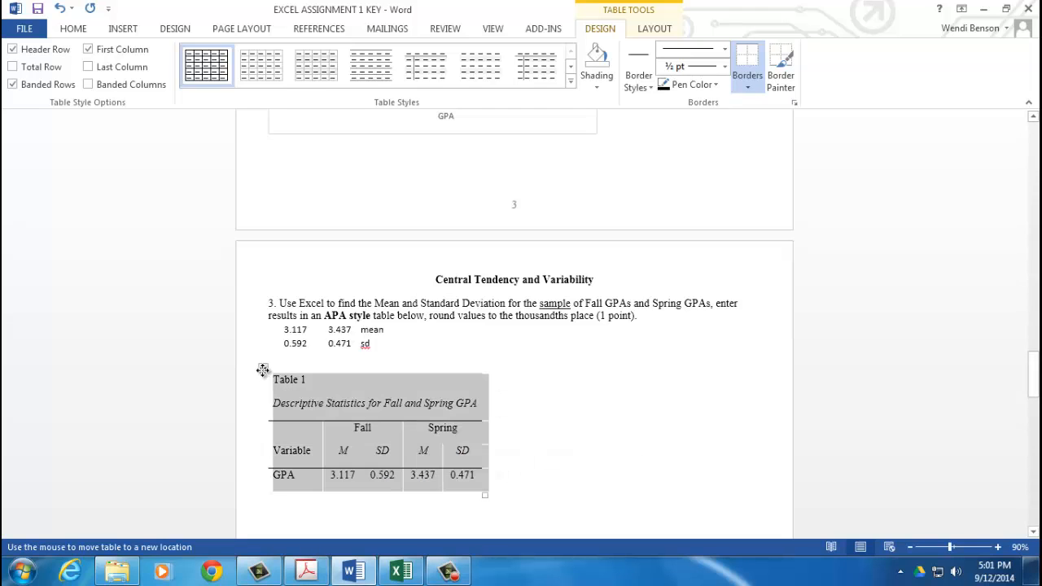
click(73, 29)
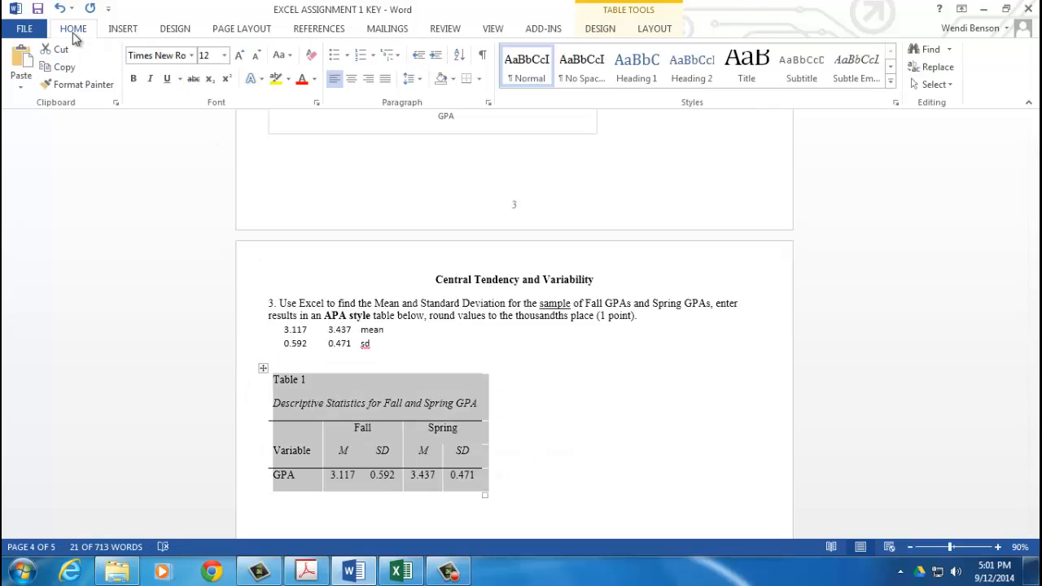
click(594, 85)
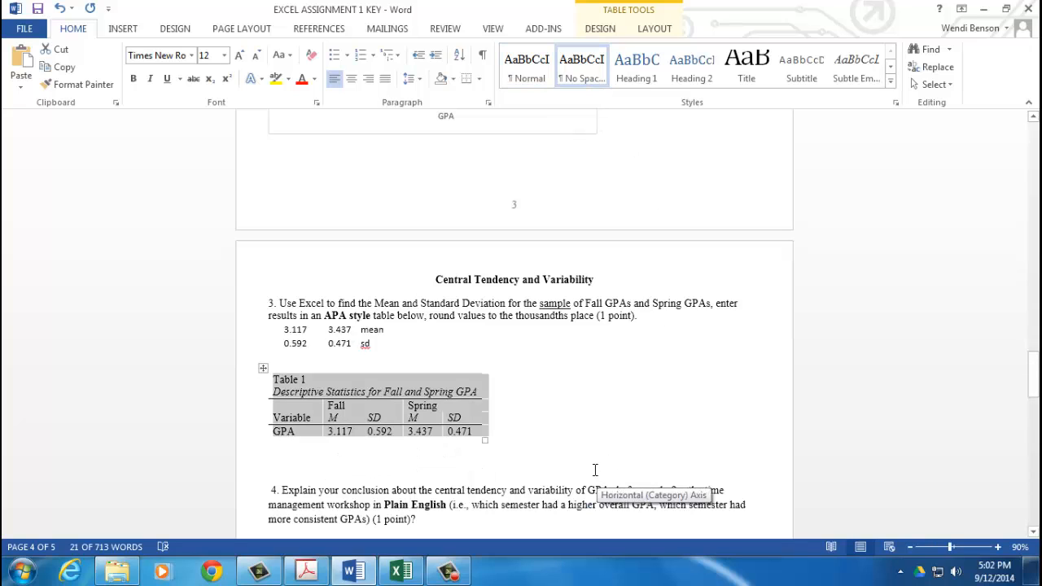
click(549, 430)
Step: Align the Fall and Spring headings, M and SD labels, and GPA values to the center of their cells again
drag(325, 412, 458, 433)
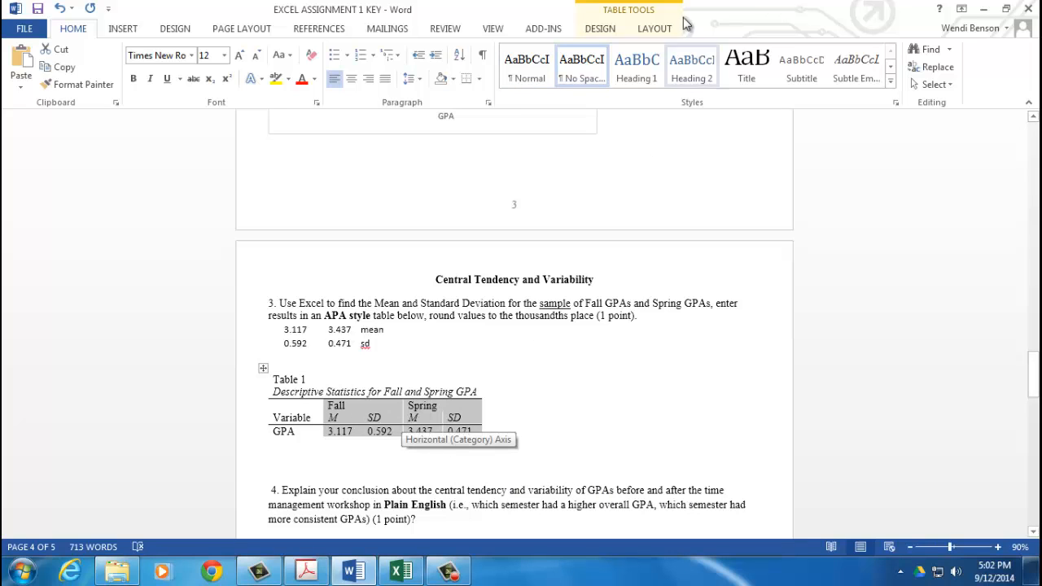
click(655, 29)
click(760, 67)
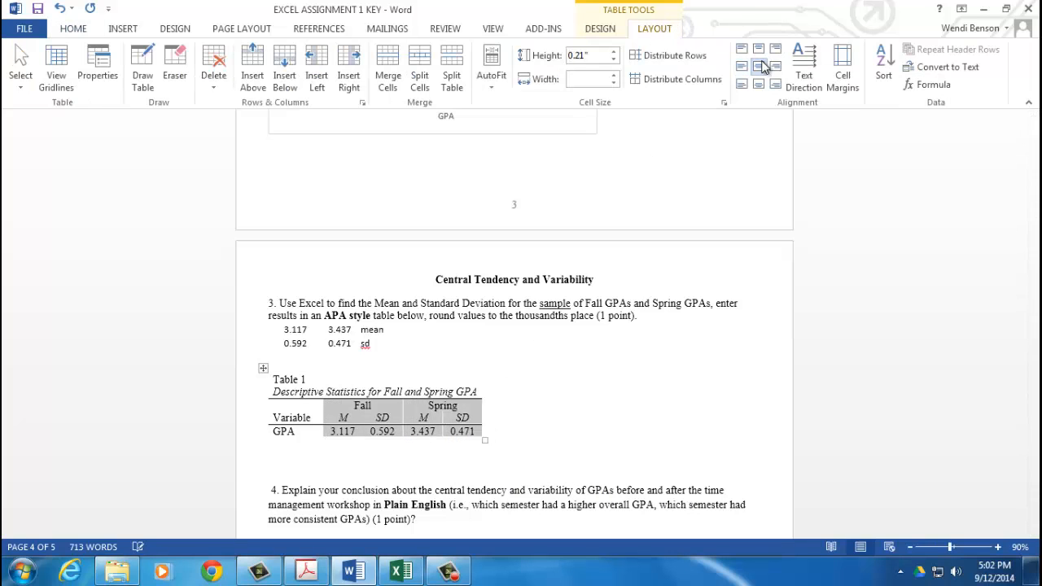
click(553, 435)
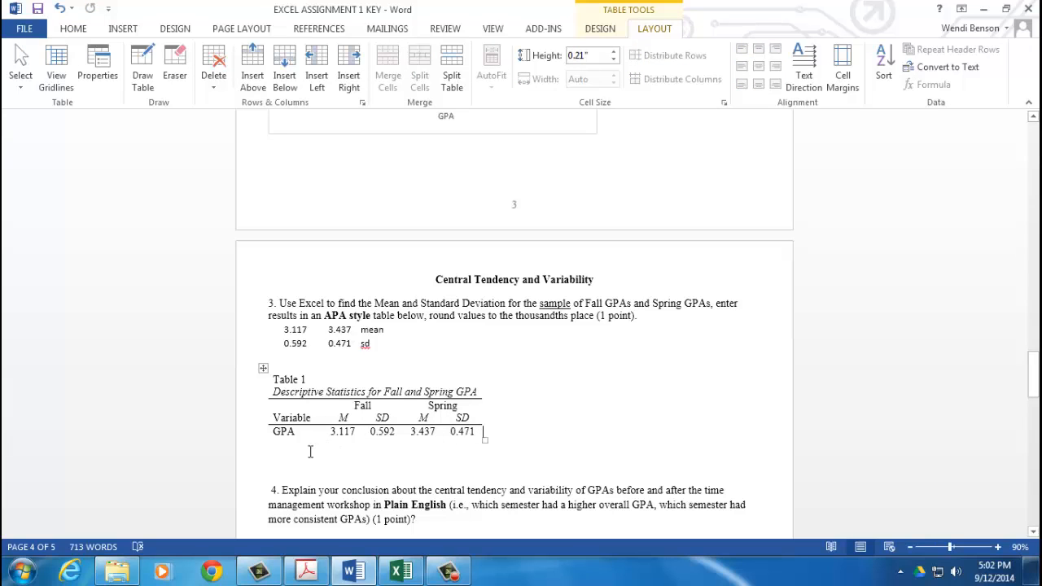
Step: Add a bottom border beneath the table's GPA row
click(246, 438)
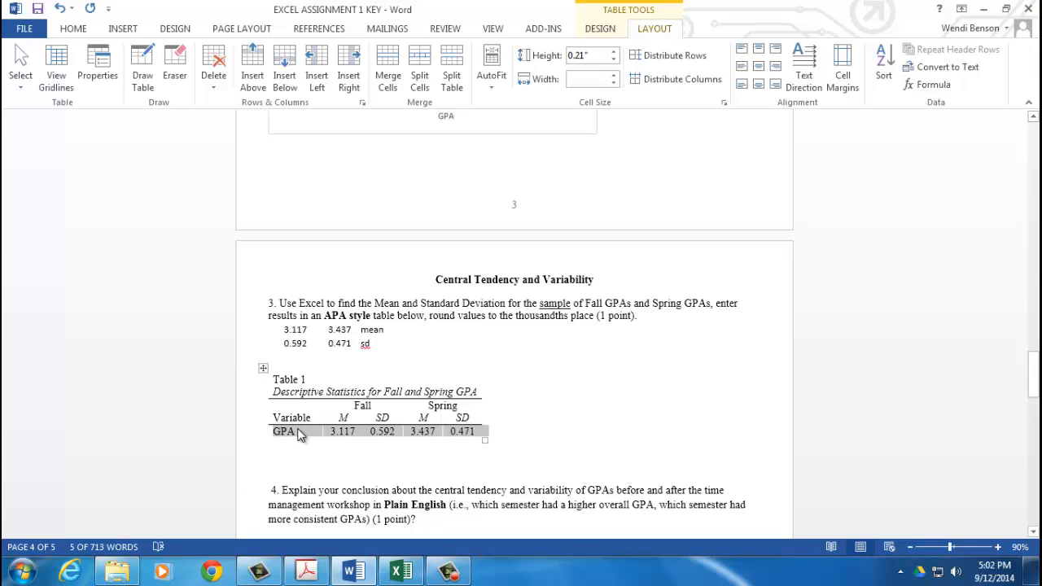
click(600, 29)
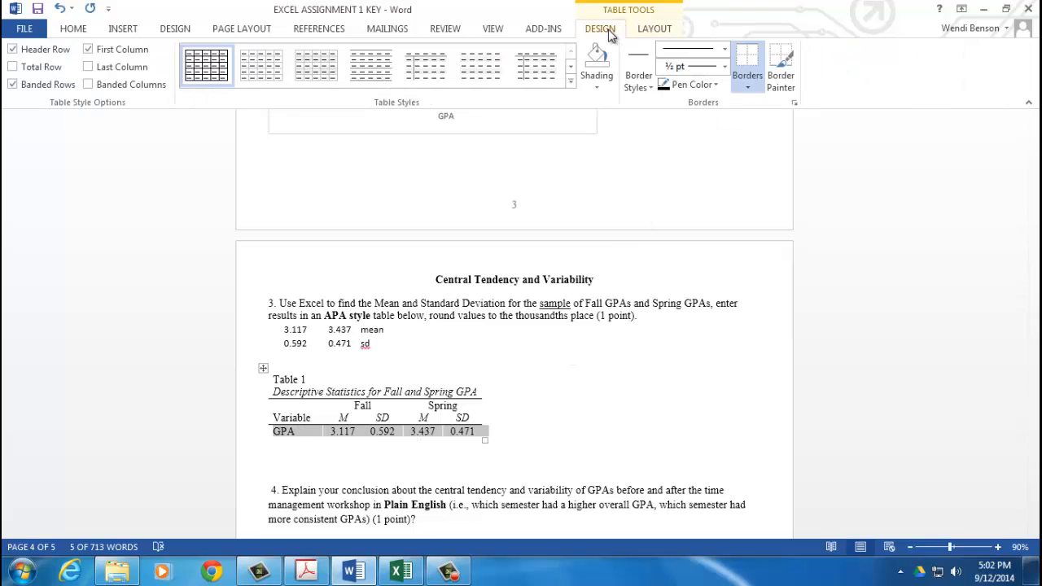
click(754, 85)
click(782, 103)
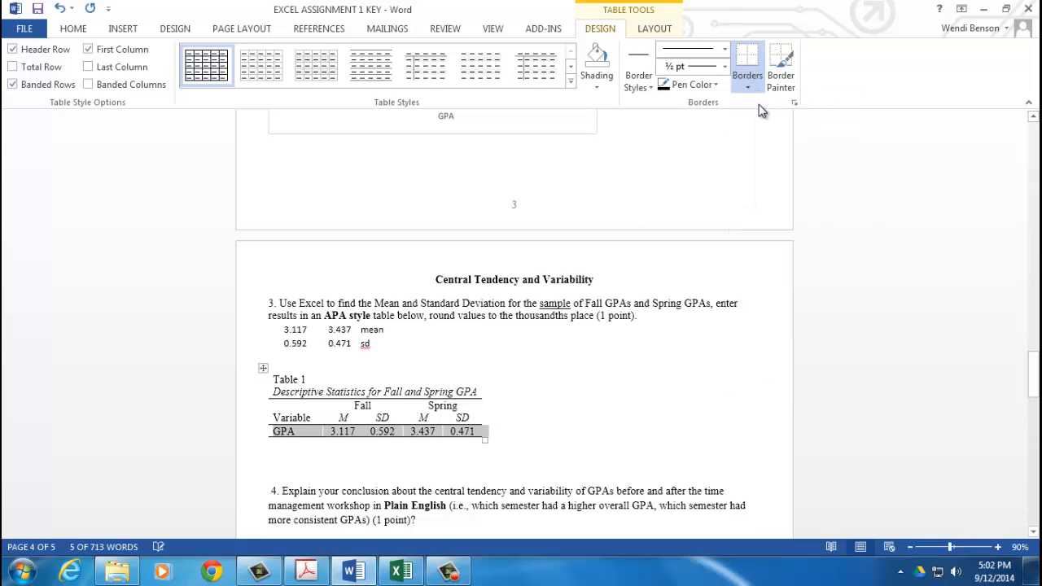
click(625, 439)
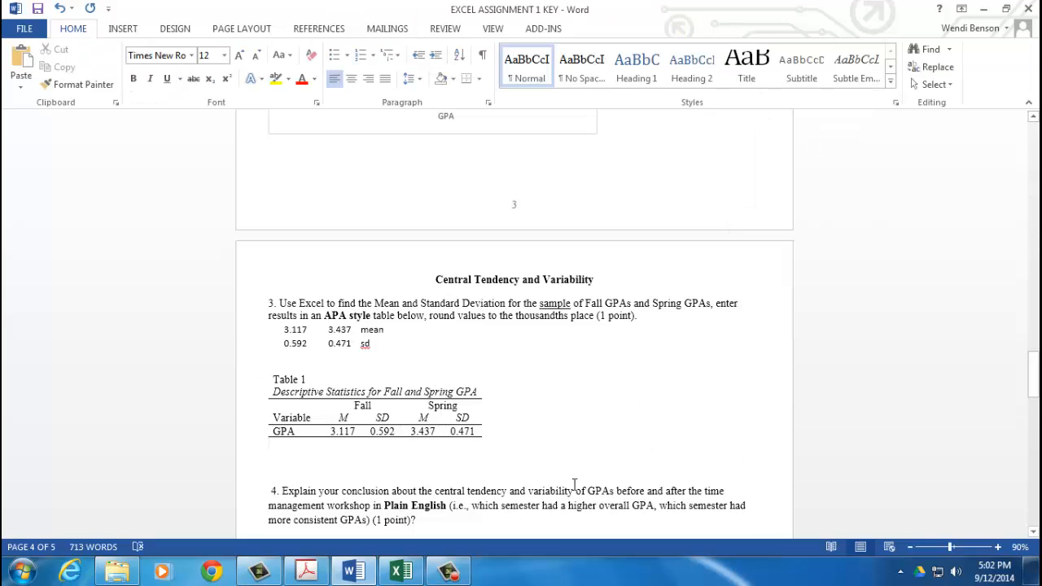
Step: Underline the Fall and Spring headings in the table
drag(355, 407, 378, 405)
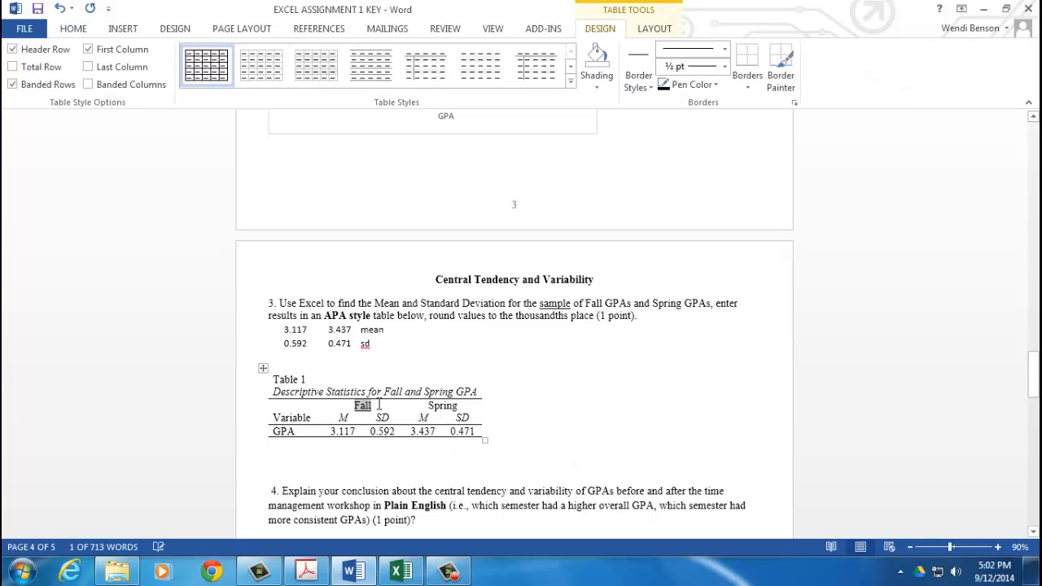
drag(427, 407, 460, 406)
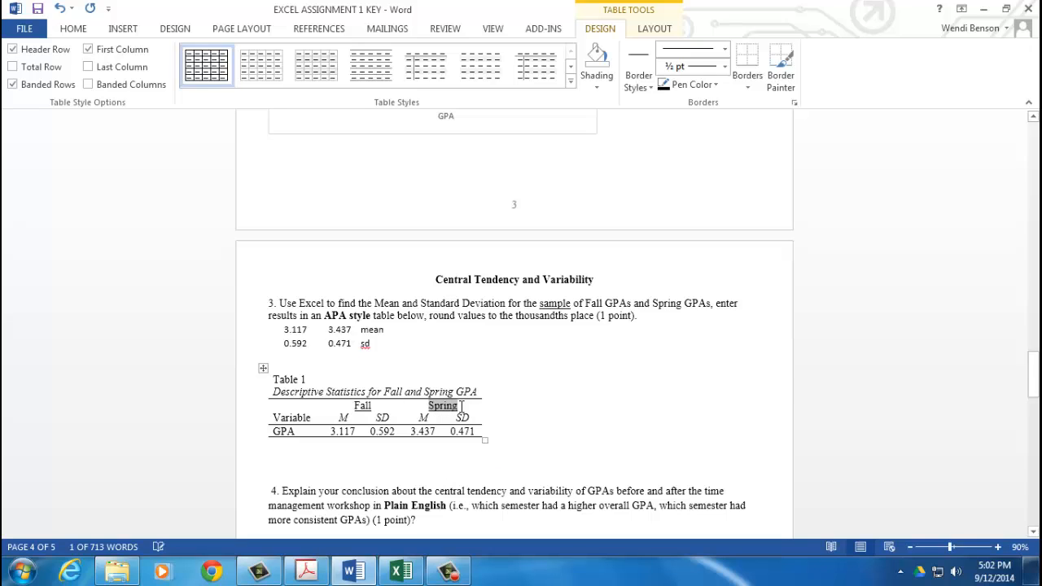
click(73, 30)
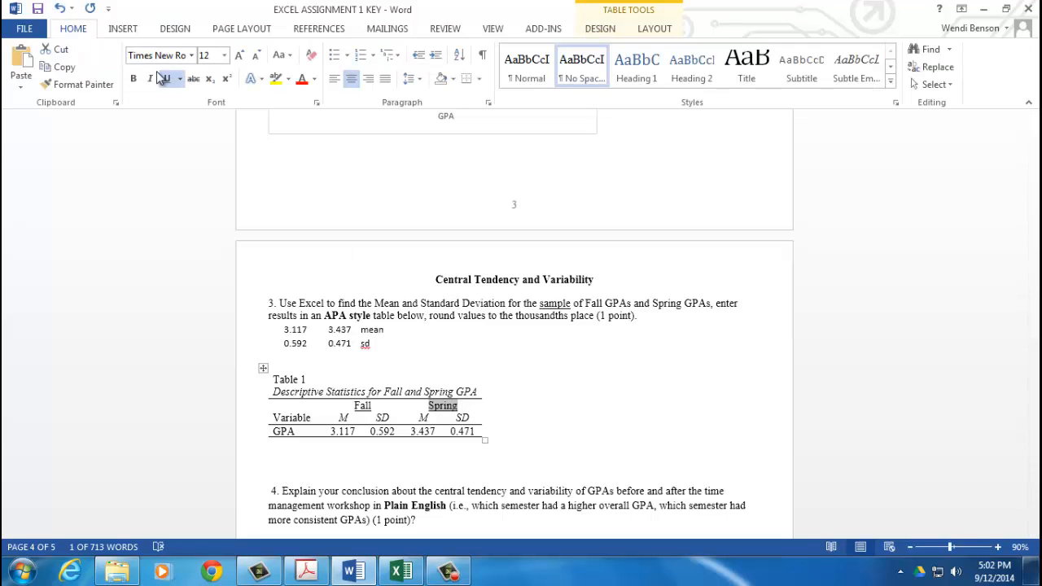
click(661, 424)
Step: Insert a blank line between Table 1 and the italic table title
click(314, 381)
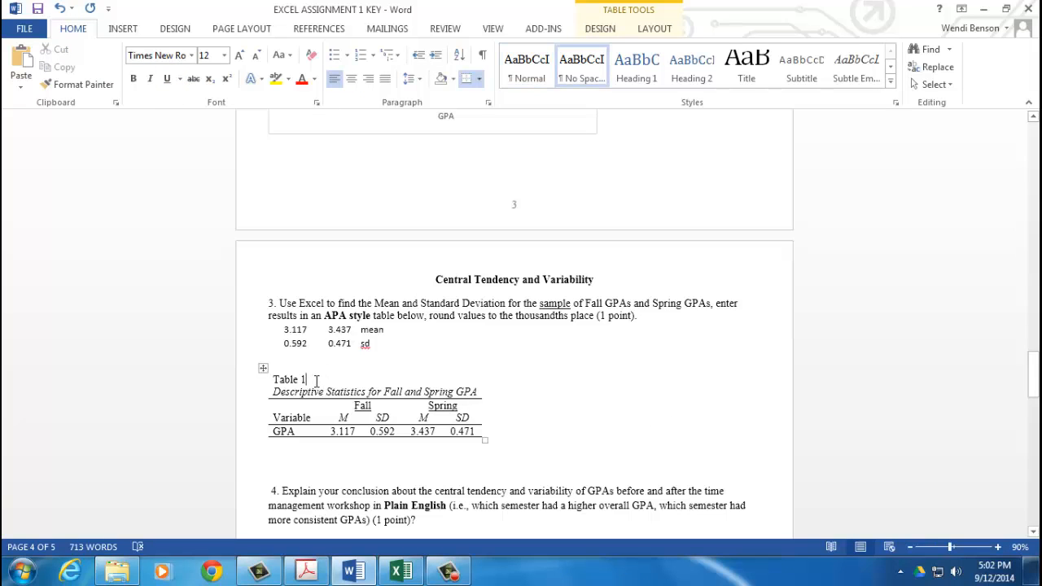
key(Return)
scroll(687, 392, down, 1)
scroll(686, 393, down, 1)
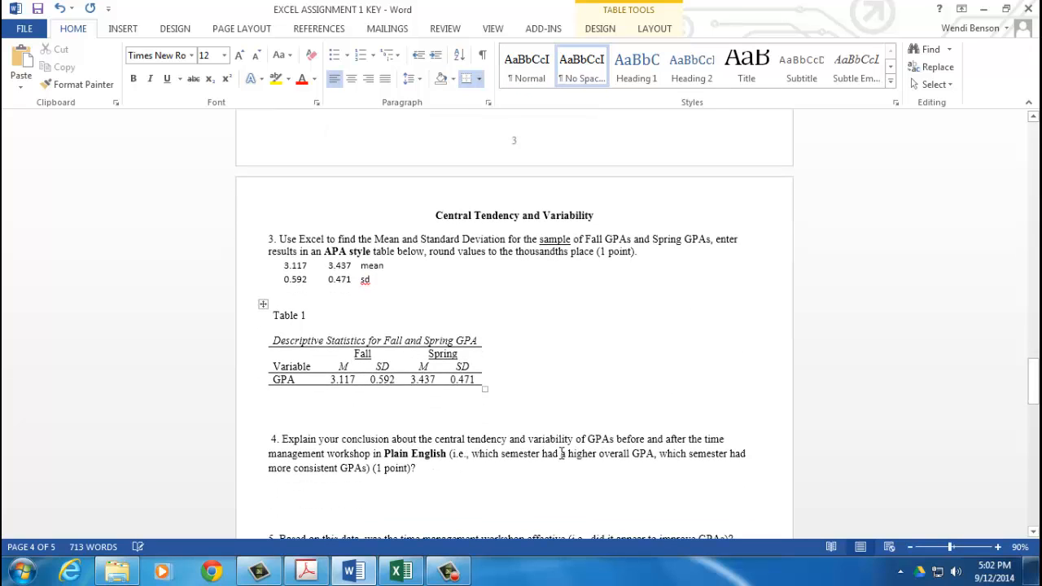
Step: Delete the small pasted table of mean and sd values above Table 1
click(562, 454)
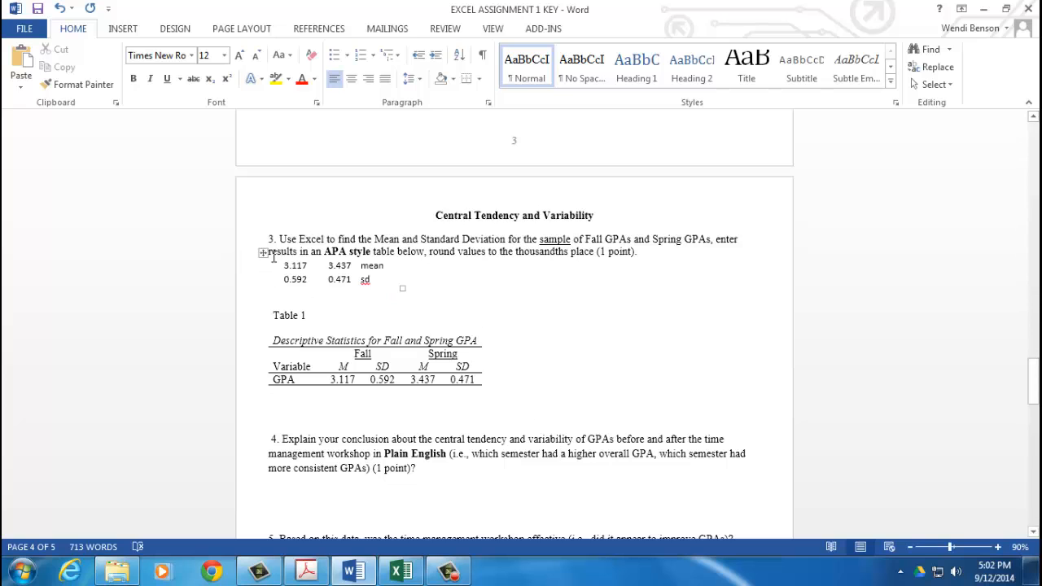
click(263, 252)
key(Delete)
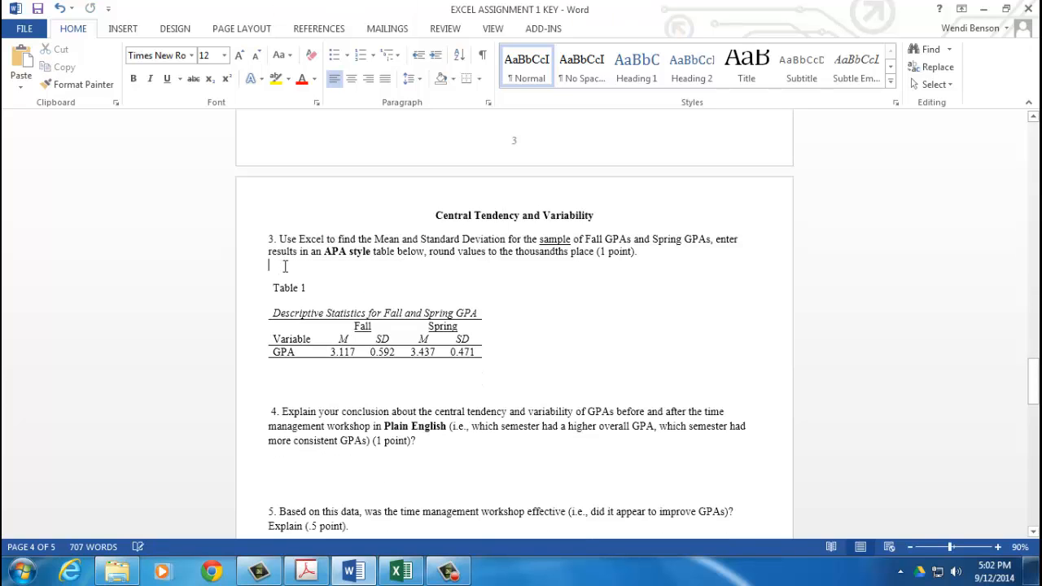
scroll(604, 408, down, 1)
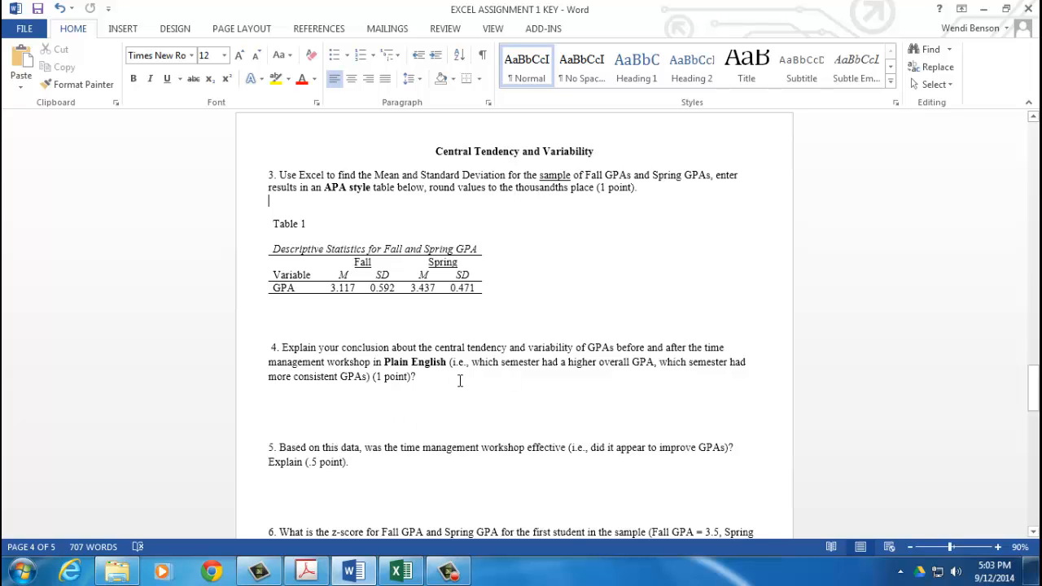
Step: Switch to the Excel Assignment 1 KEY workbook and enter the heading z in cell C1
scroll(512, 379, down, 3)
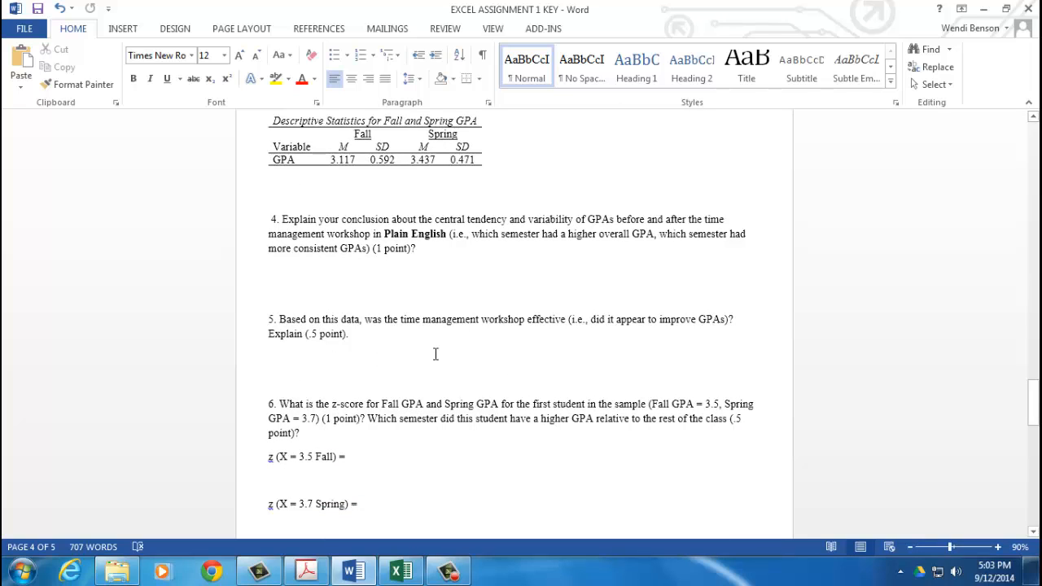
scroll(436, 354, down, 2)
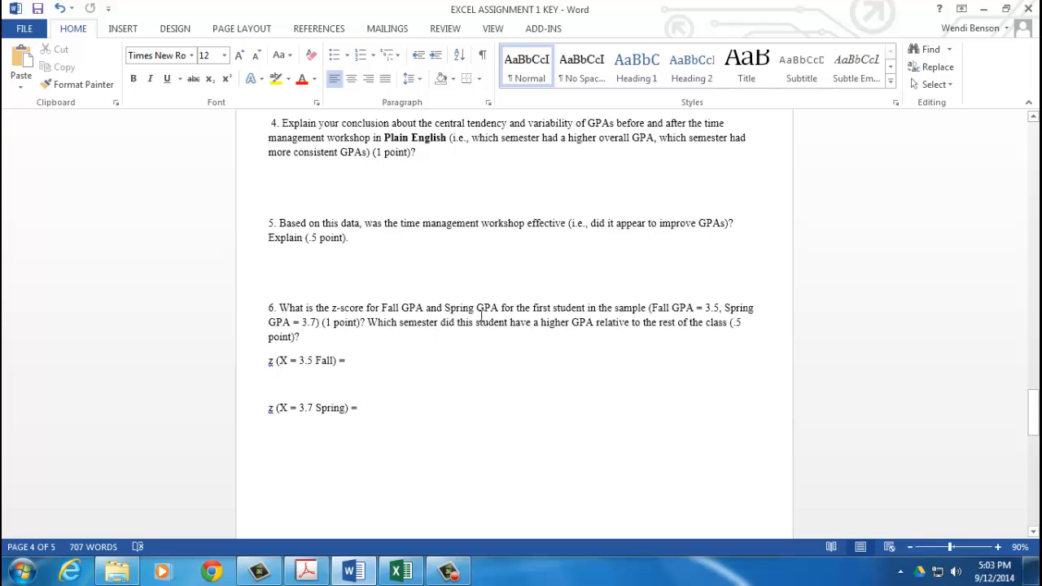
click(400, 571)
click(369, 424)
scroll(369, 424, up, 5)
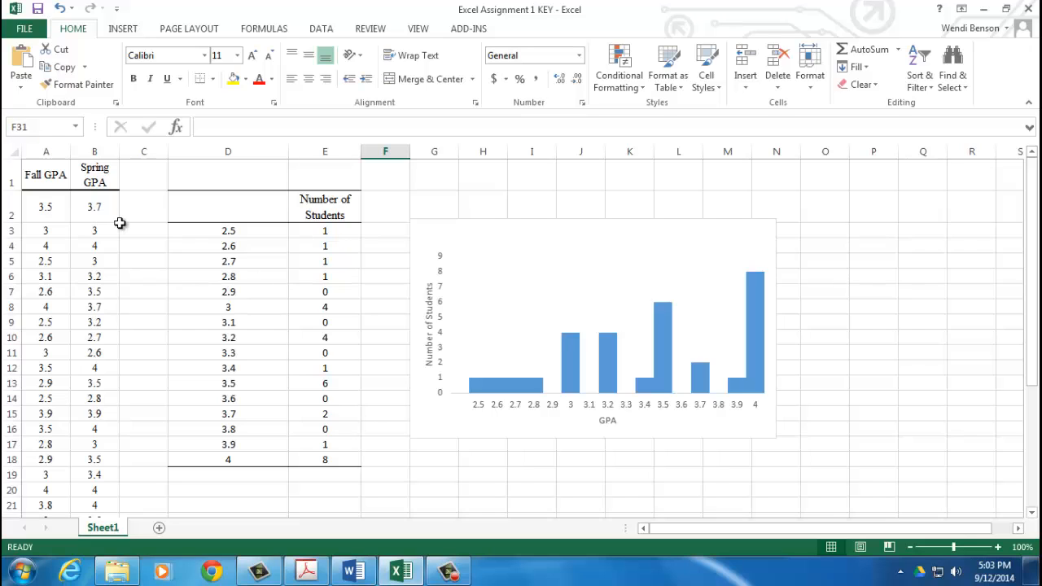
click(146, 183)
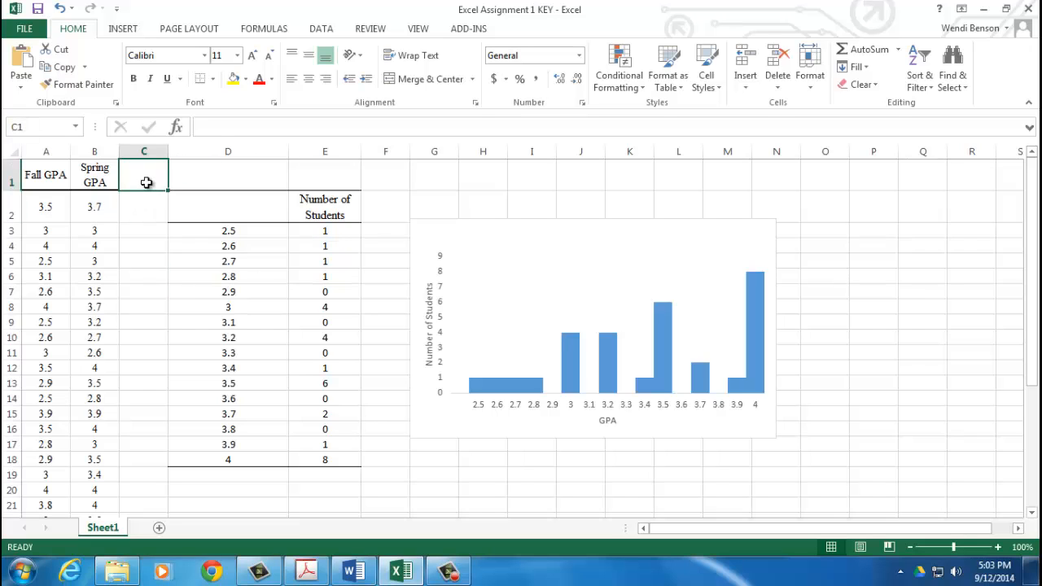
text(z)
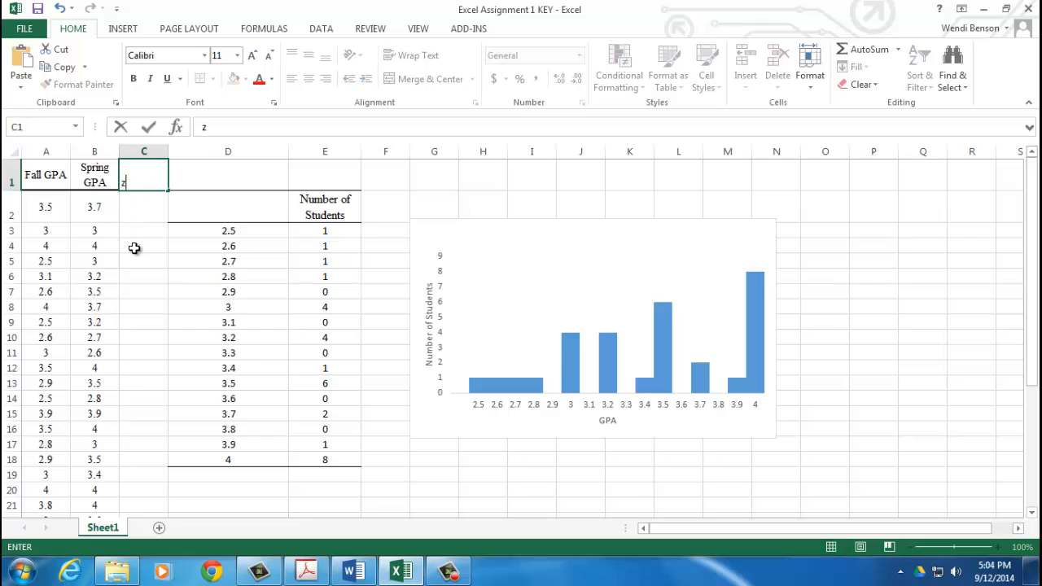
key(Return)
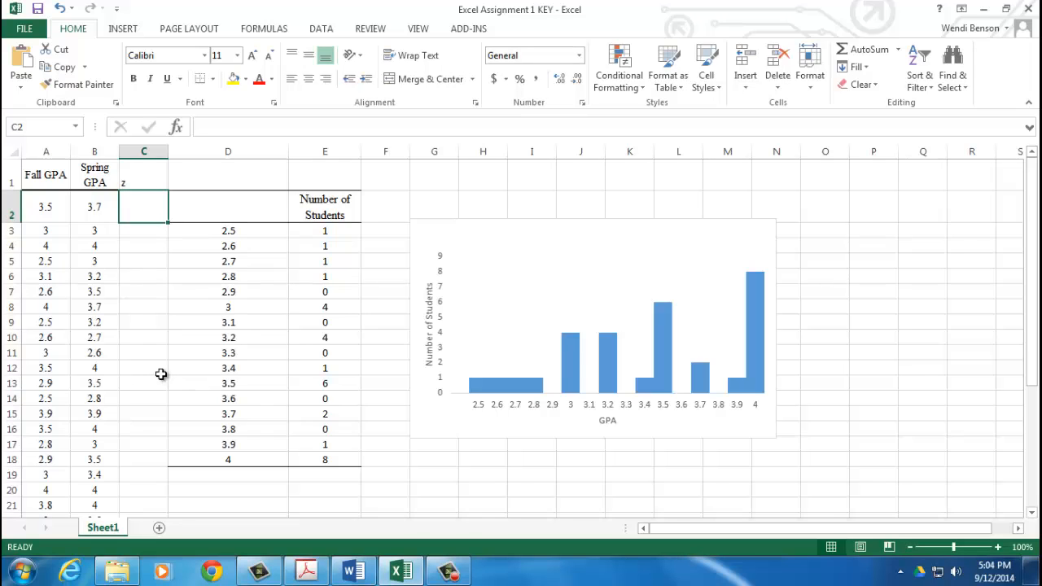
text(=)
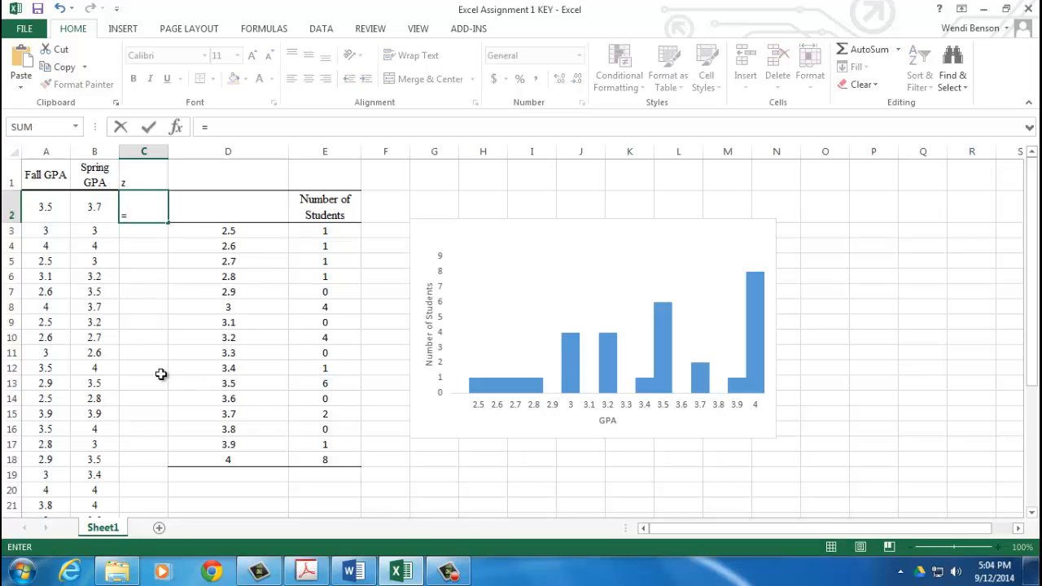
text(st)
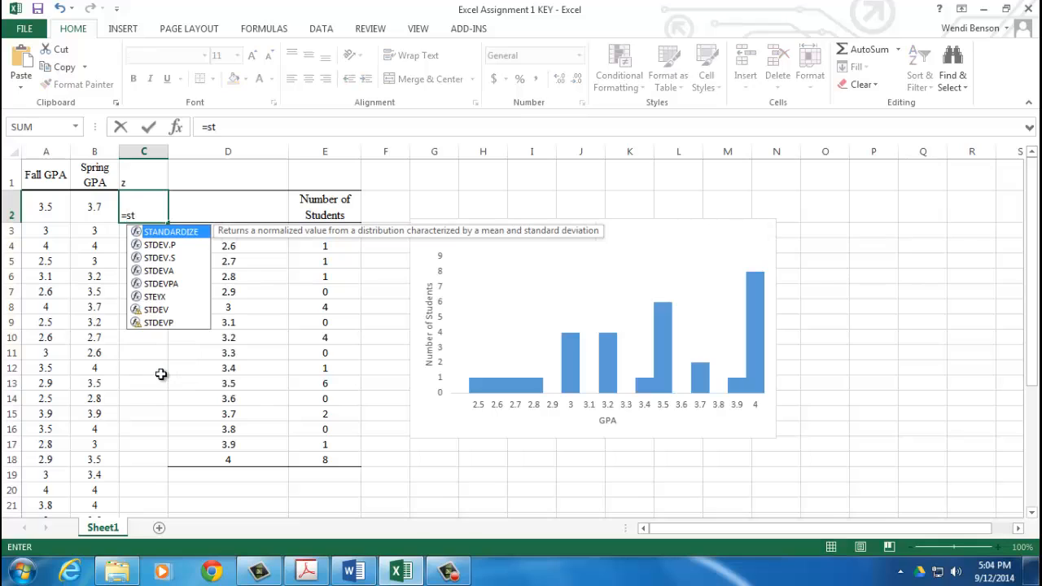
double_click(174, 232)
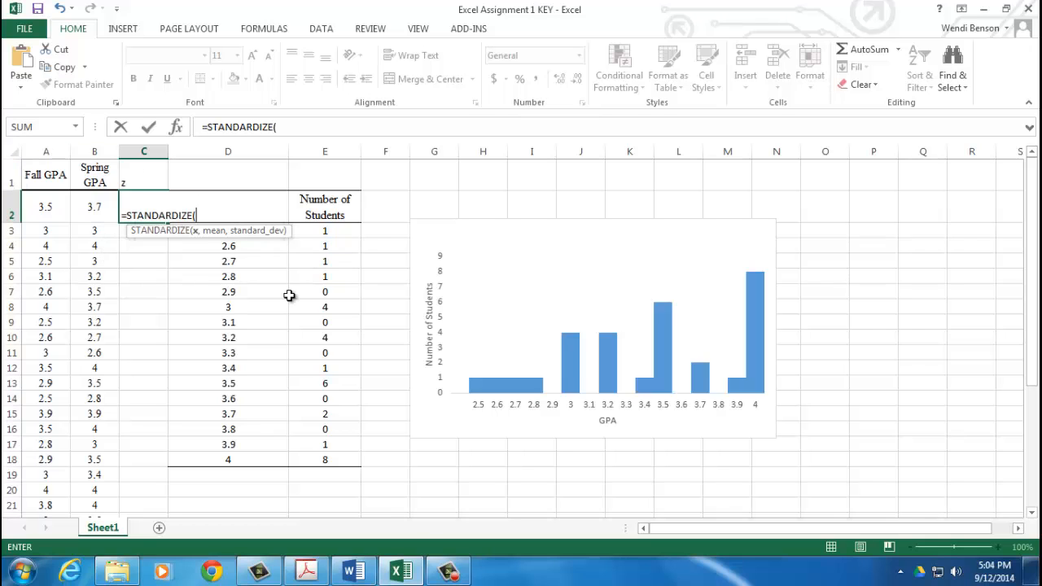
key(BackSpace)
key(BackSpace)
key(BackSpace)
key(BackSpace)
key(BackSpace)
key(BackSpace)
key(BackSpace)
key(BackSpace)
key(BackSpace)
key(BackSpace)
key(BackSpace)
key(BackSpace)
key(BackSpace)
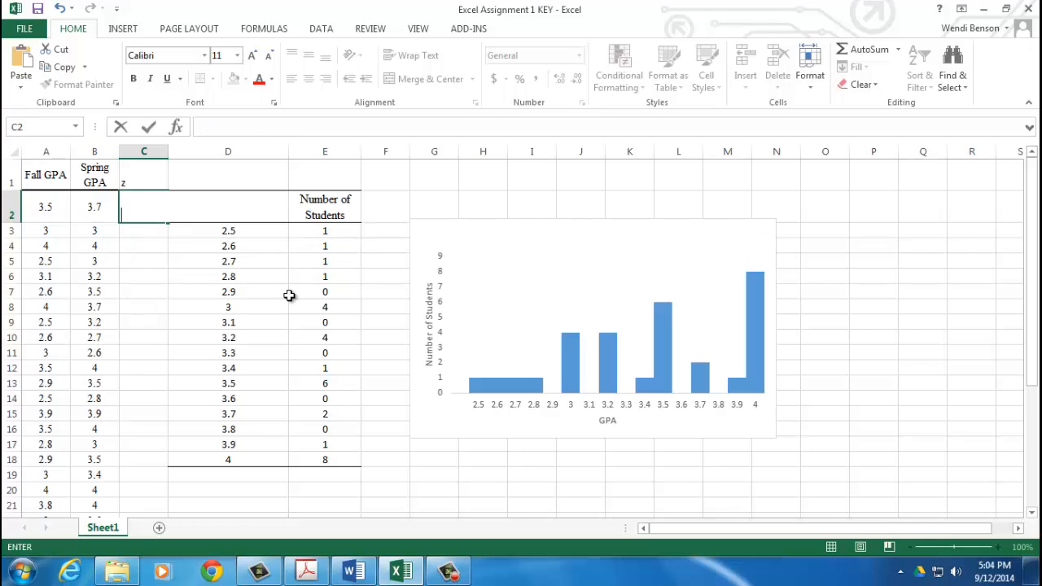
click(149, 257)
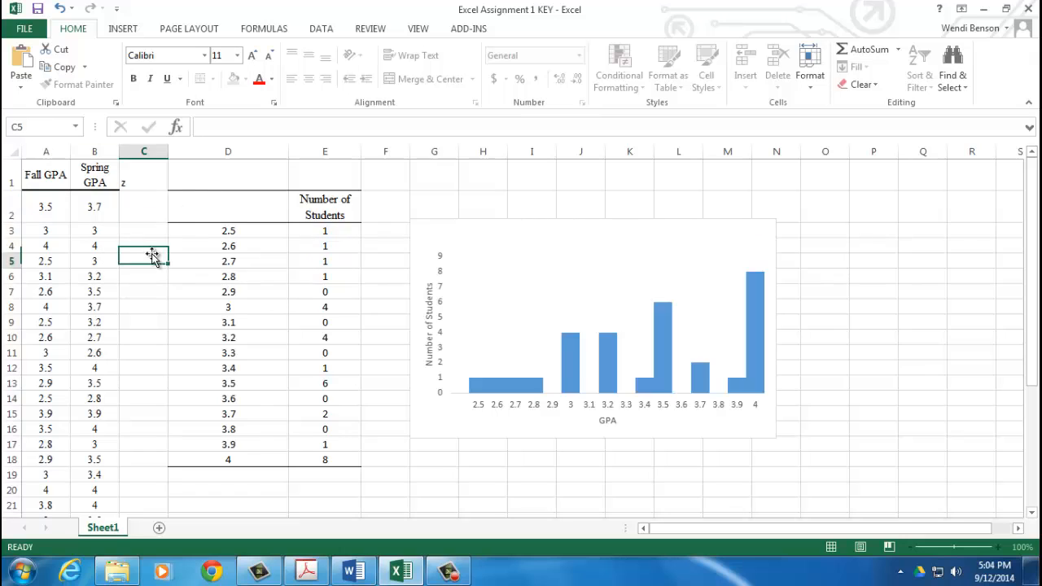
Step: Extend the heading in cell C1 to read zFall
click(142, 181)
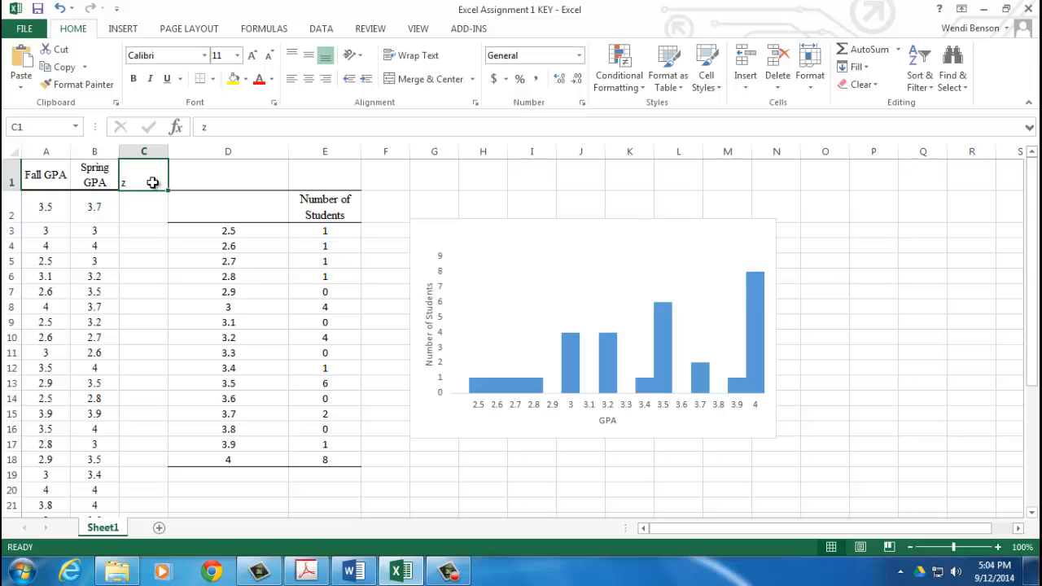
double_click(146, 173)
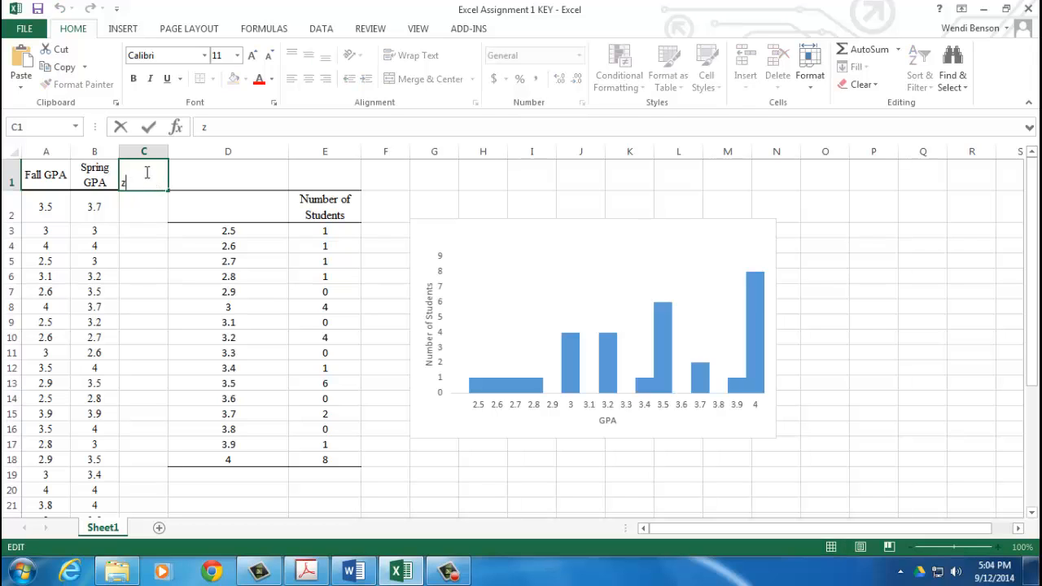
text(Fall)
click(142, 231)
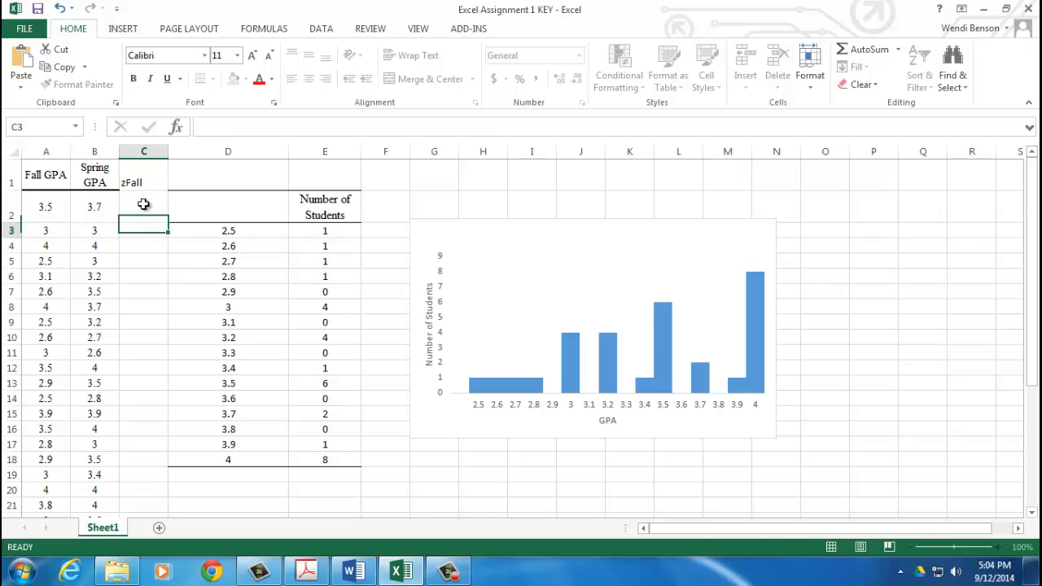
Step: Insert a new sheet column before the zFall column and copy the zFall heading into cell C1
click(143, 152)
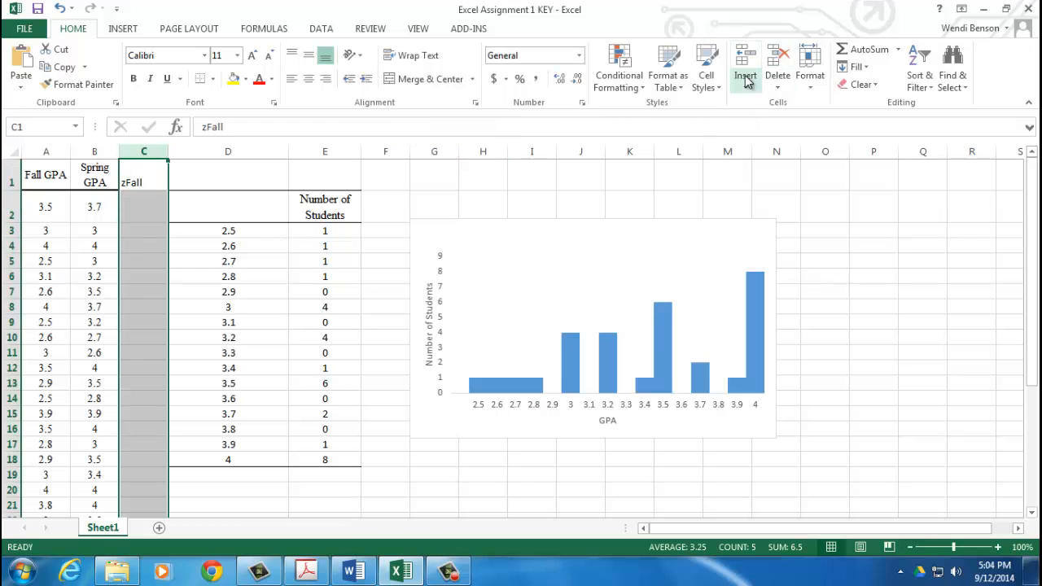
click(745, 89)
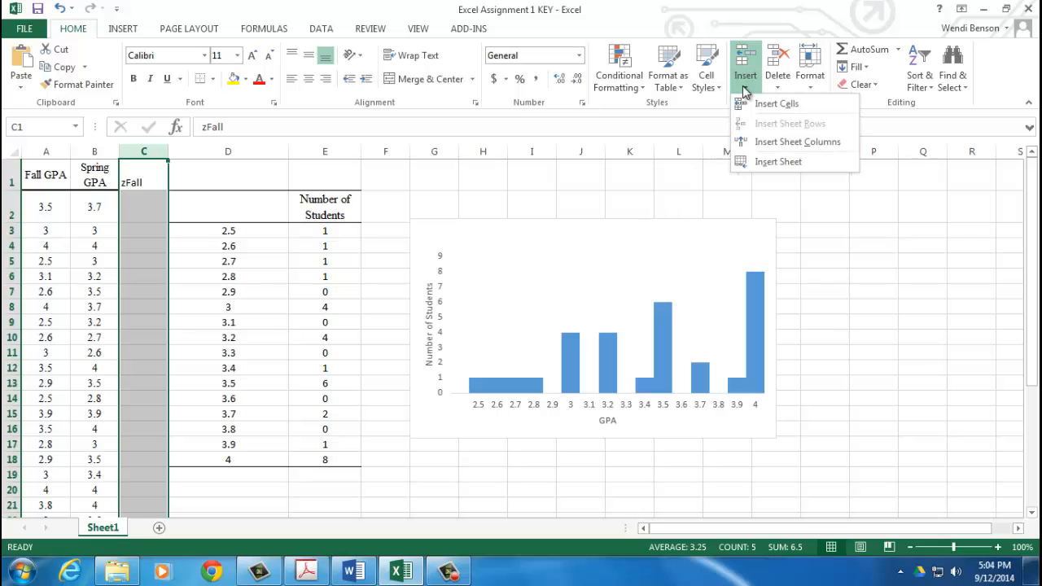
click(778, 142)
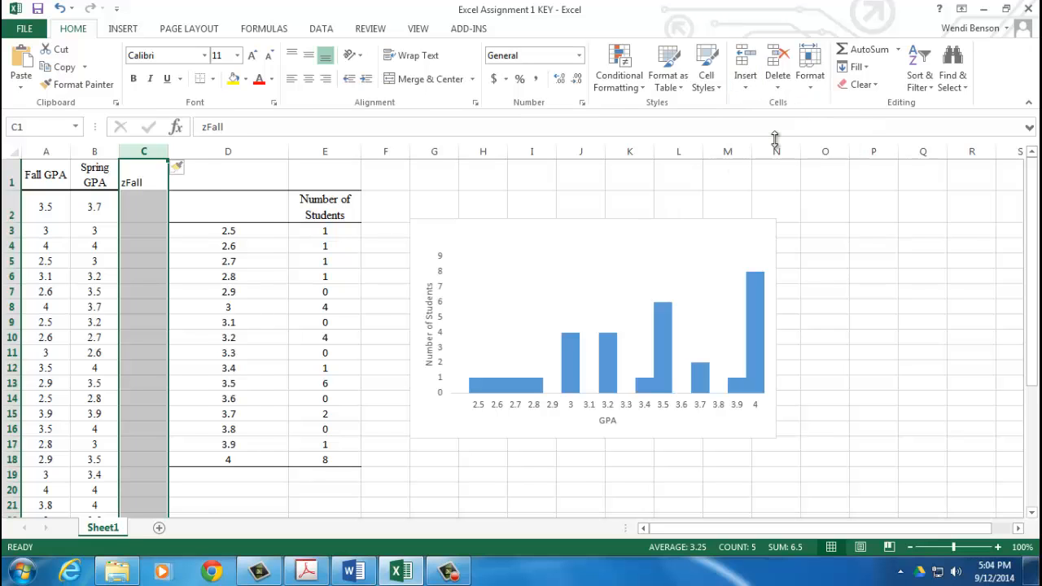
click(192, 182)
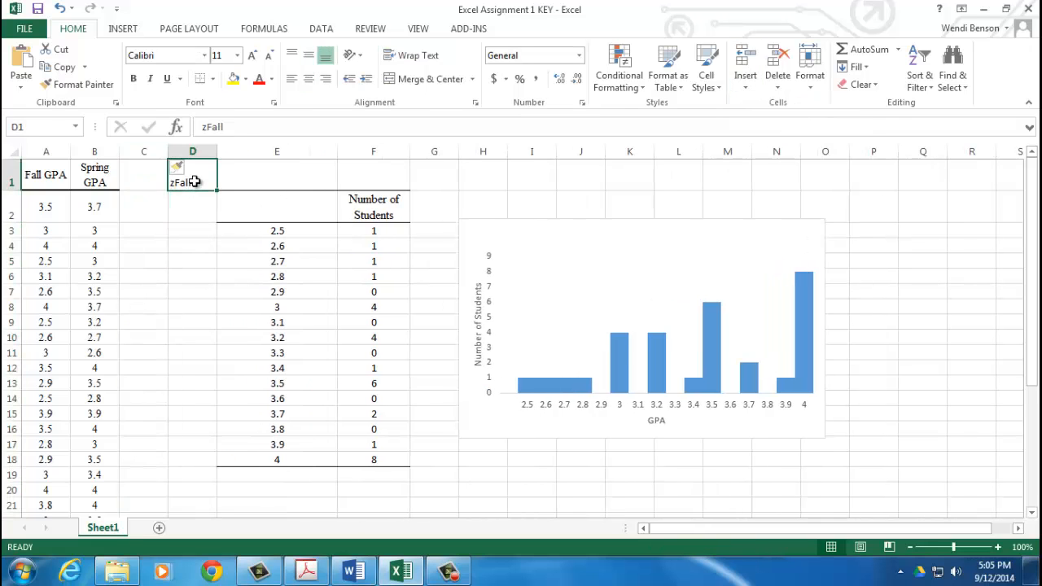
key(ctrl+c)
click(145, 182)
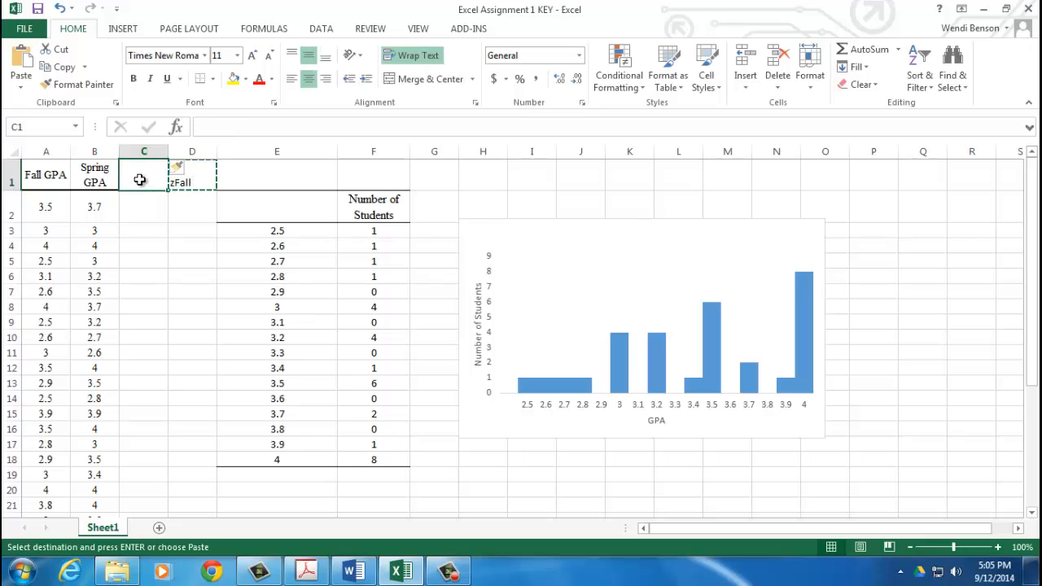
key(ctrl+v)
Step: Change the heading in cell D1 to zSpring
double_click(194, 181)
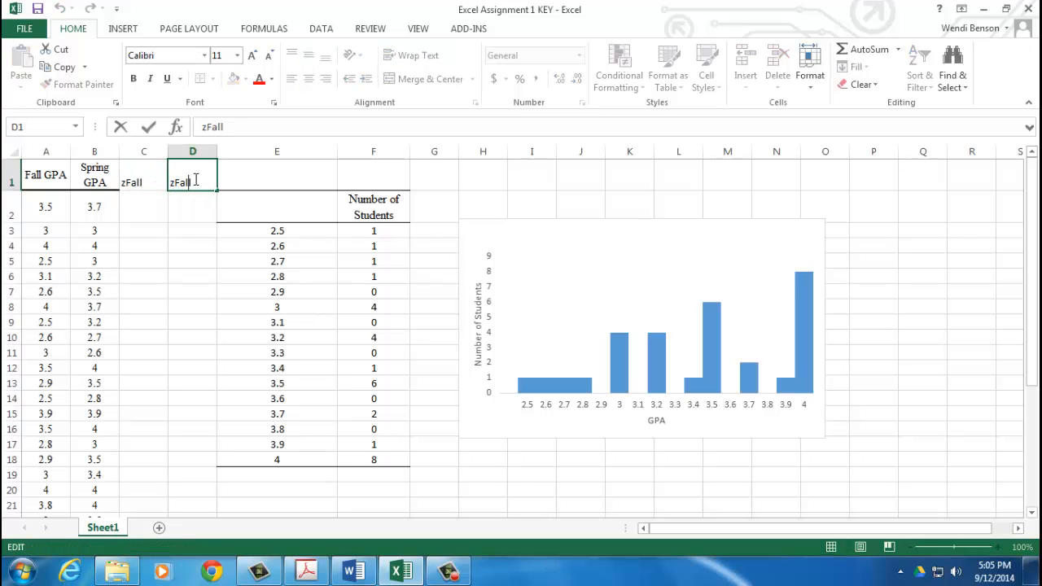
key(BackSpace)
key(BackSpace)
key(BackSpace)
key(BackSpace)
text(Spring)
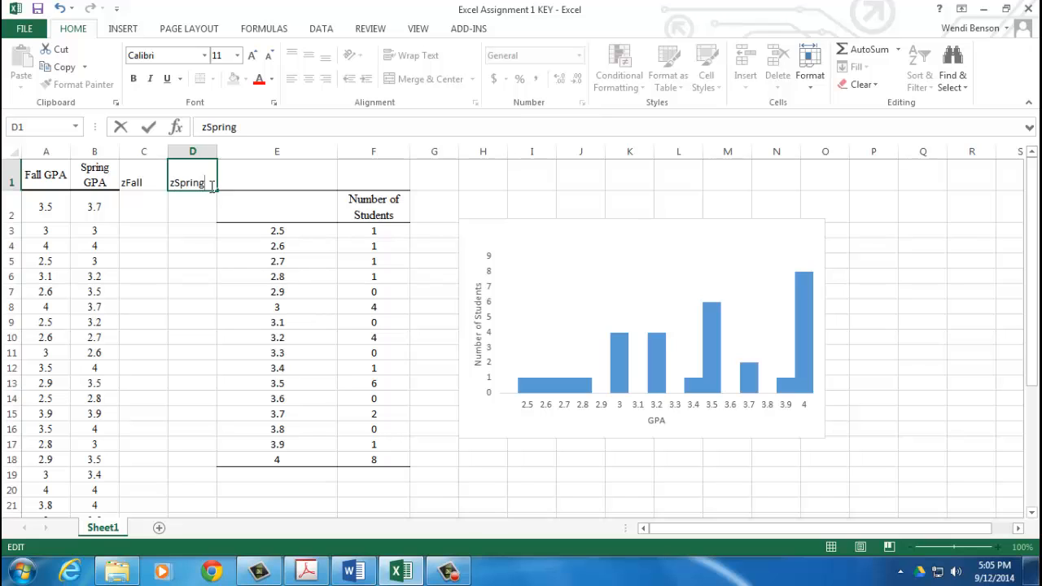
click(206, 240)
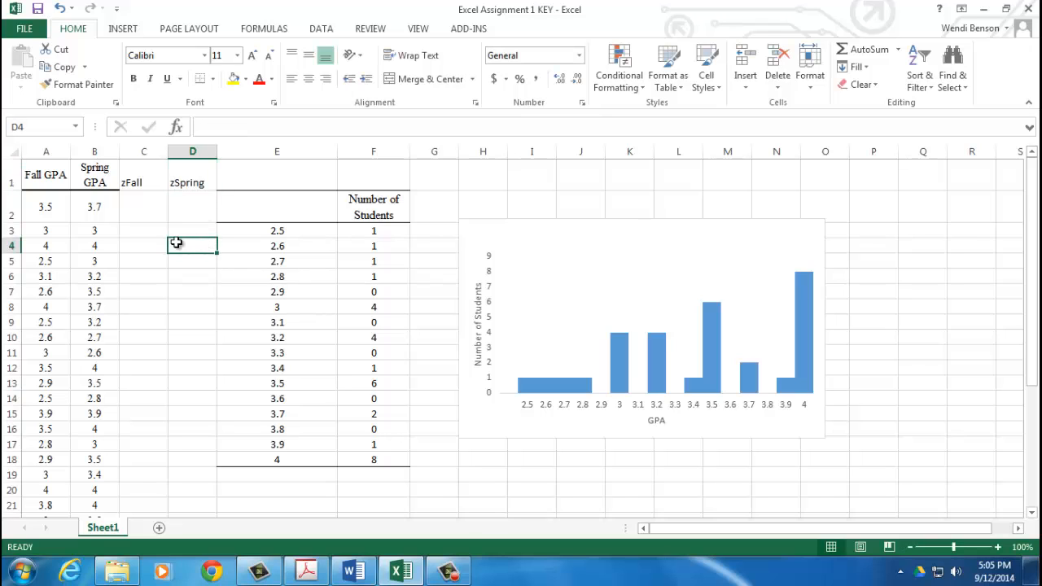
Step: Compute the first student's Fall z-score in cell C2 with =STANDARDIZE(A2, A34, A35), using the Fall mean and standard deviation
click(155, 212)
text(=)
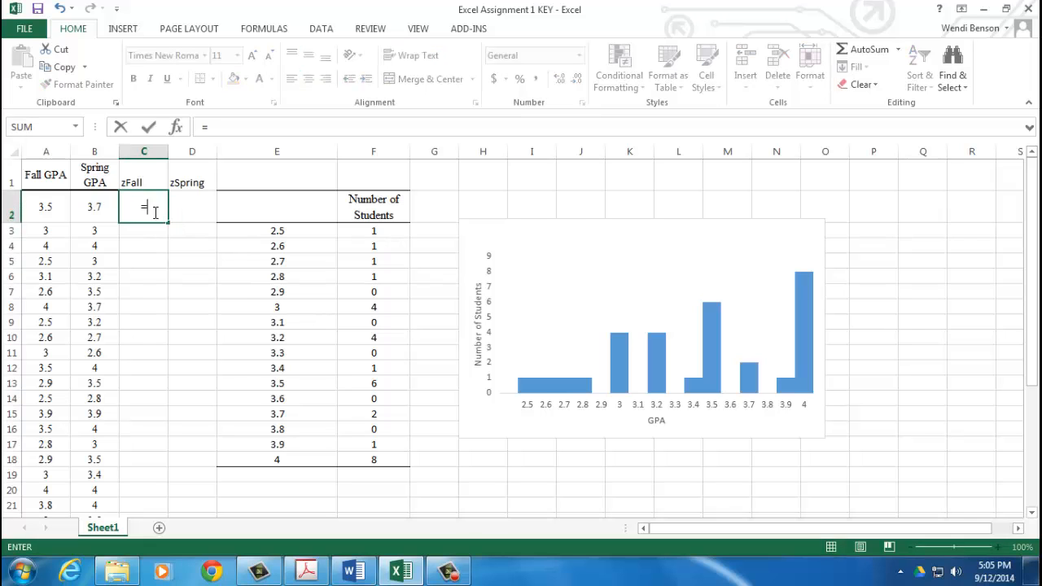
text(st)
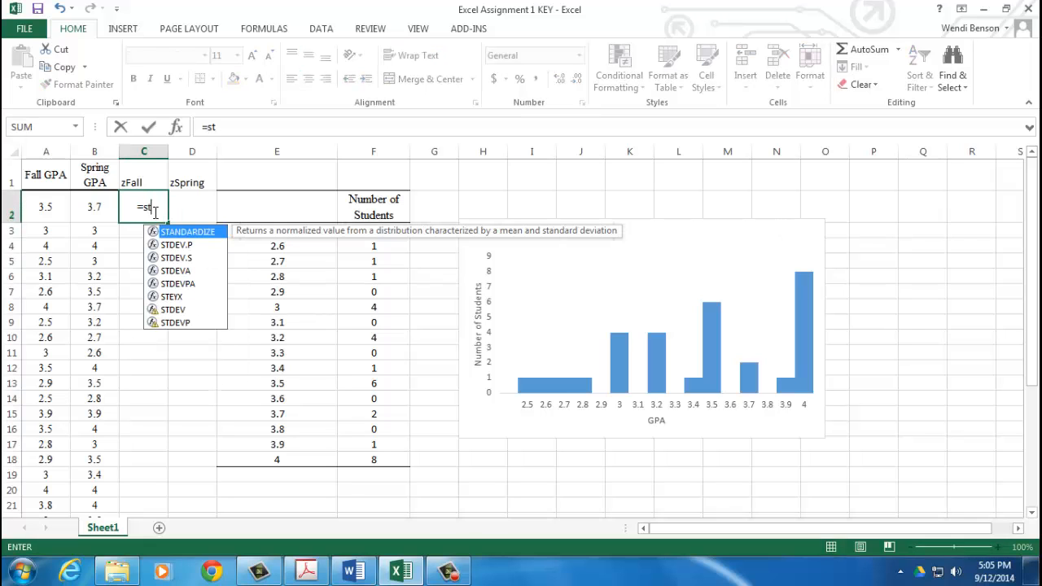
double_click(171, 235)
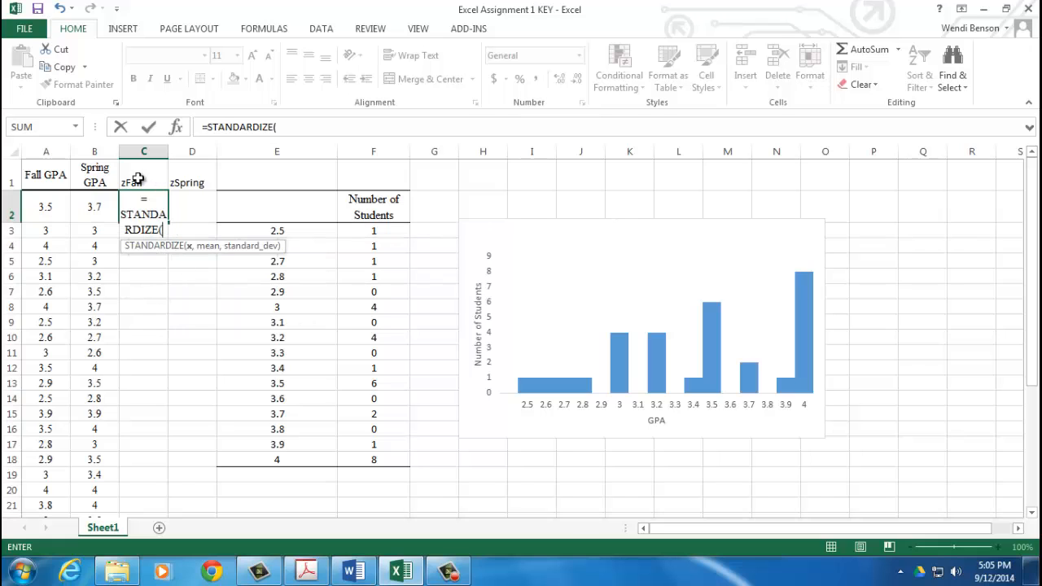
click(45, 209)
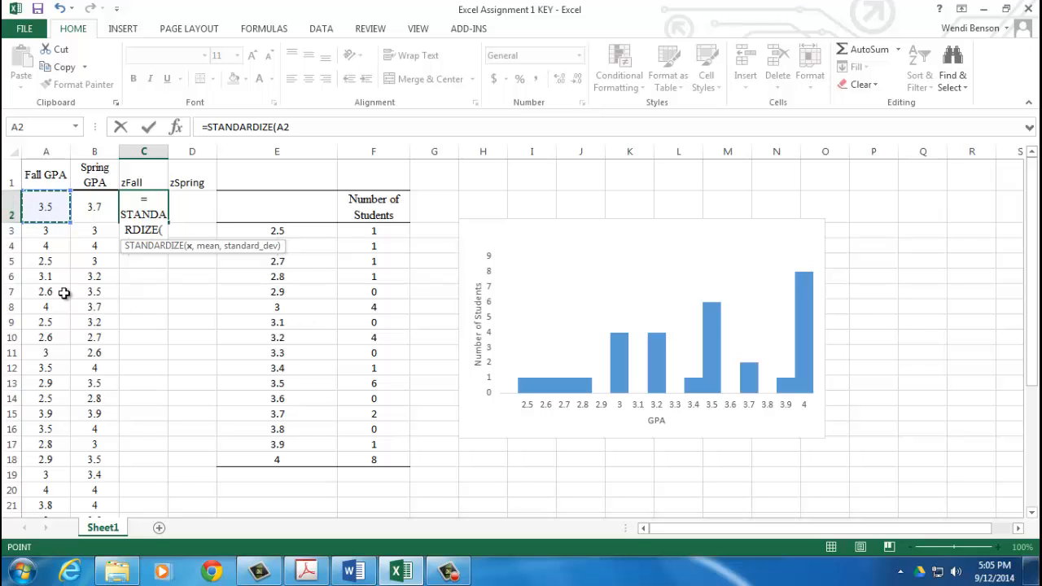
text(,)
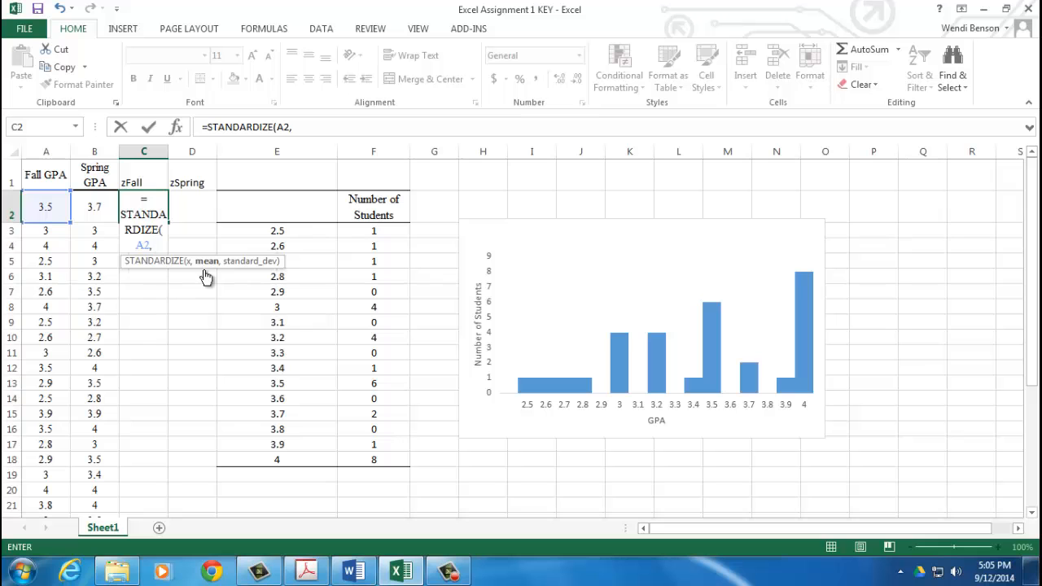
scroll(52, 260, down, 6)
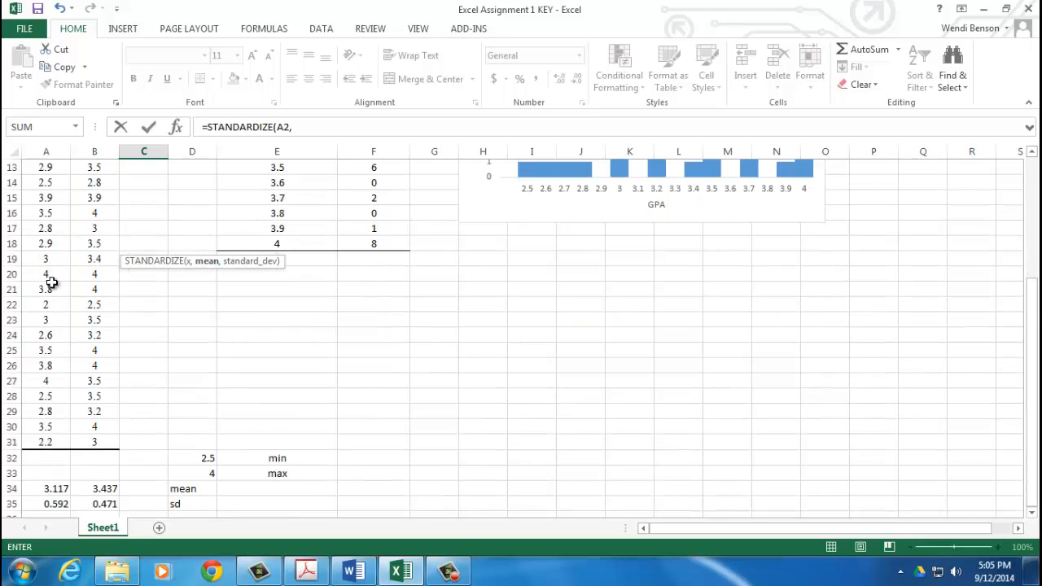
click(63, 398)
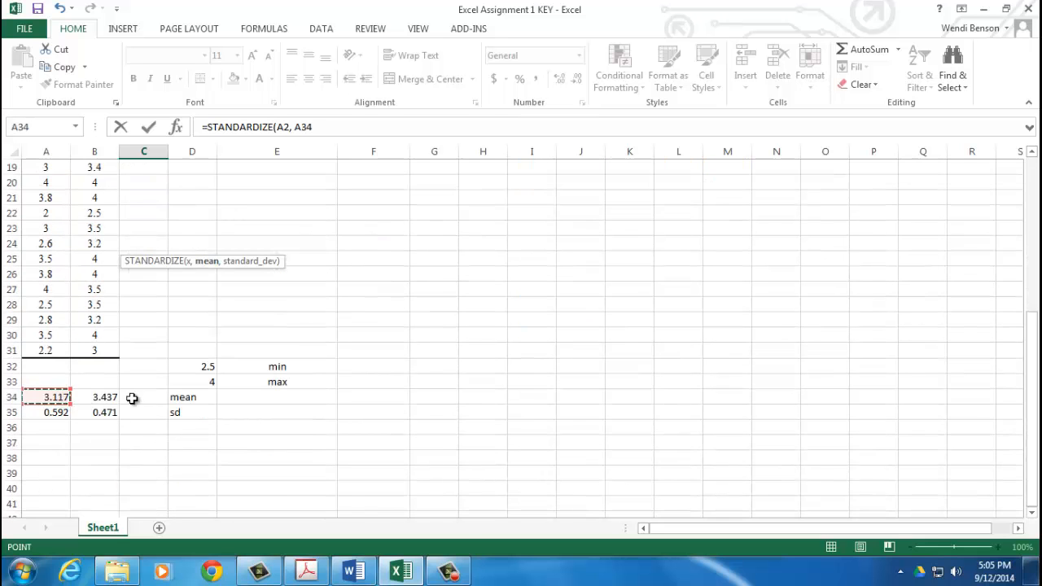
text(,)
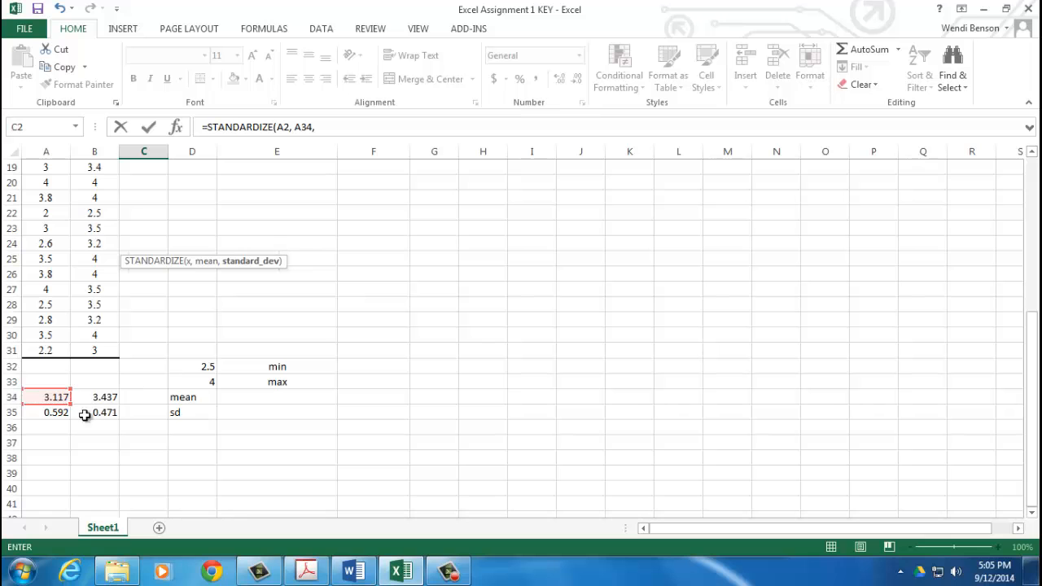
click(39, 416)
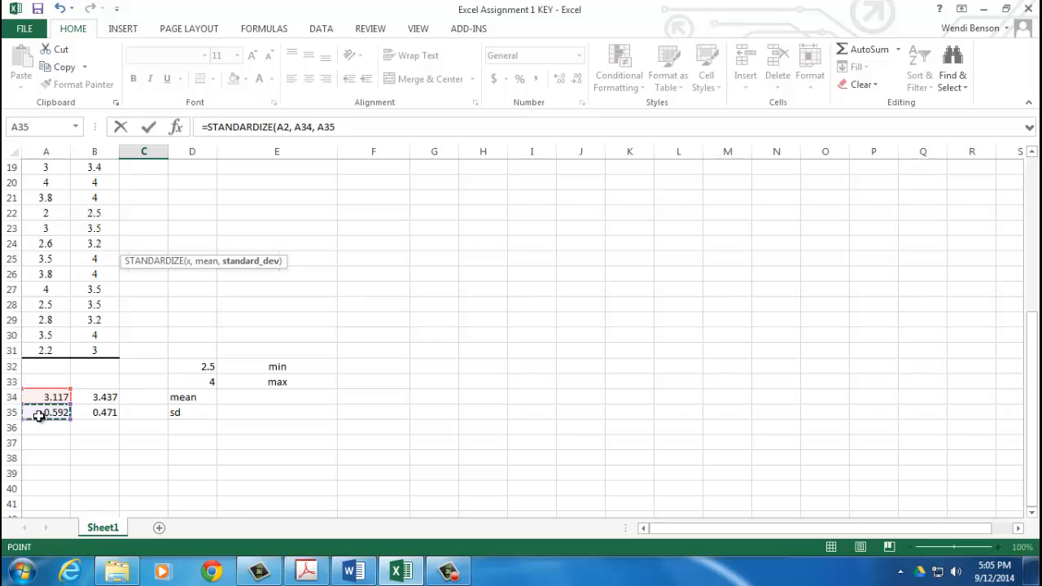
key(Return)
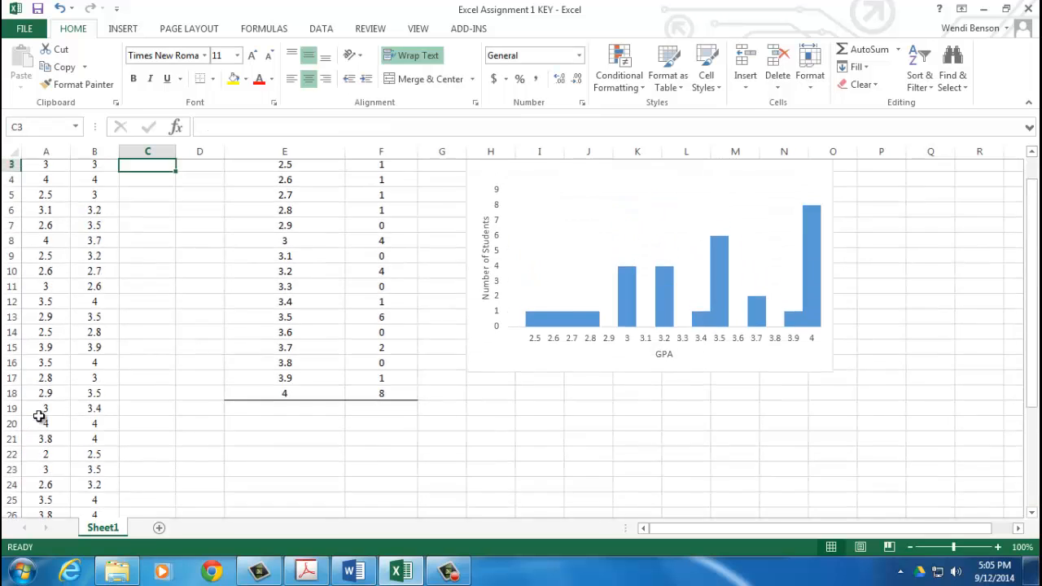
scroll(185, 308, up, 1)
click(145, 210)
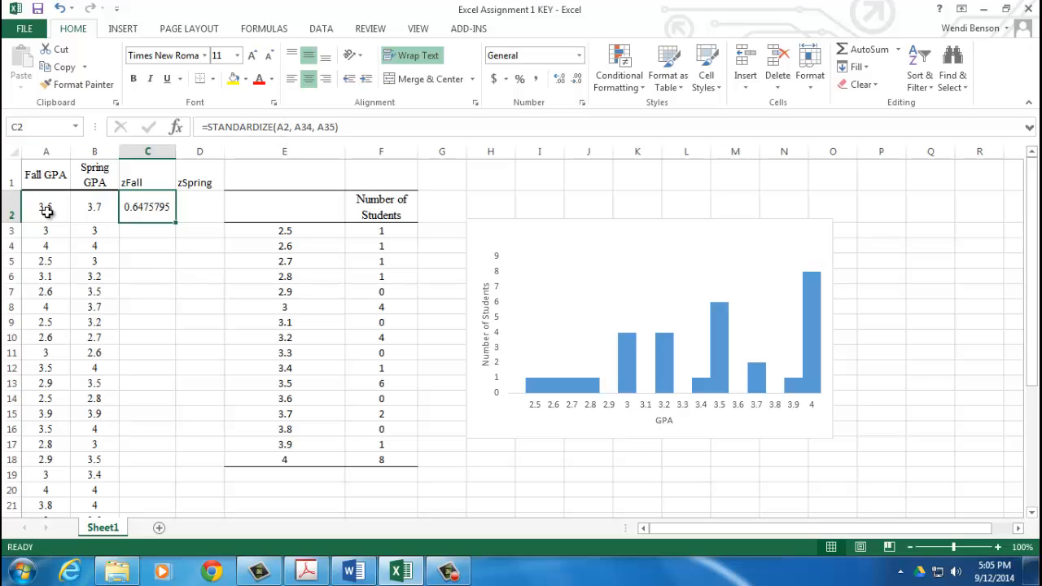
scroll(136, 332, down, 5)
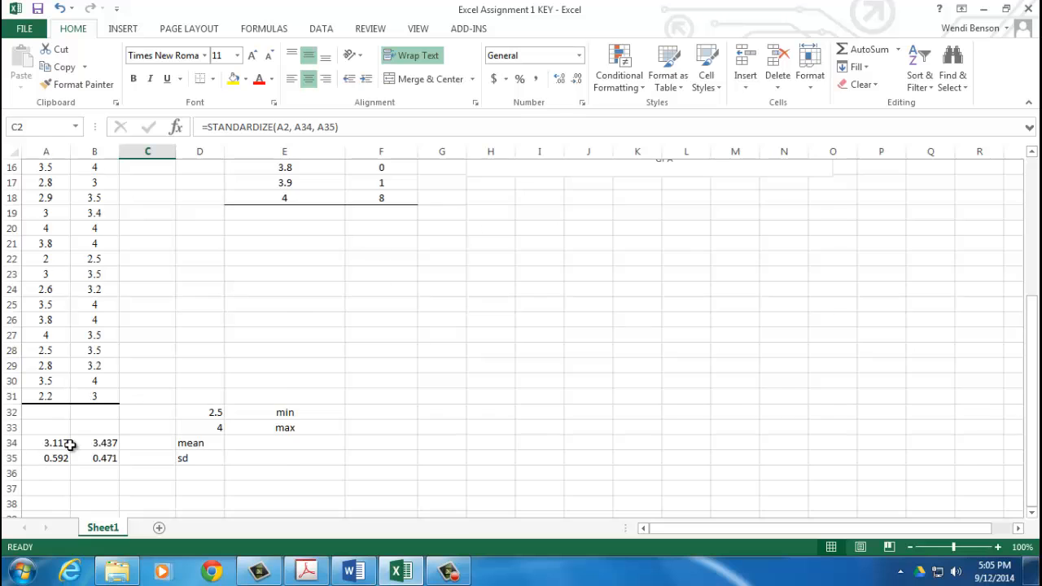
scroll(70, 444, up, 5)
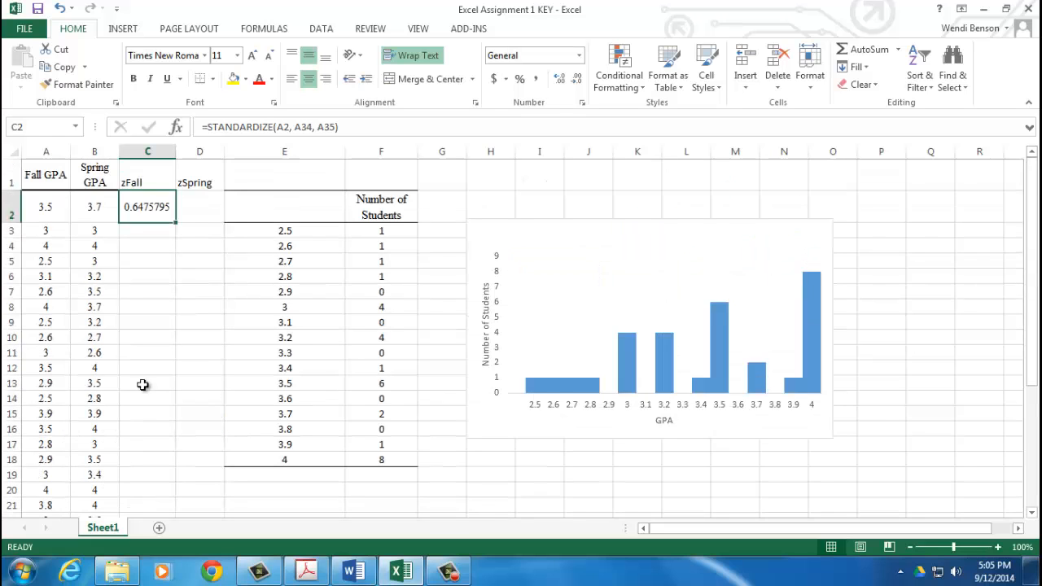
Step: Compute the first student's Spring z-score in cell D2 with =STANDARDIZE(B2, B34, B35), using the Spring mean and standard deviation
click(147, 244)
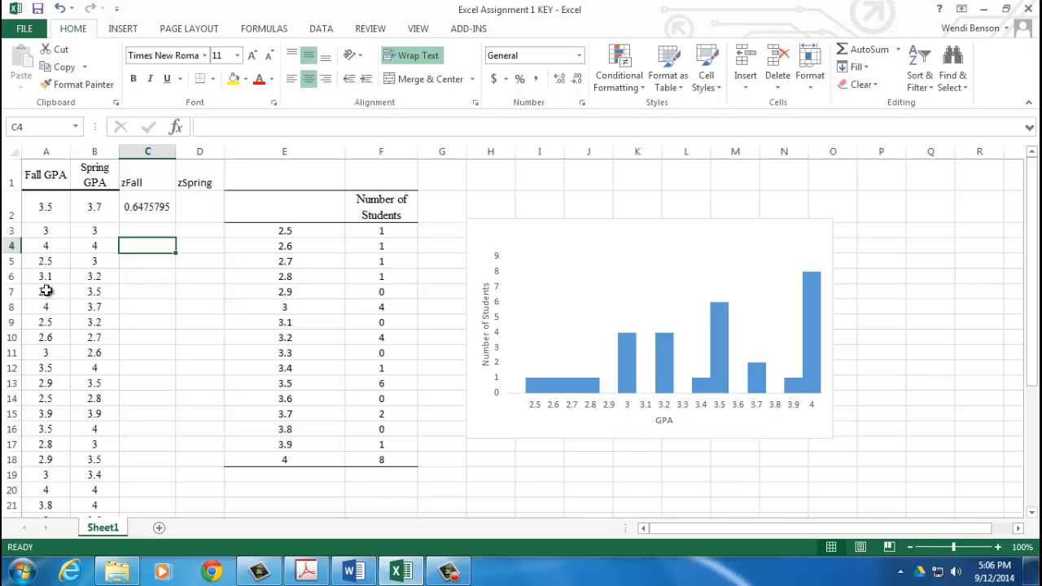
click(201, 210)
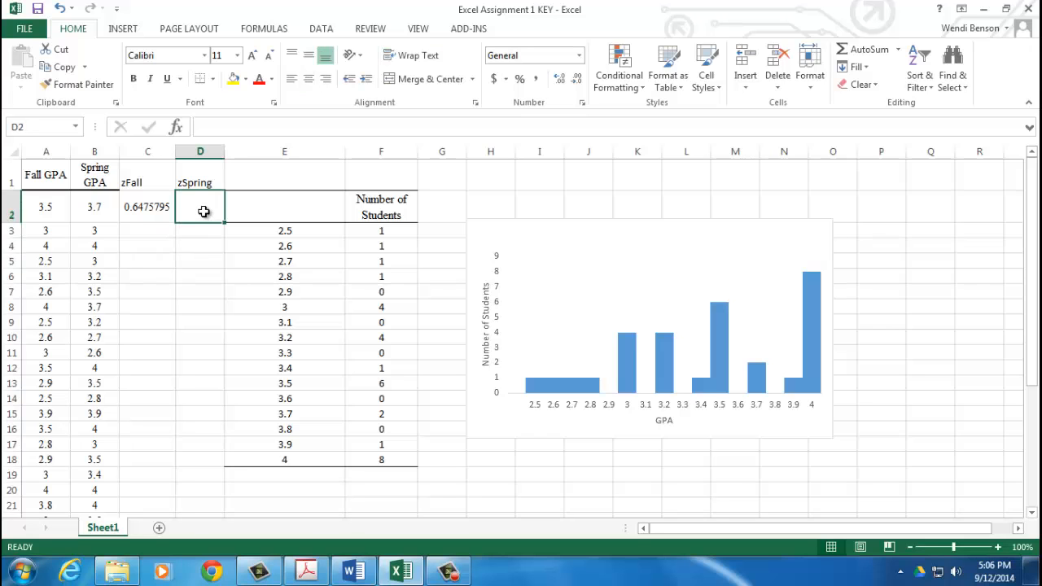
text(=st)
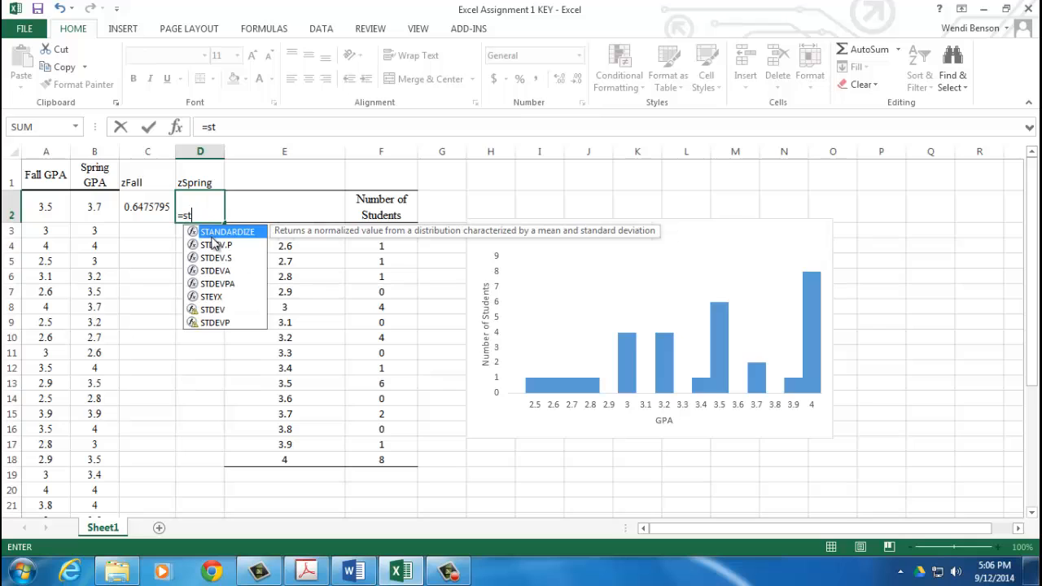
double_click(213, 233)
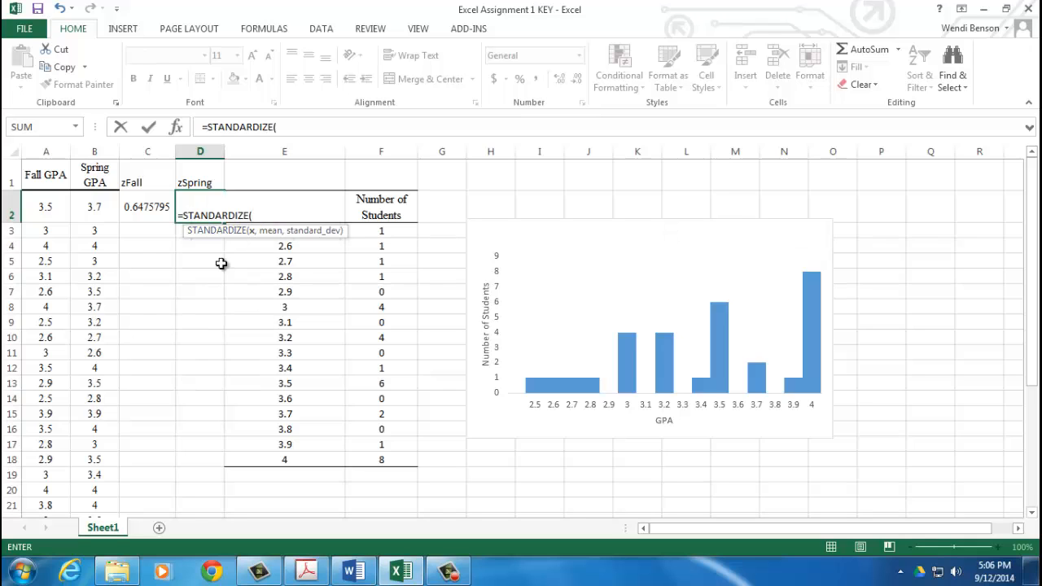
click(97, 206)
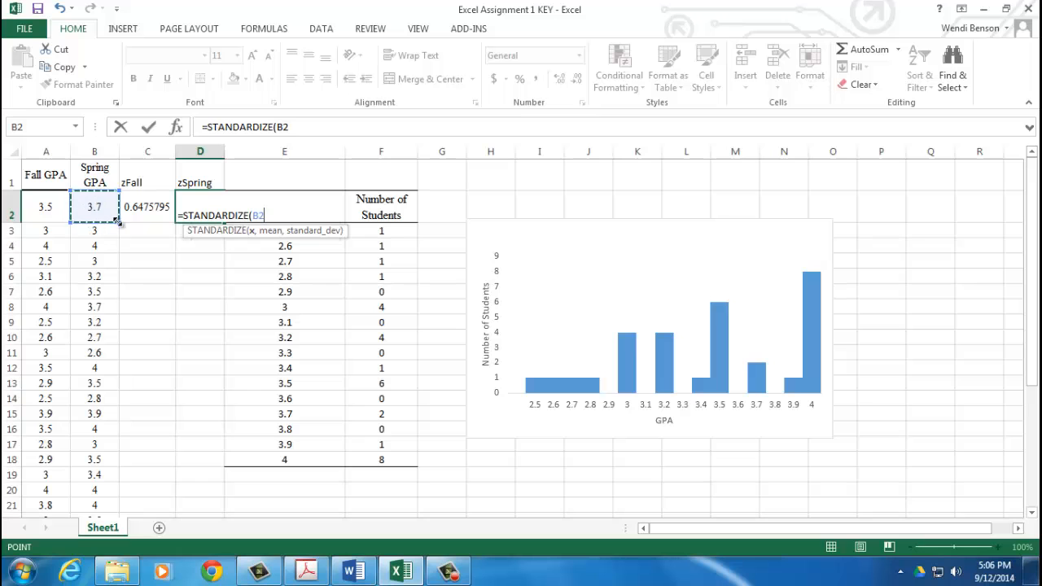
text(,)
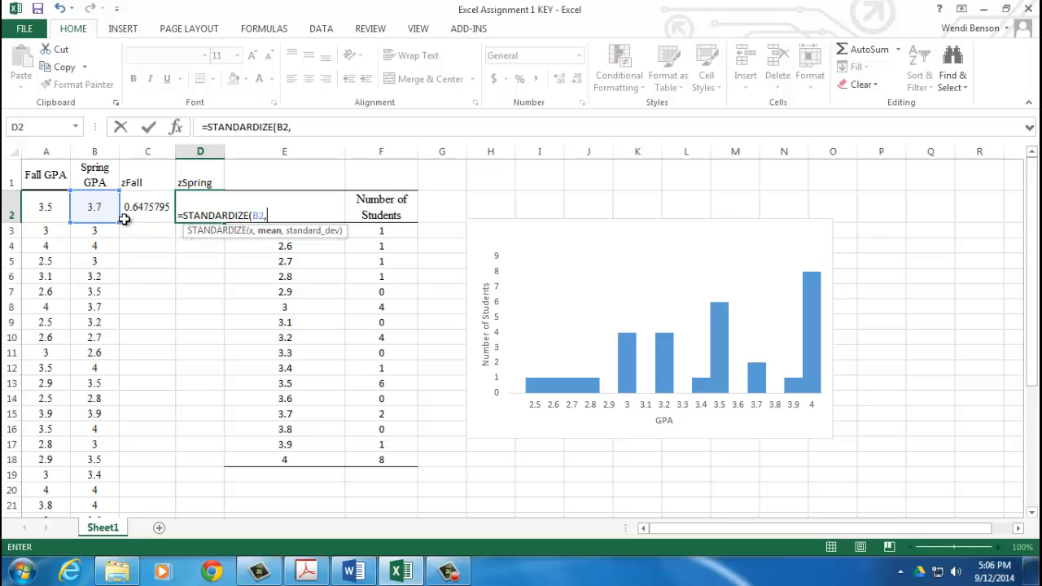
scroll(139, 256, down, 4)
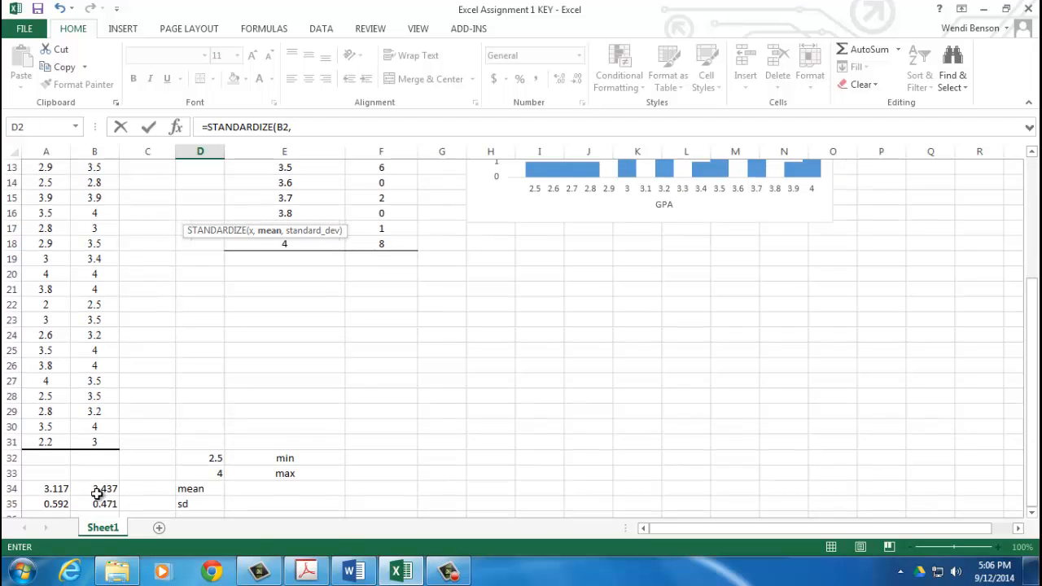
click(97, 491)
text(,)
click(102, 505)
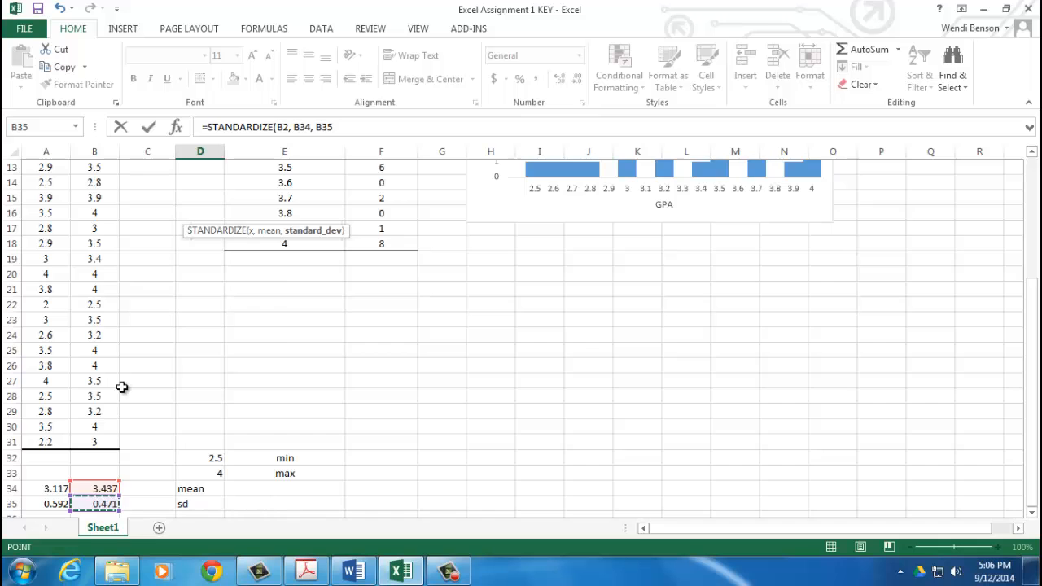
key(Return)
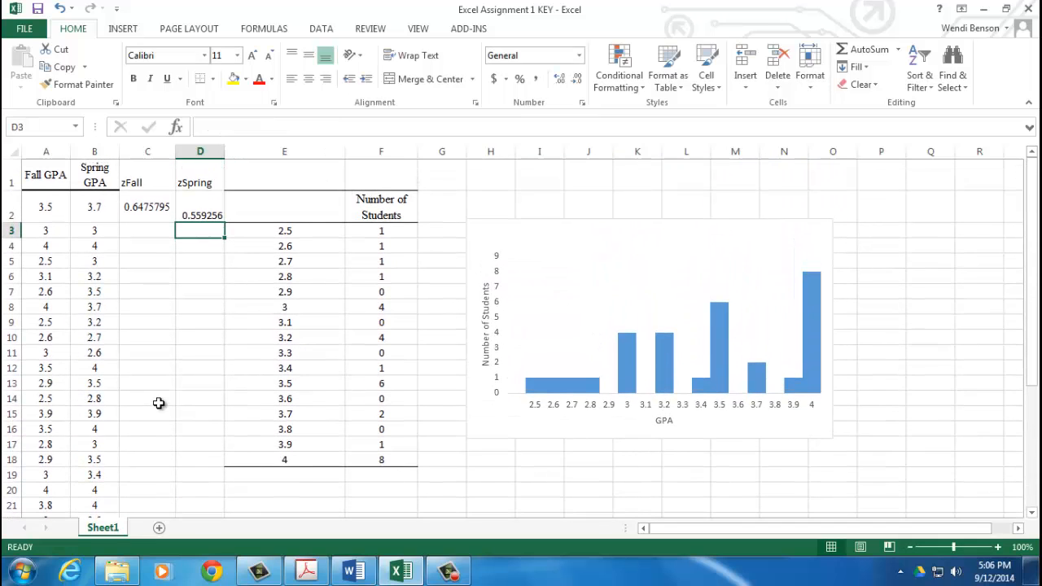
Step: Format the z-scores in cells C2 and D2 as Number with three decimal places
click(201, 209)
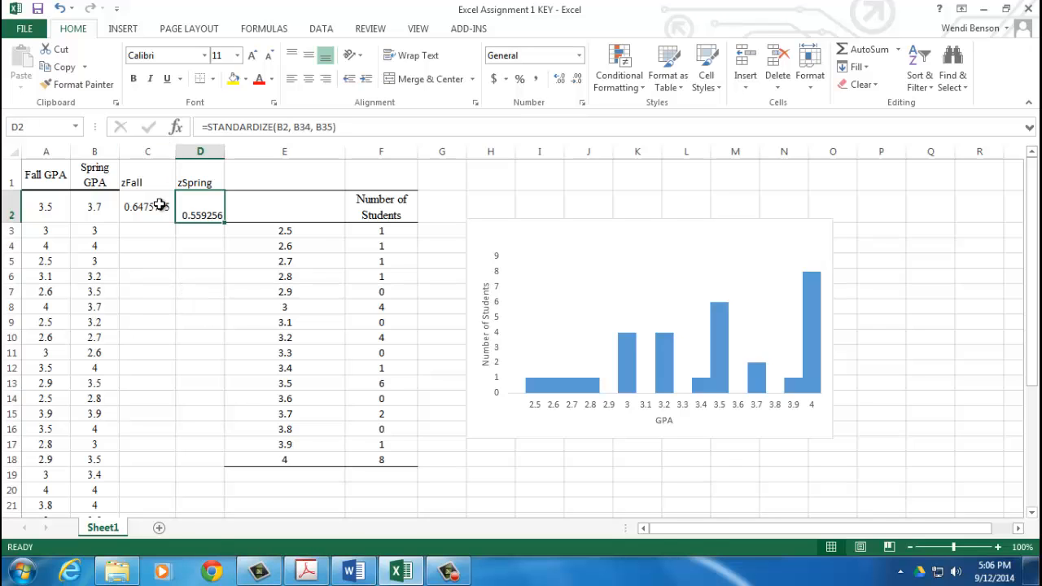
drag(160, 205, 200, 205)
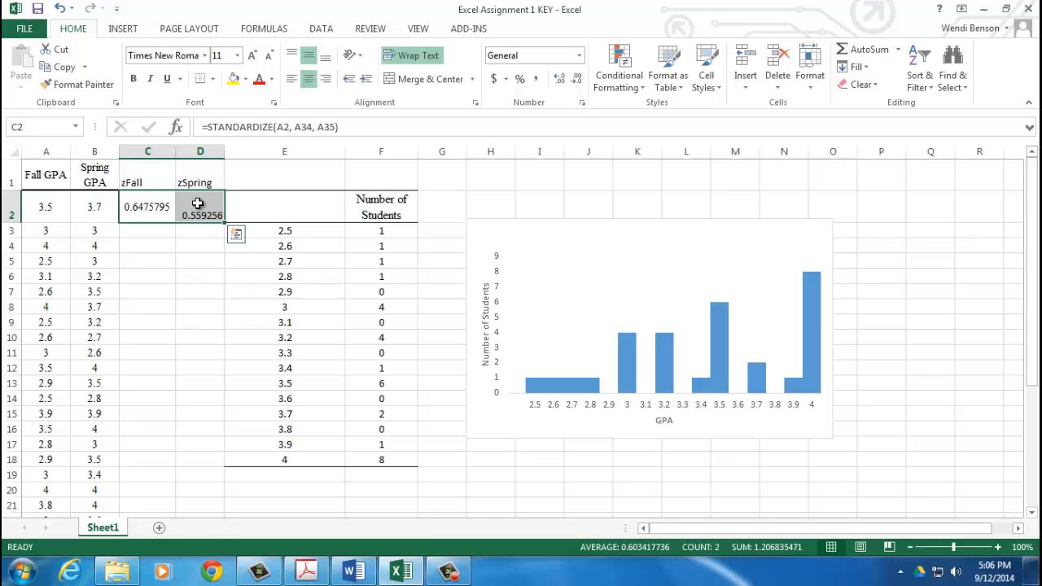
right_click(197, 203)
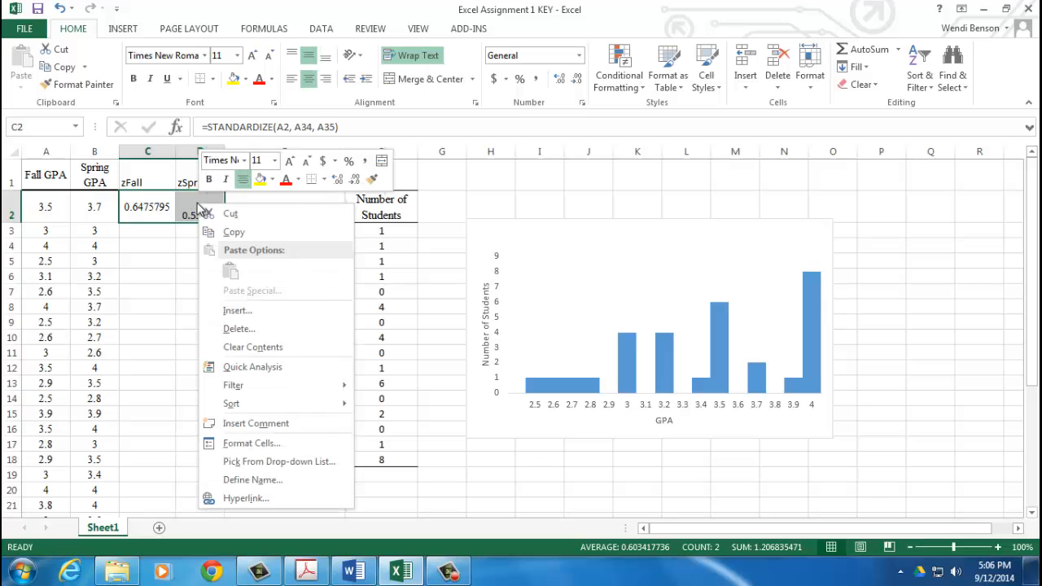
click(274, 441)
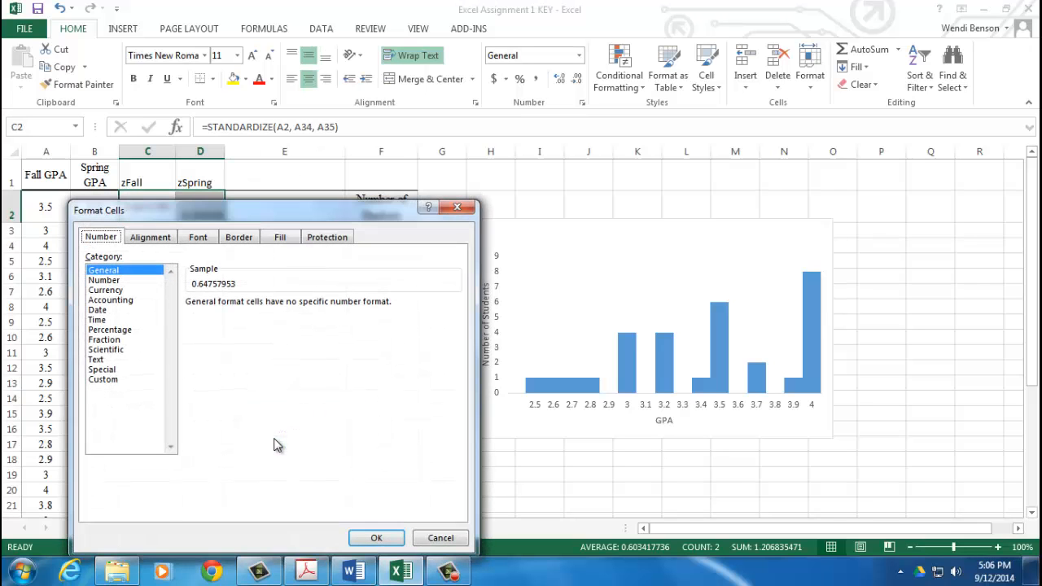
click(109, 281)
click(290, 301)
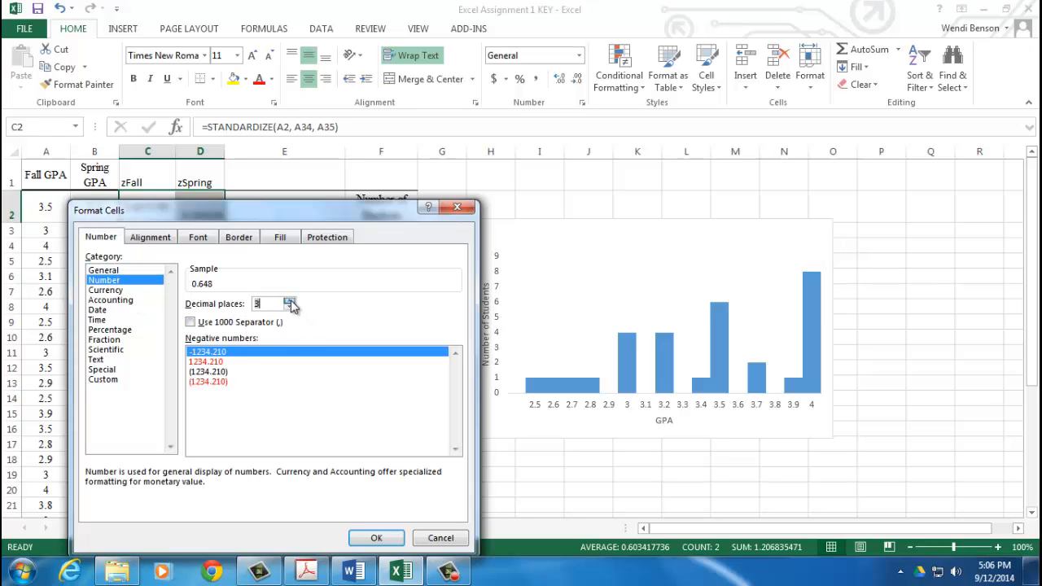
click(379, 539)
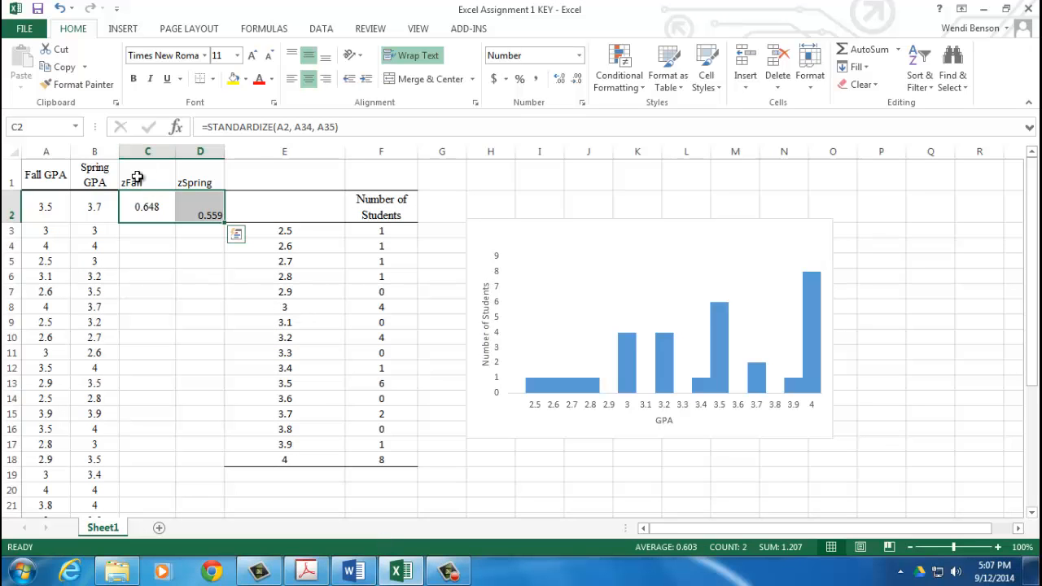
Step: Copy the Fall z-score from cell C2 into the Word document after "z (X = 3.5 Fall) =" under question 6, keeping text only
click(145, 204)
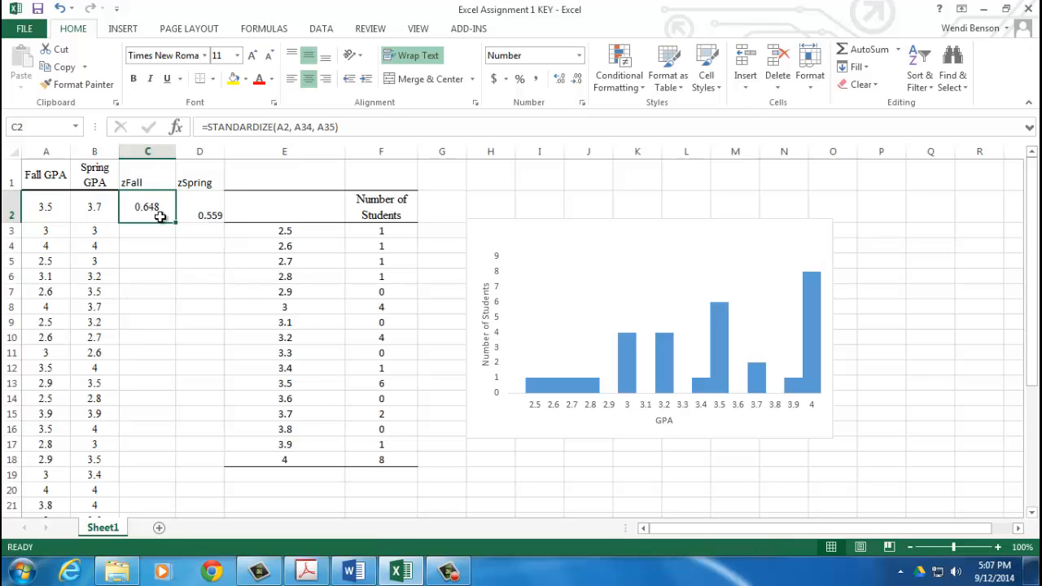
key(ctrl+c)
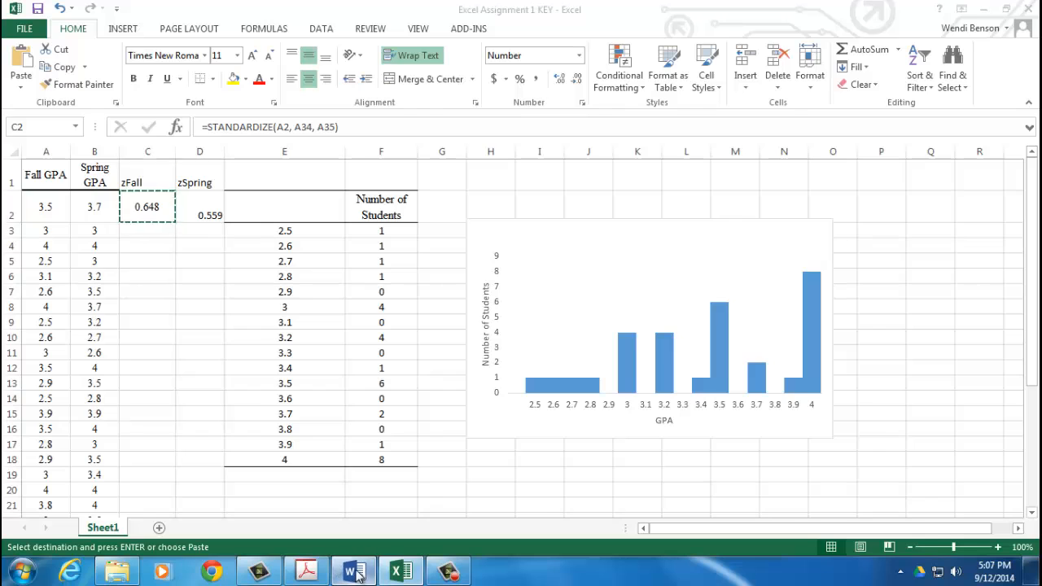
click(356, 574)
click(388, 366)
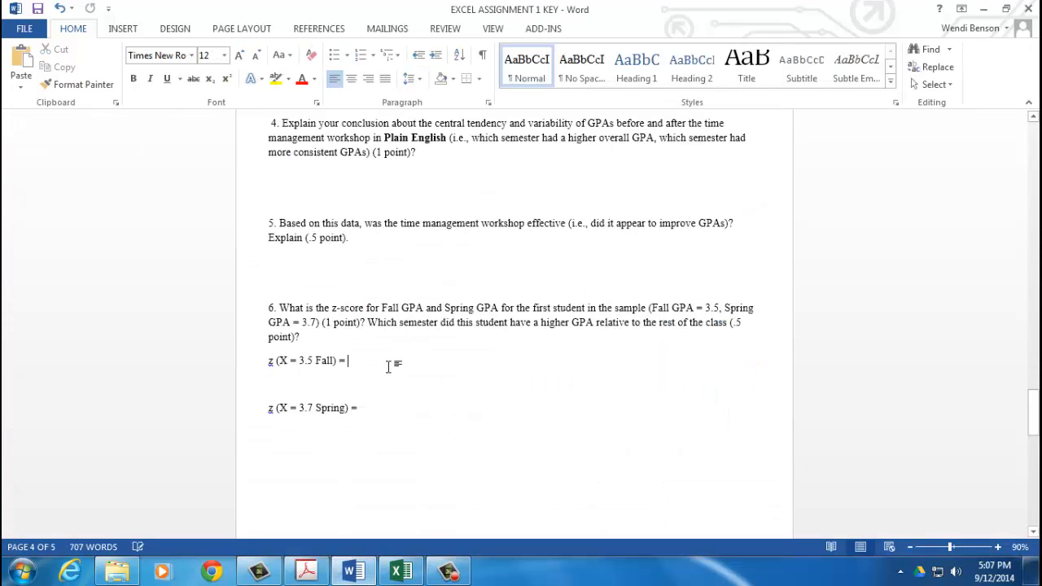
key(ctrl+v)
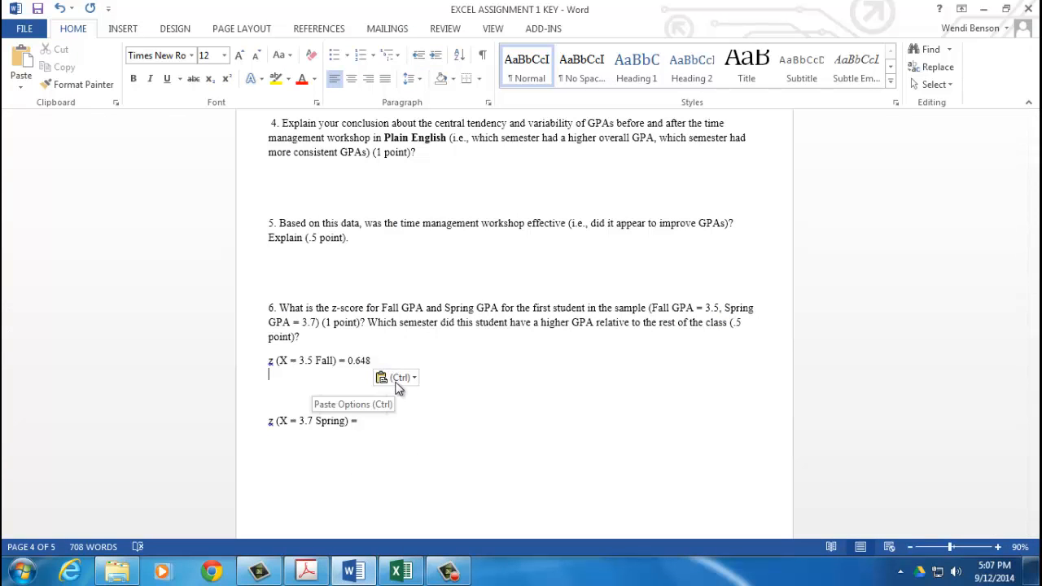
click(397, 378)
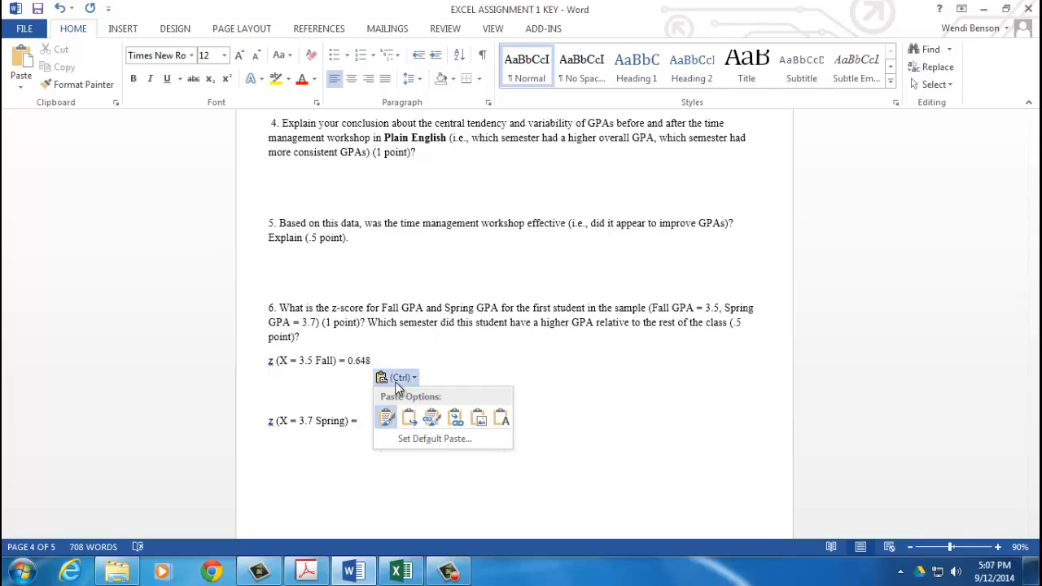
click(503, 420)
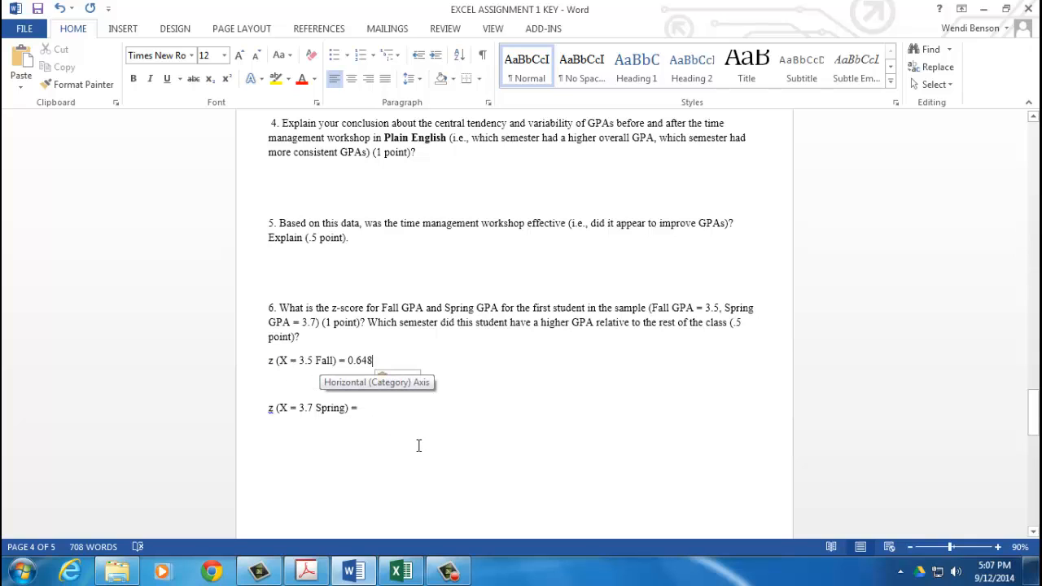
Step: Copy the Spring z-score from Excel cell D2 into the Word document after "z (X = 3.7 Spring) =", keeping text only
click(401, 572)
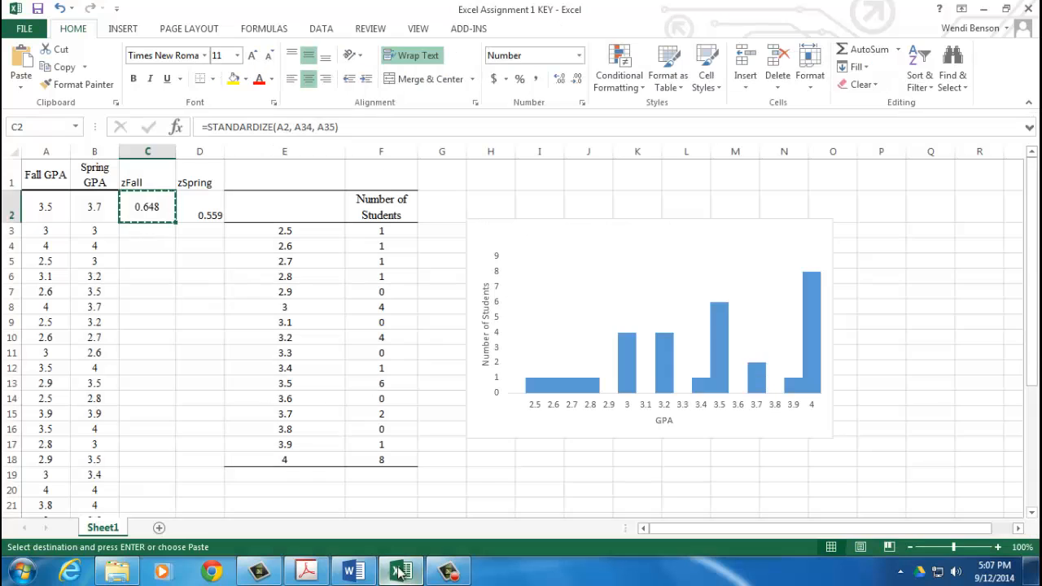
click(209, 212)
key(ctrl+c)
click(354, 572)
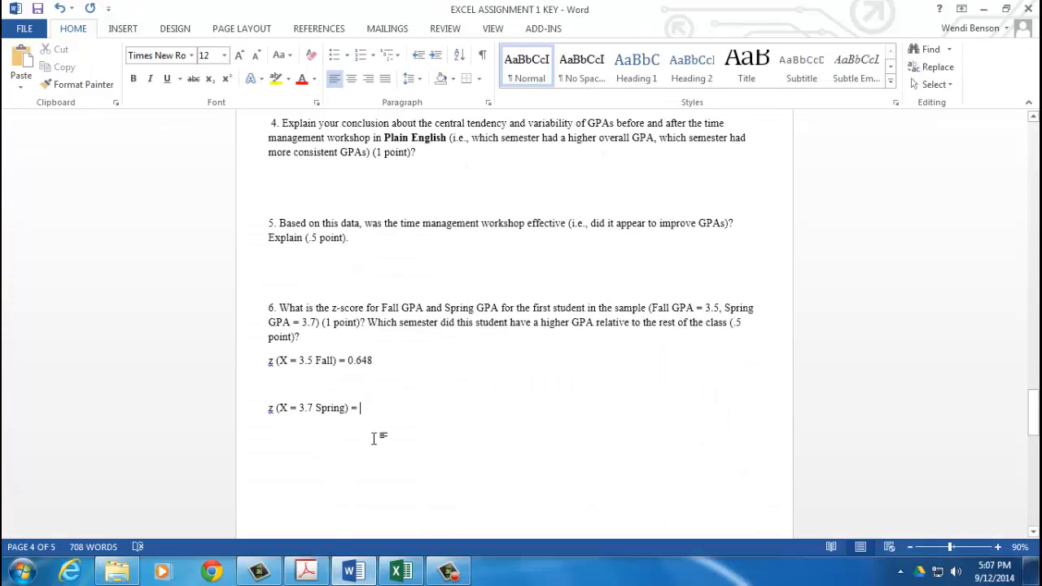
key(ctrl+v)
click(407, 425)
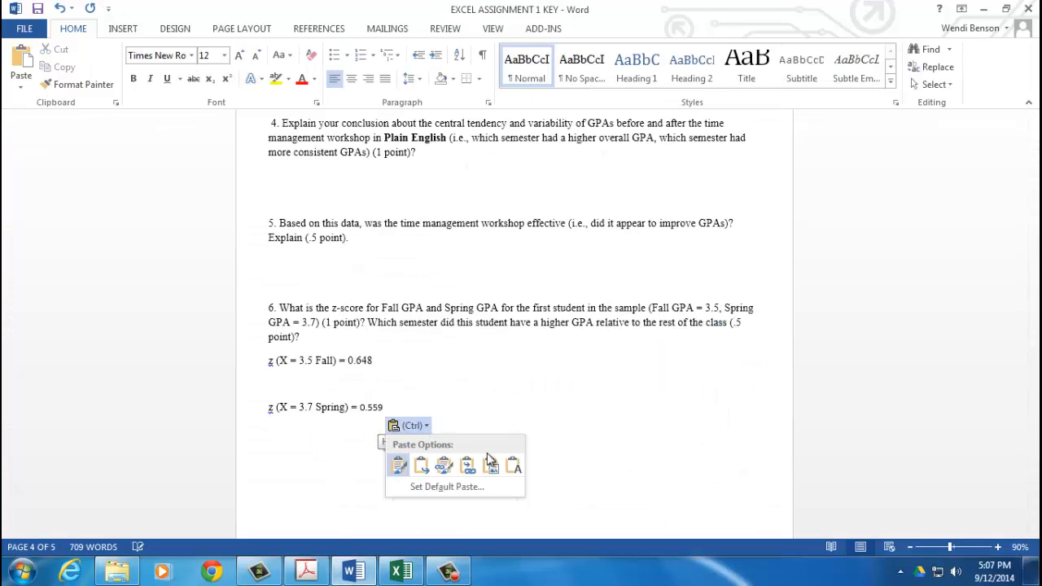
click(512, 466)
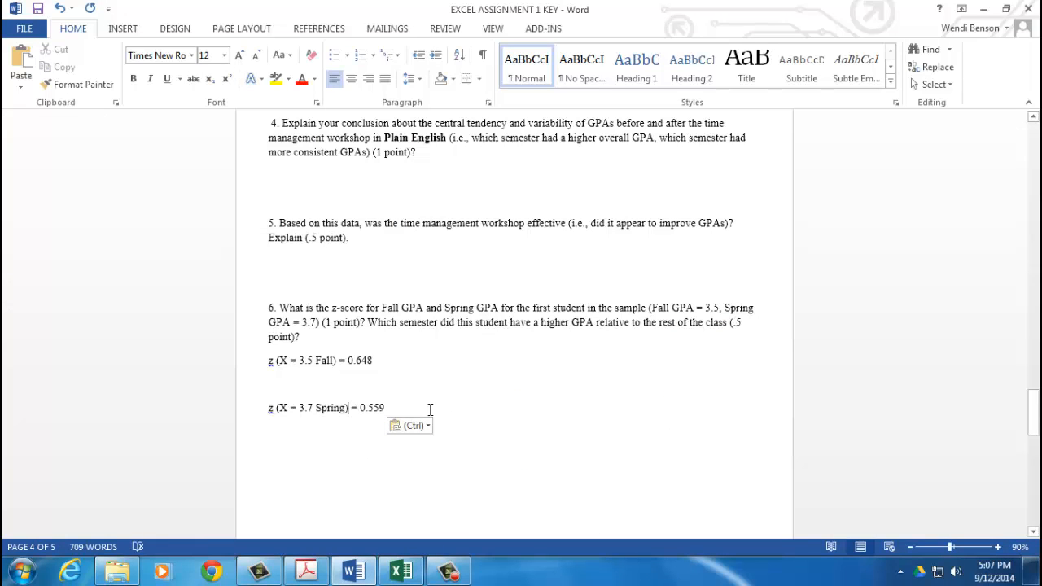
Step: Make the pasted Fall and Spring z-score values under question 6 bold
drag(374, 361, 348, 364)
key(ctrl+b)
drag(389, 408, 363, 410)
key(ctrl+b)
drag(381, 360, 339, 363)
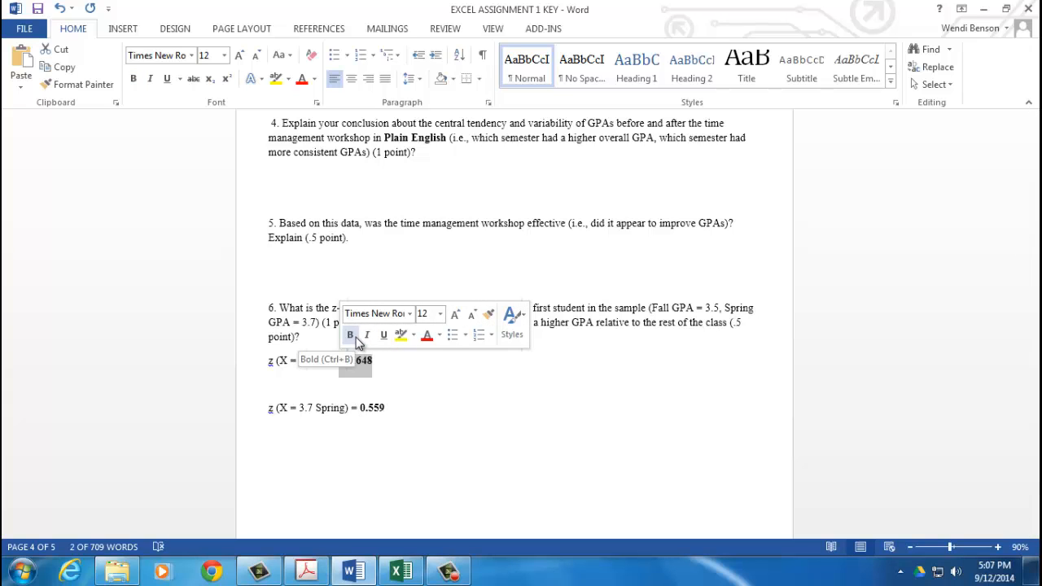
click(509, 411)
Step: Review questions 7 to 9 on proportions above a 3.7 GPA, checking the Spring frequency table and the z-scores in question 6
scroll(502, 453, down, 9)
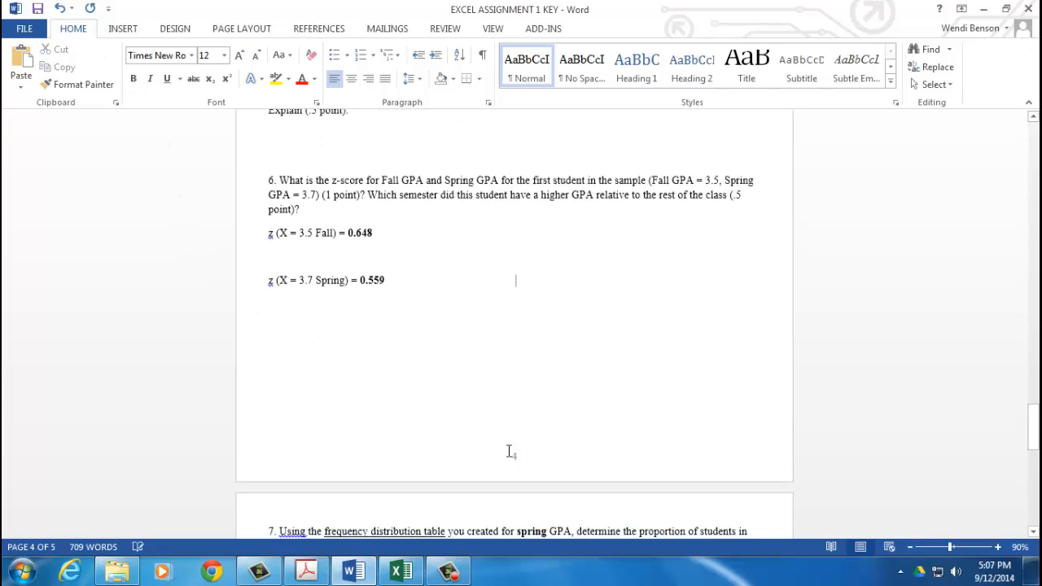
scroll(509, 451, down, 1)
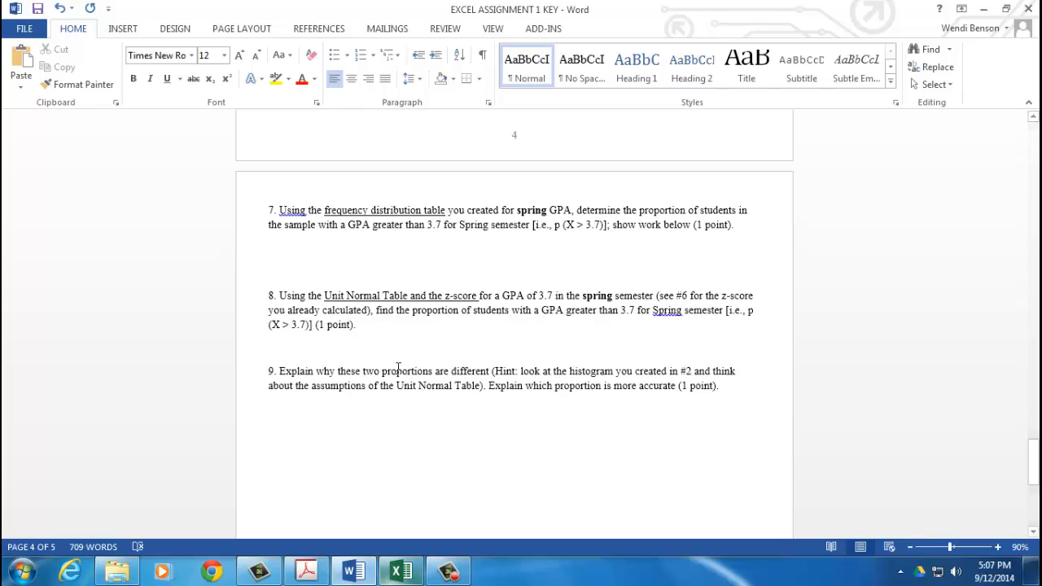
scroll(388, 391, up, 12)
scroll(351, 395, up, 20)
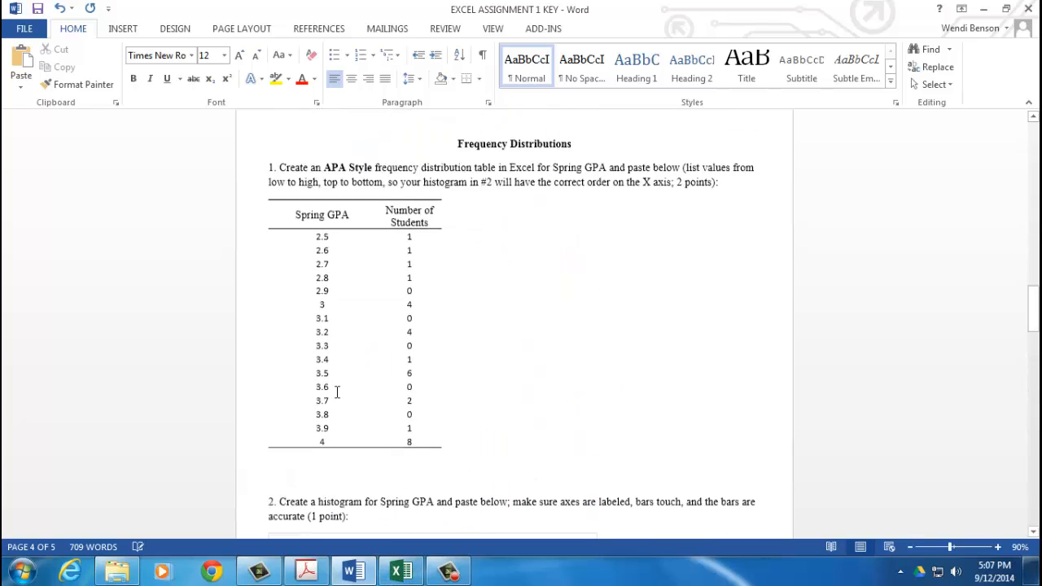
scroll(337, 392, down, 12)
scroll(337, 392, down, 20)
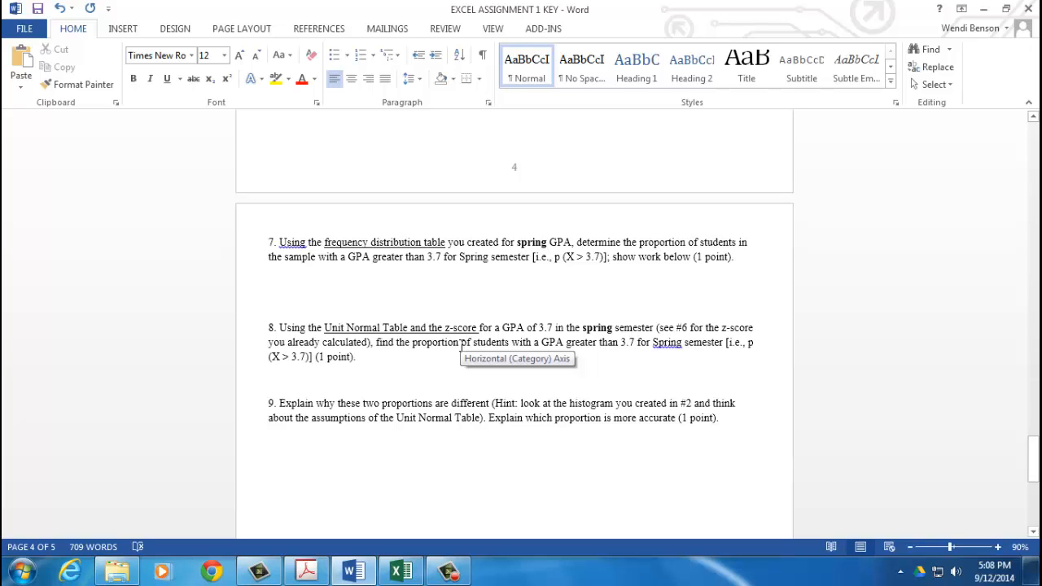
scroll(462, 346, up, 5)
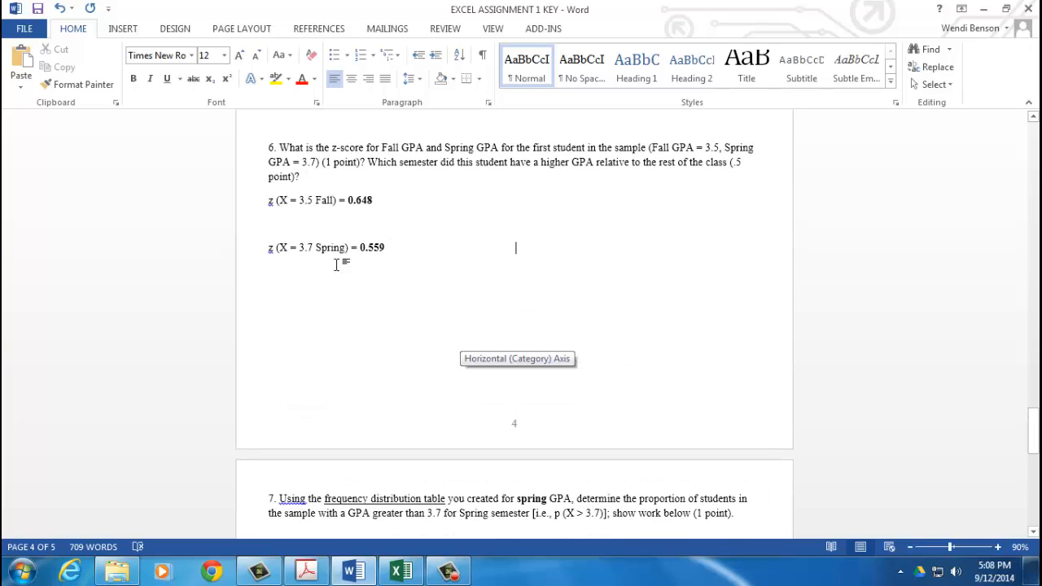
scroll(445, 305, down, 6)
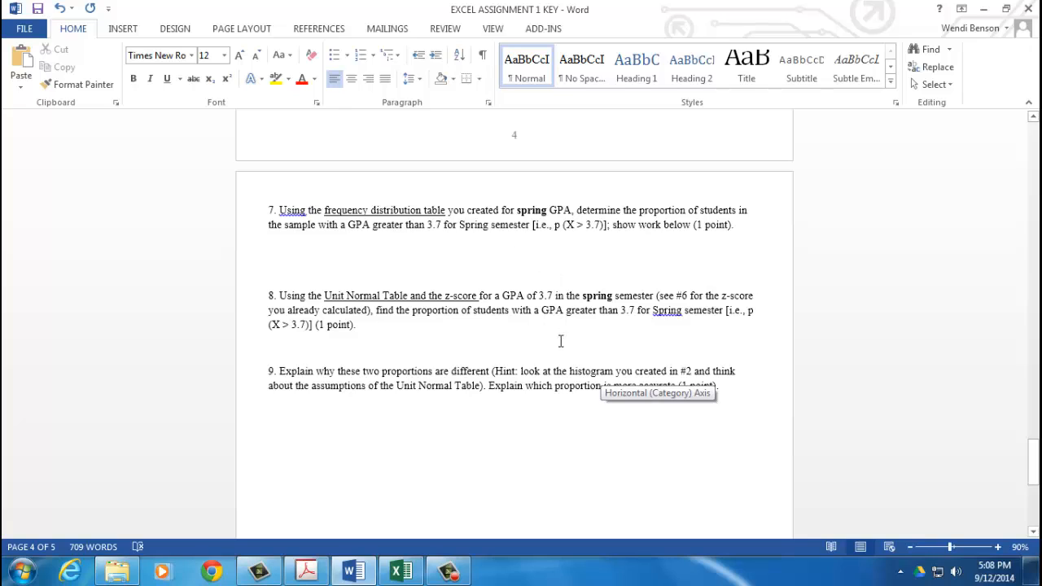
click(524, 454)
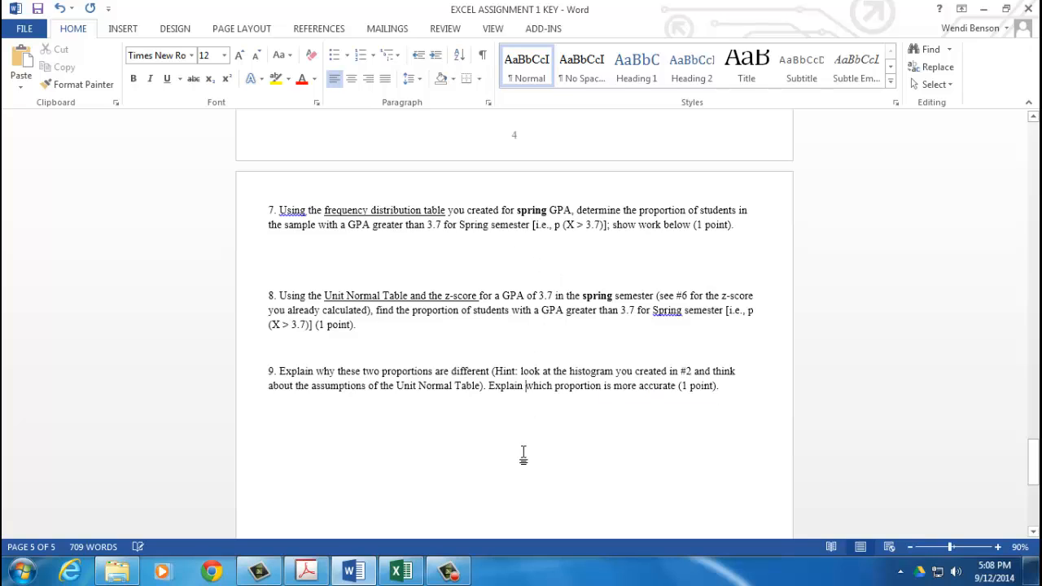